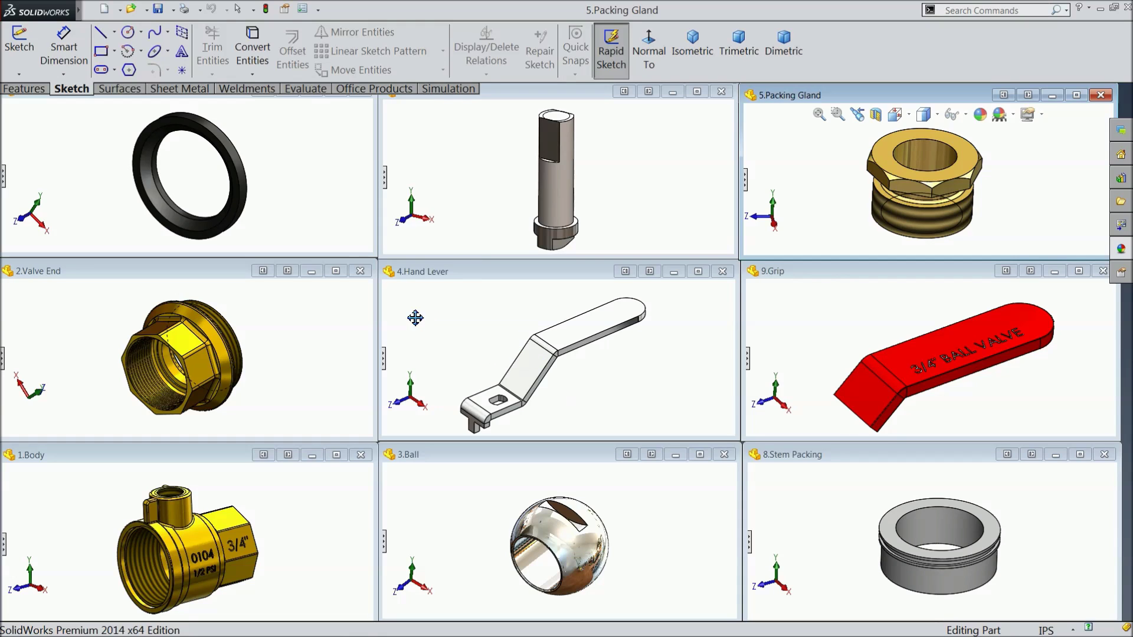
# Step: Create a new assembly Assem1, maximize and widen its panel, and pick 1.Body to insert
pyautogui.click(107, 10)
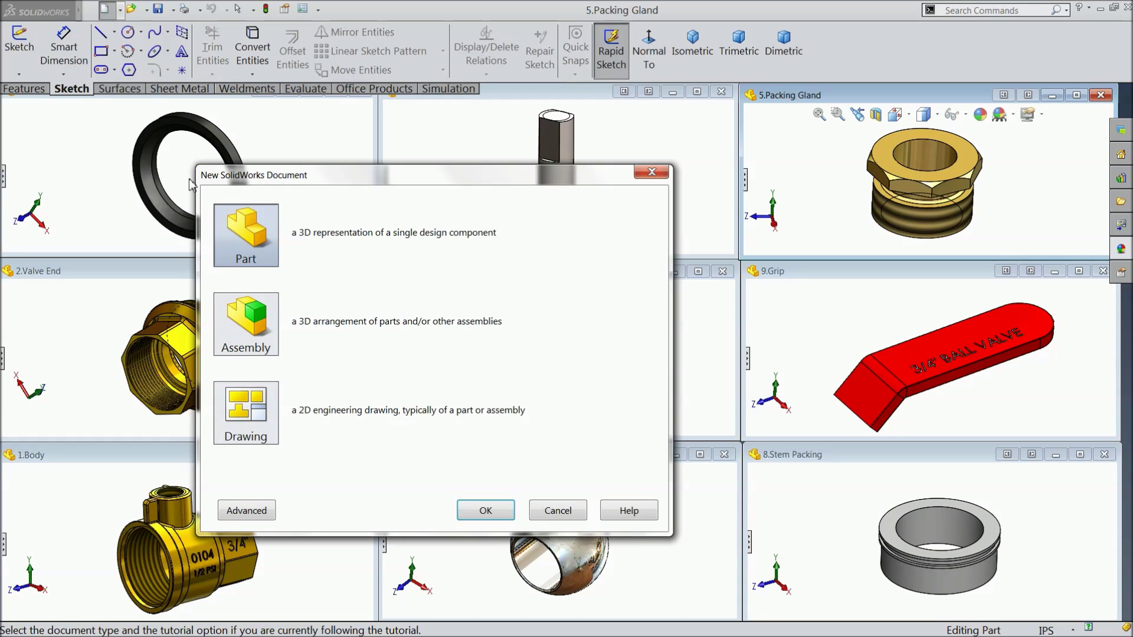
pyautogui.click(247, 329)
pyautogui.click(491, 511)
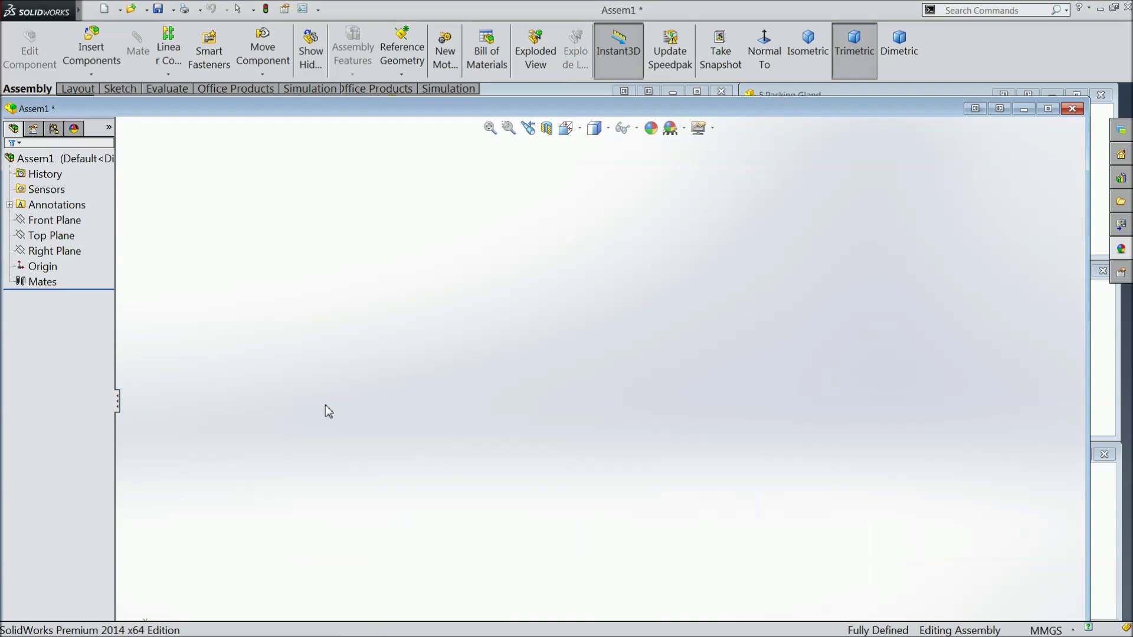
pyautogui.click(1048, 109)
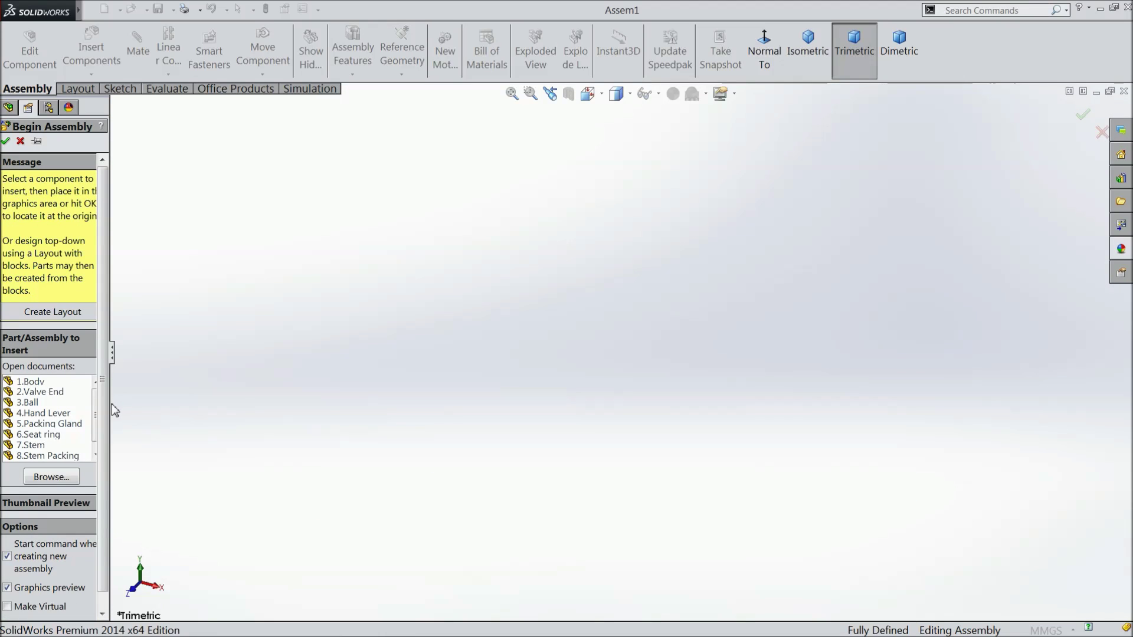
pyautogui.moveTo(111, 402); pyautogui.dragTo(154, 397)
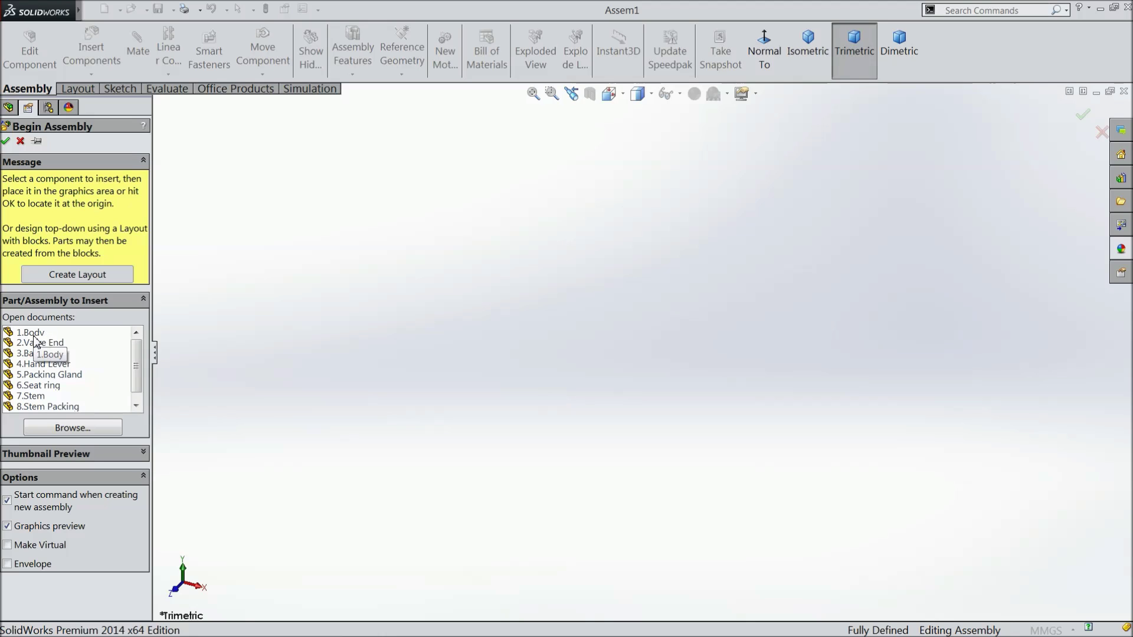
pyautogui.click(56, 334)
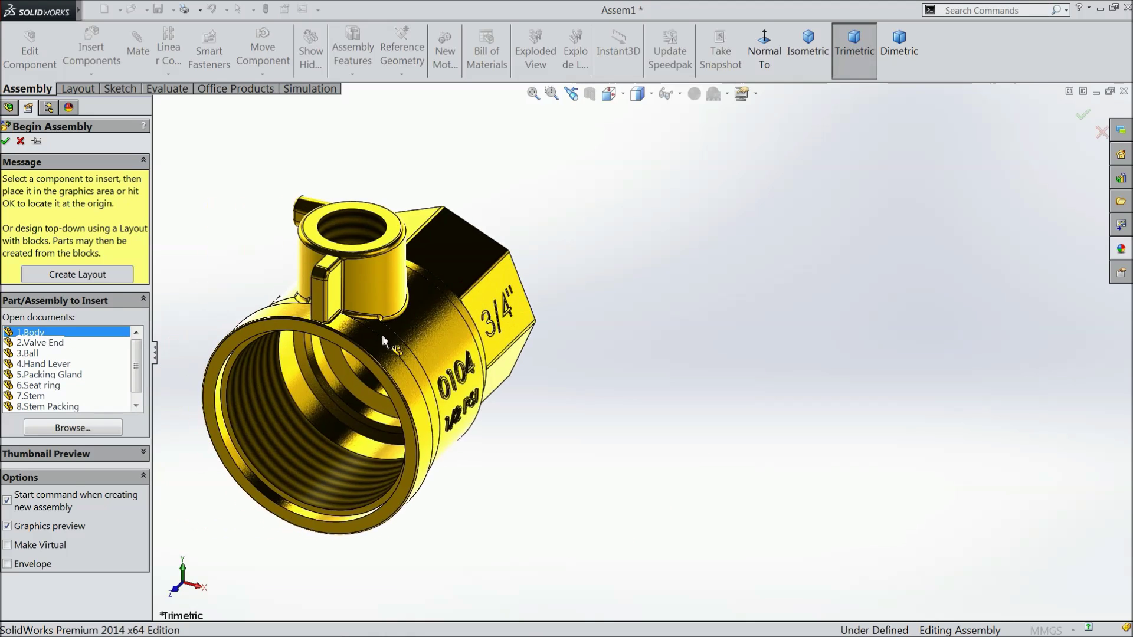
# Step: Place the Body at the origin and apply the Plain White background scene
pyautogui.click(614, 332)
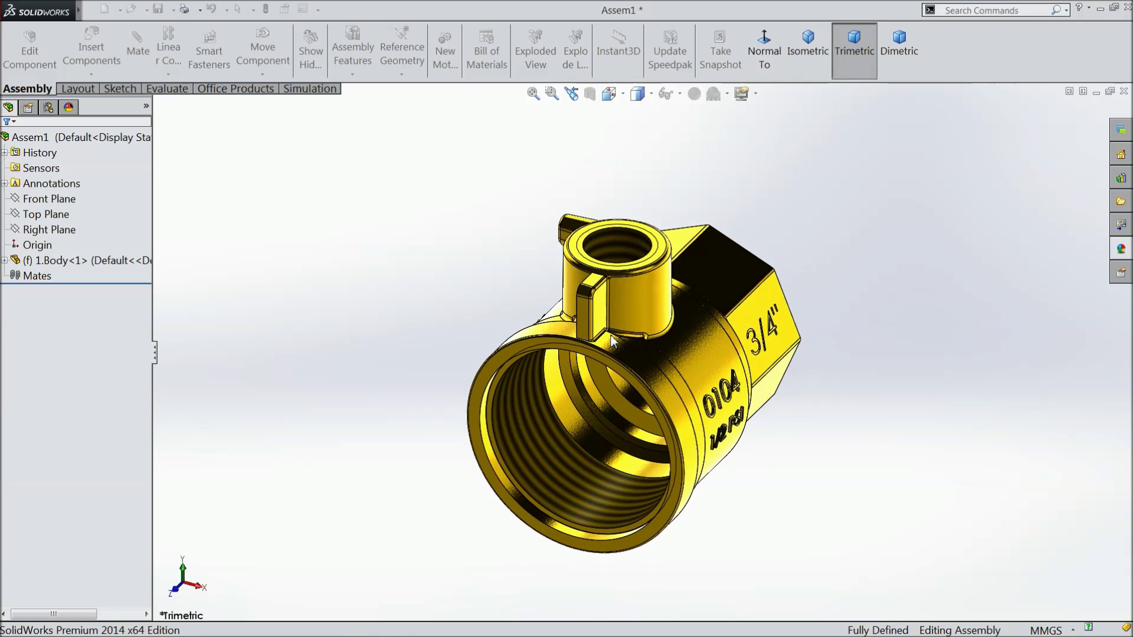
pyautogui.click(730, 93)
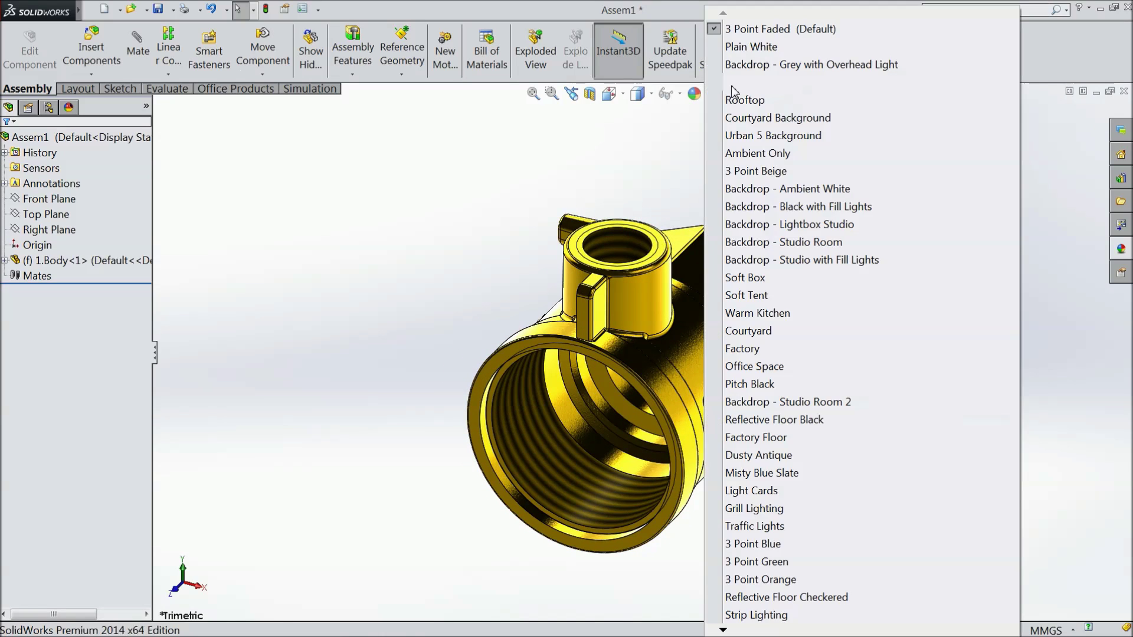
pyautogui.click(752, 46)
pyautogui.moveTo(412, 233); pyautogui.dragTo(410, 252, button='middle')
# Step: Try mating the assembly and Body Front Planes, then cancel because the Body is fixed
pyautogui.click(46, 281)
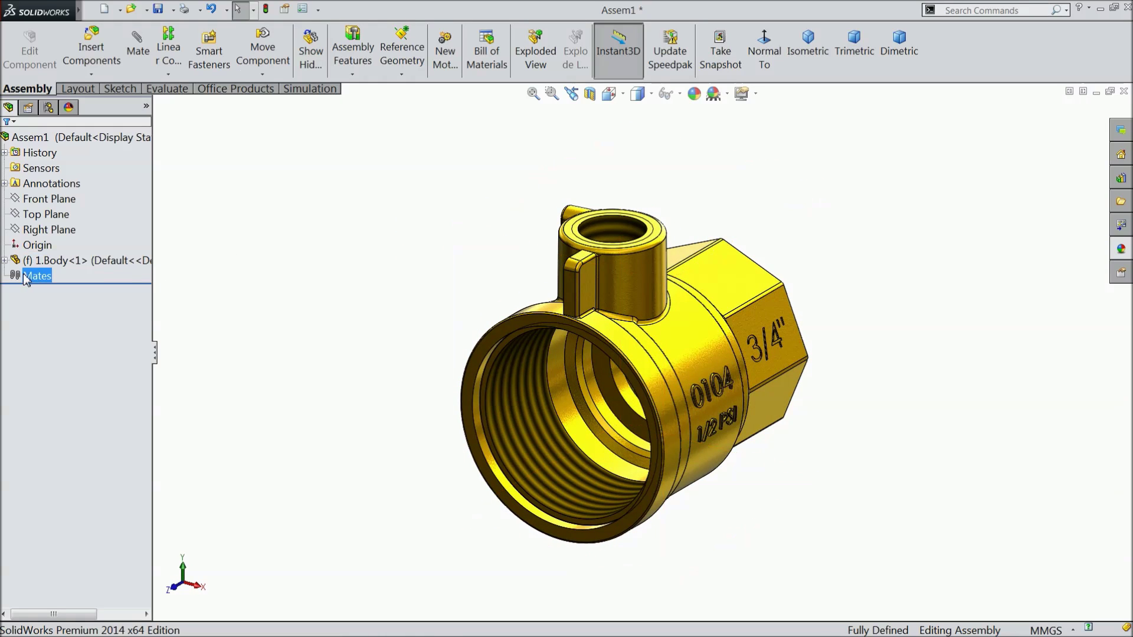
pyautogui.click(46, 200)
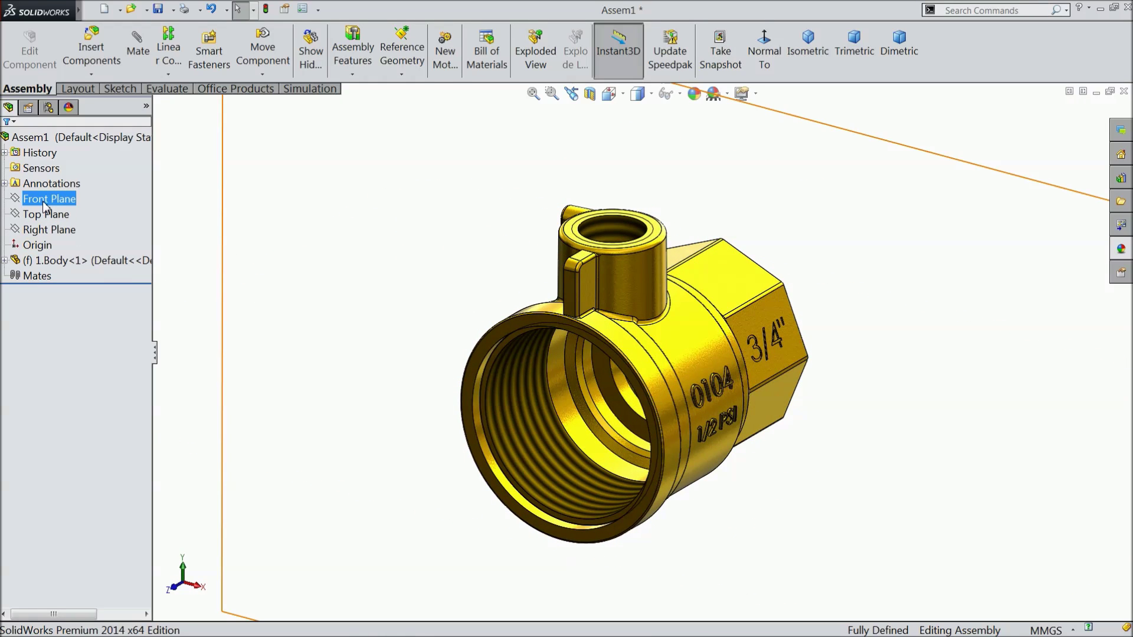
pyautogui.press('Escape')
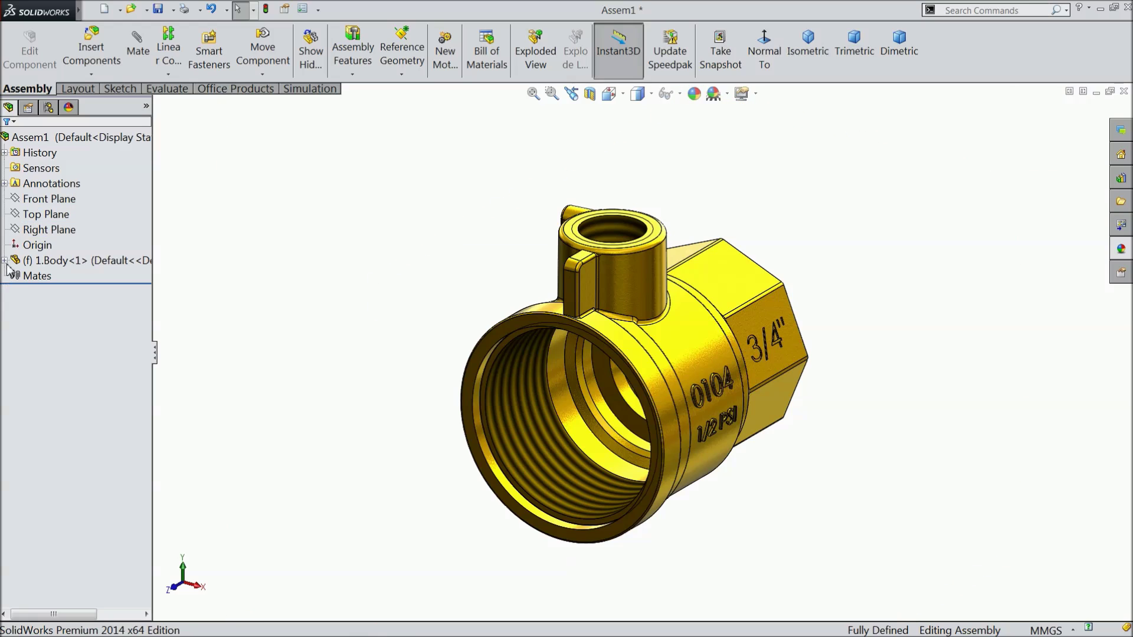
pyautogui.click(5, 260)
pyautogui.moveTo(143, 253); pyautogui.dragTo(165, 177)
pyautogui.click(42, 281)
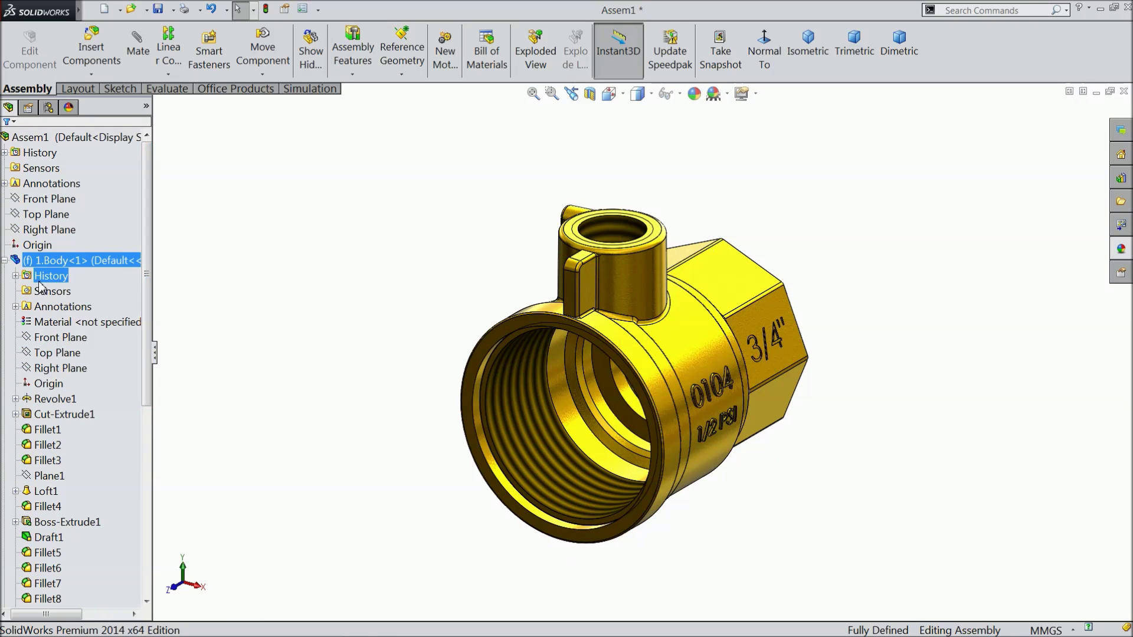
pyautogui.click(49, 199)
pyautogui.keyDown('ctrl'); pyautogui.click(62, 338); pyautogui.keyUp('ctrl')
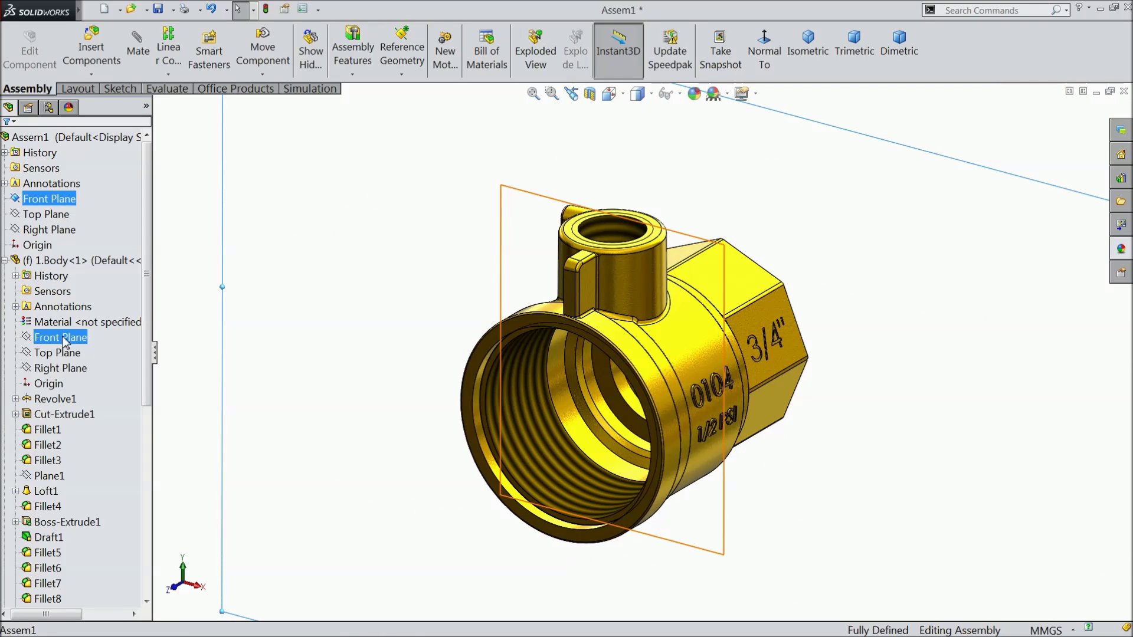
pyautogui.click(139, 52)
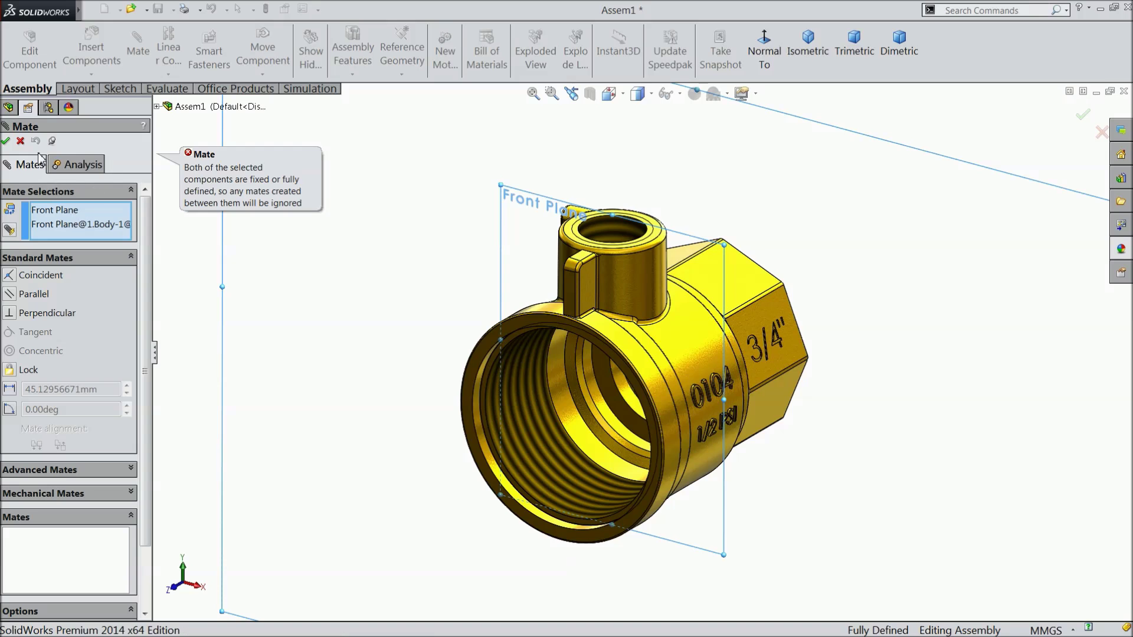
pyautogui.click(21, 142)
# Step: Float the Body and mate its Front Plane coincident with the assembly Front Plane
pyautogui.rightClick(690, 345)
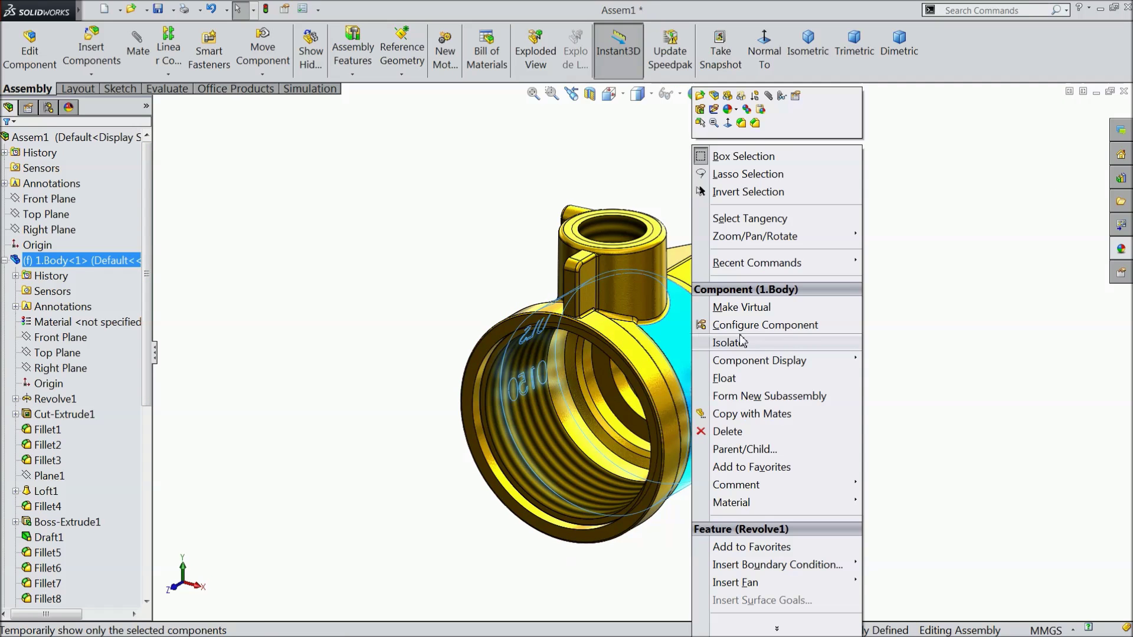
pyautogui.click(726, 378)
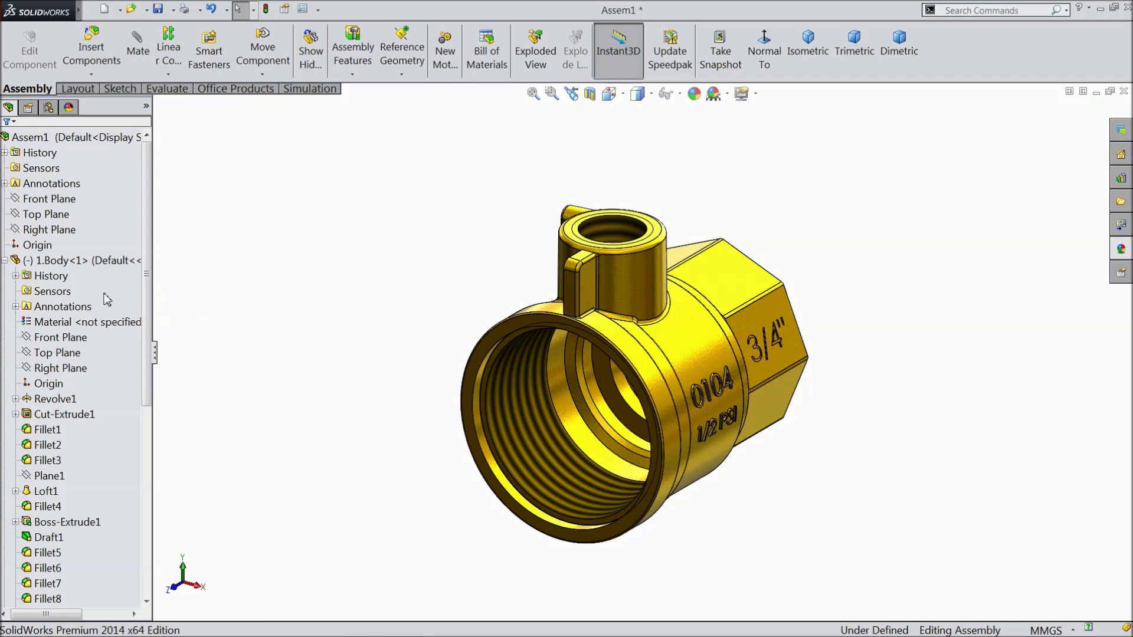
pyautogui.click(47, 200)
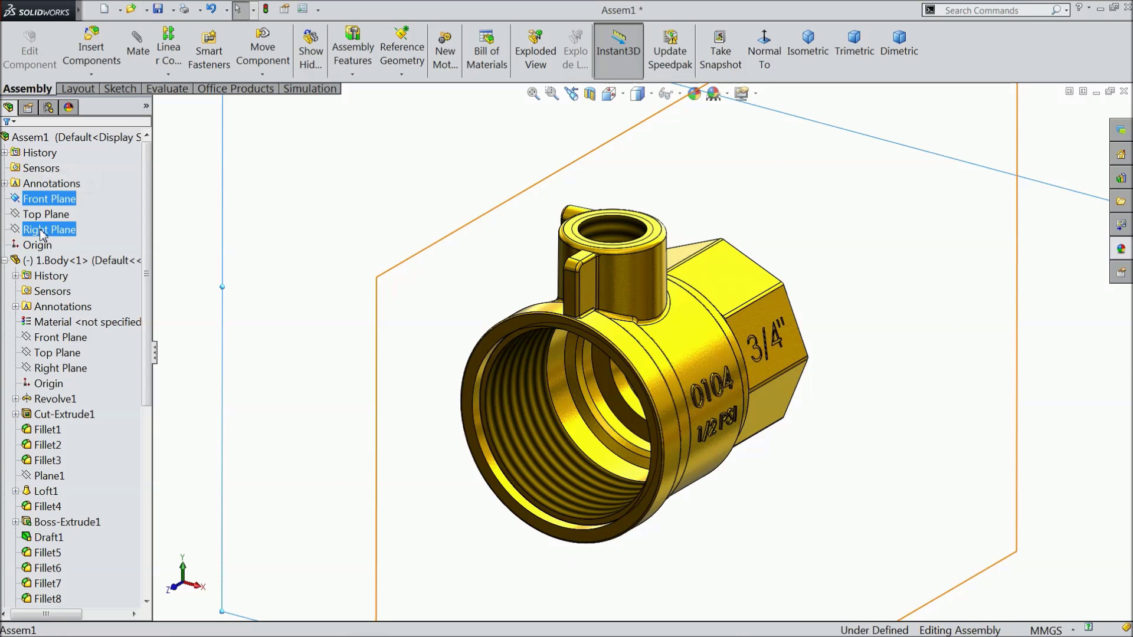
pyautogui.keyDown('ctrl'); pyautogui.click(59, 337); pyautogui.keyUp('ctrl')
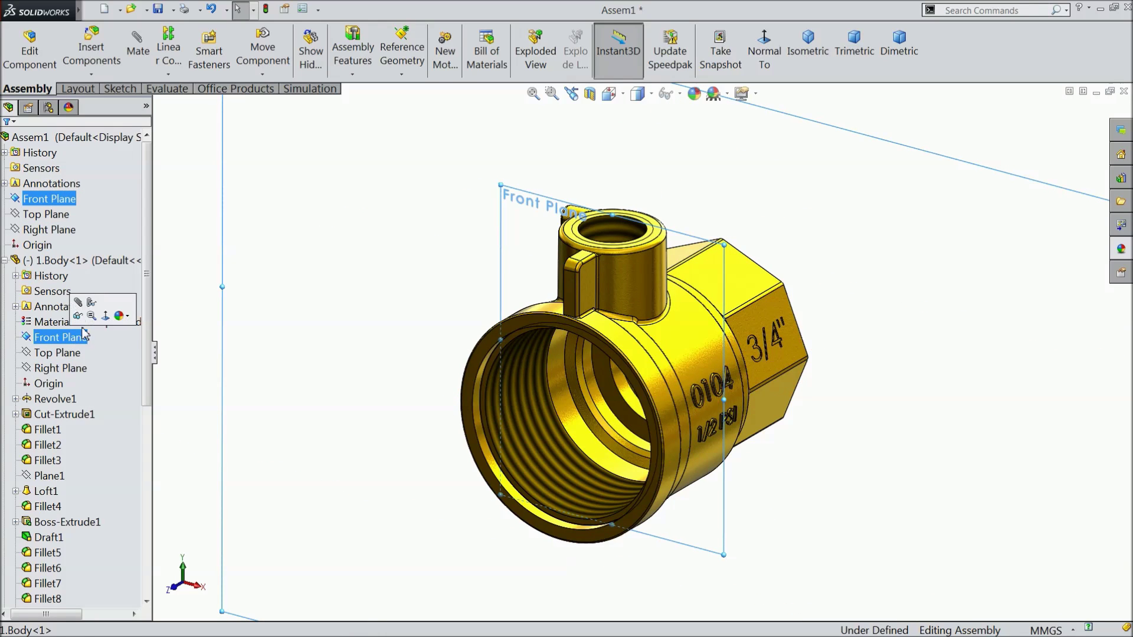
pyautogui.click(137, 40)
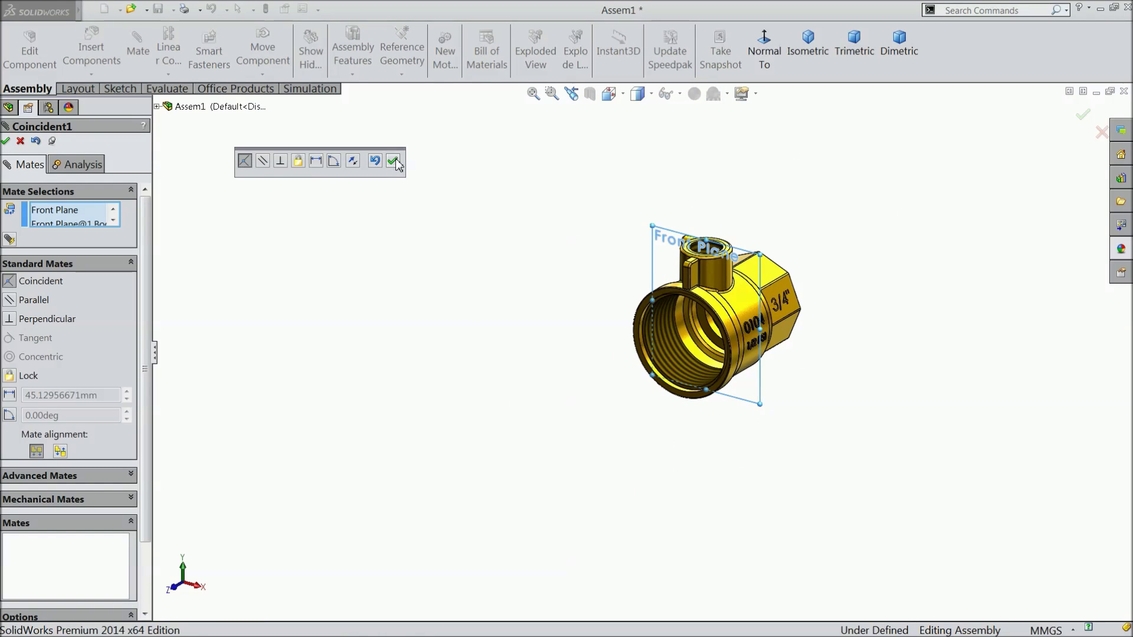
pyautogui.click(393, 161)
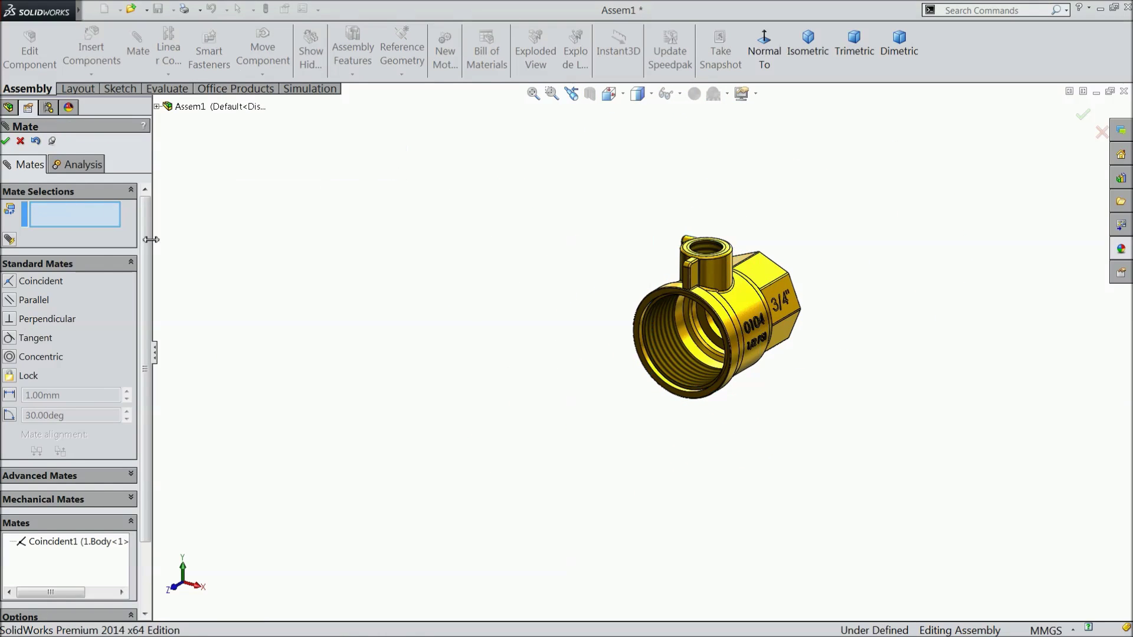
pyautogui.click(5, 140)
# Step: Mate the Body's Top Plane coincident with the assembly Top Plane
pyautogui.click(47, 214)
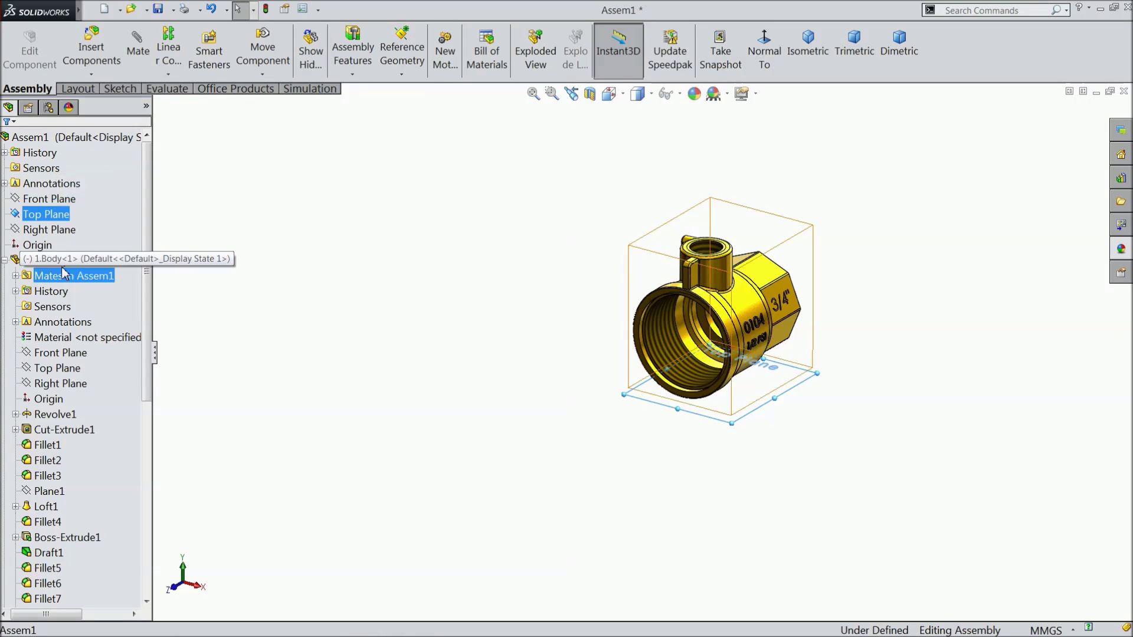
pyautogui.keyDown('ctrl'); pyautogui.click(69, 368); pyautogui.keyUp('ctrl')
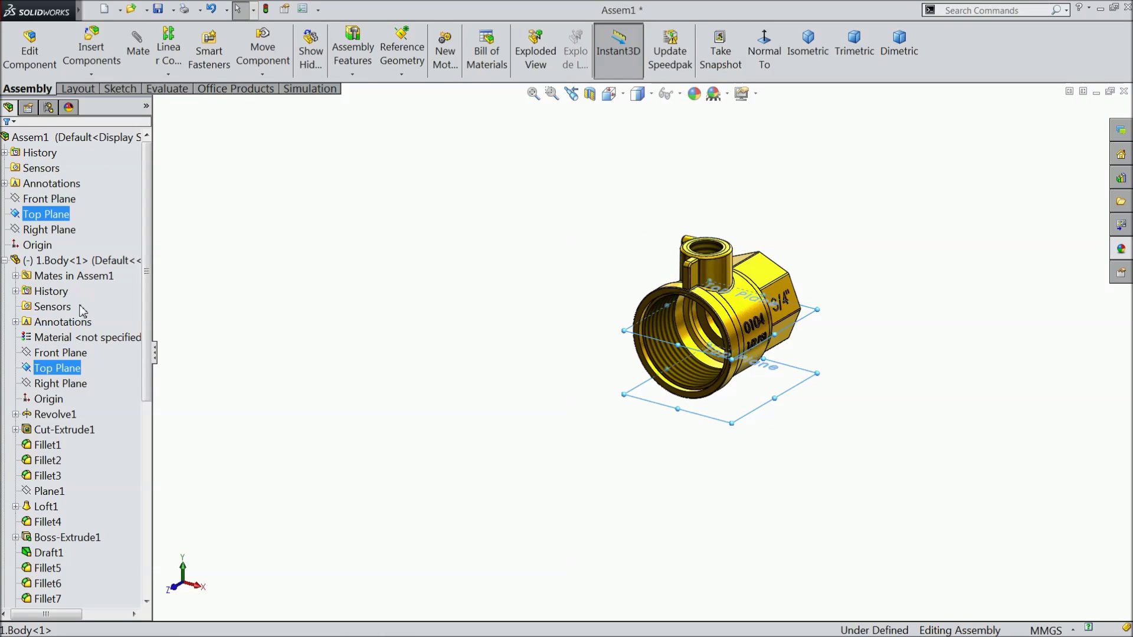
pyautogui.click(138, 53)
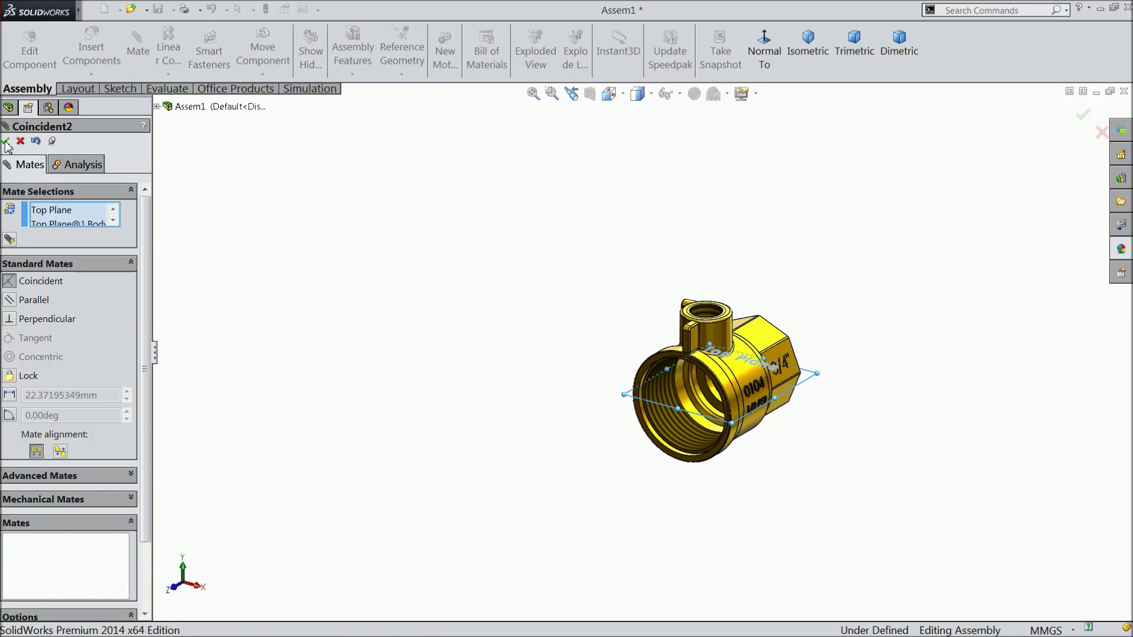
pyautogui.click(6, 141)
pyautogui.click(6, 141)
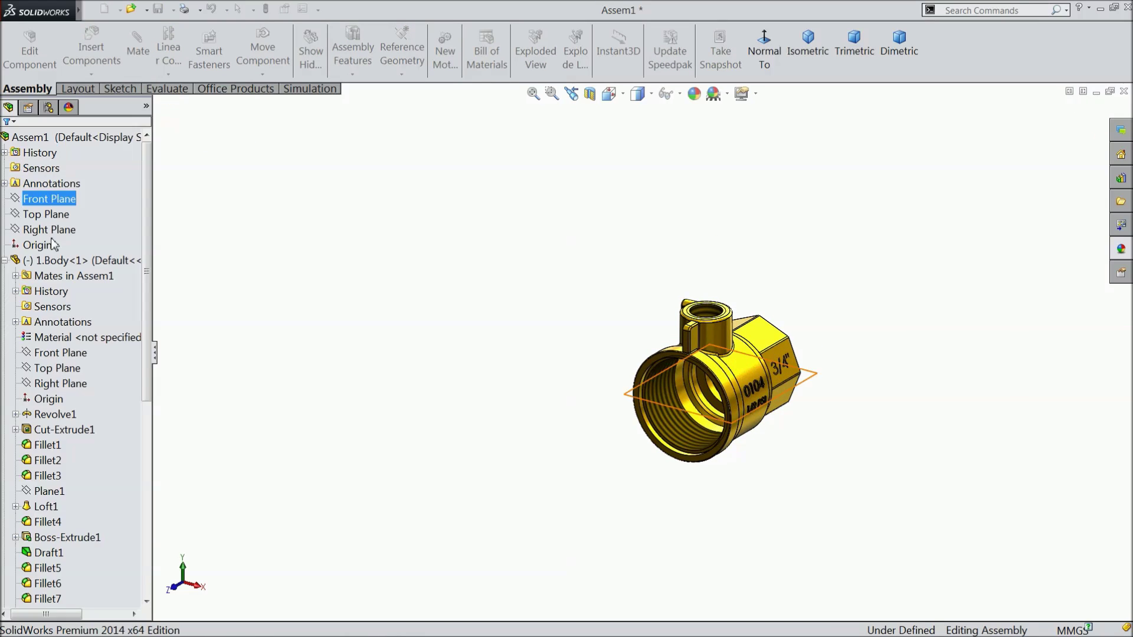
# Step: Mate the Body's Right Plane coincident with the assembly Right Plane
pyautogui.click(50, 229)
pyautogui.keyDown('ctrl'); pyautogui.click(58, 368); pyautogui.keyUp('ctrl')
pyautogui.keyDown('ctrl'); pyautogui.click(61, 384); pyautogui.keyUp('ctrl')
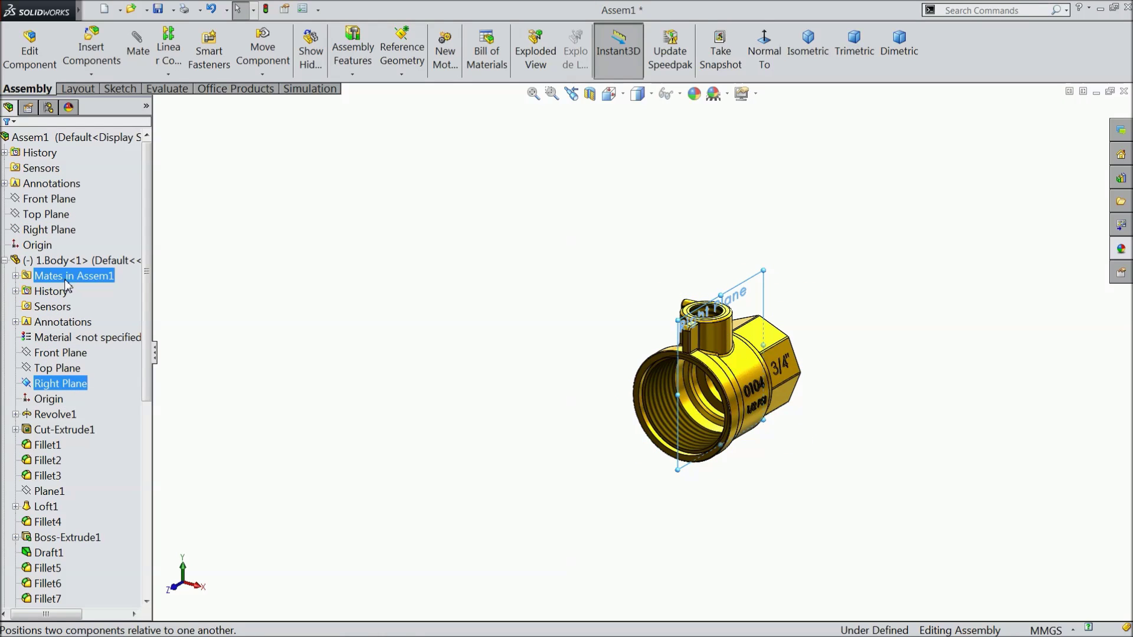
pyautogui.click(145, 66)
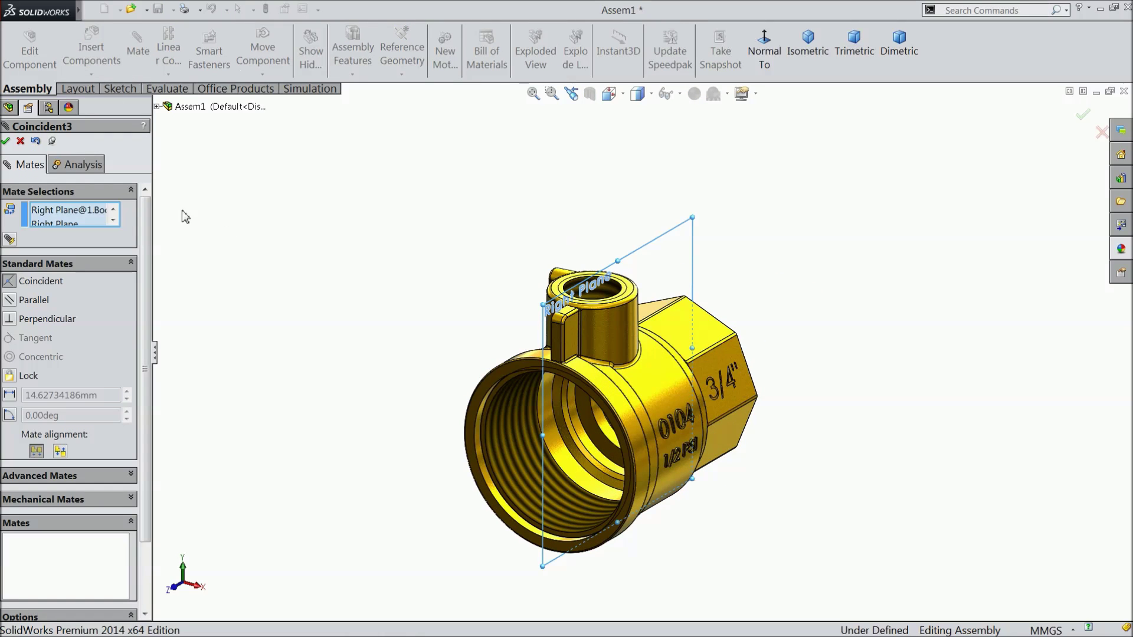
pyautogui.click(6, 142)
pyautogui.click(5, 141)
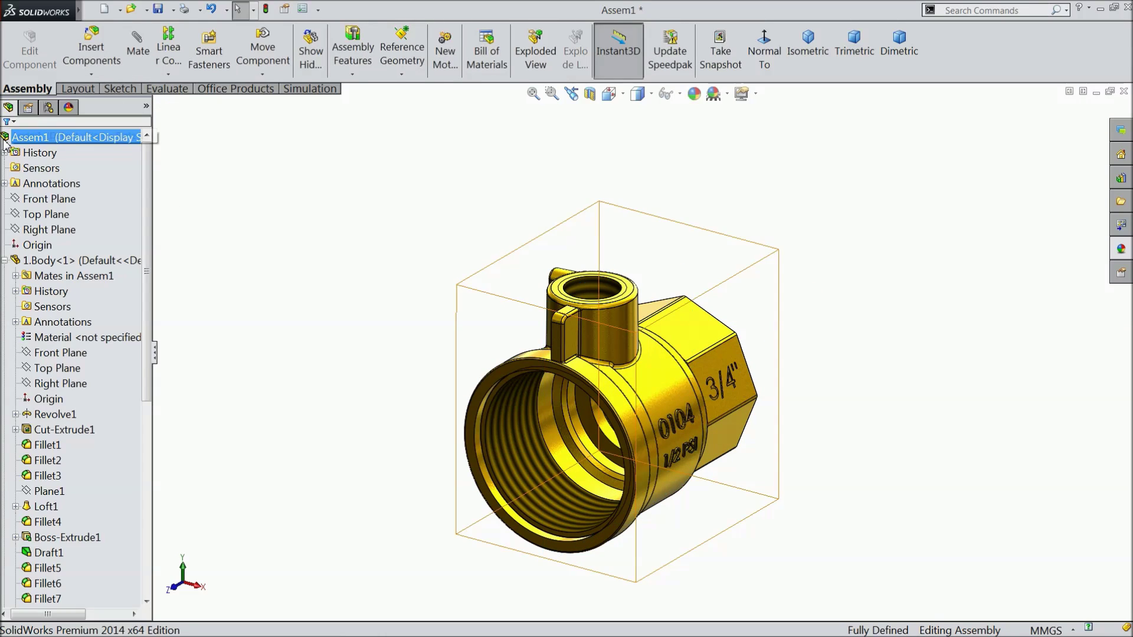
# Step: Fix the Body in place and collapse its feature tree
pyautogui.rightClick(703, 322)
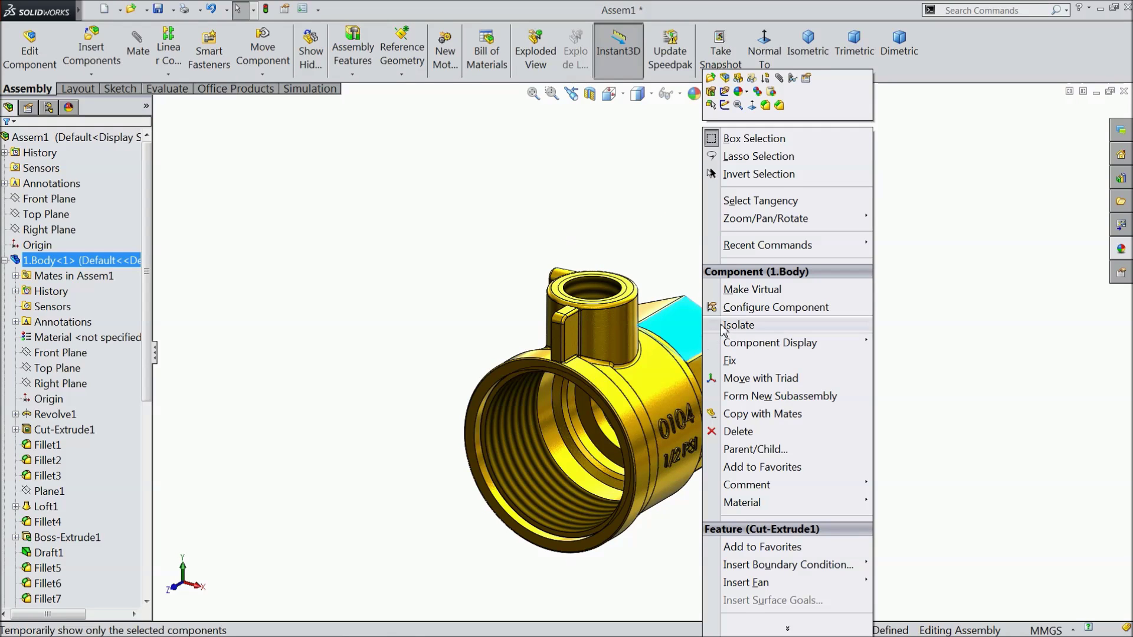
pyautogui.click(739, 364)
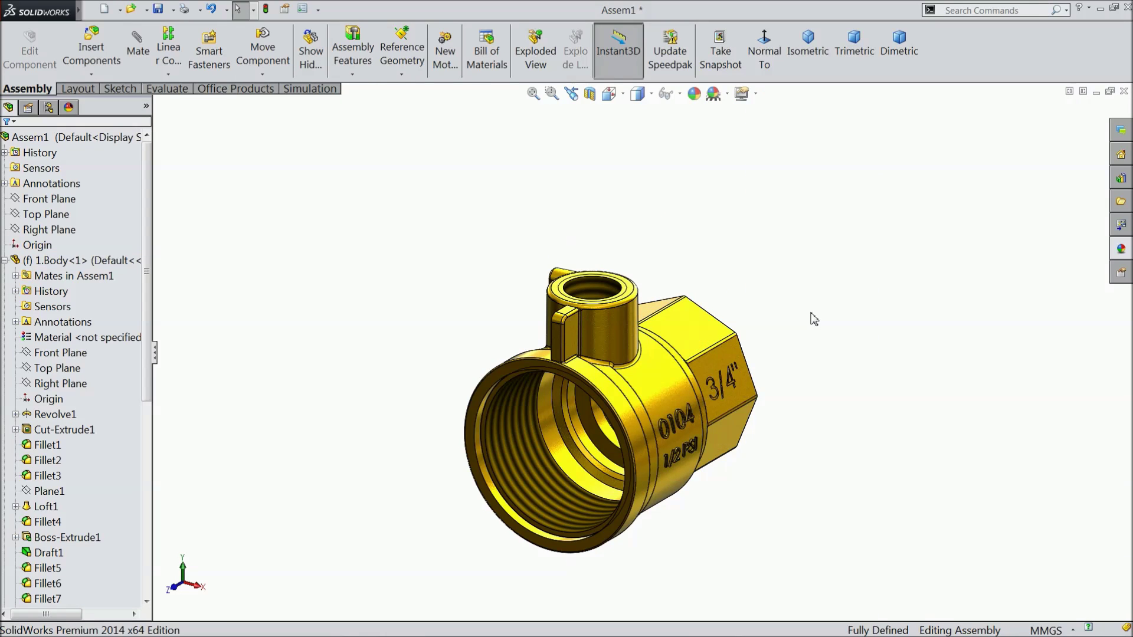
pyautogui.moveTo(812, 313); pyautogui.dragTo(807, 316, button='middle')
pyautogui.click(5, 261)
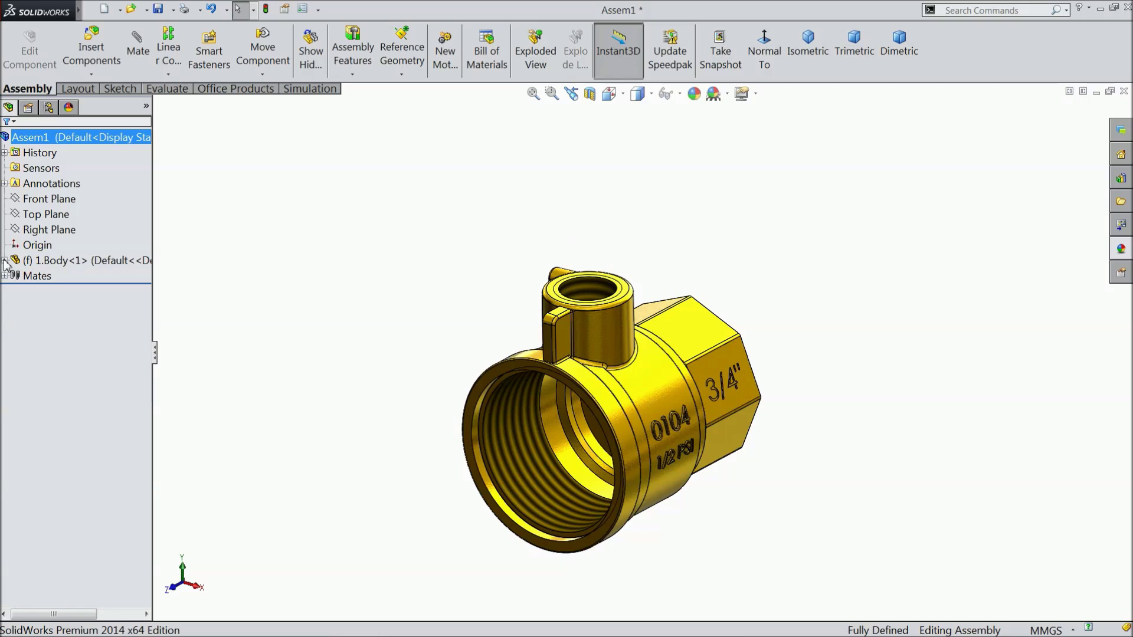
# Step: Insert 6.Seat ring and place it beside the valve body
pyautogui.click(94, 51)
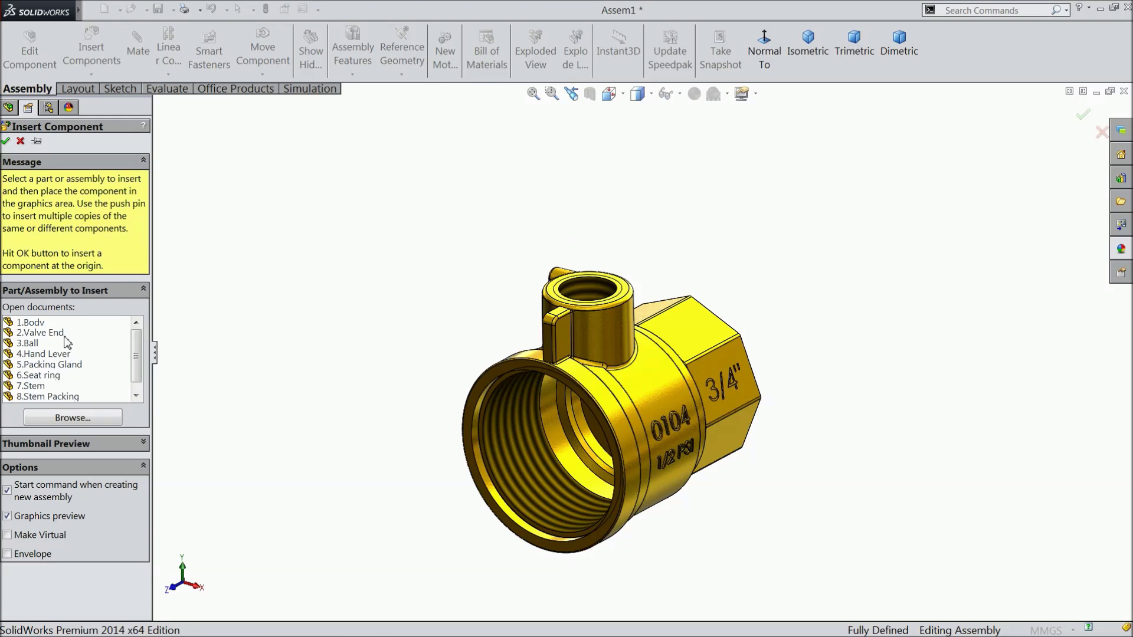
pyautogui.click(57, 334)
pyautogui.scroll(-1, 596, 438)
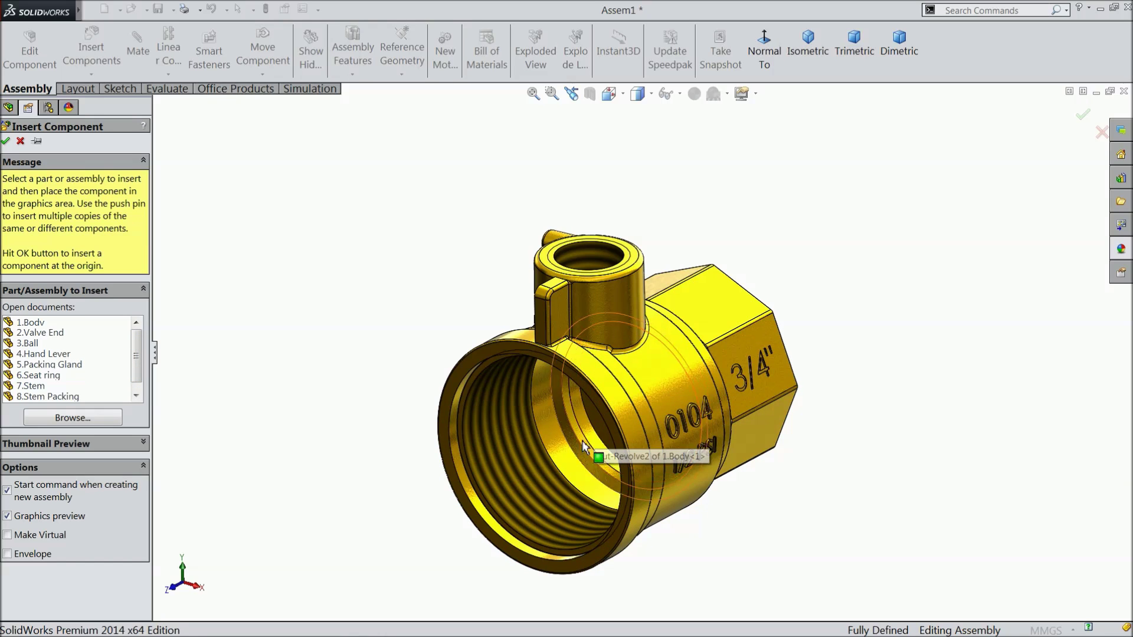
pyautogui.click(52, 376)
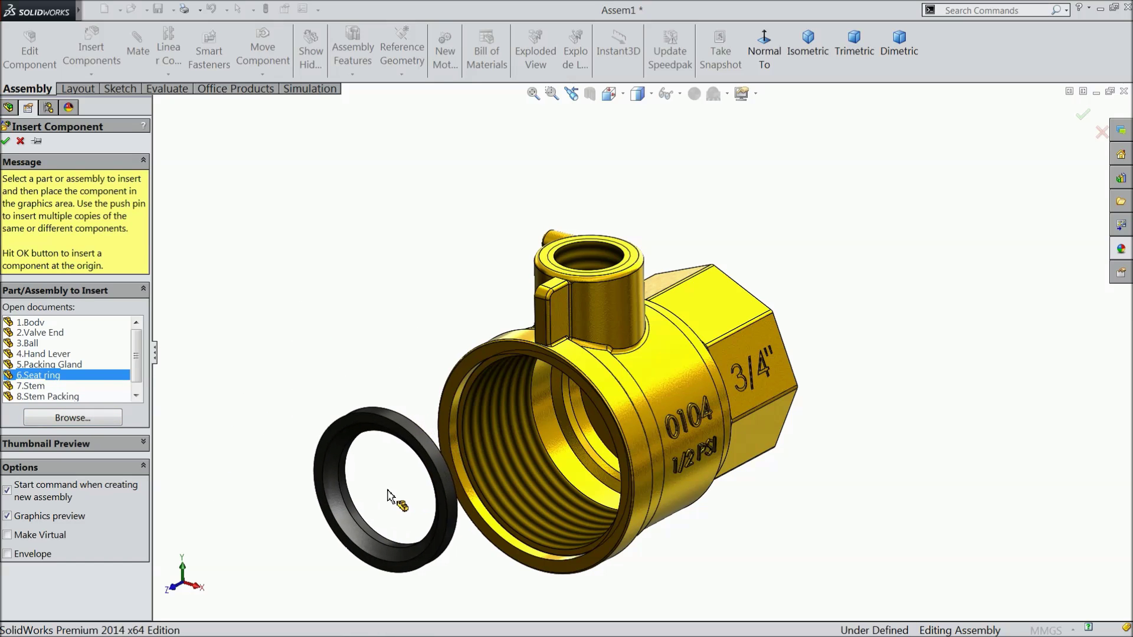
pyautogui.click(386, 495)
pyautogui.scroll(-2, 516, 489)
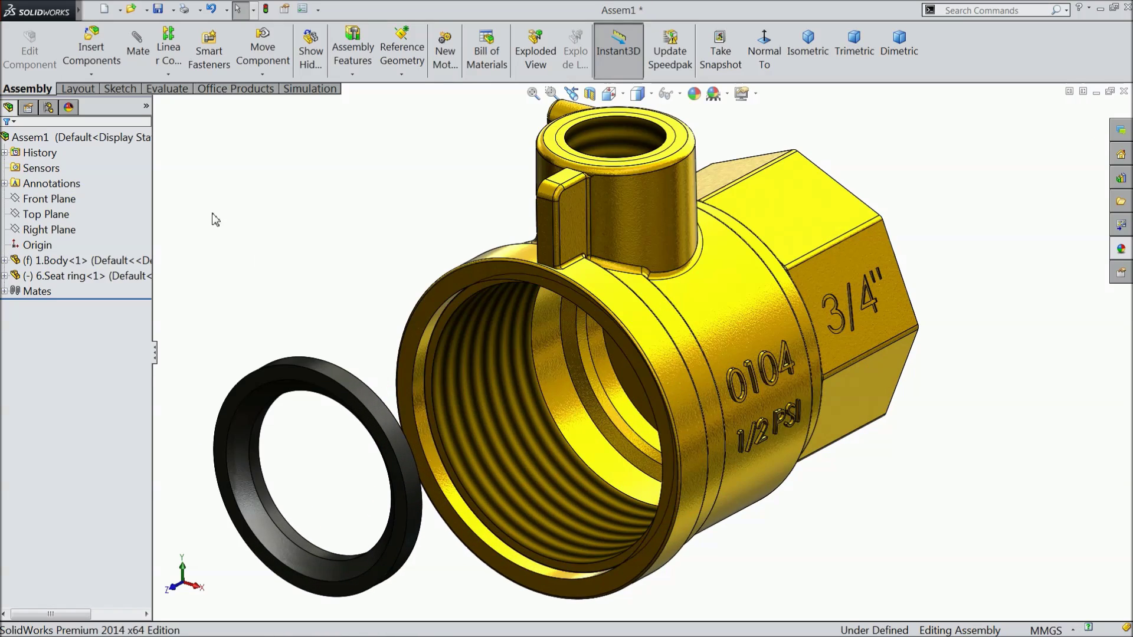
# Step: Mate the seat ring concentric with the body bore's circular edge
pyautogui.click(139, 53)
pyautogui.scroll(-3, 397, 435)
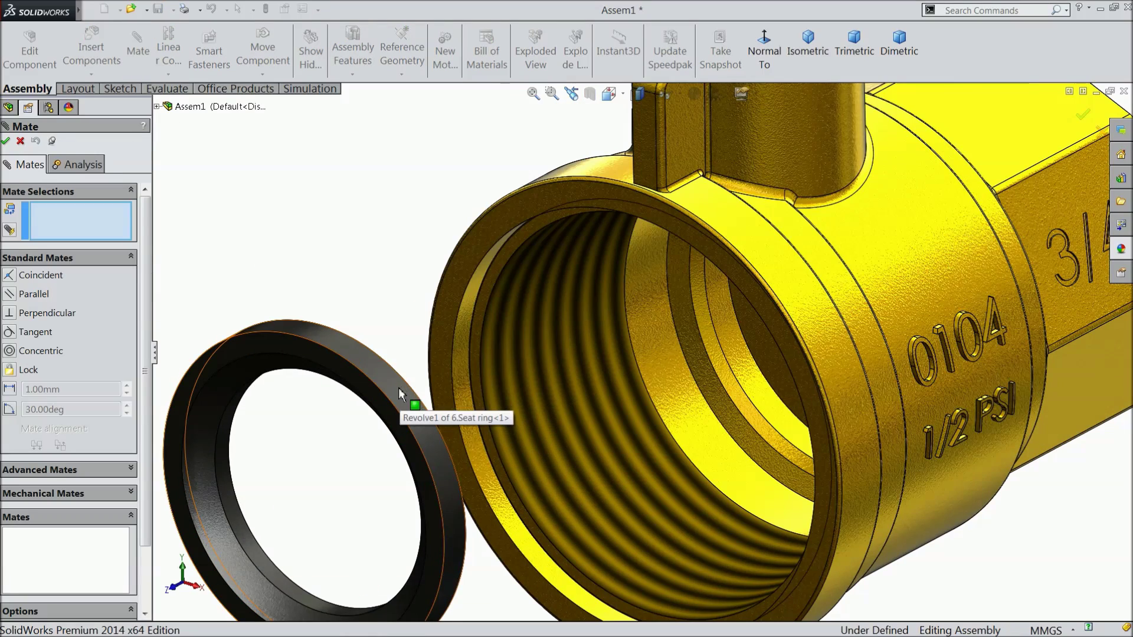
pyautogui.click(422, 401)
pyautogui.moveTo(767, 423); pyautogui.dragTo(785, 416, button='middle')
pyautogui.click(785, 416)
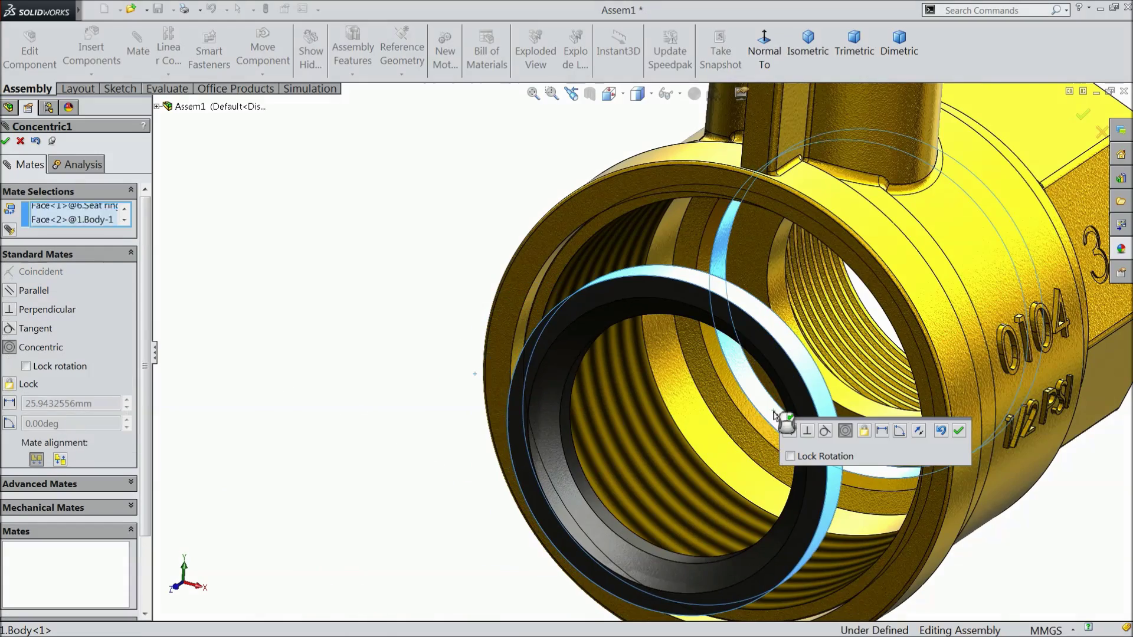
pyautogui.click(960, 432)
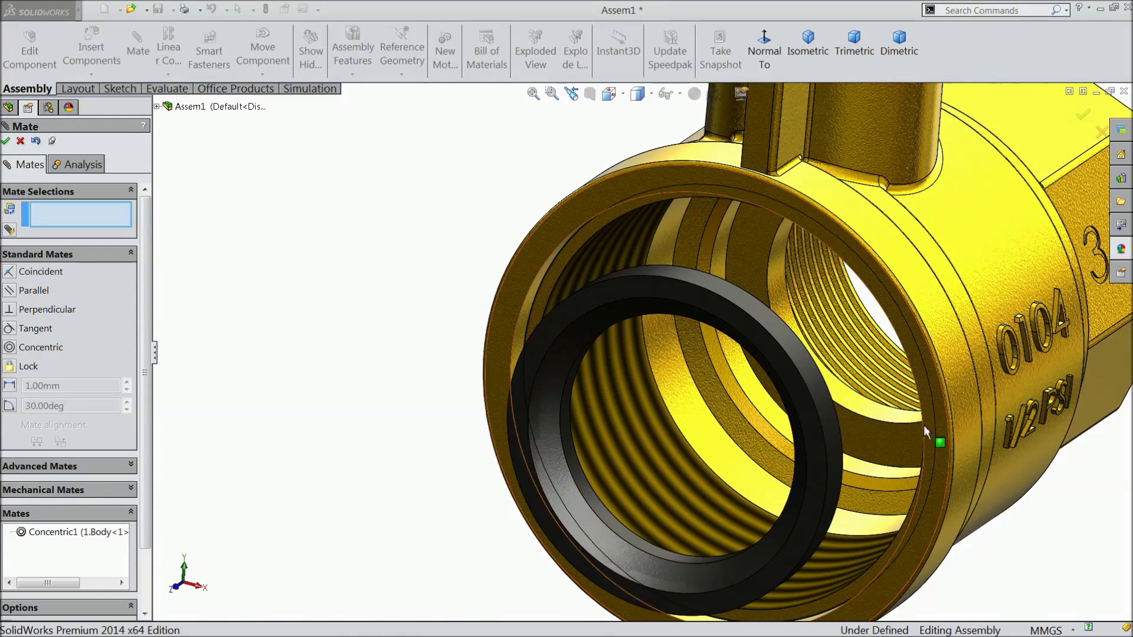
# Step: Mate the seat ring face coincident with the face inside the body's bore
pyautogui.click(864, 431)
pyautogui.moveTo(863, 436); pyautogui.dragTo(776, 470, button='middle')
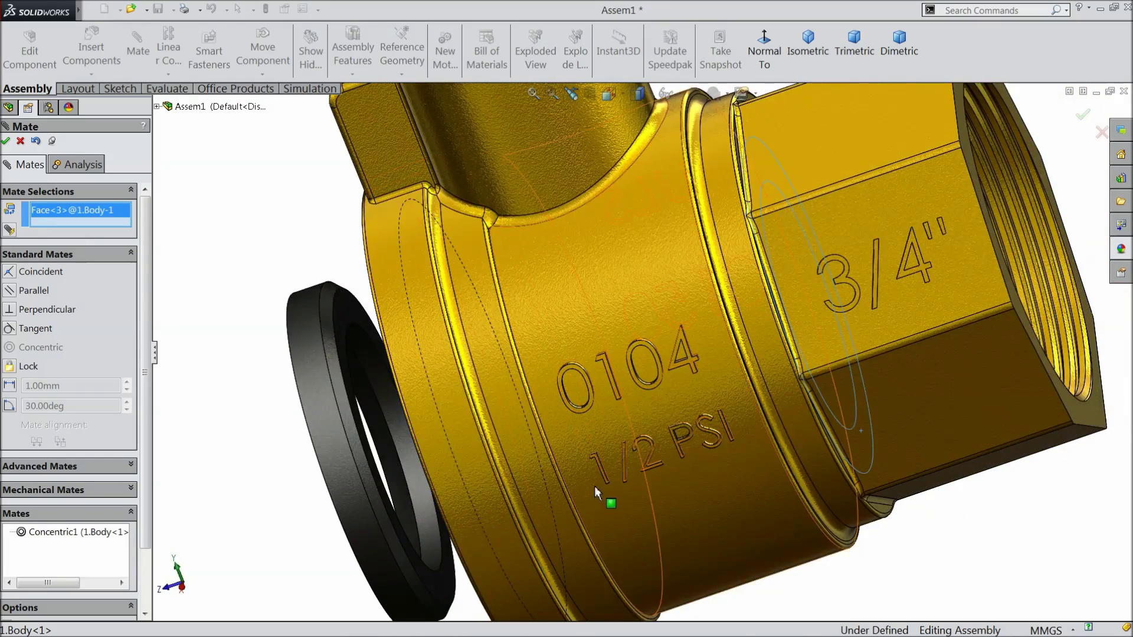
pyautogui.moveTo(602, 498); pyautogui.dragTo(507, 532, button='middle')
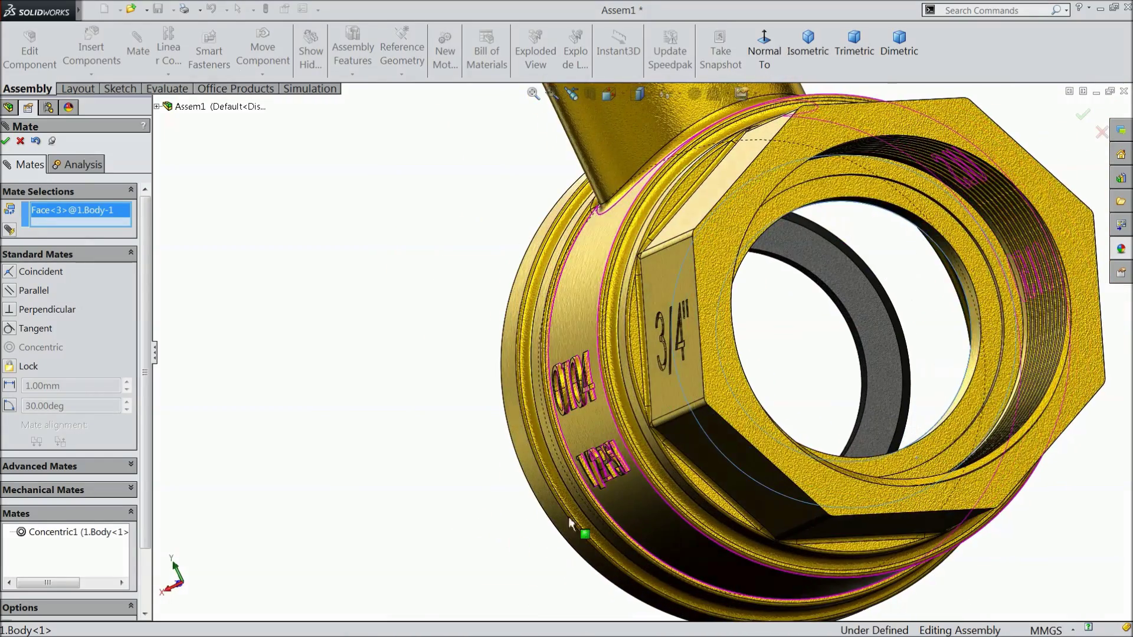
pyautogui.click(888, 367)
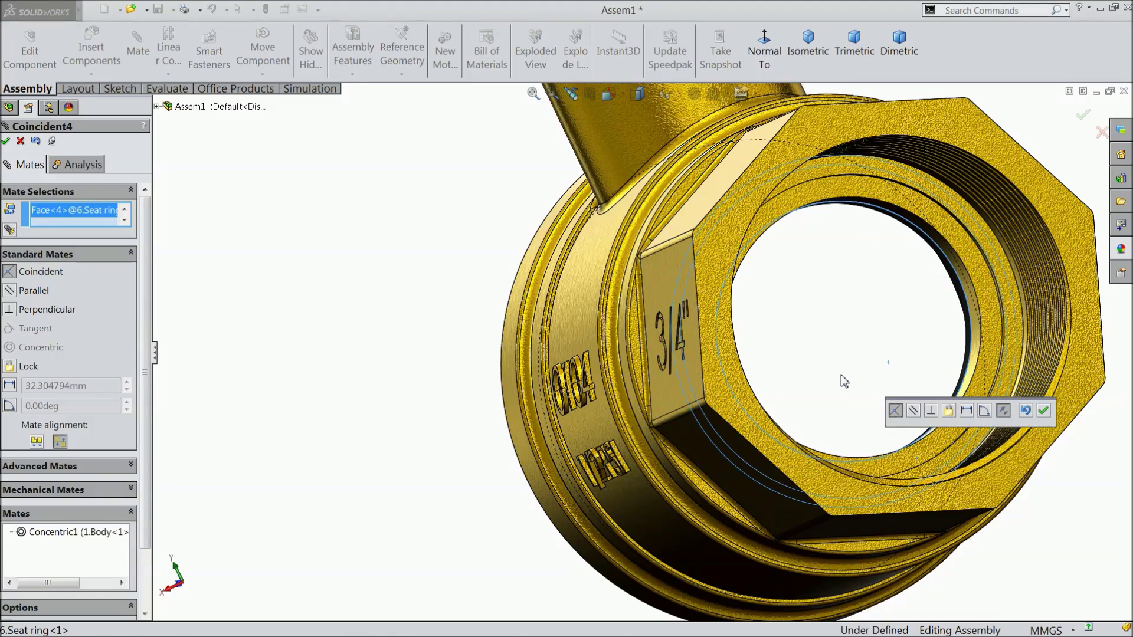
pyautogui.moveTo(983, 384); pyautogui.dragTo(834, 380, button='middle')
pyautogui.scroll(2, 760, 385)
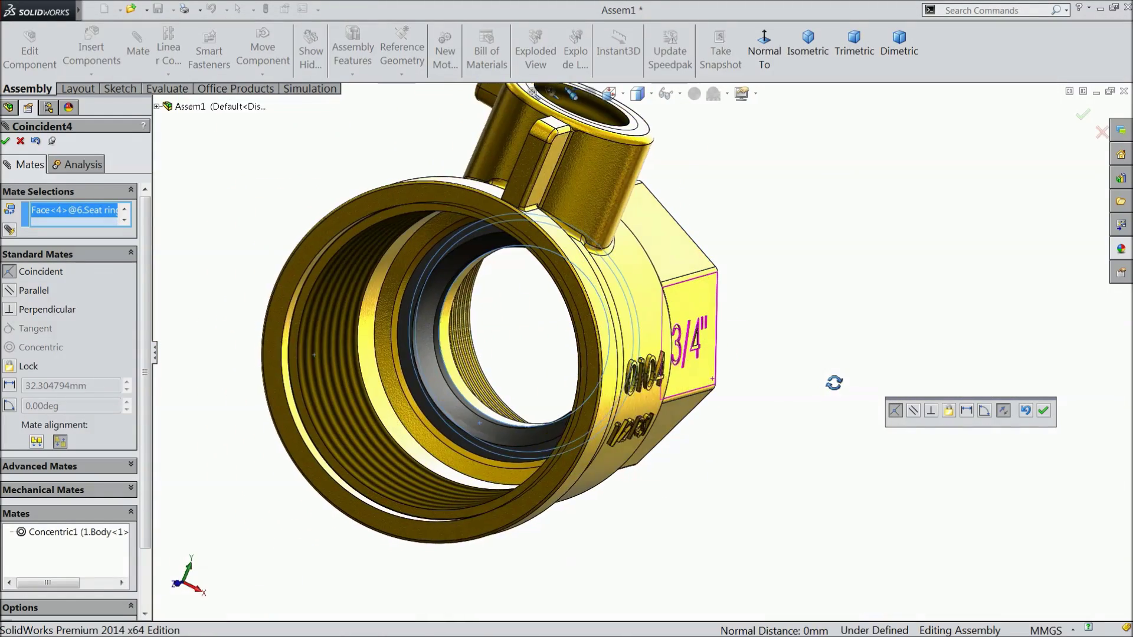
pyautogui.click(1044, 412)
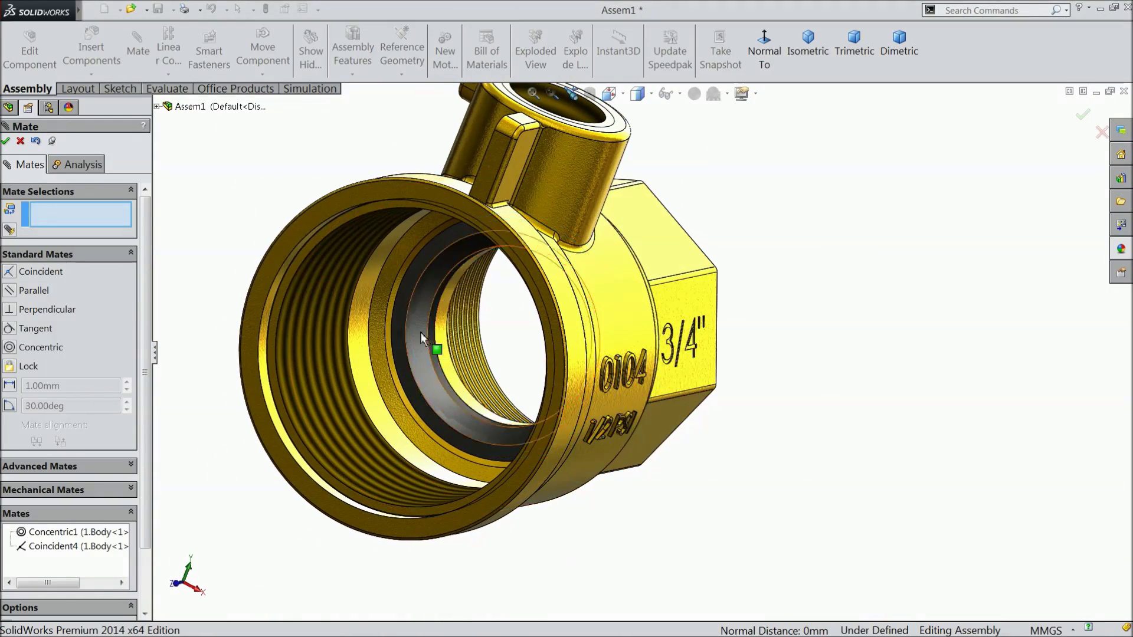
# Step: Inspect the seated ring from several angles and close the Mate settings
pyautogui.scroll(-2, 434, 347)
pyautogui.moveTo(527, 385)
pyautogui.mouseDown(button='middle')
pyautogui.moveTo(522, 430)
pyautogui.moveTo(566, 381)
pyautogui.moveTo(597, 379)
pyautogui.moveTo(616, 405)
pyautogui.moveTo(534, 400)
pyautogui.mouseUp(button='middle')
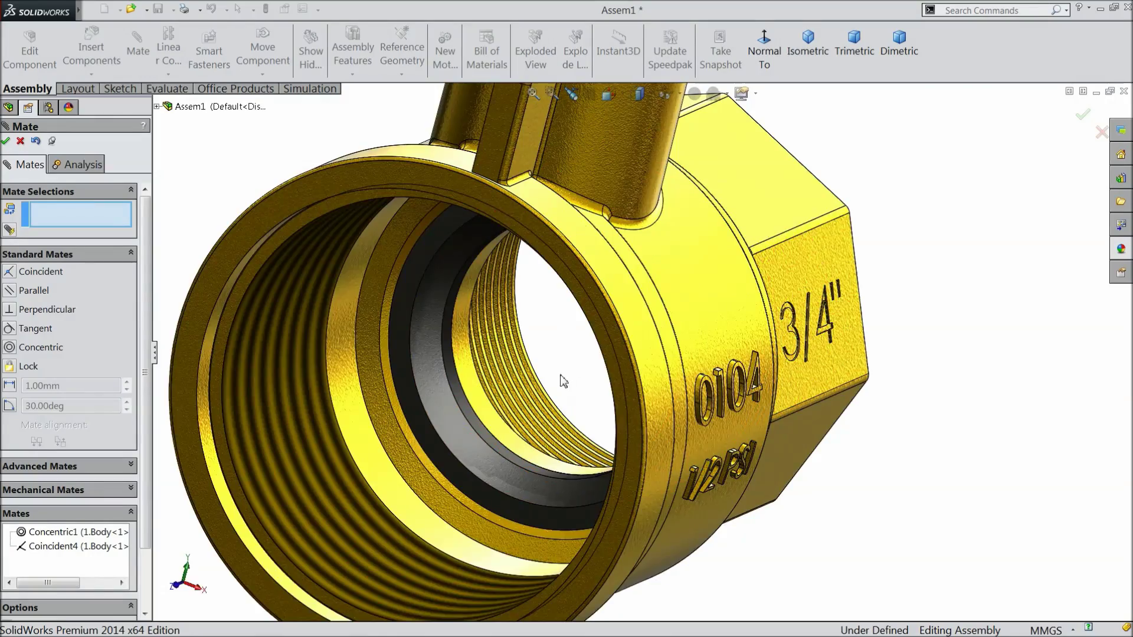
pyautogui.scroll(5, 576, 385)
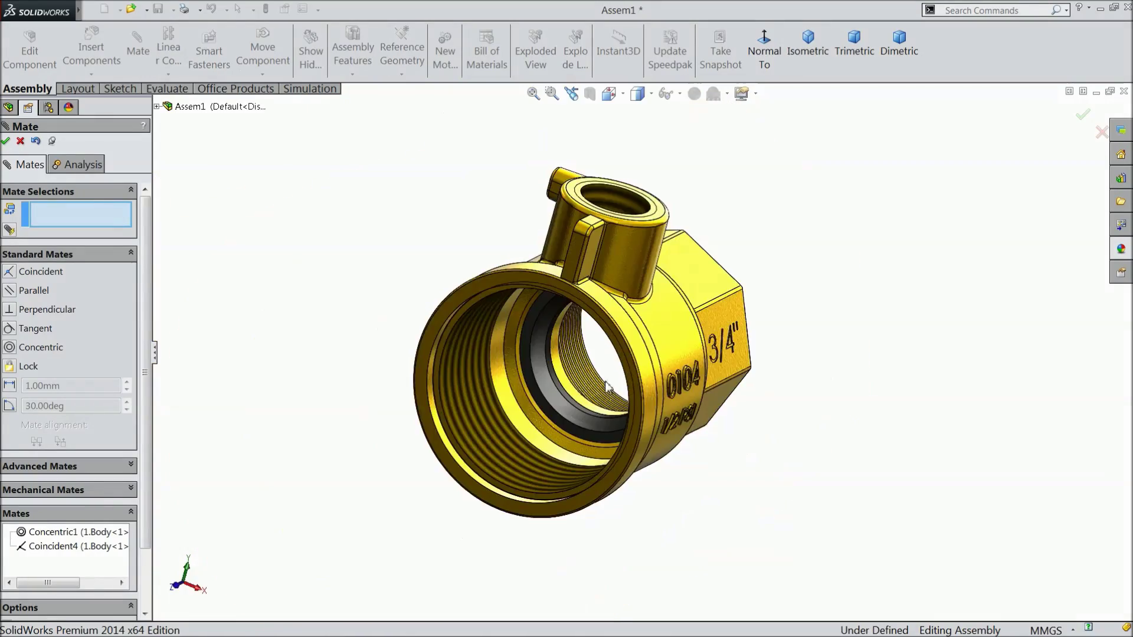
pyautogui.moveTo(607, 387); pyautogui.dragTo(643, 379, button='middle')
pyautogui.click(20, 141)
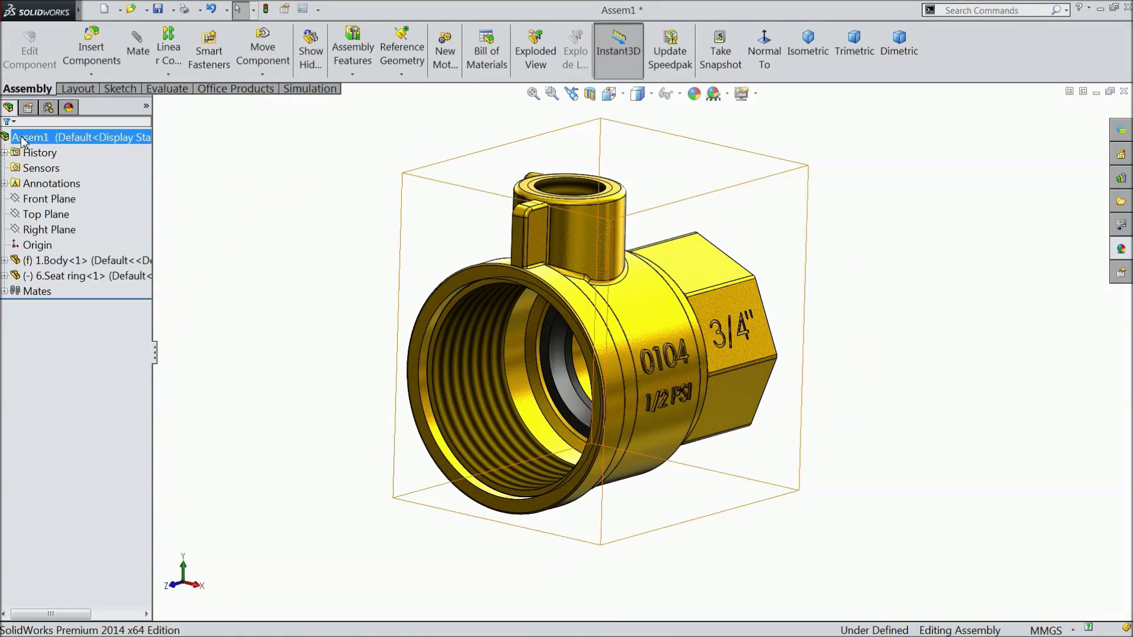
pyautogui.click(91, 48)
# Step: Open 3.Ball, 4.Hand Lever, 5.Packing Gland, 7.Stem and 9.Grip without placing any
pyautogui.click(72, 418)
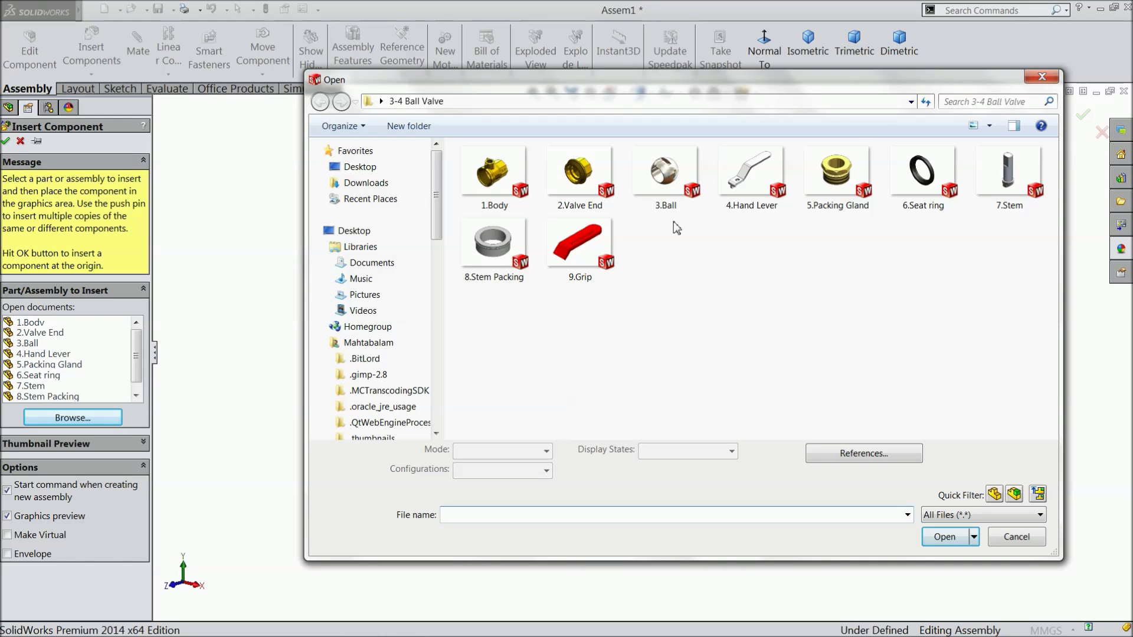
pyautogui.click(665, 193)
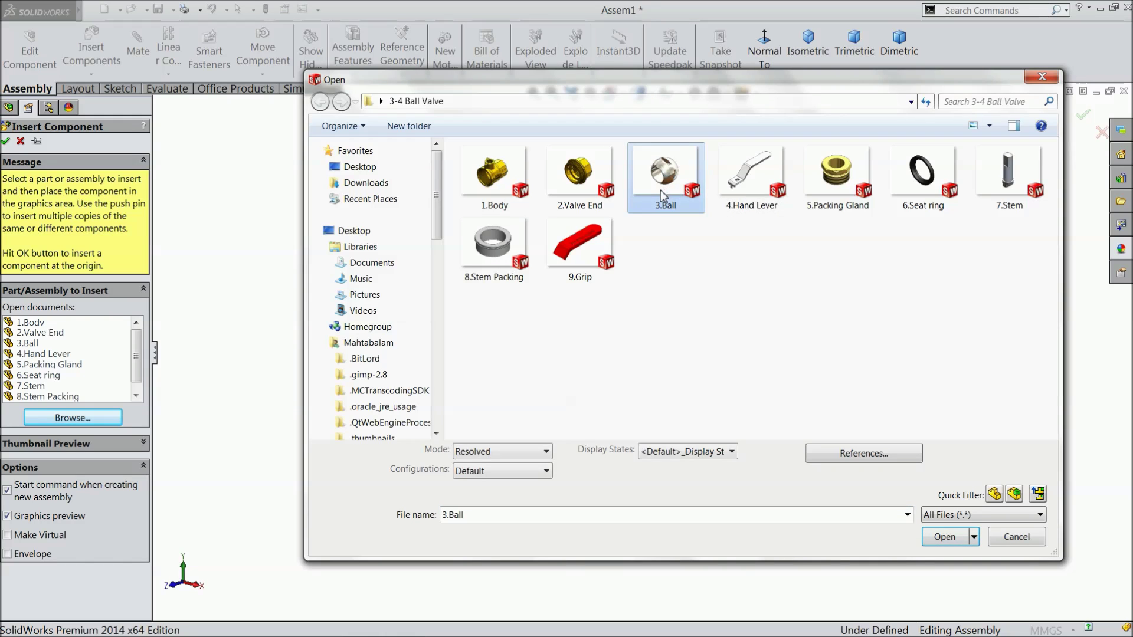
pyautogui.keyDown('ctrl'); pyautogui.click(747, 183); pyautogui.keyUp('ctrl')
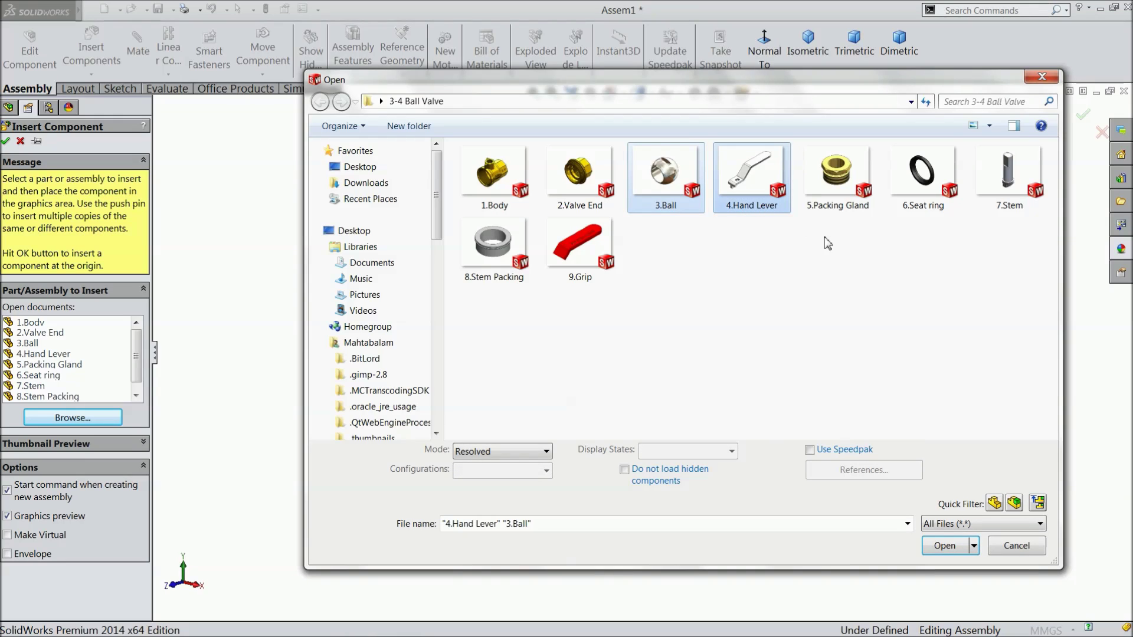
pyautogui.keyDown('ctrl'); pyautogui.click(842, 196); pyautogui.keyUp('ctrl')
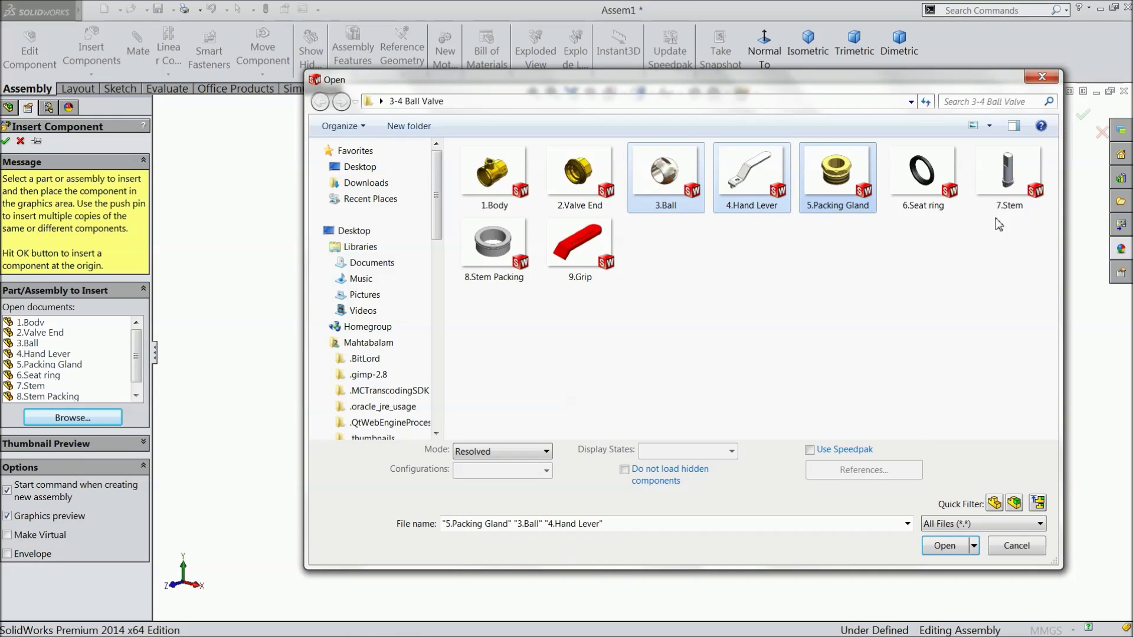
pyautogui.keyDown('ctrl'); pyautogui.click(1011, 205); pyautogui.keyUp('ctrl')
pyautogui.keyDown('ctrl'); pyautogui.click(586, 275); pyautogui.keyUp('ctrl')
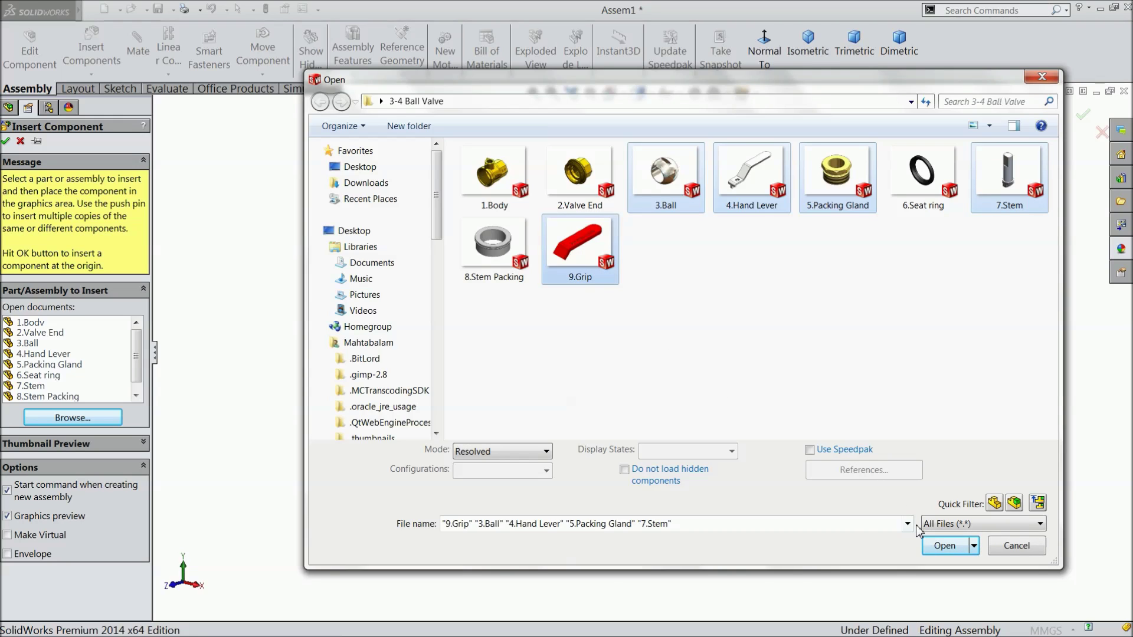
pyautogui.click(943, 546)
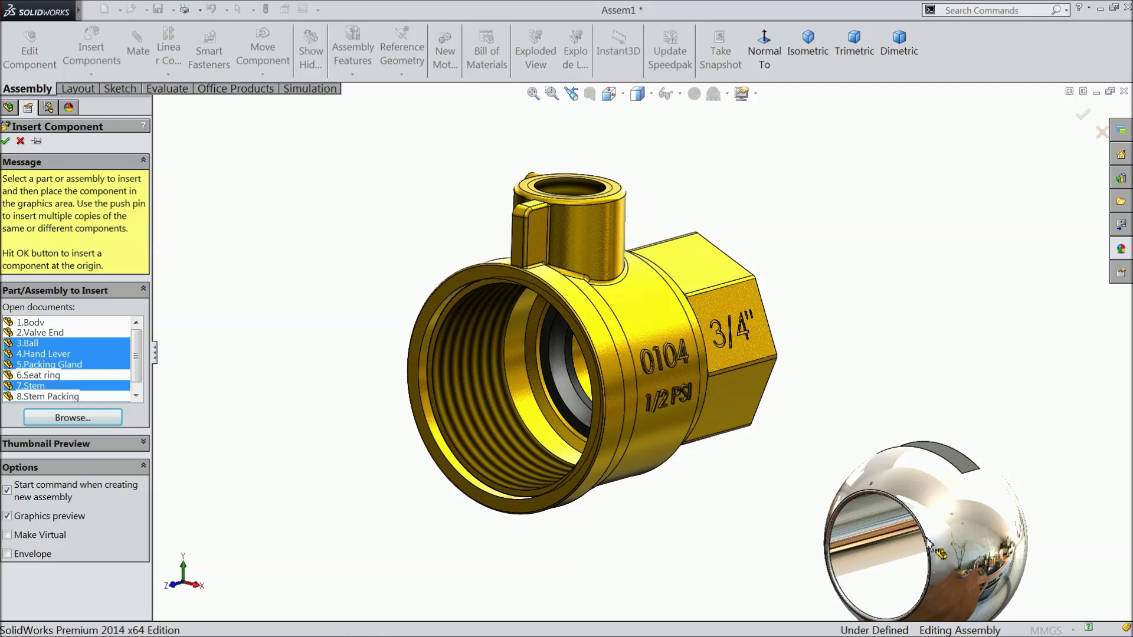
pyautogui.press('Escape')
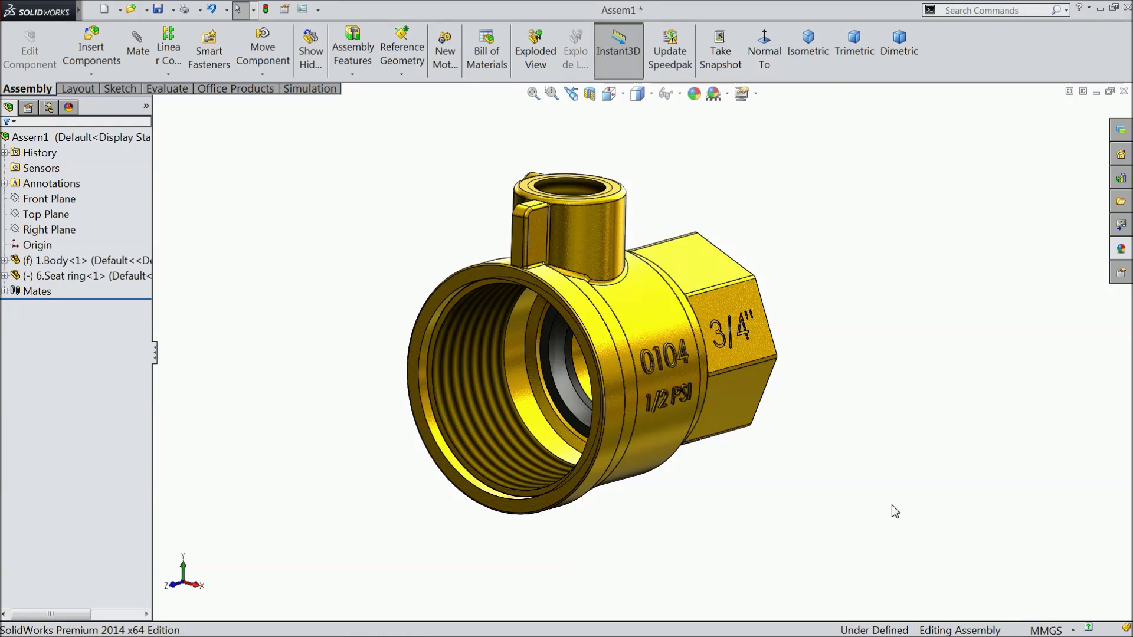
# Step: Insert 3.Ball and place 4.Hand Lever to the right of the body
pyautogui.click(91, 47)
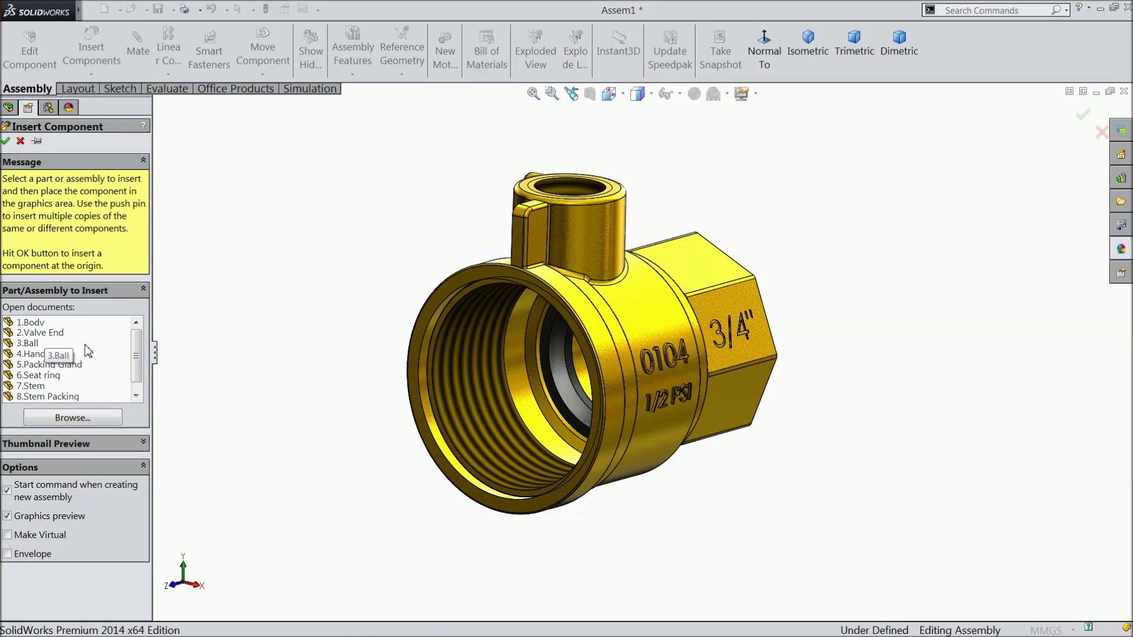
pyautogui.click(36, 345)
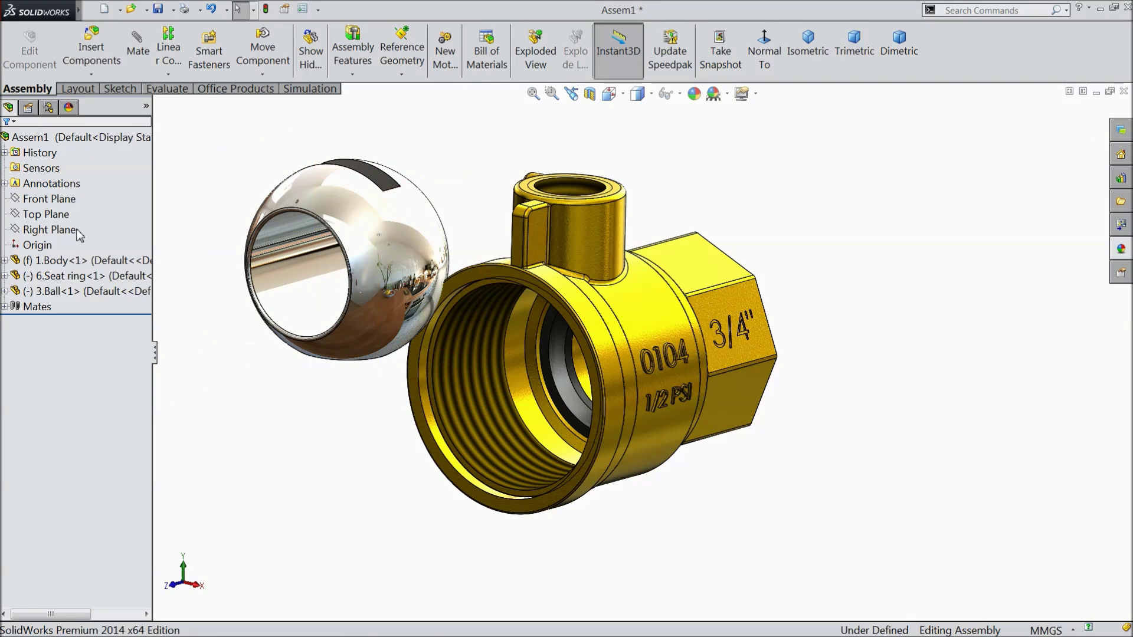
pyautogui.click(91, 47)
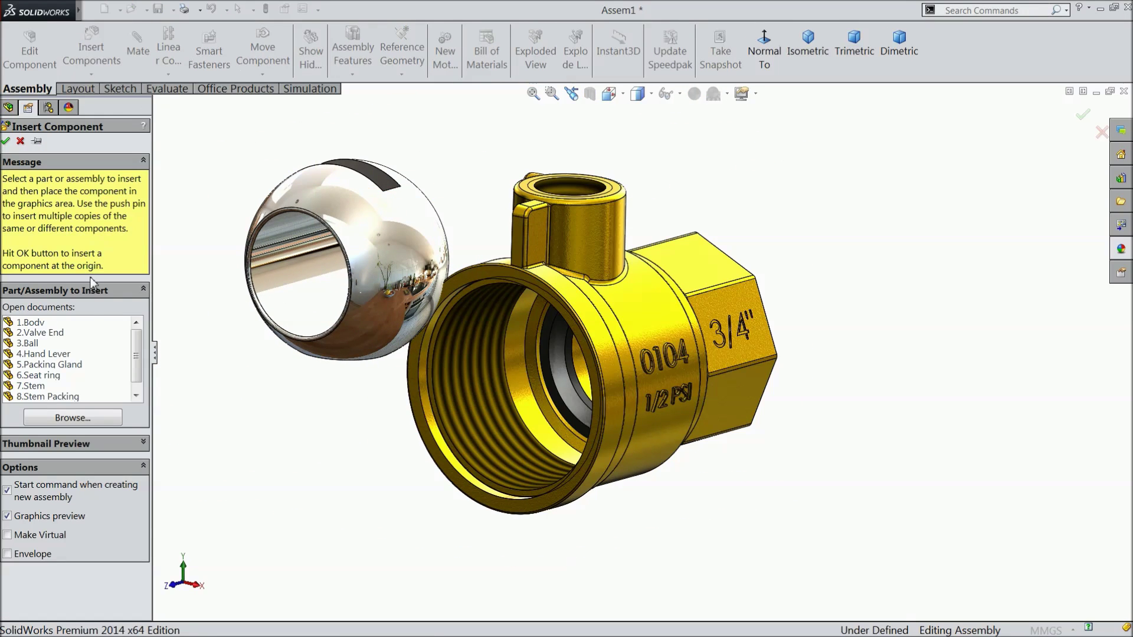
pyautogui.click(50, 354)
pyautogui.click(863, 401)
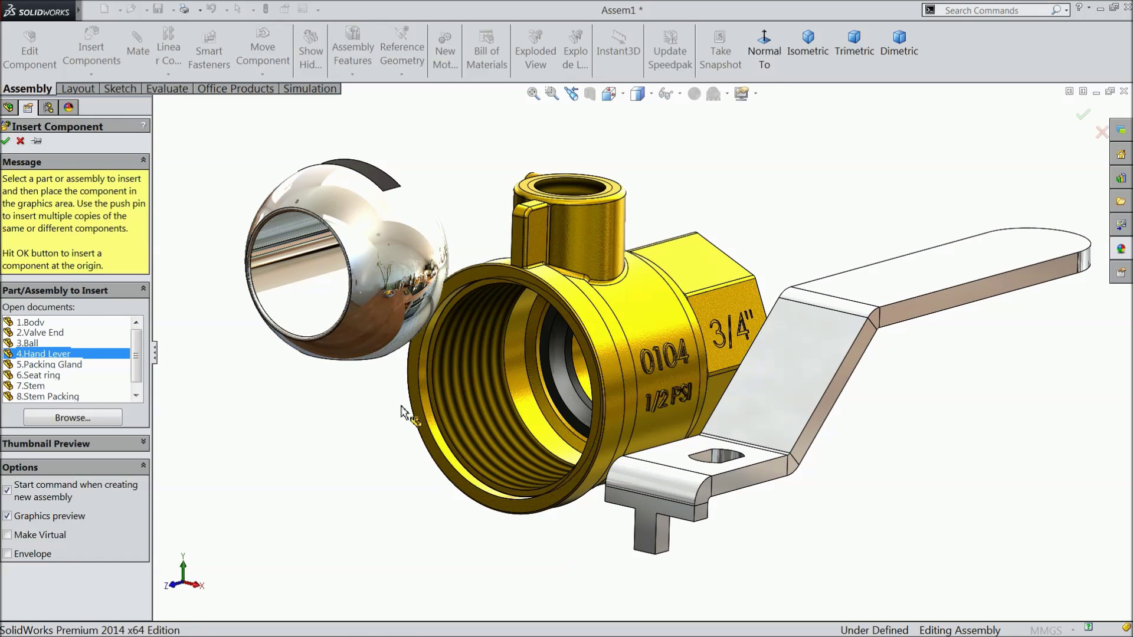
pyautogui.click(39, 184)
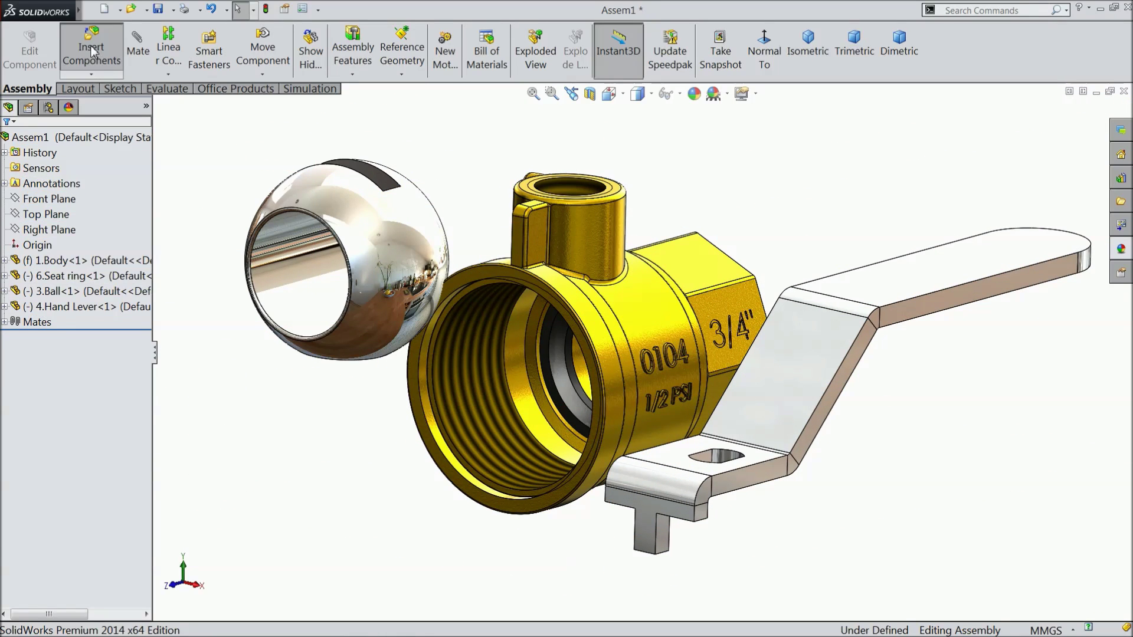
# Step: Place 5.Packing Gland below the ball and 7.Stem to the right of the lever
pyautogui.click(92, 51)
pyautogui.click(59, 364)
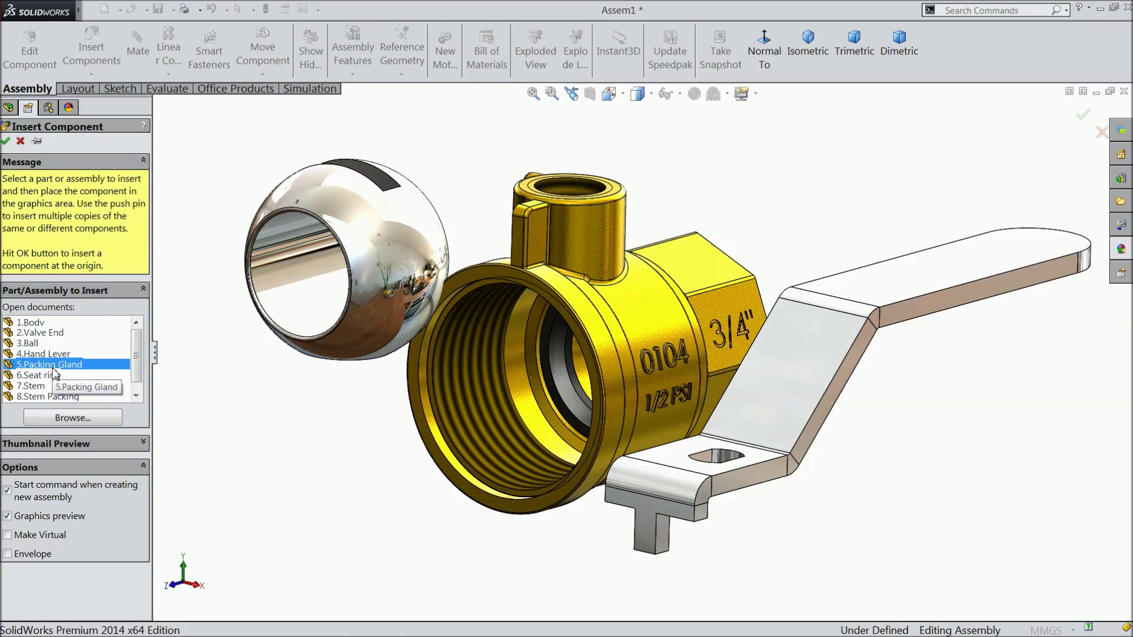
pyautogui.click(313, 449)
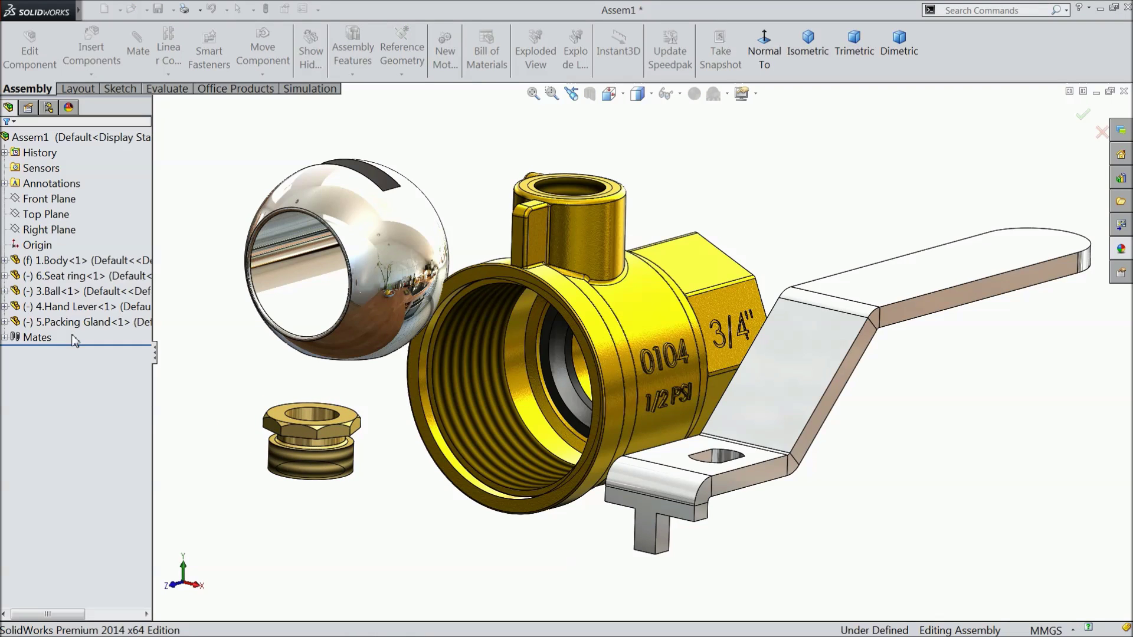
pyautogui.click(91, 51)
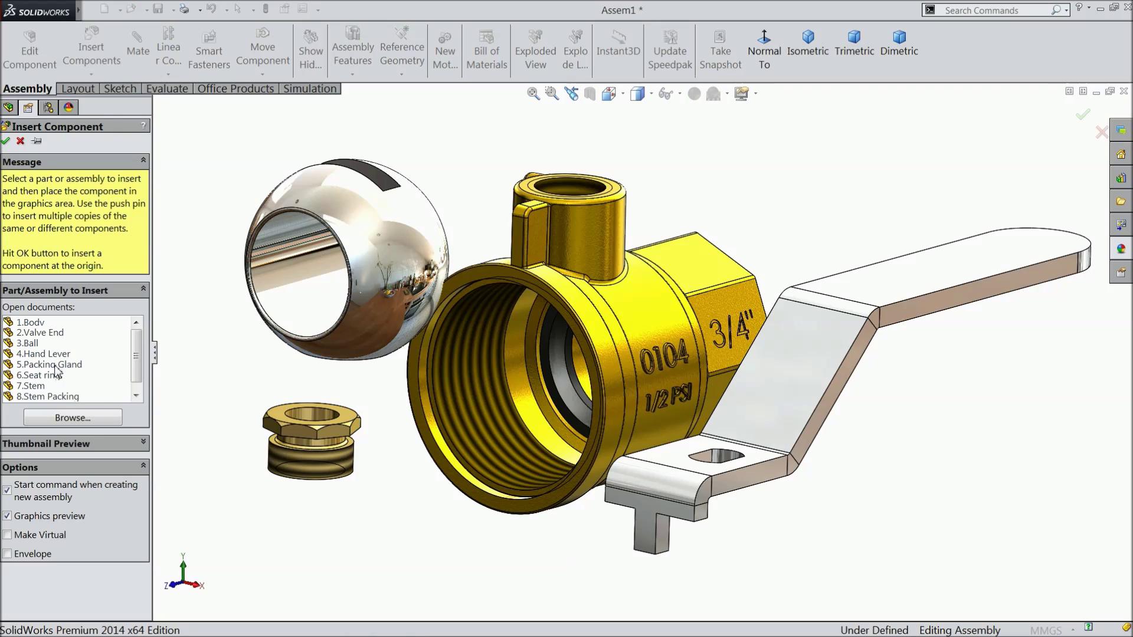
pyautogui.click(51, 386)
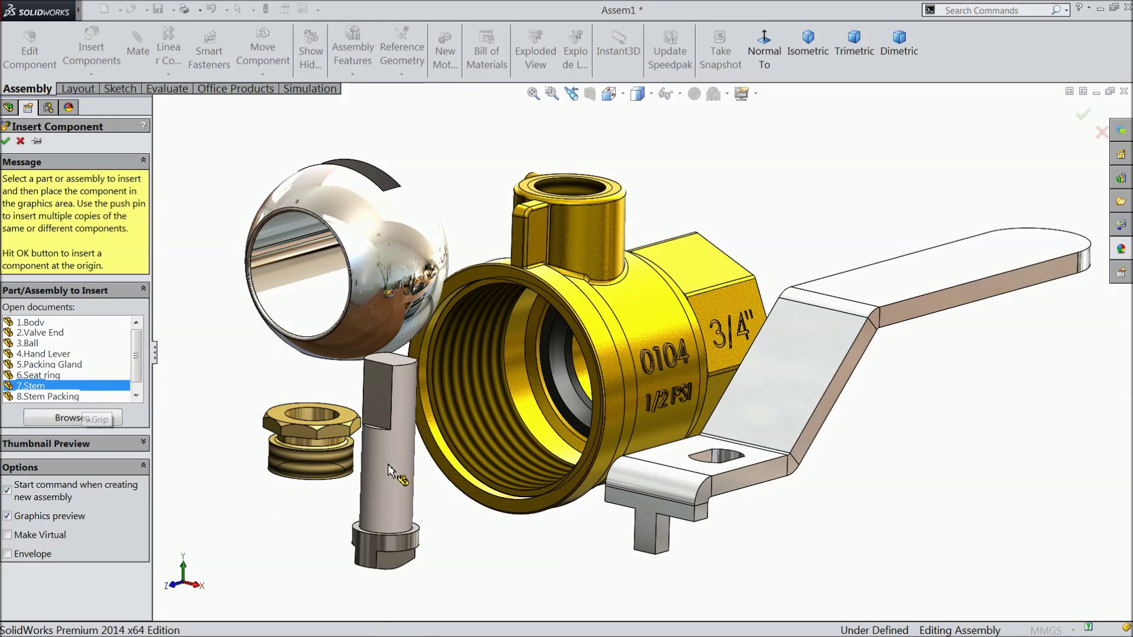
pyautogui.click(897, 472)
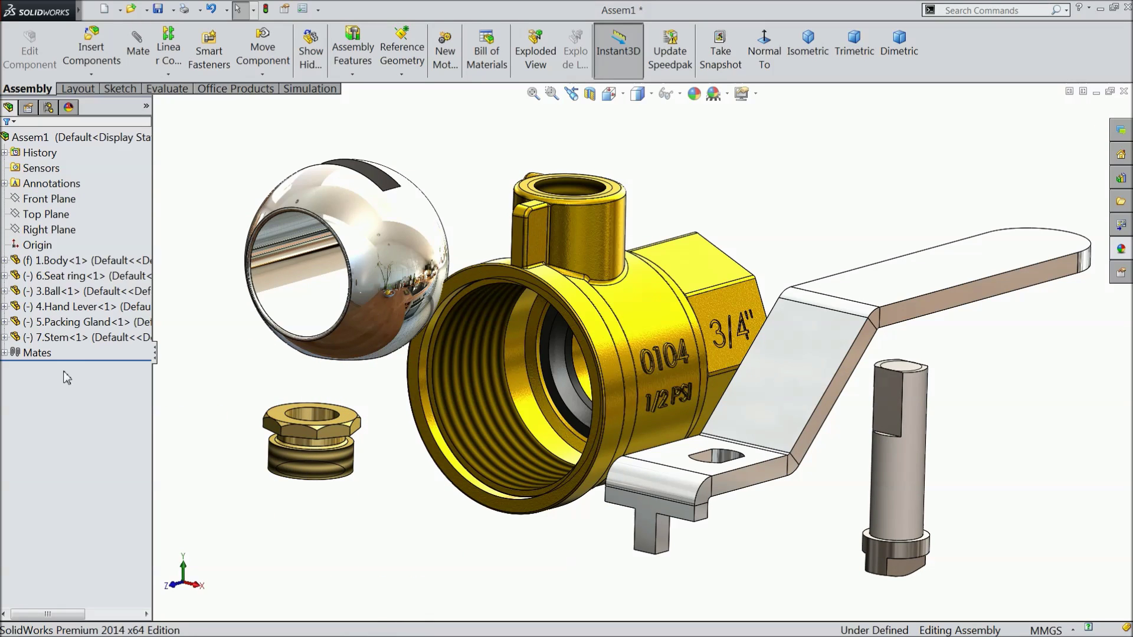
pyautogui.click(829, 463)
pyautogui.scroll(3, 826, 463)
pyautogui.scroll(-2, 704, 463)
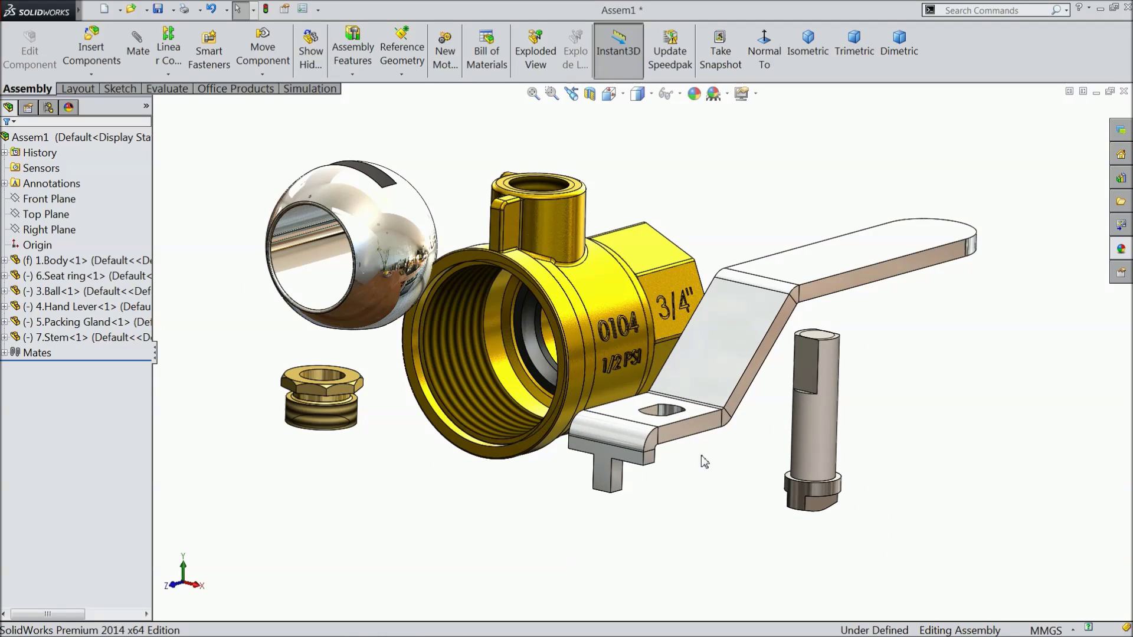
pyautogui.scroll(-2, 757, 488)
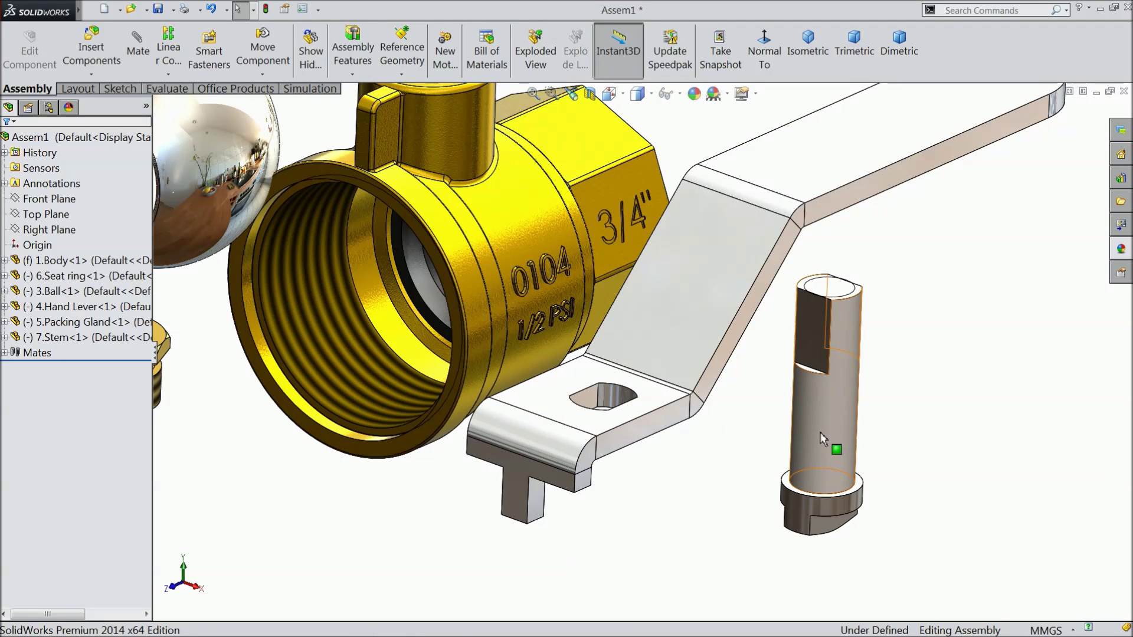
pyautogui.click(137, 47)
# Step: Mate the lever's hole concentric with the stem and slide the stem through it
pyautogui.click(617, 401)
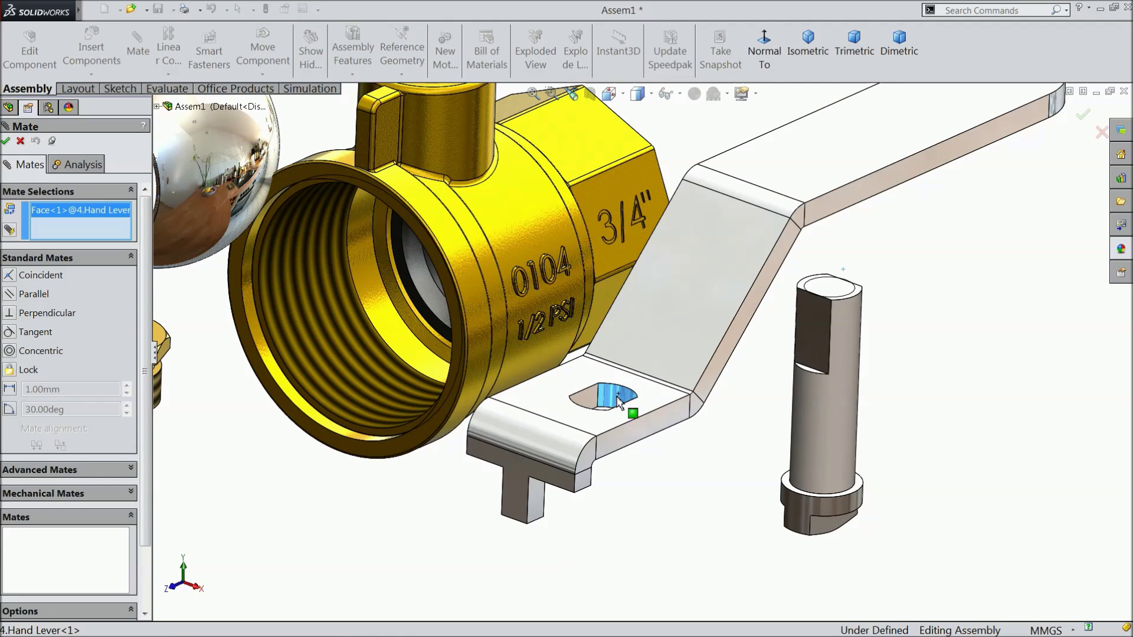
pyautogui.click(848, 322)
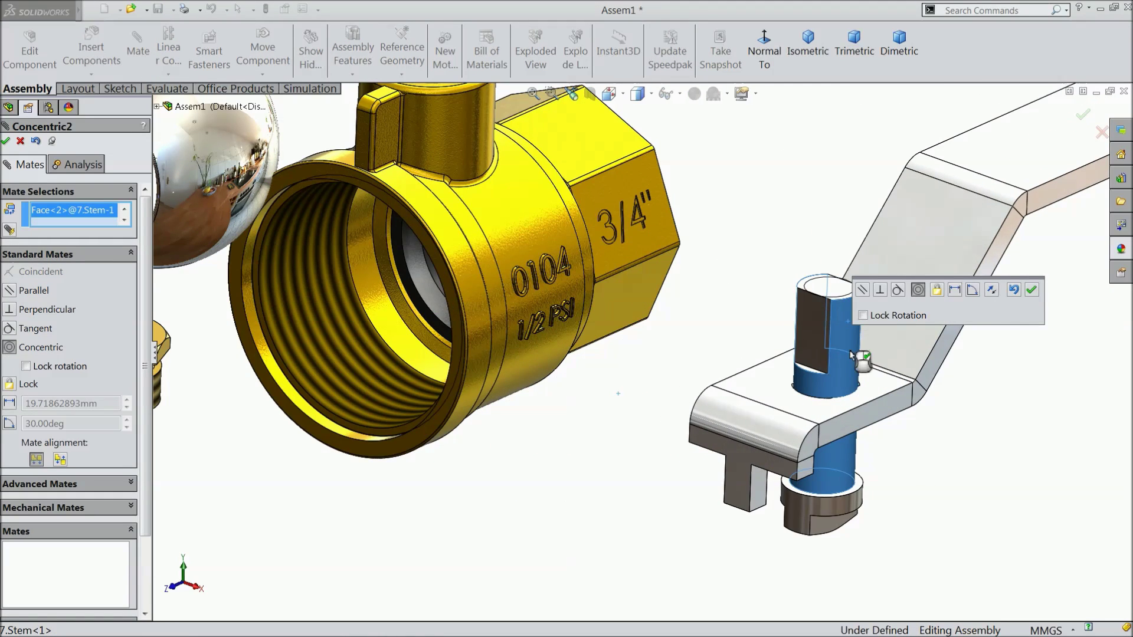
pyautogui.click(1035, 290)
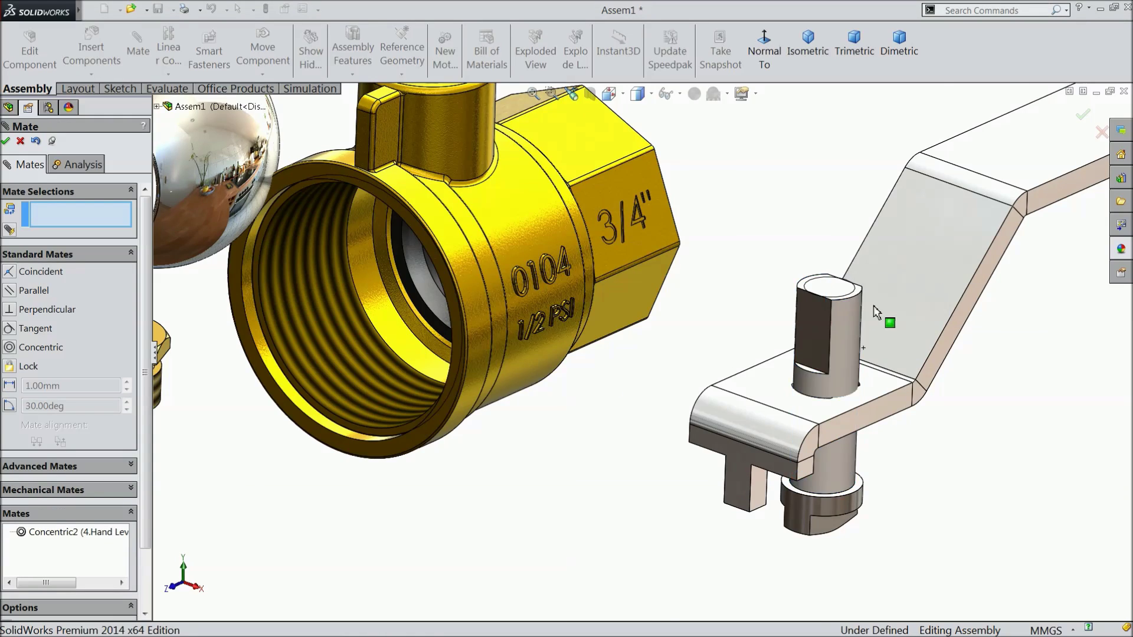
pyautogui.scroll(-3, 875, 308)
pyautogui.moveTo(789, 407); pyautogui.dragTo(793, 575)
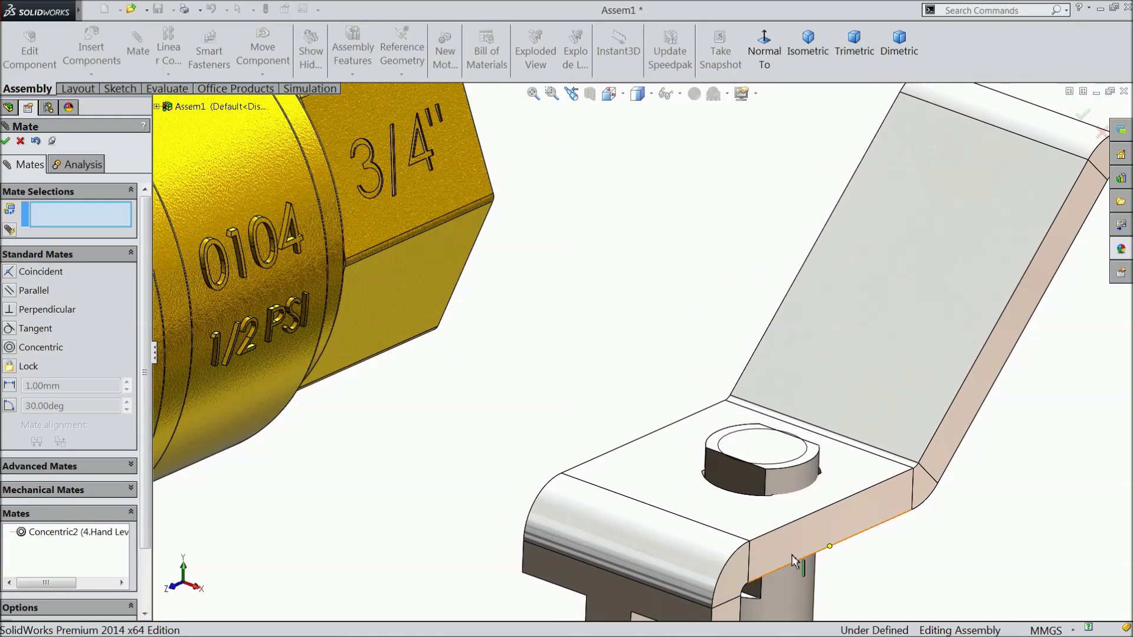
pyautogui.moveTo(797, 516)
pyautogui.mouseDown(button='middle')
pyautogui.moveTo(799, 476)
pyautogui.moveTo(800, 508)
pyautogui.mouseUp(button='middle')
pyautogui.scroll(1, 807, 527)
pyautogui.scroll(-2, 813, 528)
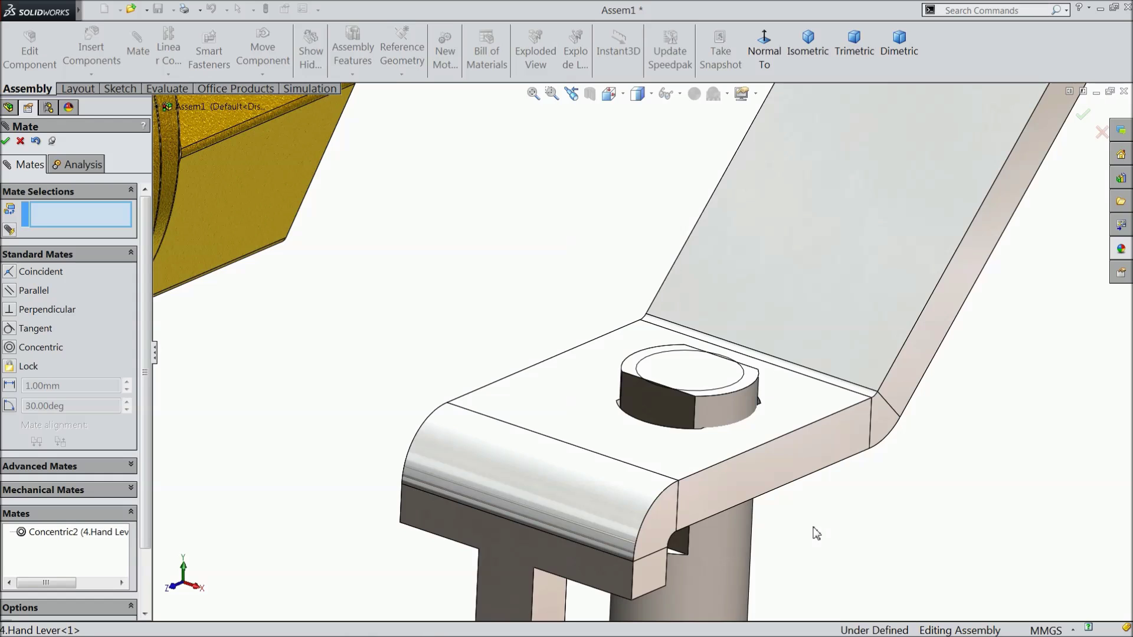
pyautogui.moveTo(714, 523); pyautogui.dragTo(728, 592)
pyautogui.scroll(2, 794, 553)
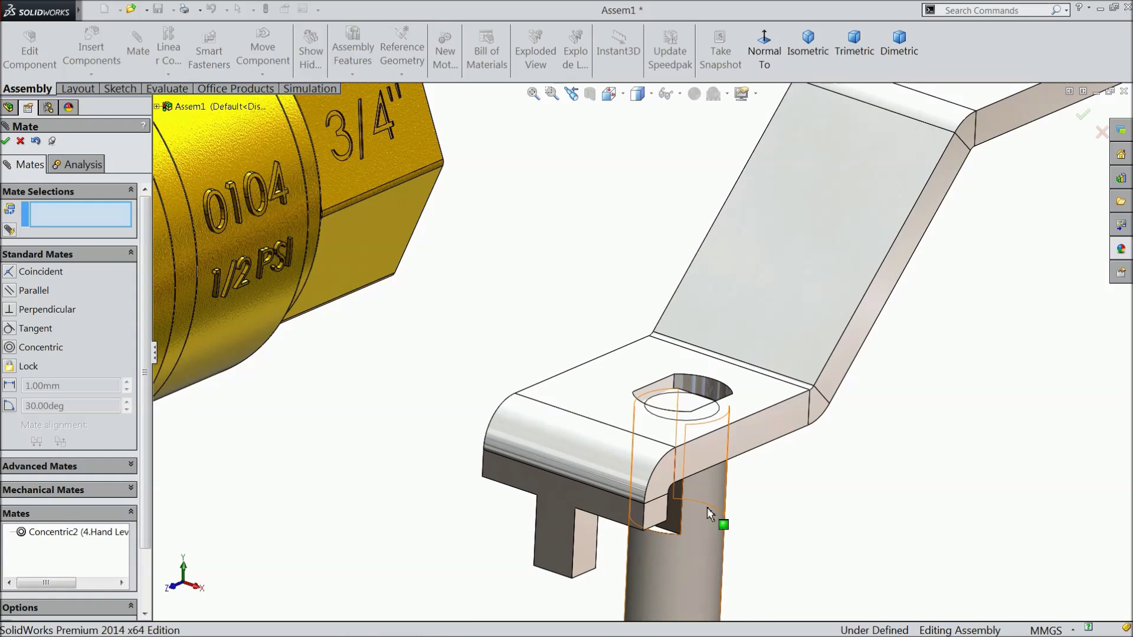
pyautogui.moveTo(717, 521); pyautogui.dragTo(793, 533)
pyautogui.moveTo(767, 491); pyautogui.dragTo(745, 476, button='middle')
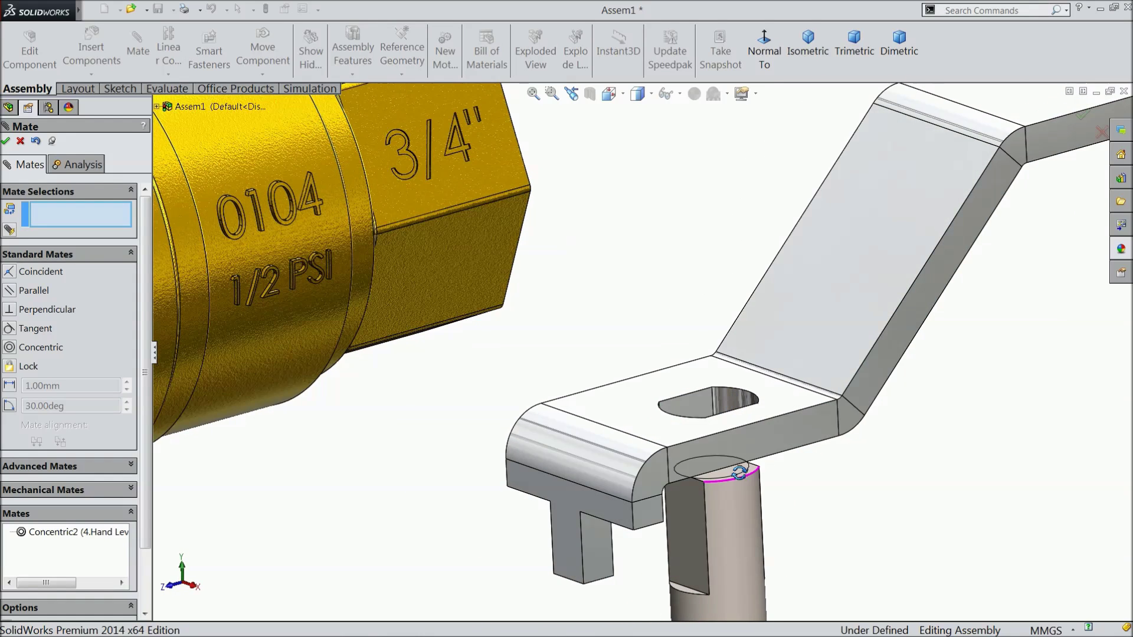
pyautogui.scroll(-1, 753, 536)
# Step: Make the flat of the lever's hole parallel to the stem's flat face
pyautogui.click(676, 366)
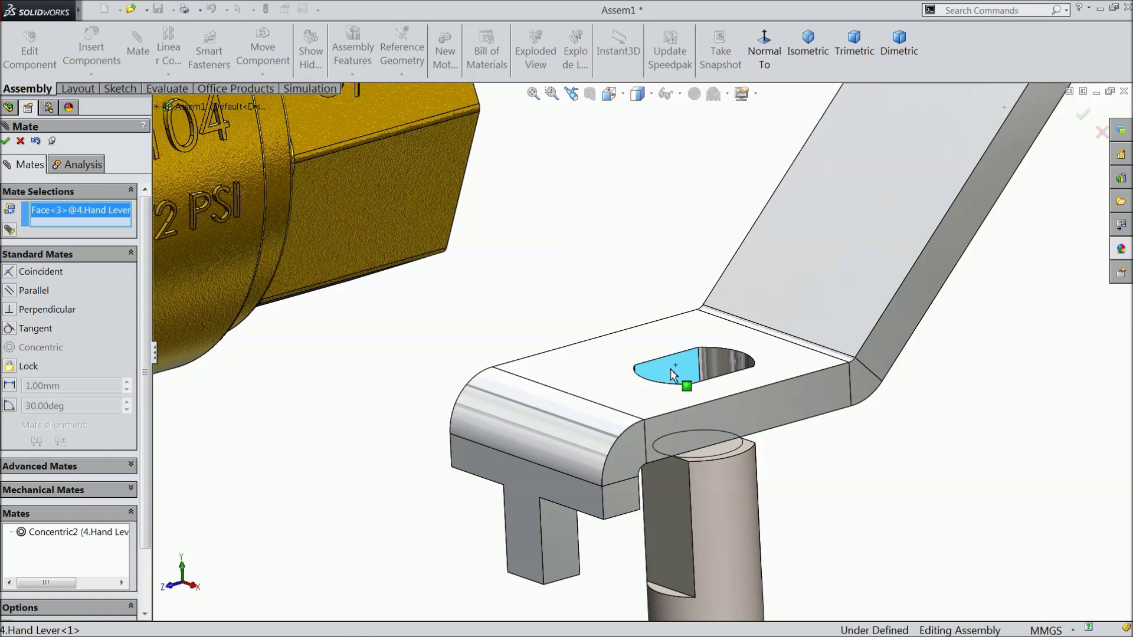
pyautogui.click(674, 514)
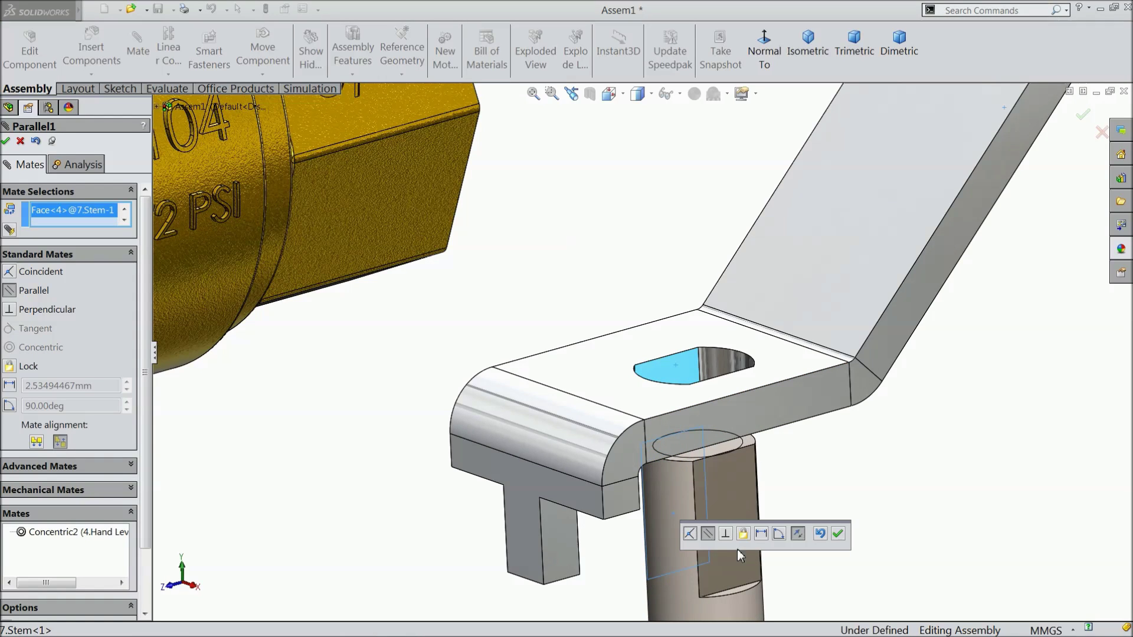
pyautogui.click(838, 534)
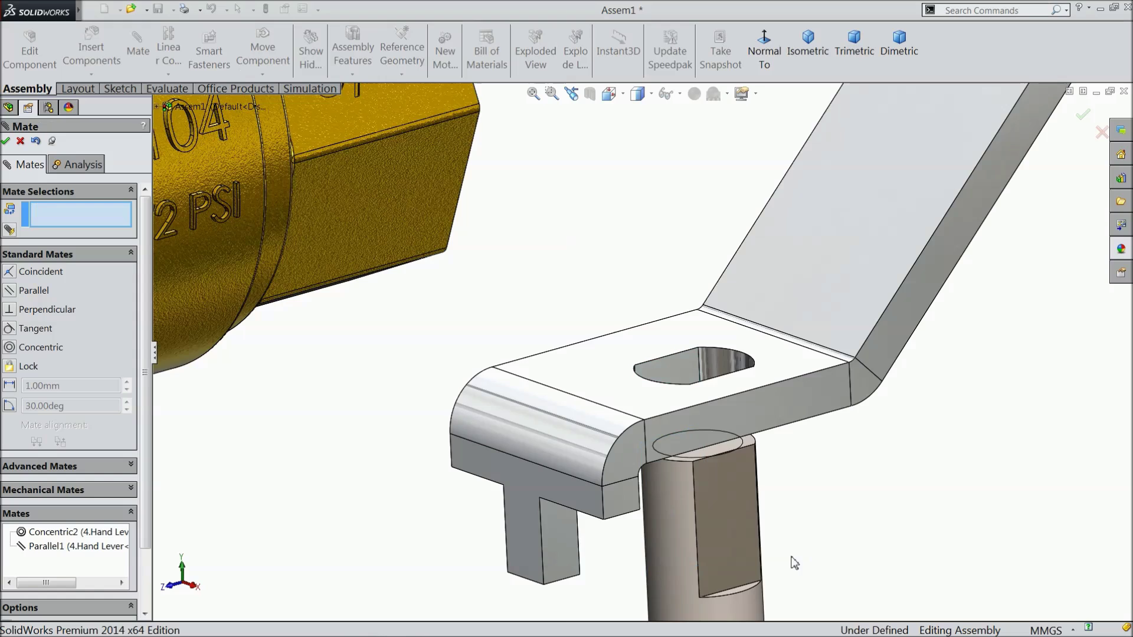
# Step: Seat the lever's underside coincident with the stem's shoulder face
pyautogui.scroll(-3, 762, 582)
pyautogui.click(690, 562)
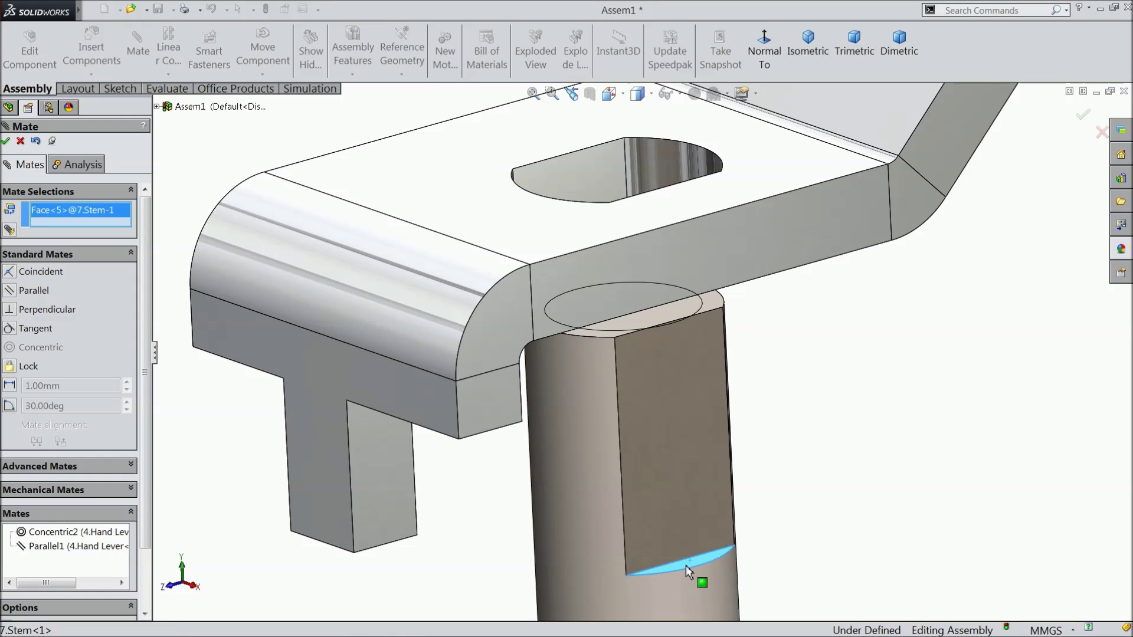
pyautogui.moveTo(796, 600); pyautogui.dragTo(751, 313, button='middle')
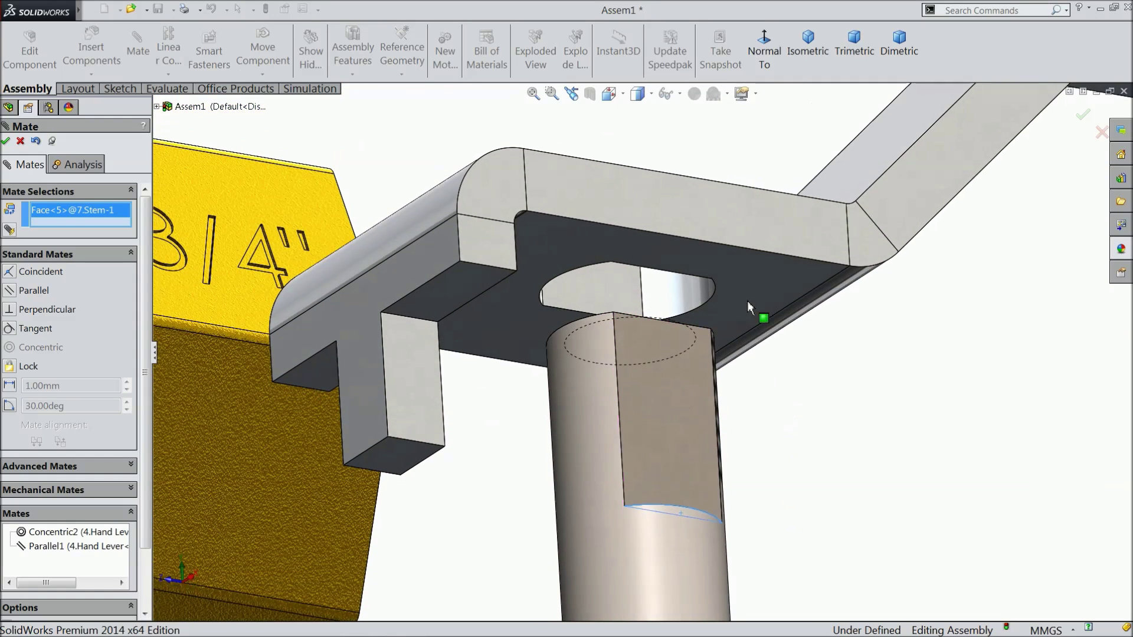
pyautogui.click(751, 281)
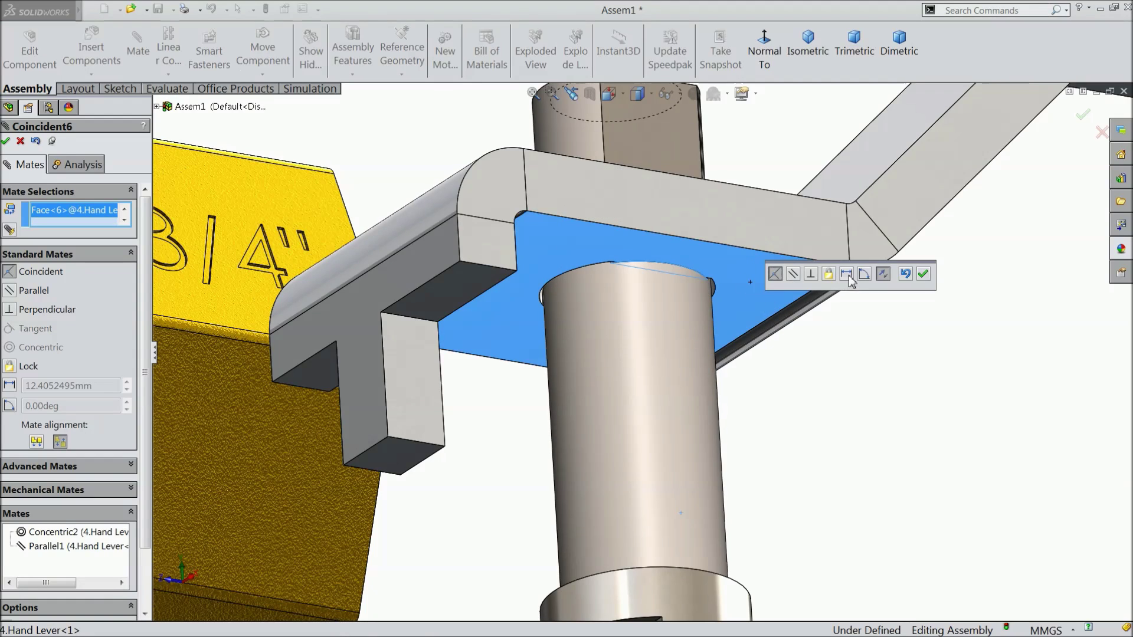
pyautogui.click(925, 280)
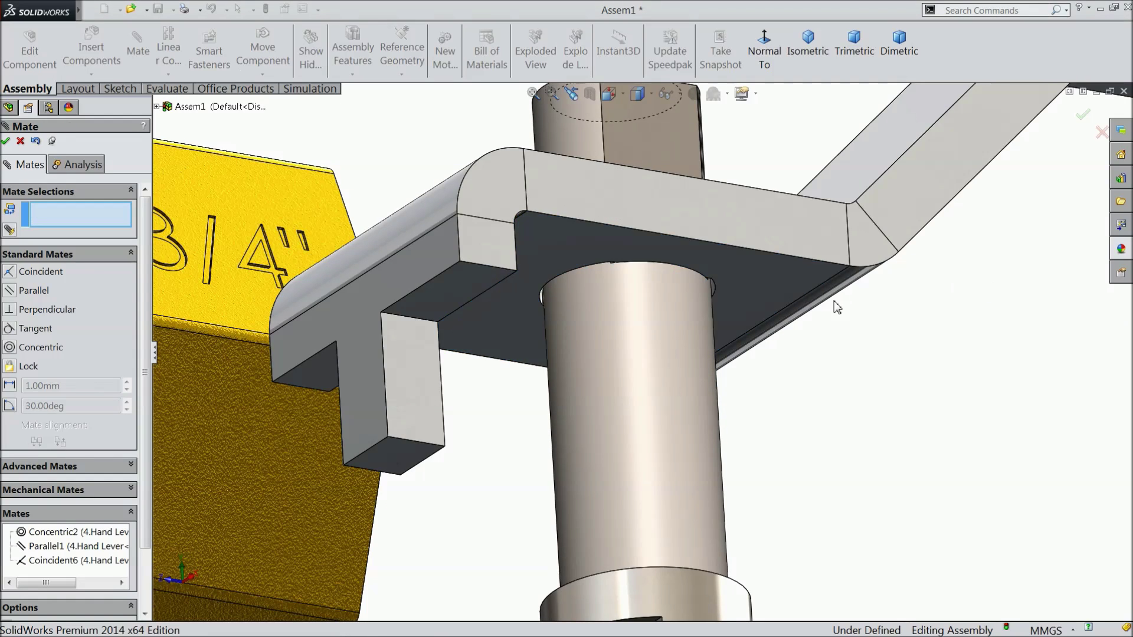
pyautogui.moveTo(834, 306); pyautogui.dragTo(746, 347, button='middle')
# Step: Mate the ball's top slot face coincident with the stem's bottom end face
pyautogui.scroll(4, 743, 351)
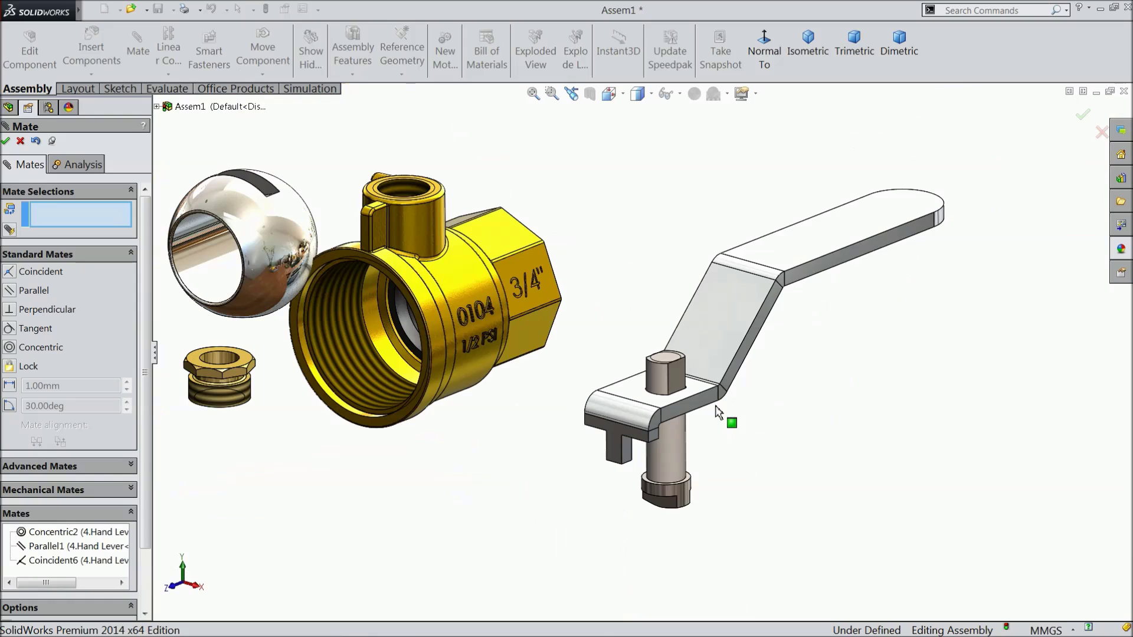
pyautogui.scroll(-2, 749, 453)
pyautogui.scroll(5, 626, 384)
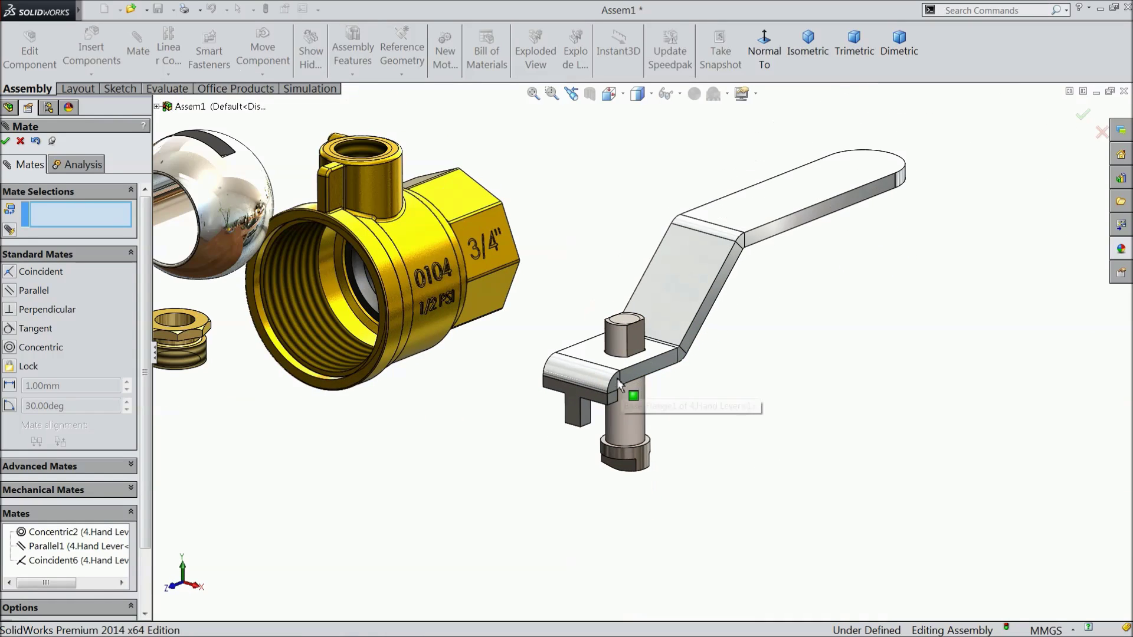
pyautogui.scroll(-2, 396, 206)
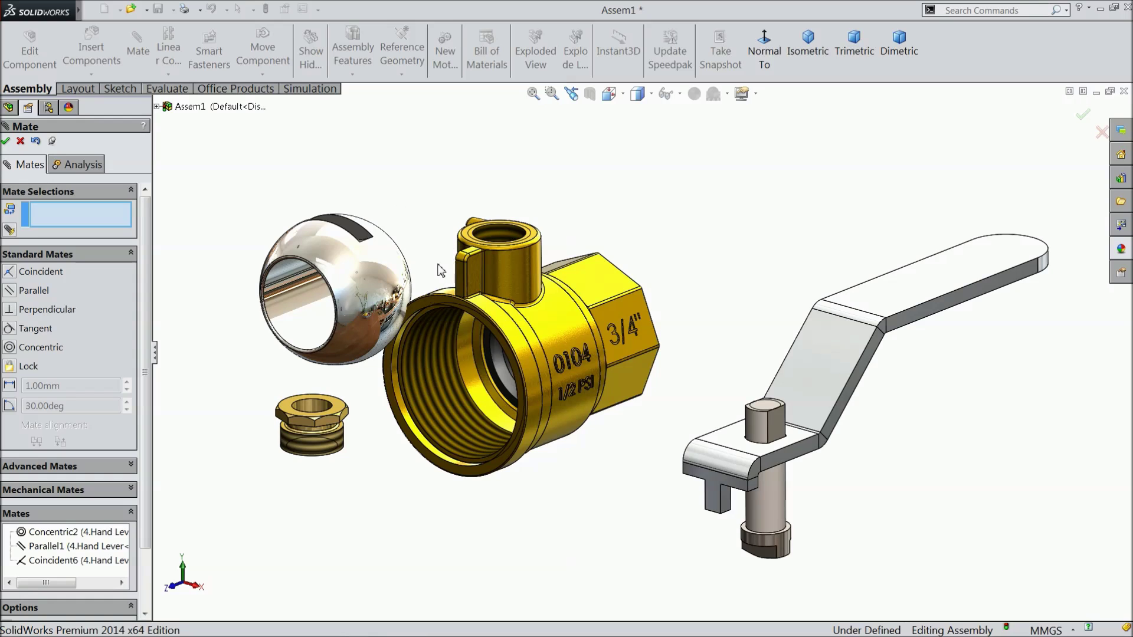
pyautogui.scroll(-2, 369, 236)
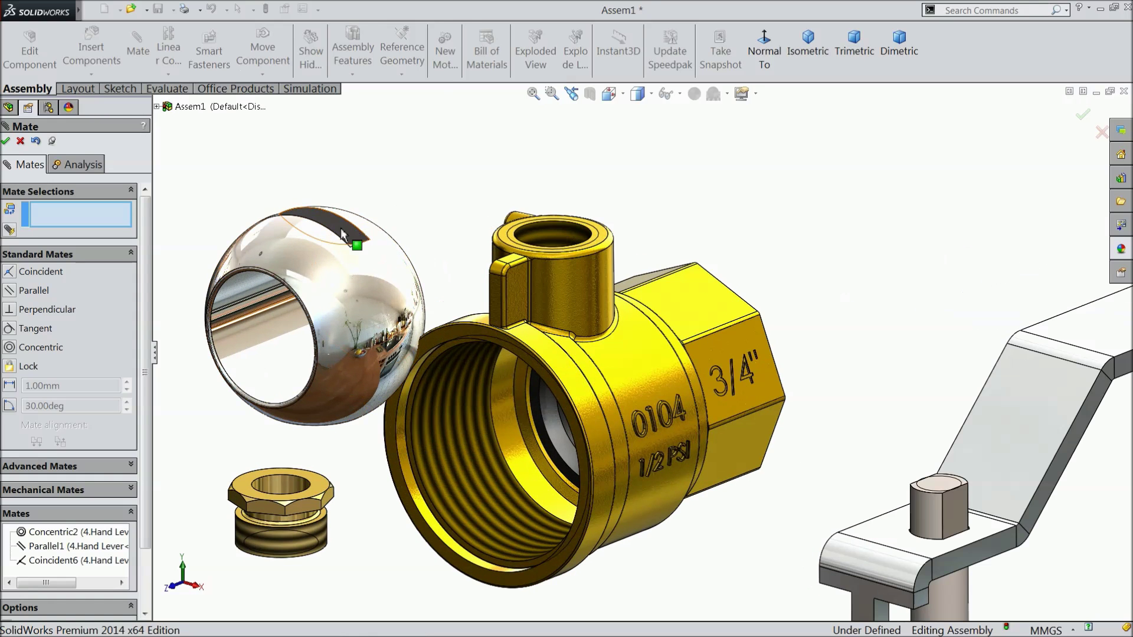
pyautogui.click(341, 229)
pyautogui.scroll(3, 341, 228)
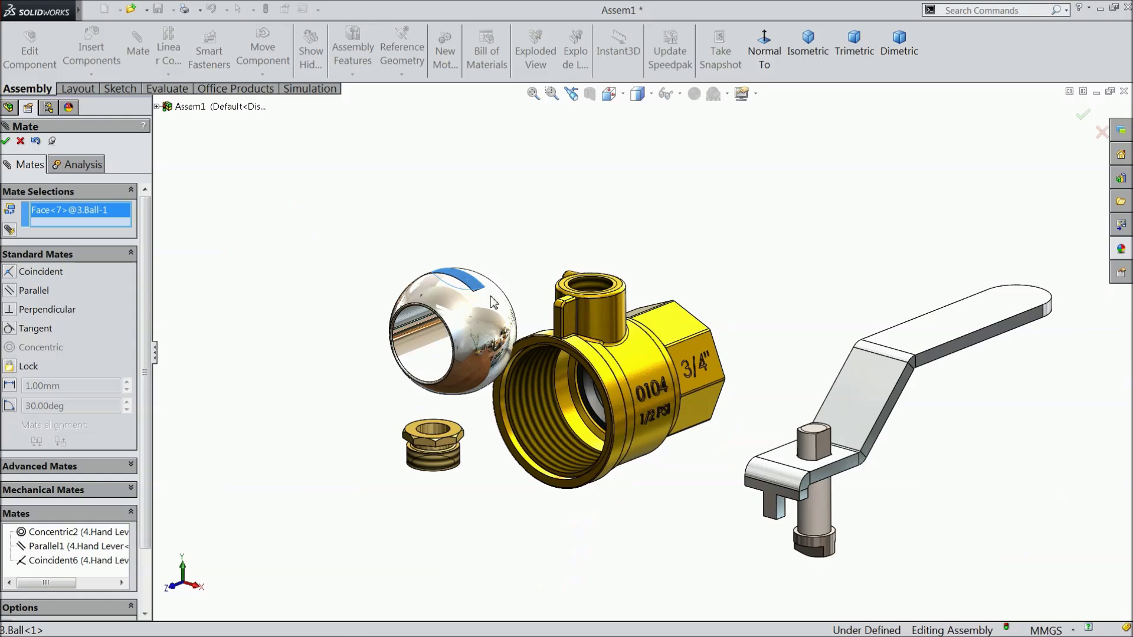
pyautogui.scroll(-4, 873, 543)
pyautogui.moveTo(830, 504); pyautogui.dragTo(717, 502, button='middle')
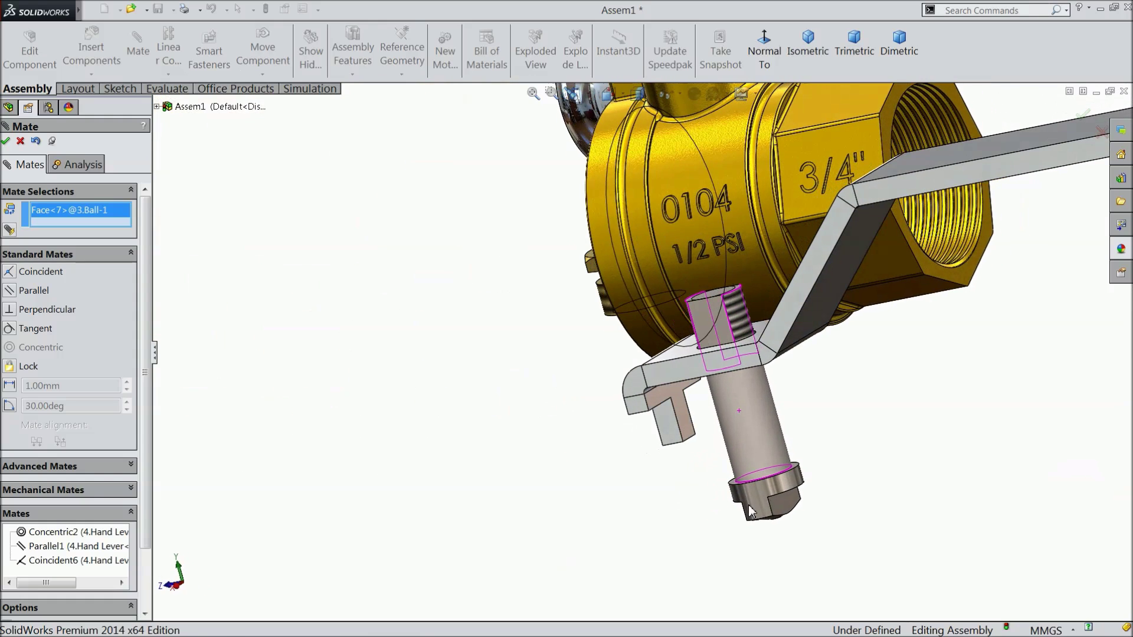
pyautogui.click(788, 512)
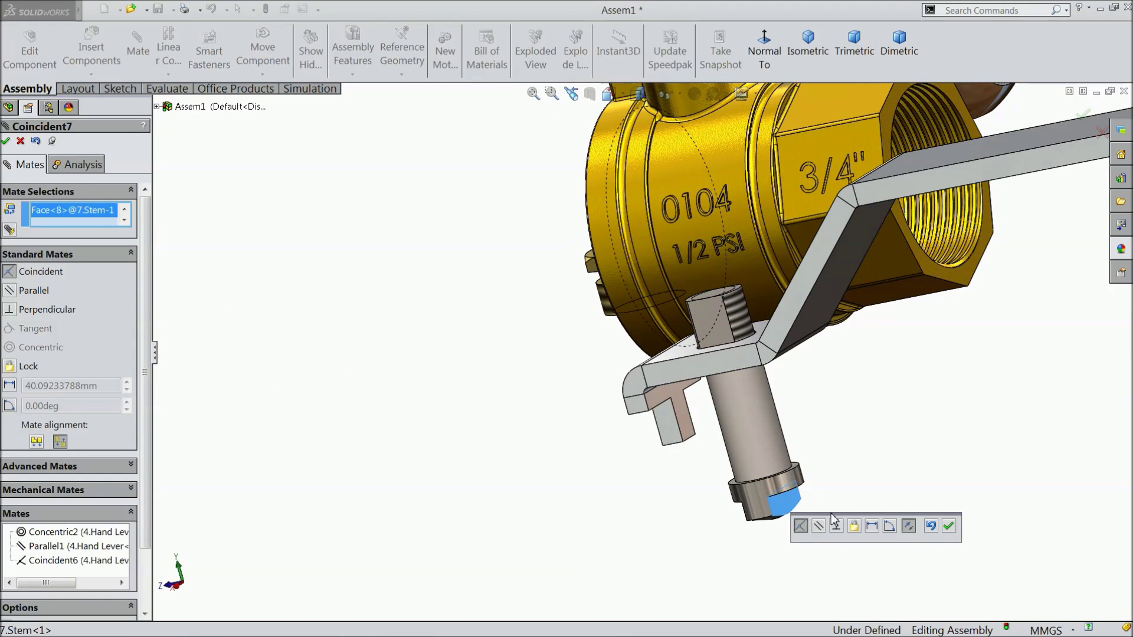
pyautogui.click(949, 528)
# Step: Drag the ball down so it hangs beneath the stem
pyautogui.scroll(3, 912, 469)
pyautogui.moveTo(852, 419); pyautogui.dragTo(958, 431, button='middle')
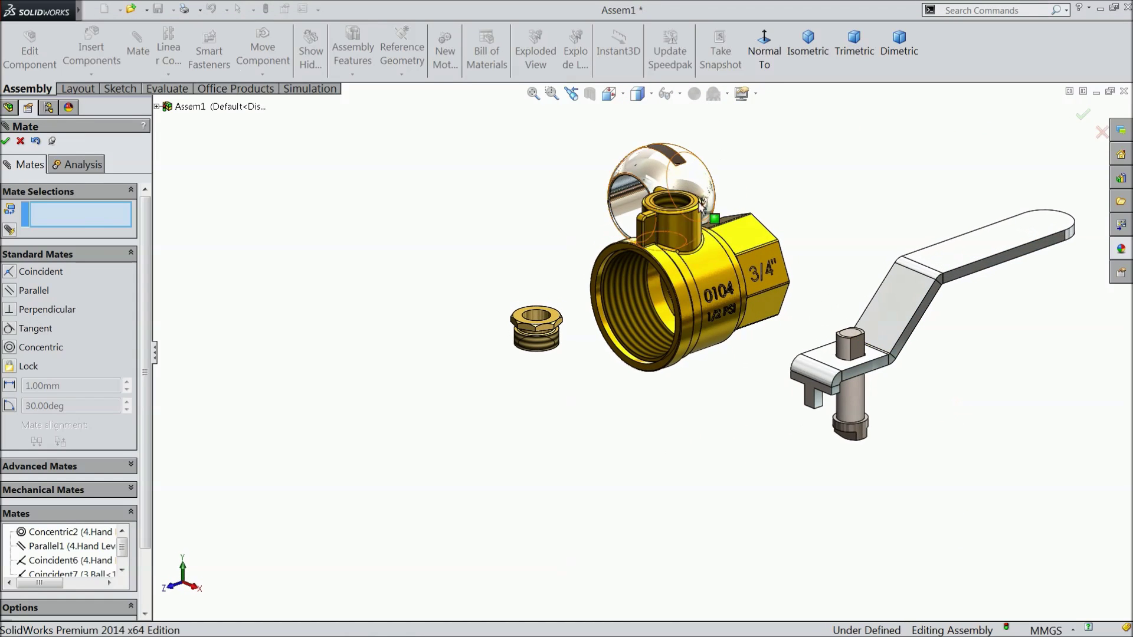
pyautogui.moveTo(692, 171); pyautogui.dragTo(947, 447)
pyautogui.moveTo(948, 448); pyautogui.dragTo(943, 350, button='middle')
pyautogui.scroll(-3, 943, 351)
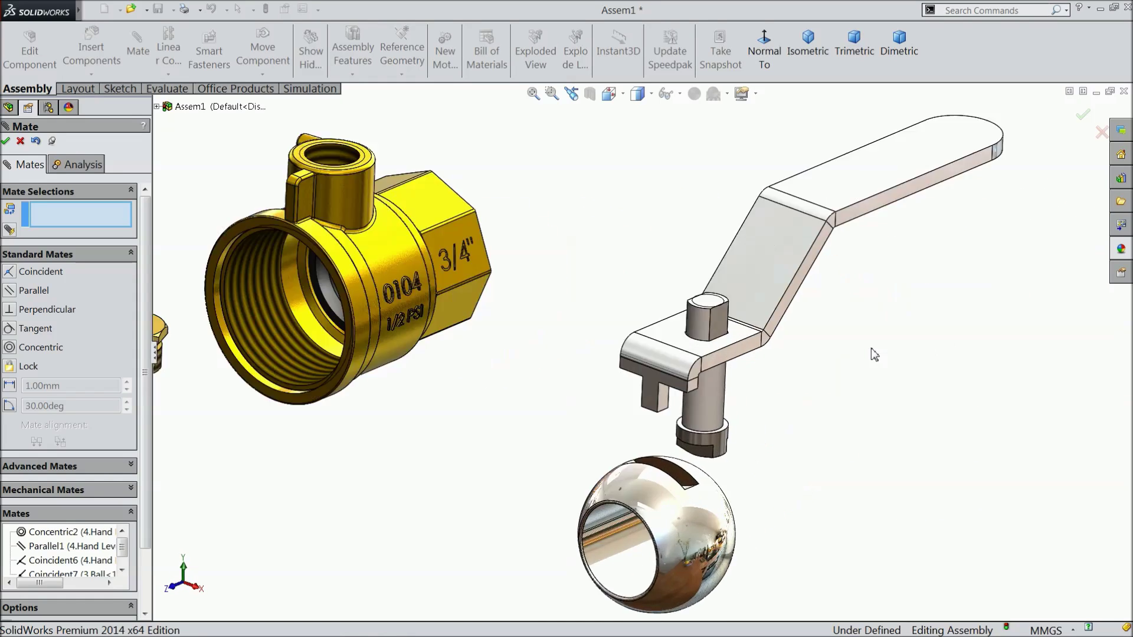
# Step: Select the ball's Right Plane and the stem's Front Plane in the feature tree
pyautogui.click(20, 142)
pyautogui.scroll(2, 650, 366)
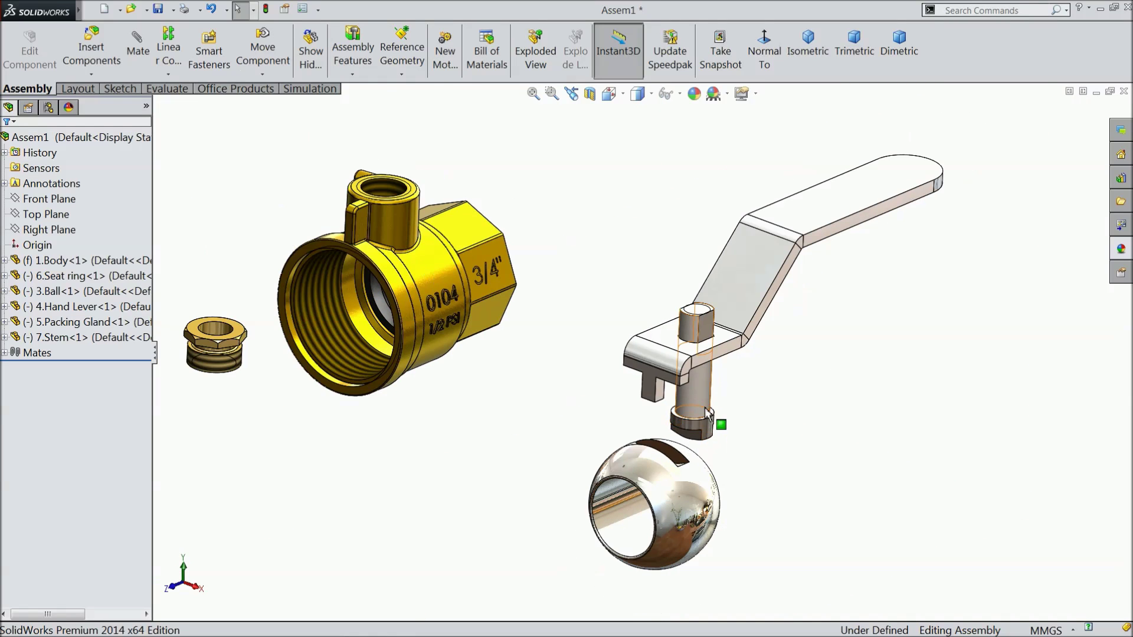
pyautogui.click(701, 409)
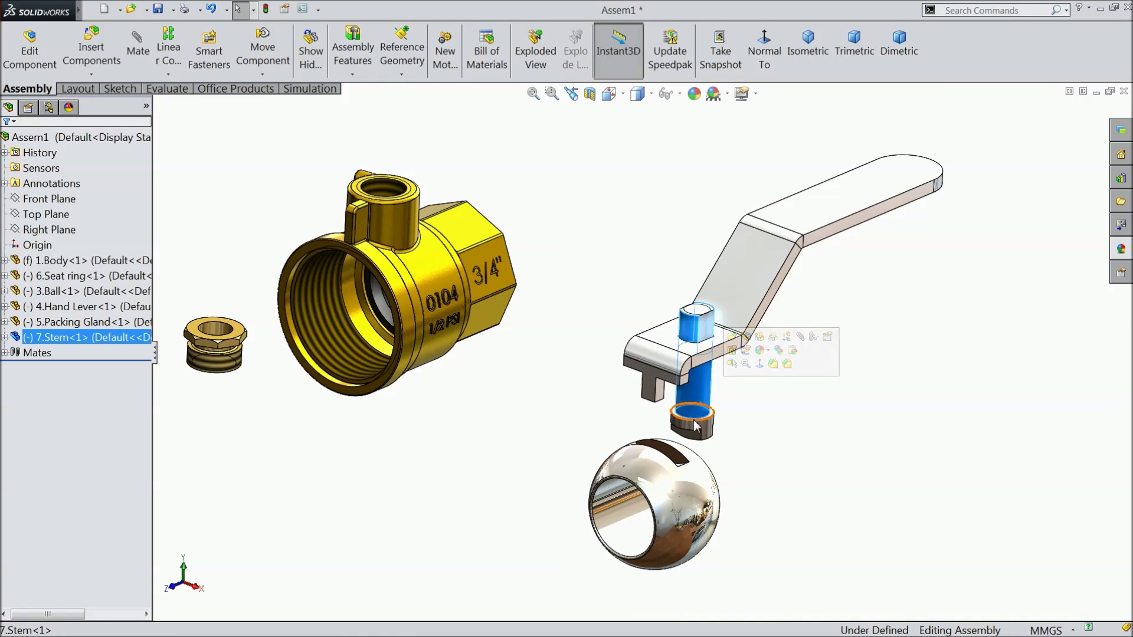
pyautogui.click(656, 493)
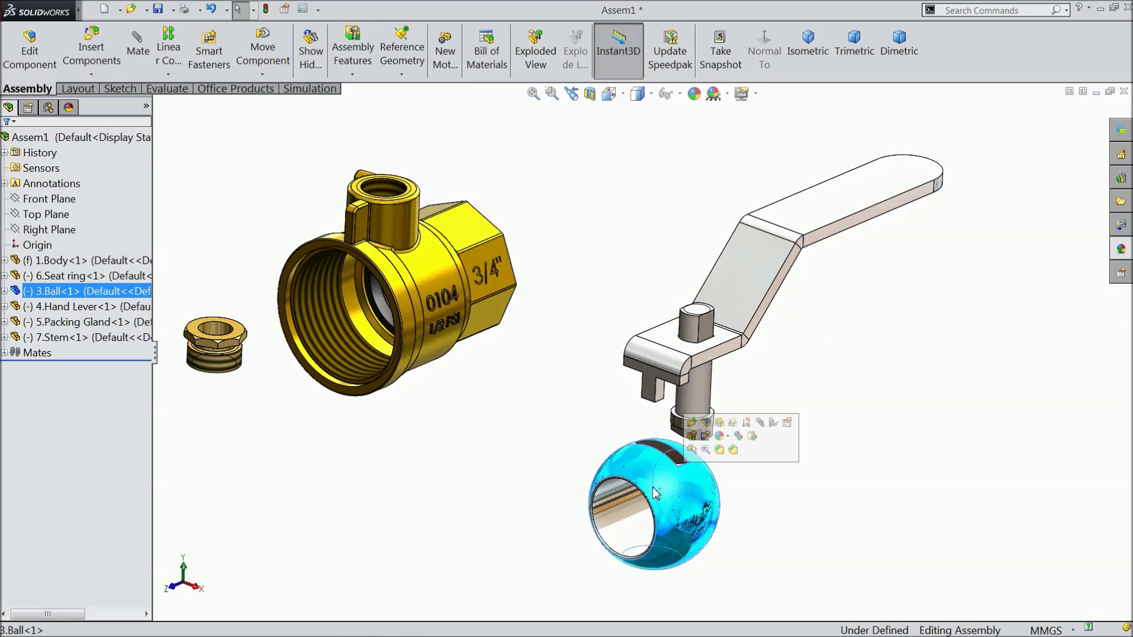
pyautogui.click(4, 291)
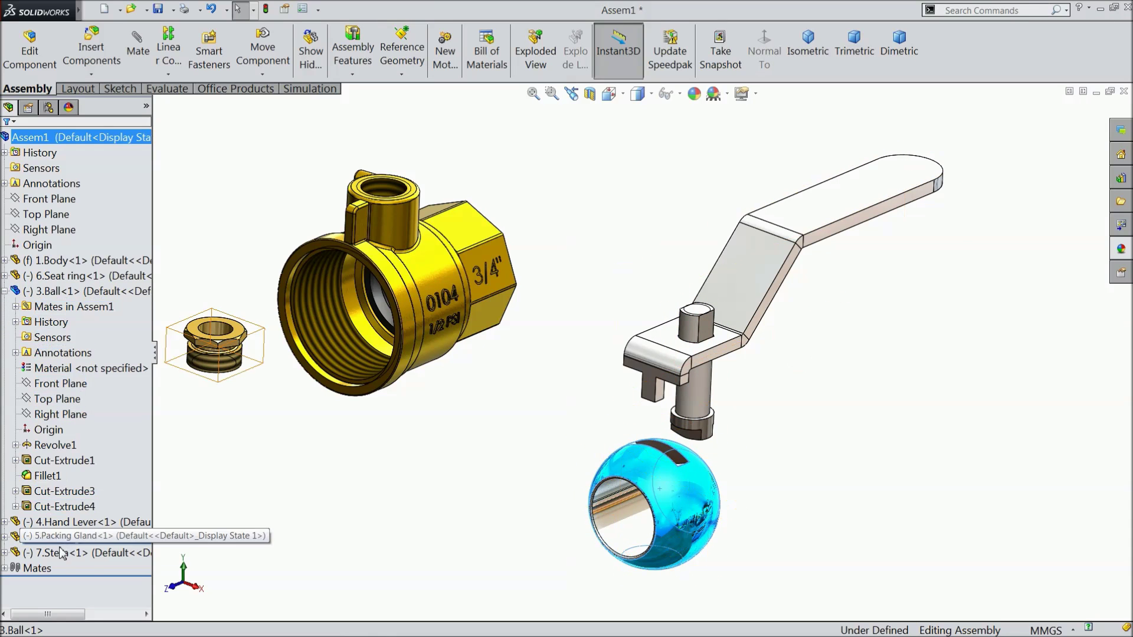
pyautogui.click(4, 553)
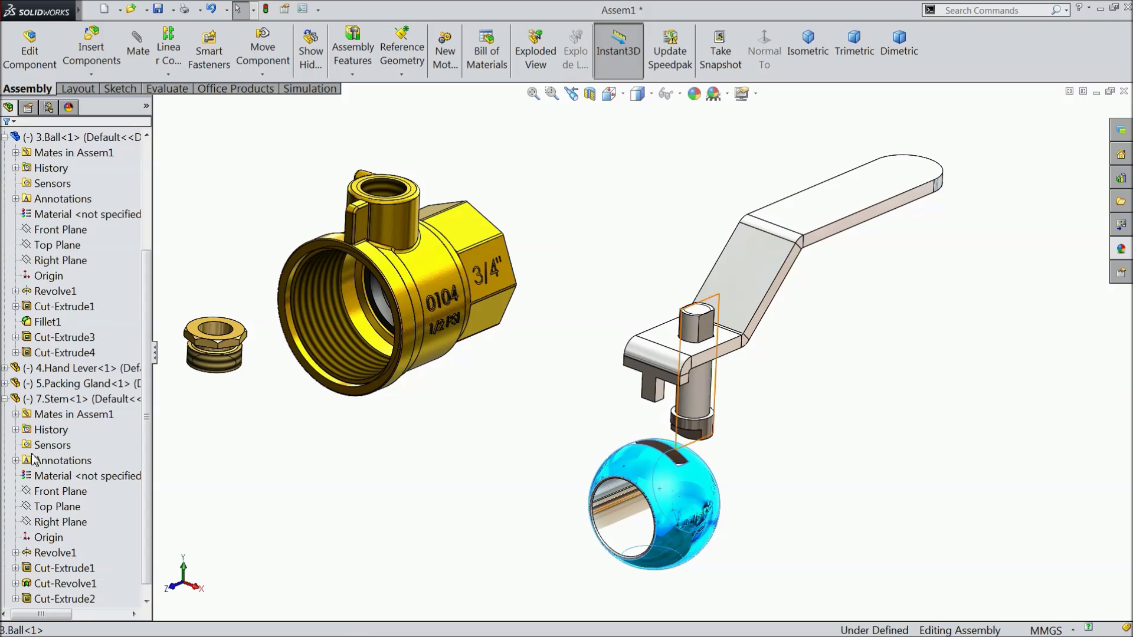
pyautogui.click(57, 247)
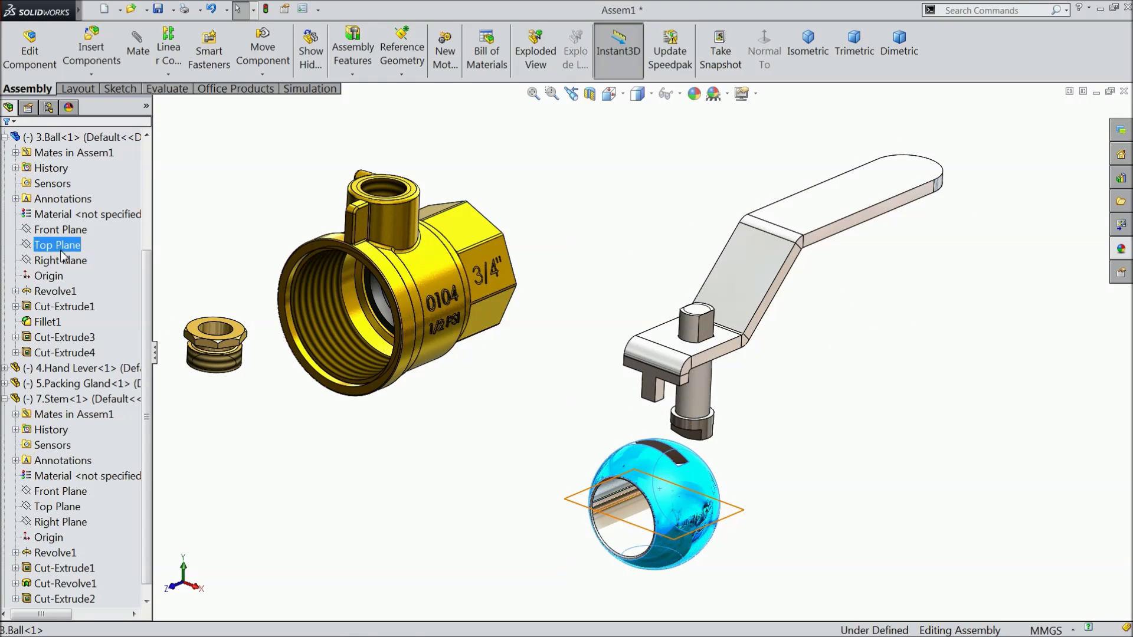
pyautogui.click(64, 264)
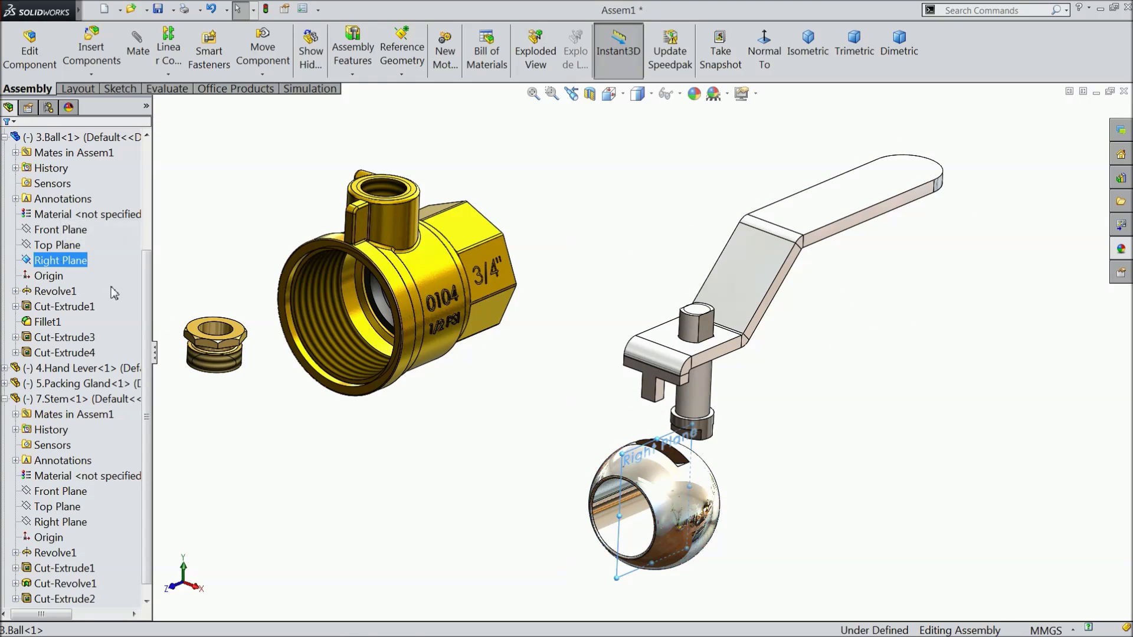
pyautogui.scroll(-1, 148, 283)
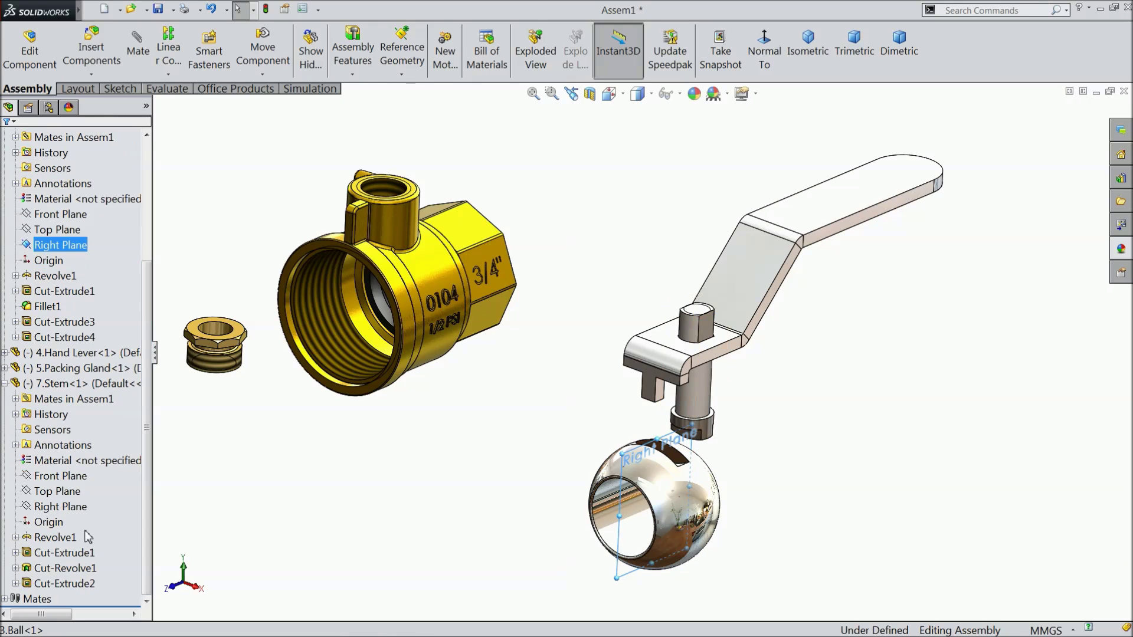
pyautogui.keyDown('ctrl'); pyautogui.click(66, 507); pyautogui.keyUp('ctrl')
pyautogui.keyDown('ctrl'); pyautogui.click(67, 508); pyautogui.keyUp('ctrl')
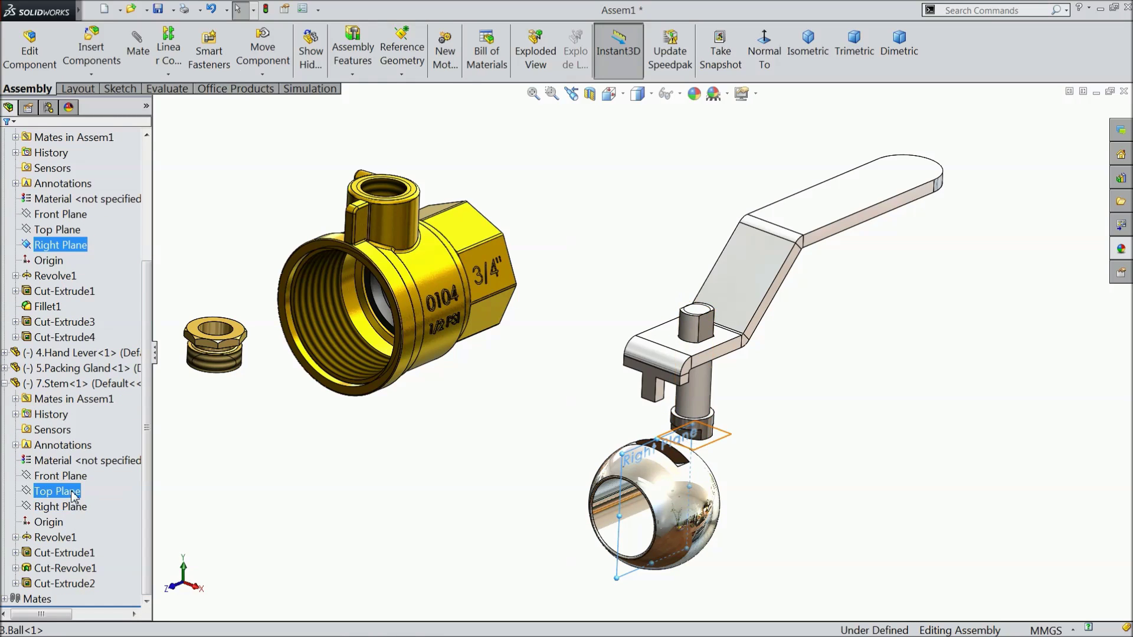
pyautogui.keyDown('ctrl'); pyautogui.click(77, 475); pyautogui.keyUp('ctrl')
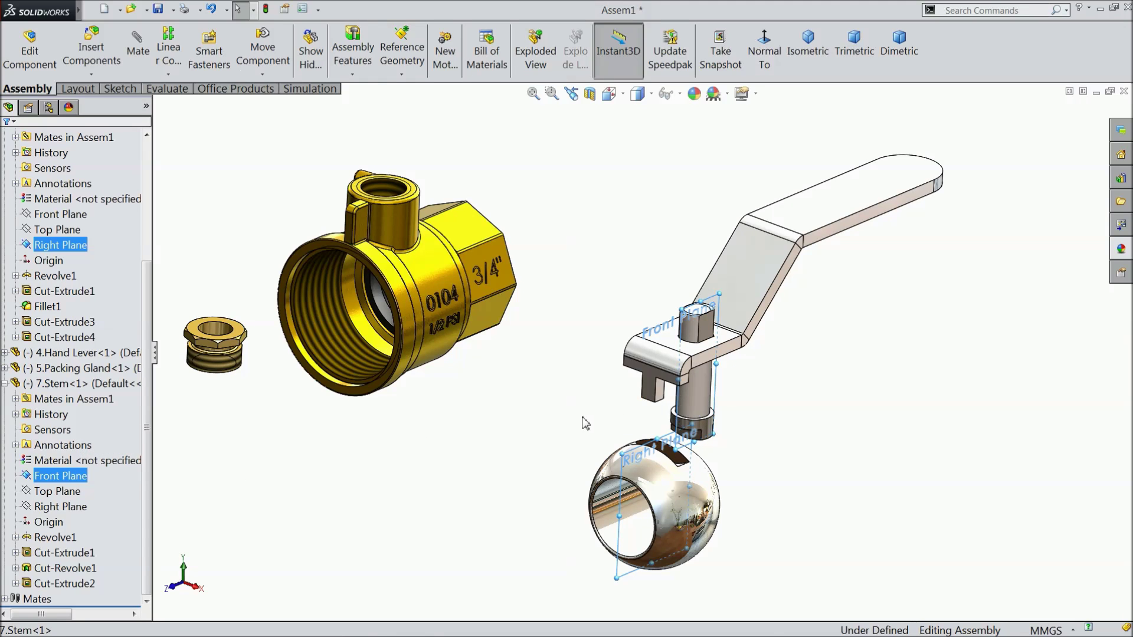
# Step: Mate the two planes as Coincident8 so the ball sits beneath the stem
pyautogui.moveTo(586, 423); pyautogui.dragTo(576, 413, button='middle')
pyautogui.scroll(-5, 727, 457)
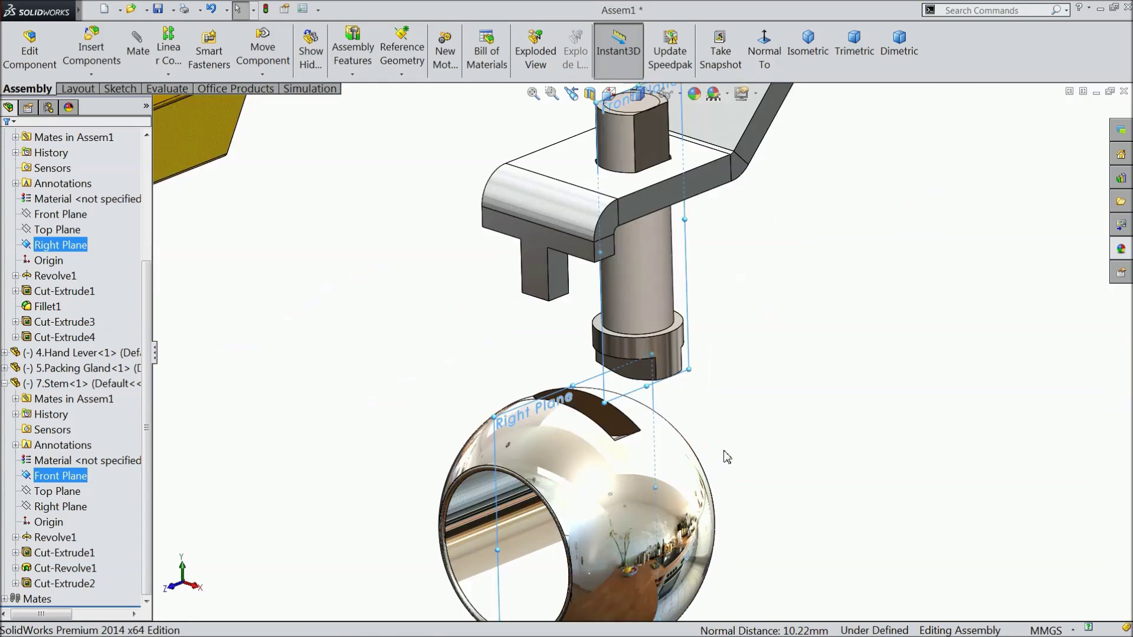
pyautogui.moveTo(727, 457); pyautogui.dragTo(761, 407, button='middle')
pyautogui.click(137, 47)
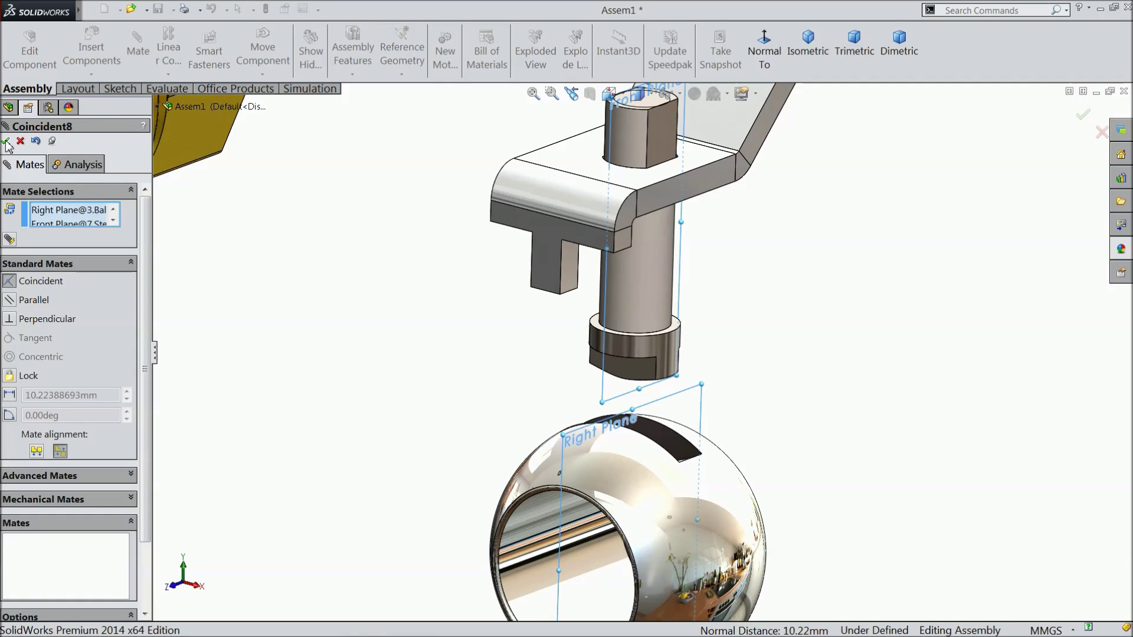
pyautogui.click(6, 141)
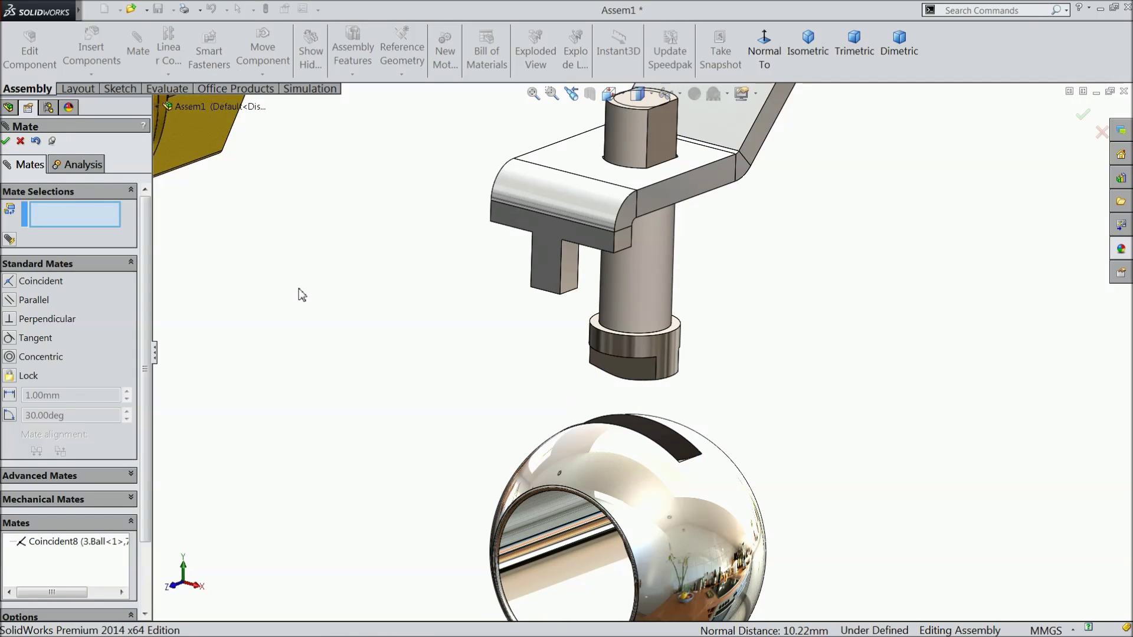
pyautogui.click(6, 141)
pyautogui.scroll(3, 372, 337)
# Step: Move the ball up toward the stem and drag the packing gland below the valve body
pyautogui.moveTo(372, 337); pyautogui.dragTo(486, 399, button='middle')
pyautogui.moveTo(668, 486); pyautogui.dragTo(650, 430)
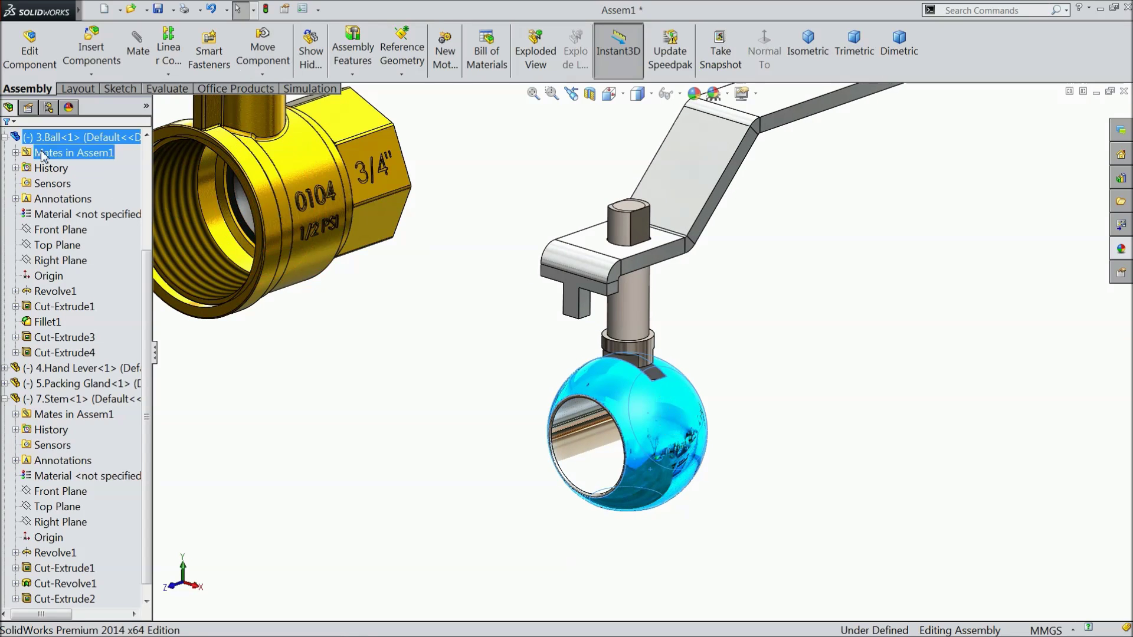
pyautogui.click(5, 137)
pyautogui.click(5, 337)
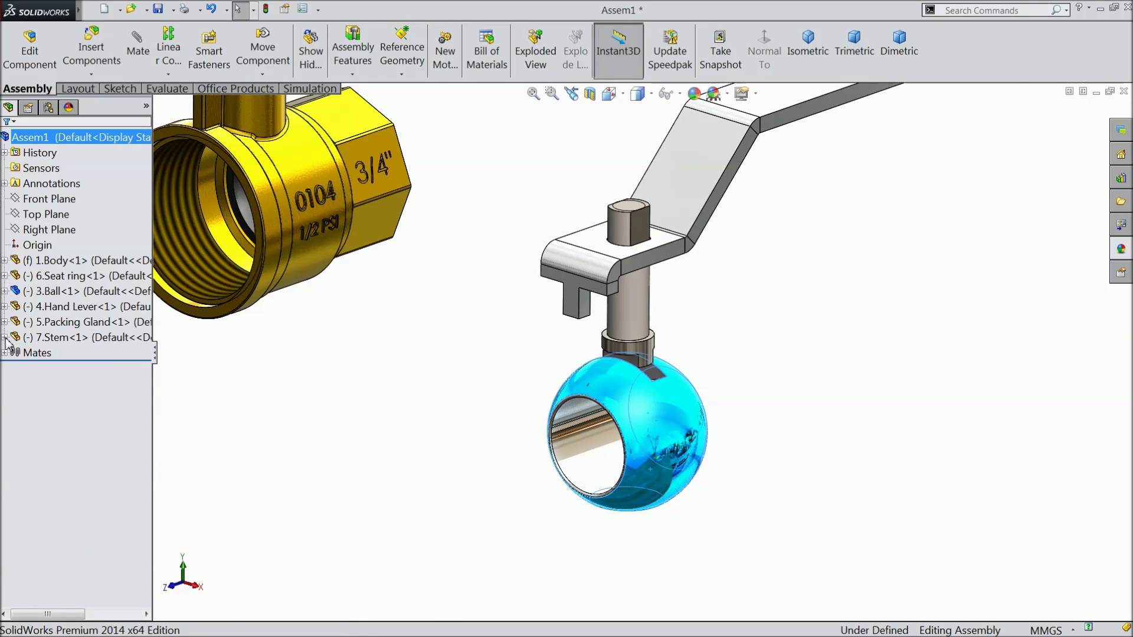
pyautogui.click(331, 374)
pyautogui.press('f')
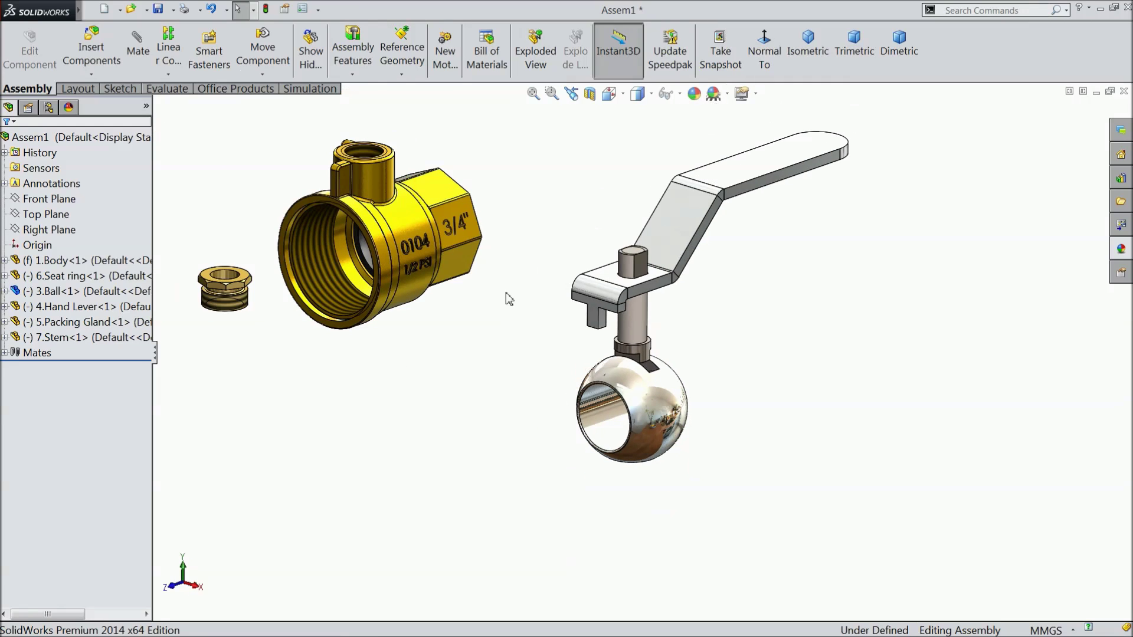
pyautogui.scroll(-2, 509, 299)
pyautogui.moveTo(186, 292); pyautogui.dragTo(447, 389)
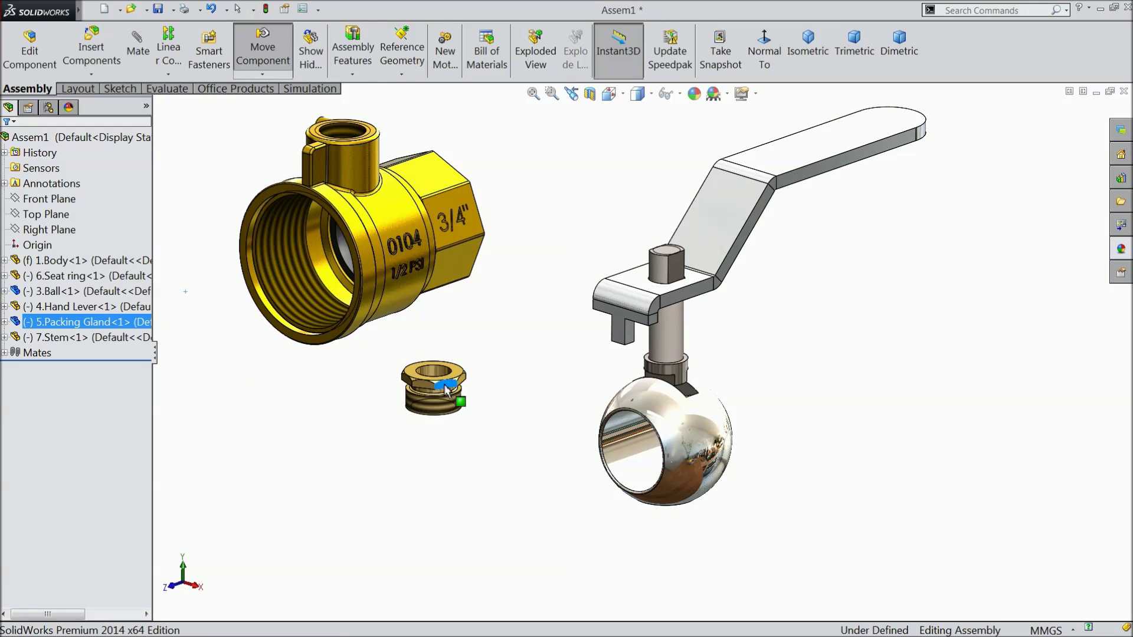
pyautogui.press('f')
pyautogui.scroll(-3, 595, 362)
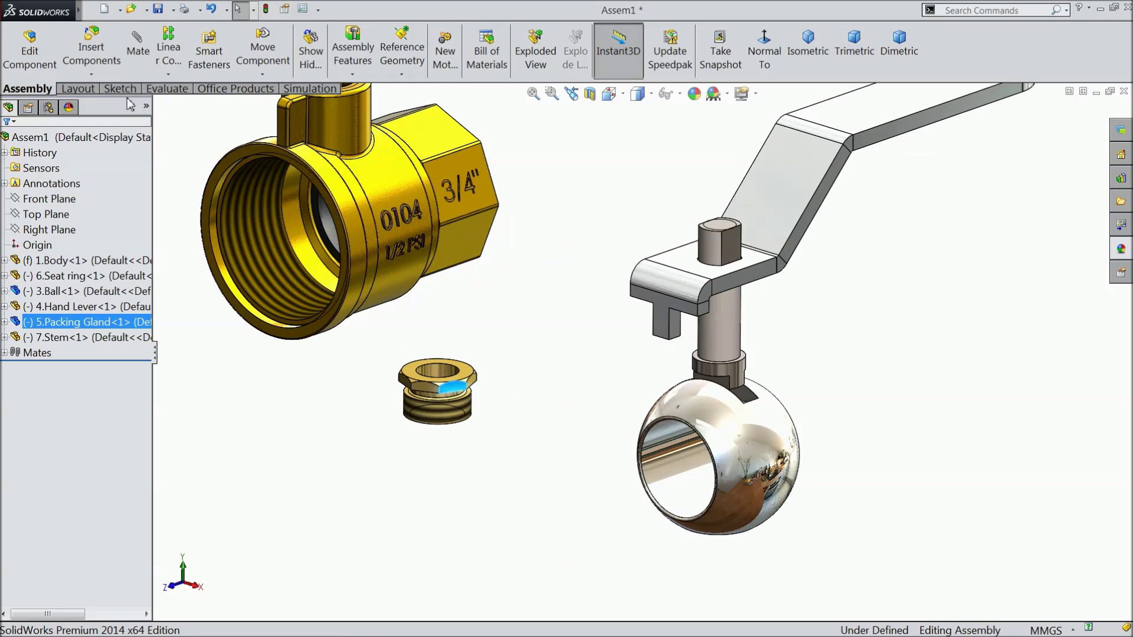
# Step: Insert the 8.Stem Packing part from the open documents
pyautogui.click(134, 56)
pyautogui.click(20, 141)
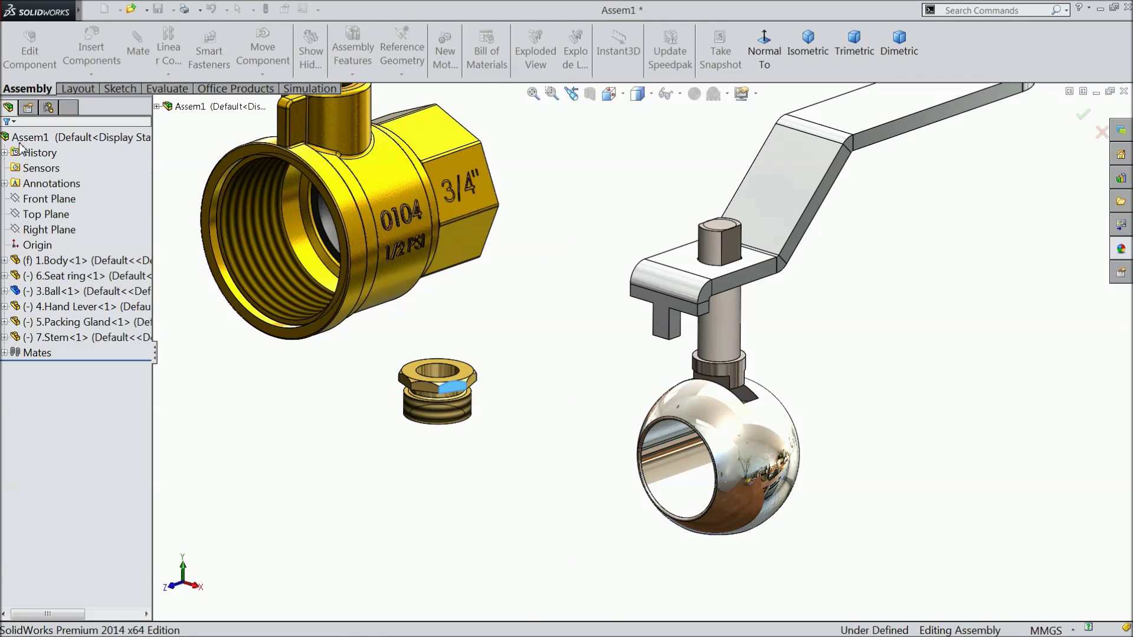
pyautogui.click(91, 50)
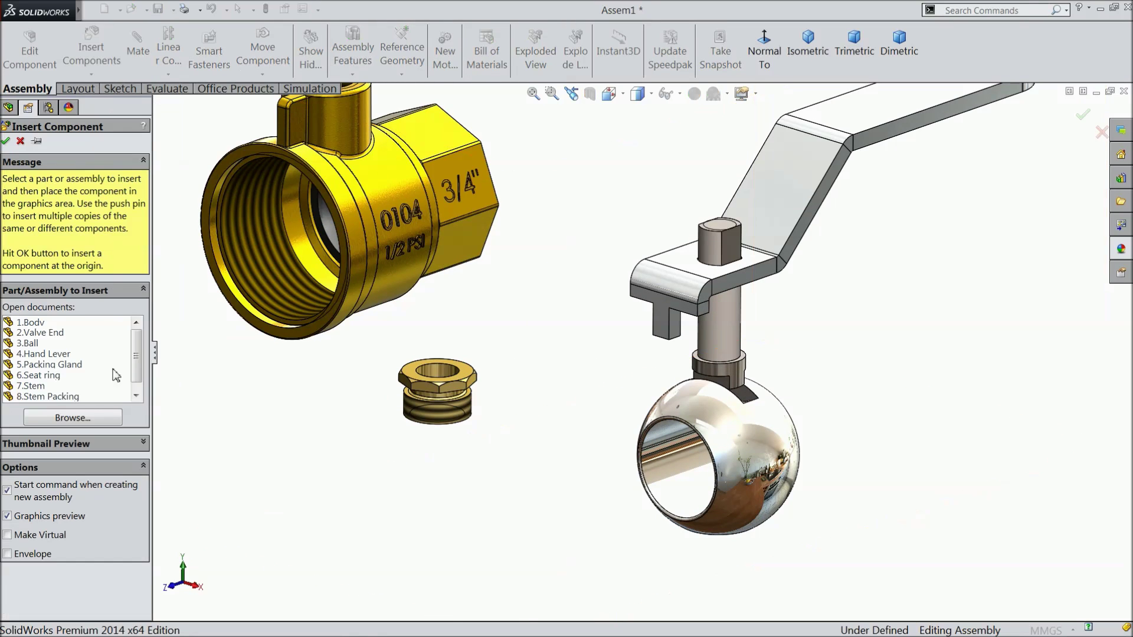
pyautogui.click(65, 365)
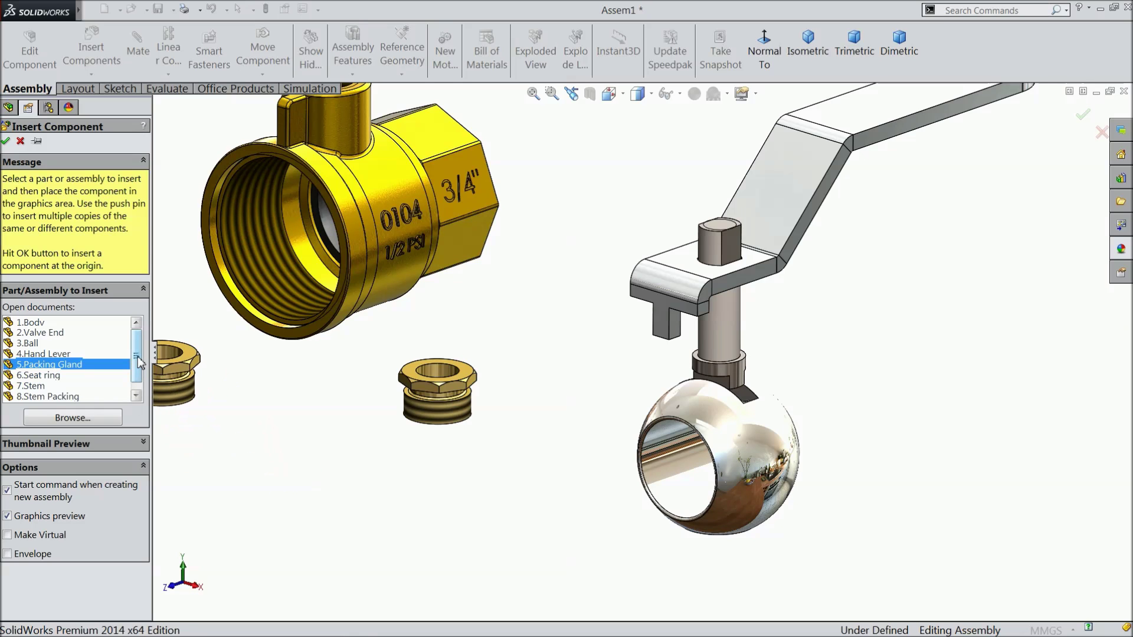
pyautogui.press('Escape')
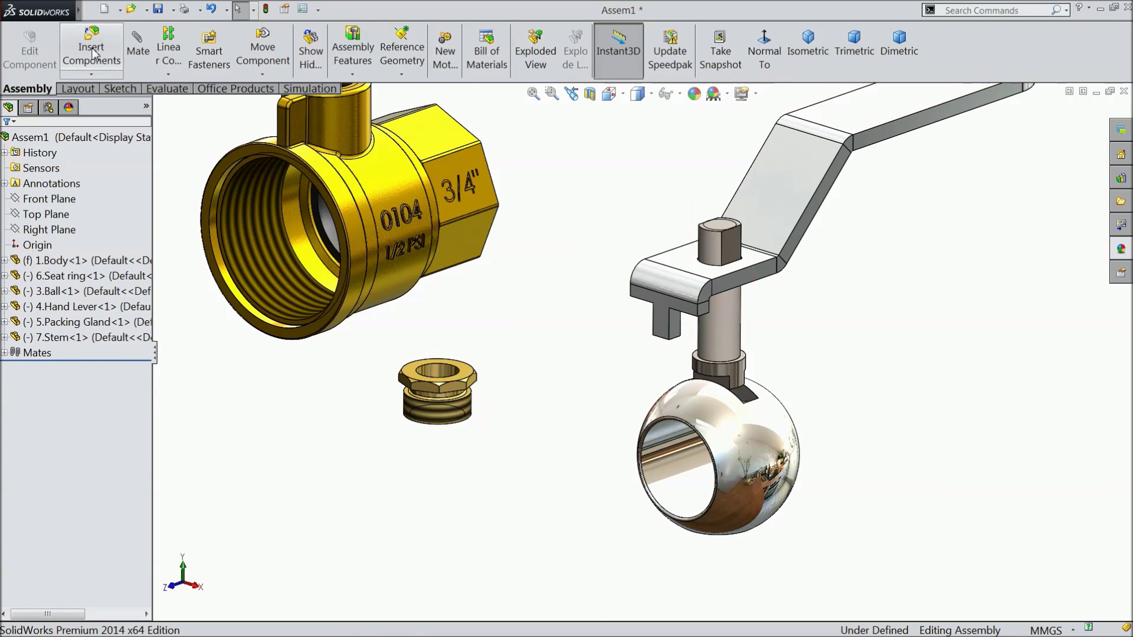
pyautogui.click(91, 51)
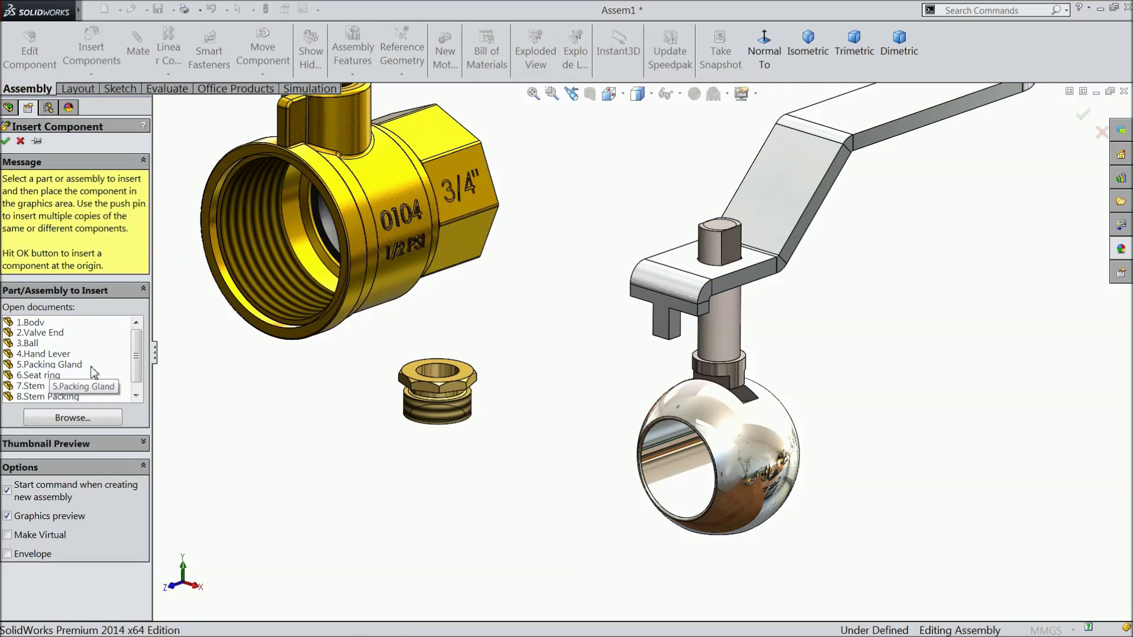
pyautogui.scroll(-1, 138, 357)
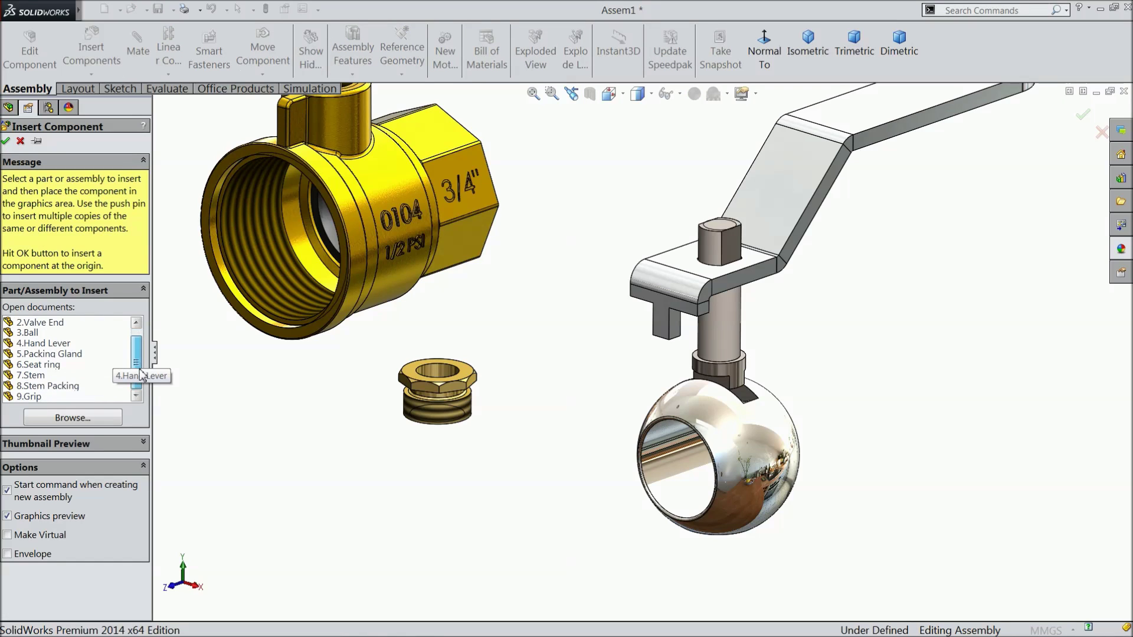
pyautogui.click(69, 387)
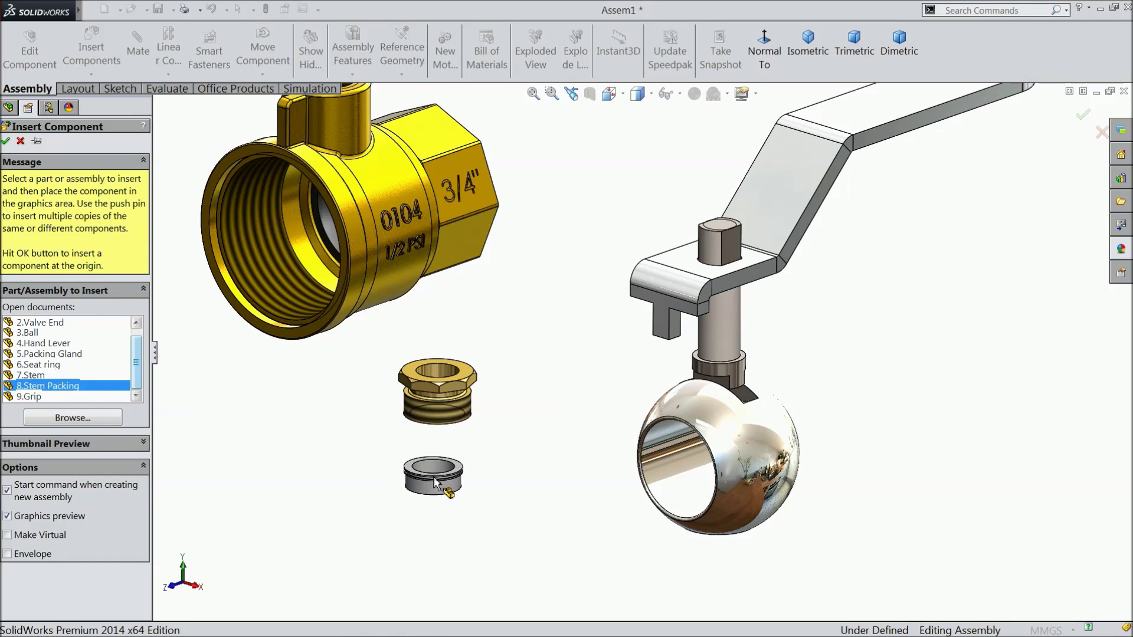
# Step: Place the stem packing and mate its inner face concentric with the gland's bore
pyautogui.click(447, 459)
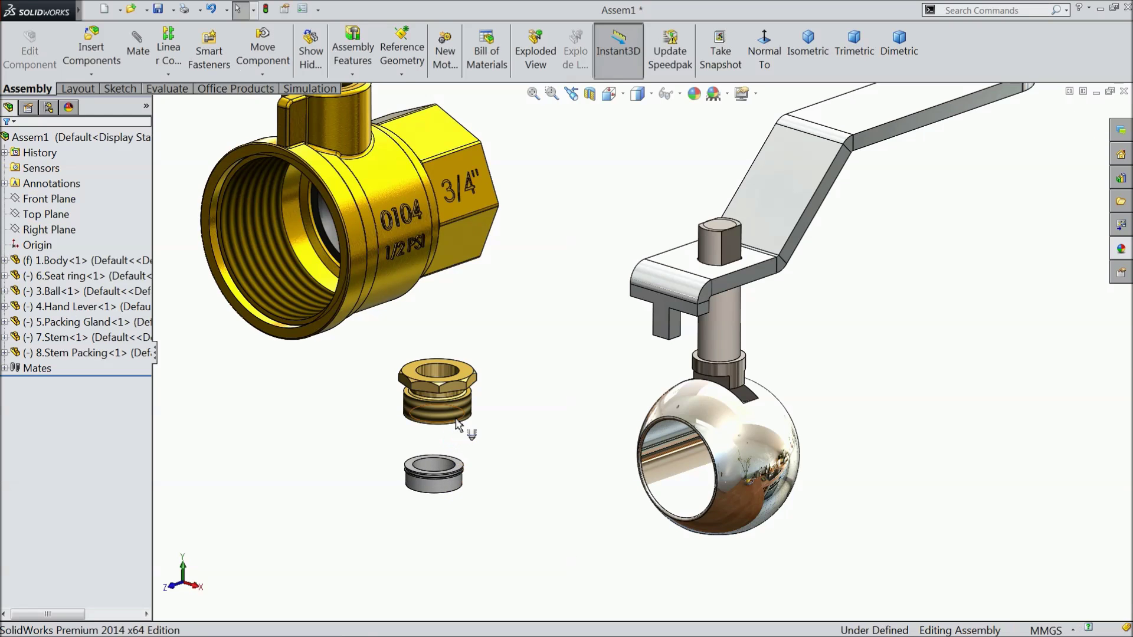
pyautogui.scroll(-3, 457, 427)
pyautogui.click(131, 71)
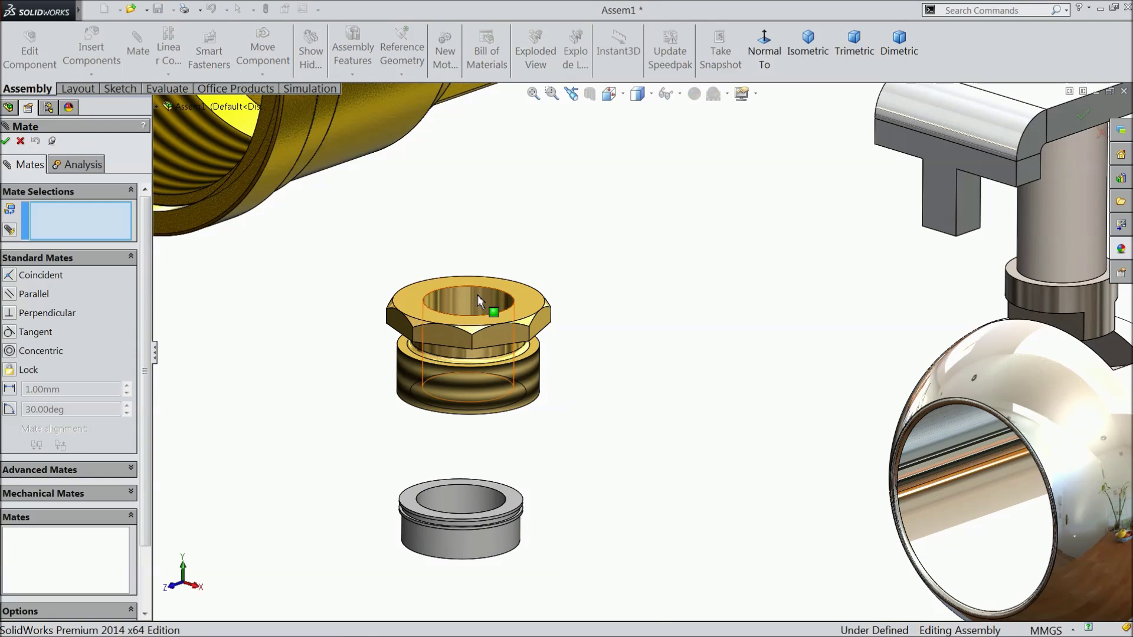
pyautogui.click(477, 295)
pyautogui.click(477, 507)
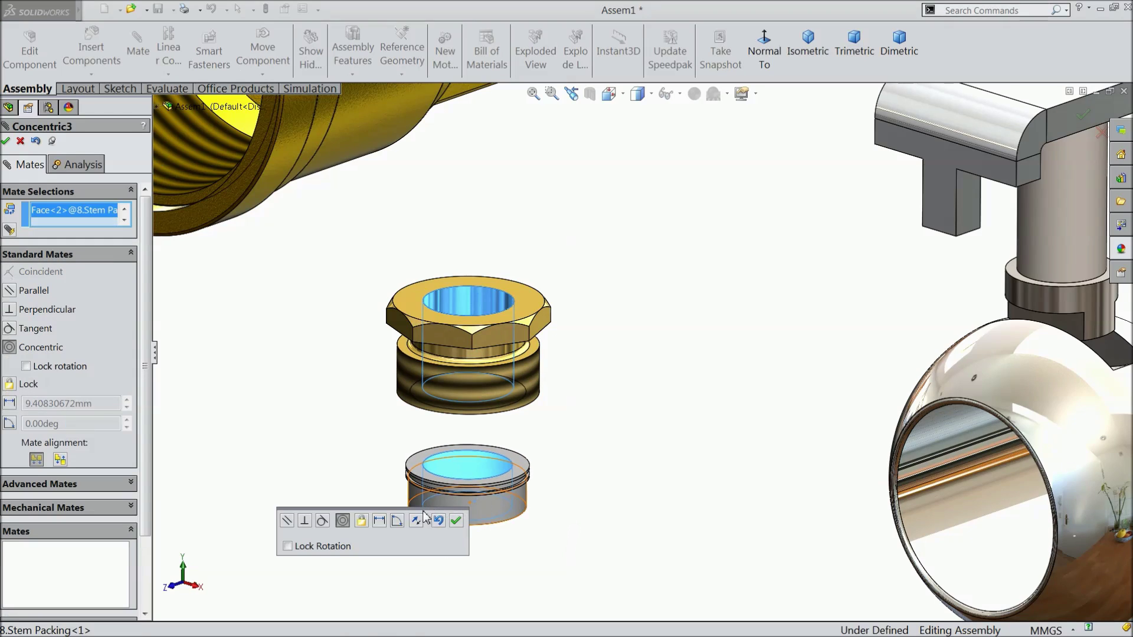
pyautogui.click(456, 520)
# Step: Make the packing's top face coincident with the gland's bottom face
pyautogui.click(435, 485)
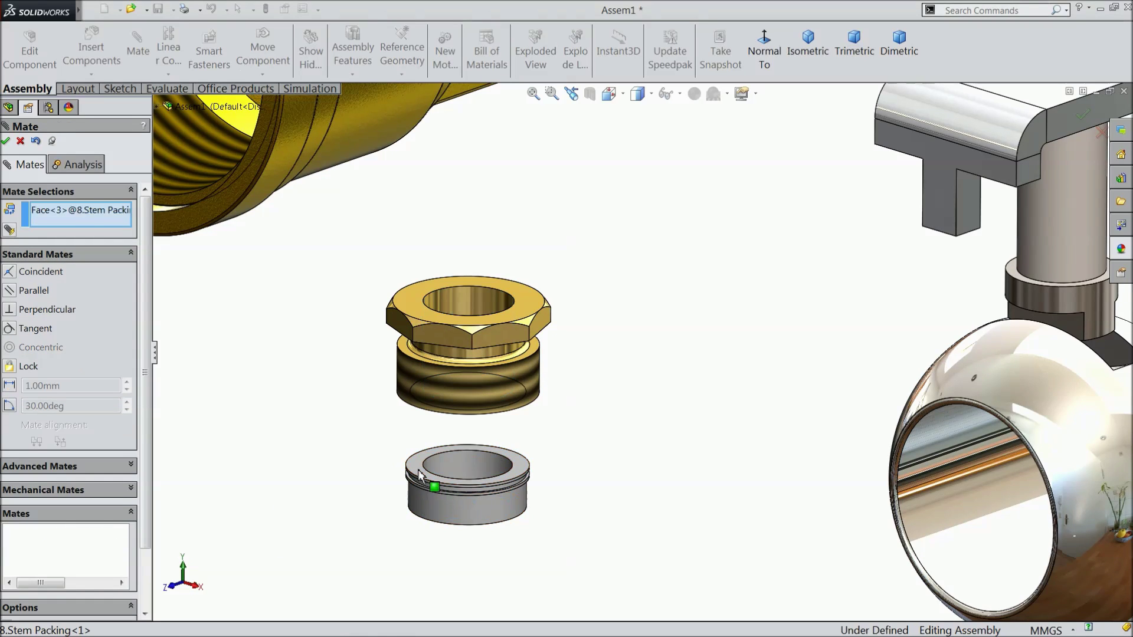
pyautogui.moveTo(435, 486); pyautogui.dragTo(415, 388, button='middle')
pyautogui.scroll(-3, 416, 388)
pyautogui.click(434, 399)
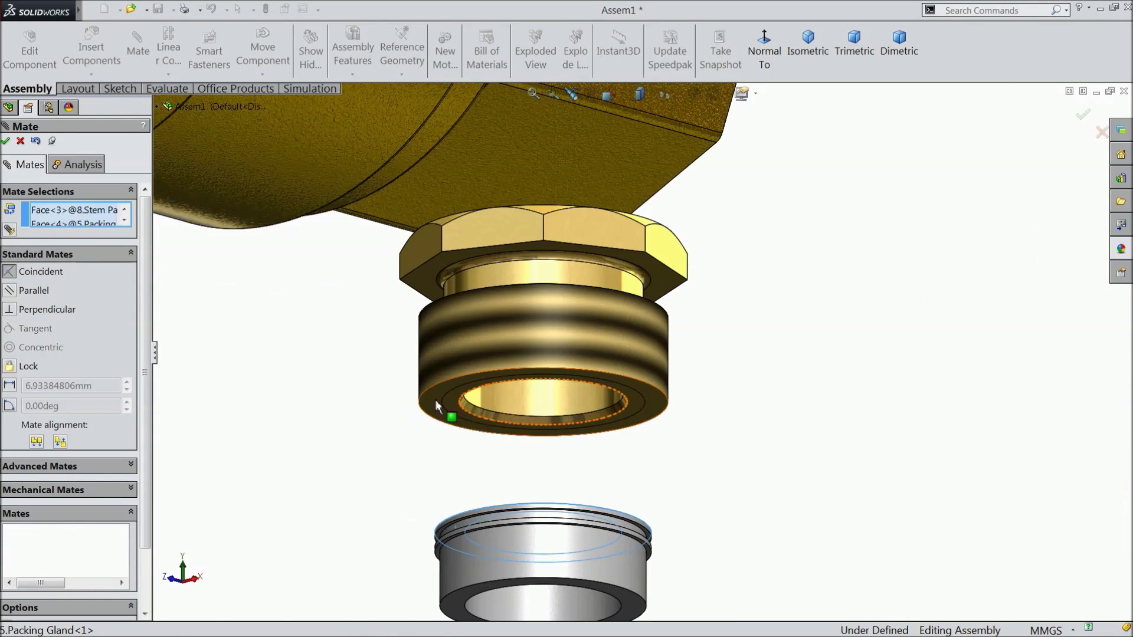
pyautogui.click(418, 422)
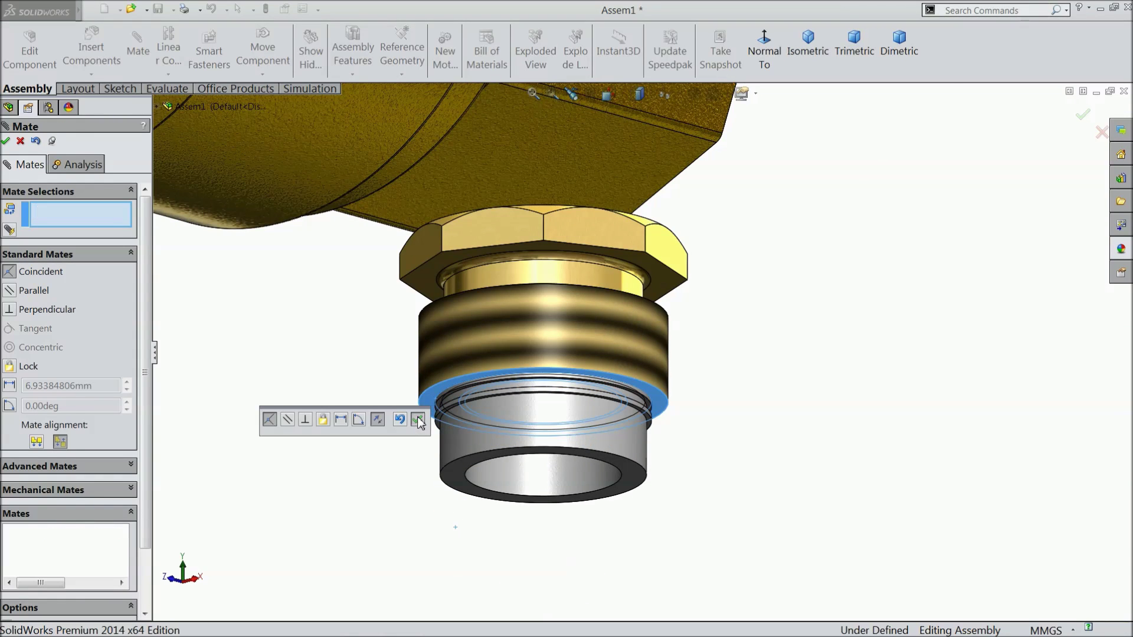
pyautogui.scroll(3, 463, 385)
pyautogui.moveTo(464, 384); pyautogui.dragTo(468, 469, button='middle')
pyautogui.scroll(3, 481, 463)
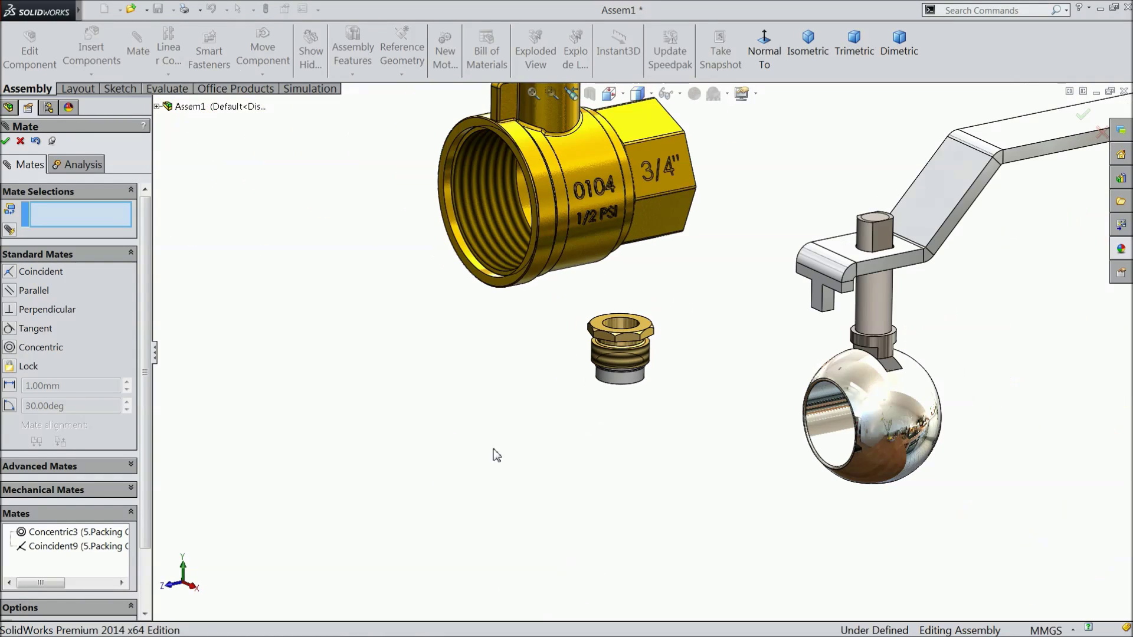
pyautogui.scroll(-1, 826, 329)
pyautogui.scroll(2, 824, 331)
pyautogui.scroll(-1, 822, 304)
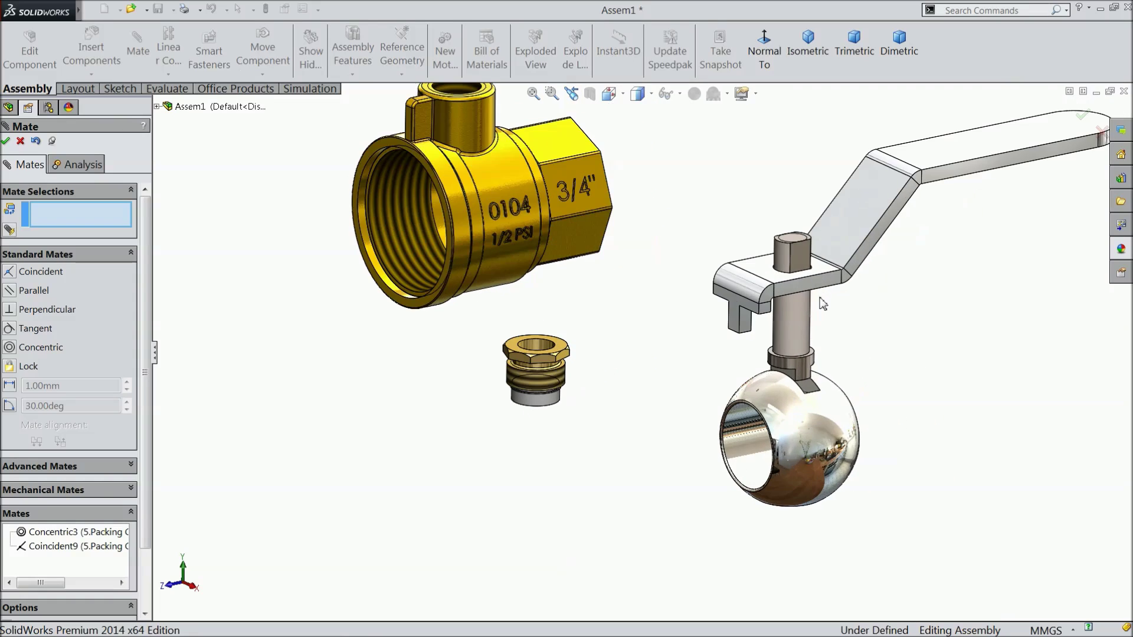
pyautogui.scroll(2, 683, 313)
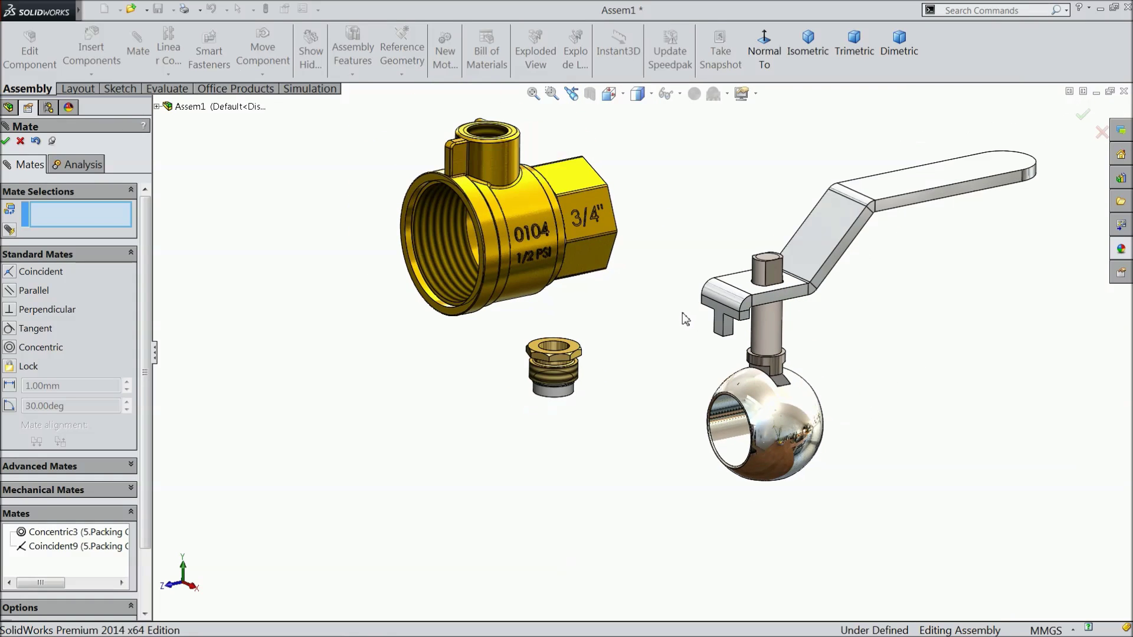
pyautogui.scroll(-1, 627, 268)
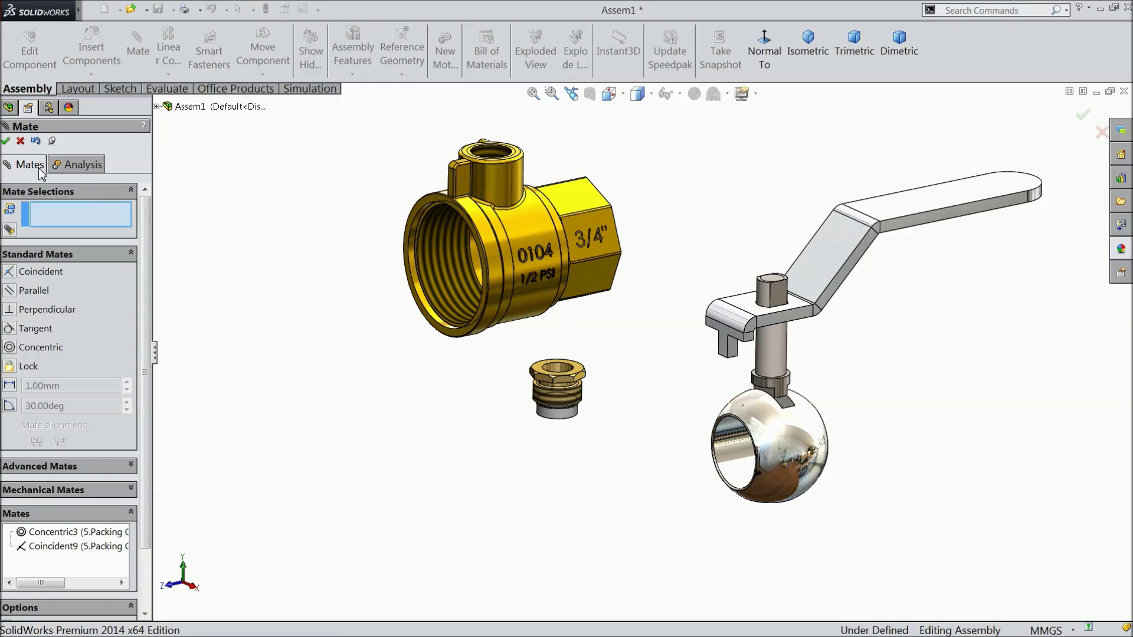
# Step: Mate the ball's Top Plane coincident with Assem1's Top Plane as Coincident10
pyautogui.click(20, 141)
pyautogui.click(770, 445)
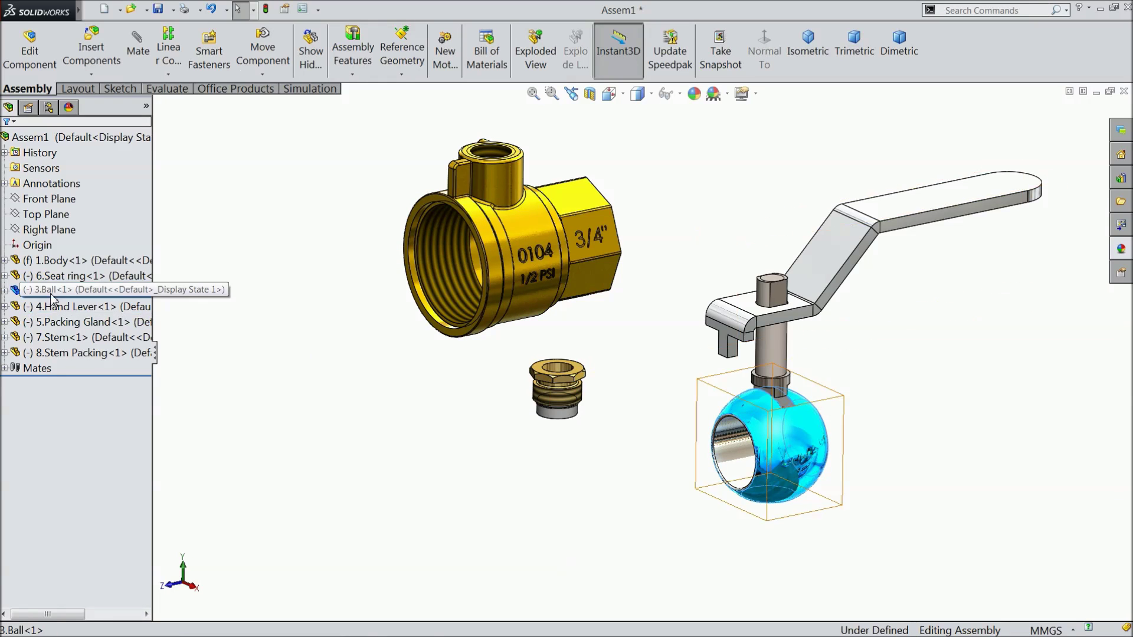
pyautogui.click(5, 291)
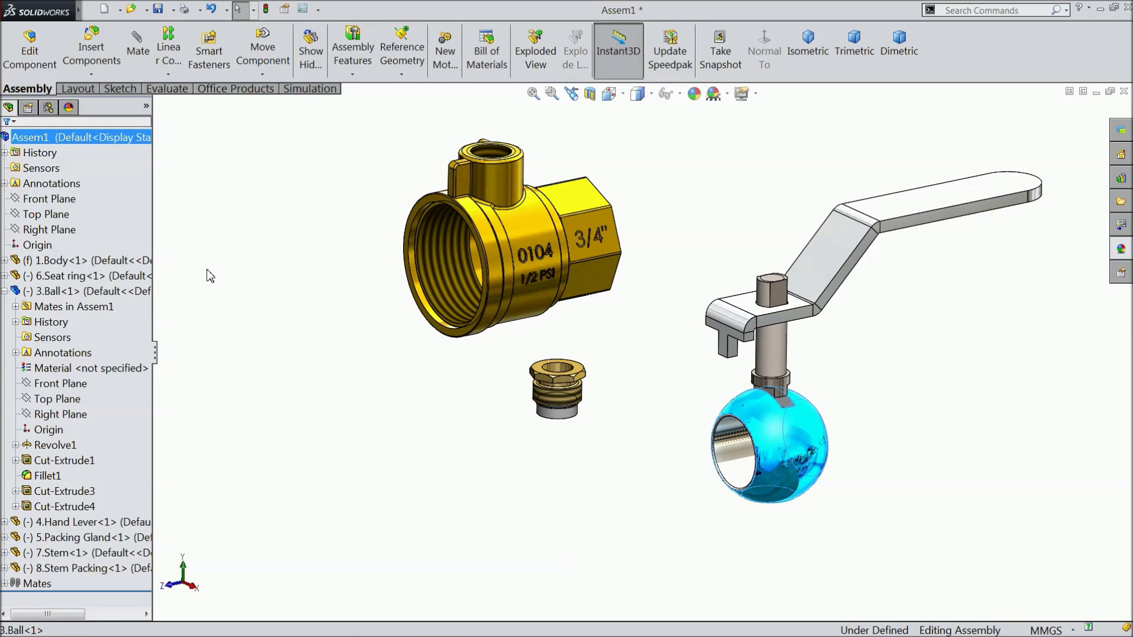
pyautogui.click(58, 219)
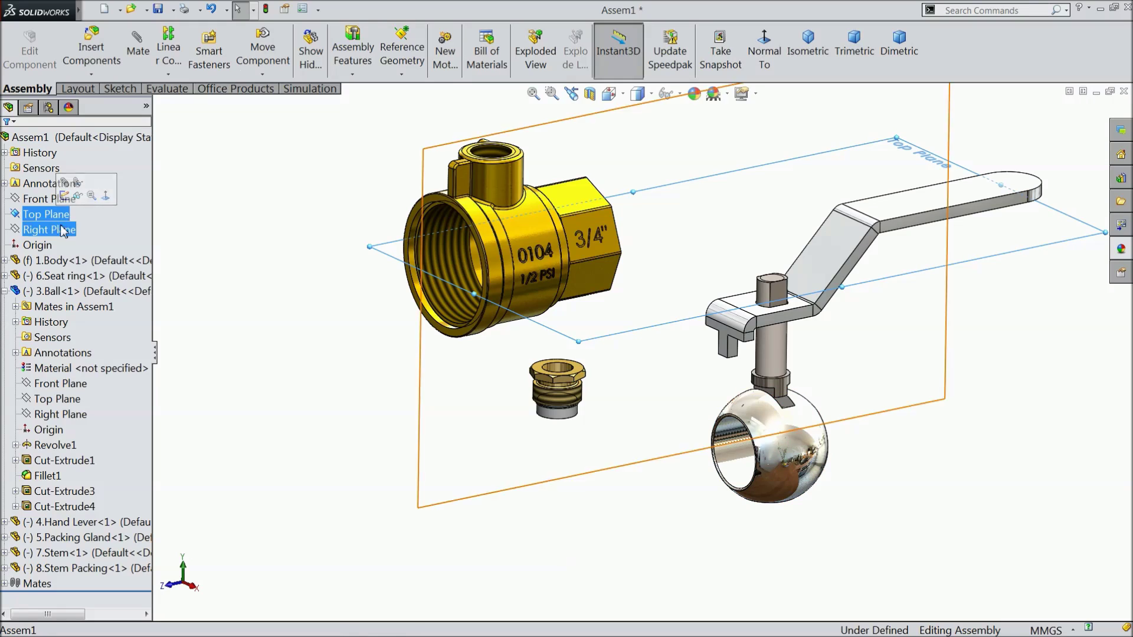
pyautogui.click(71, 403)
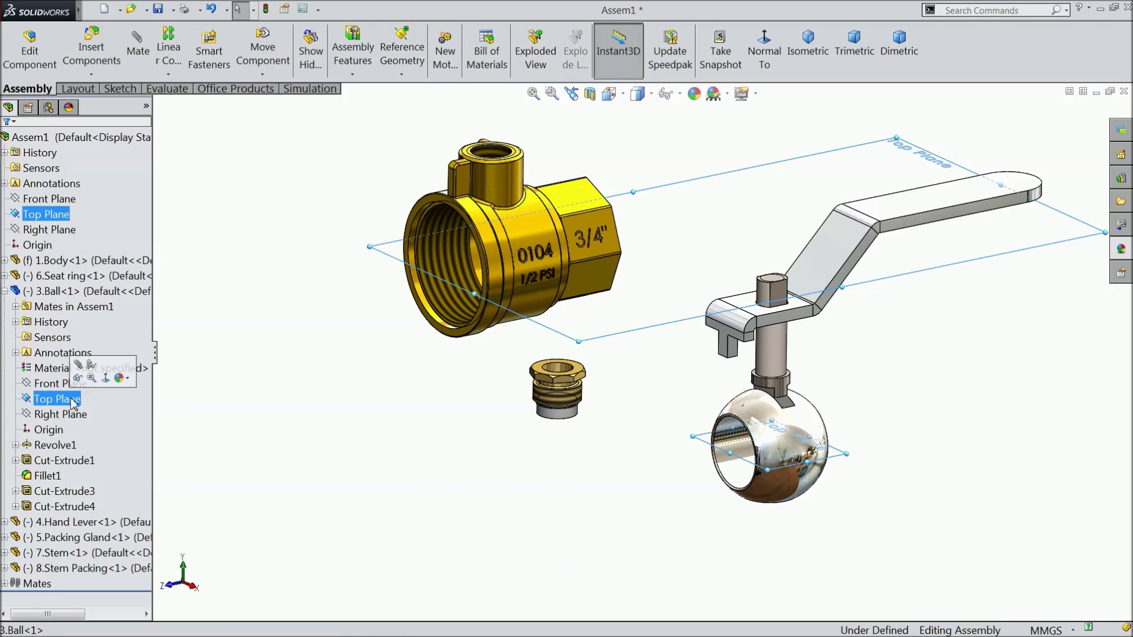
pyautogui.moveTo(602, 468)
pyautogui.mouseDown(button='middle')
pyautogui.moveTo(625, 412)
pyautogui.moveTo(637, 434)
pyautogui.moveTo(611, 475)
pyautogui.mouseUp(button='middle')
pyautogui.click(137, 52)
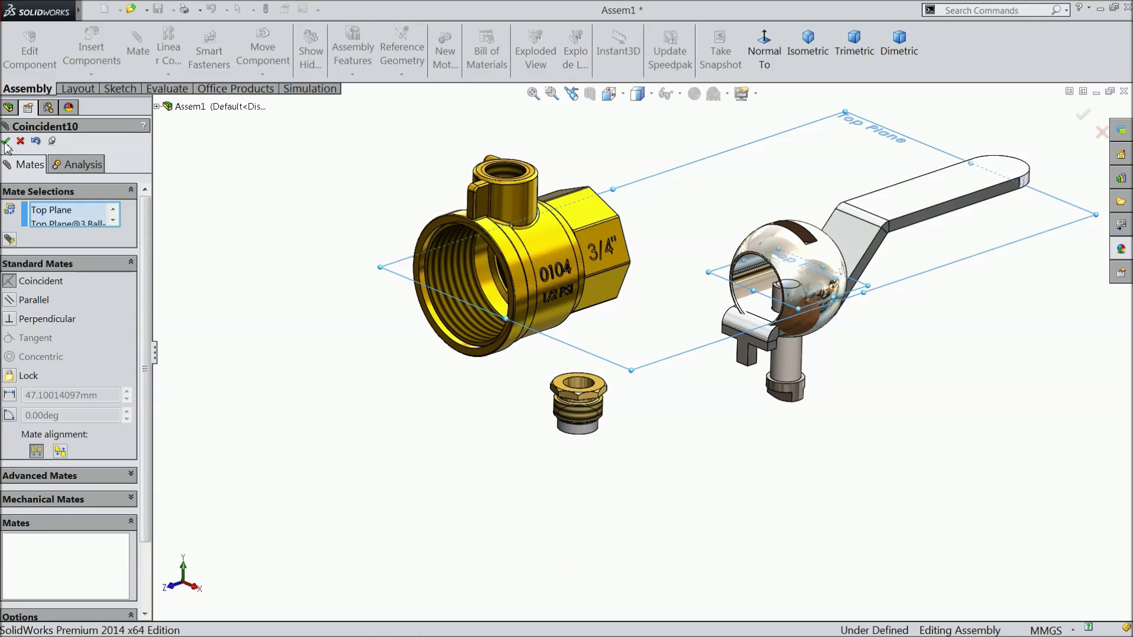
pyautogui.click(5, 141)
# Step: Drag the lever, stem and ball group upward
pyautogui.click(6, 141)
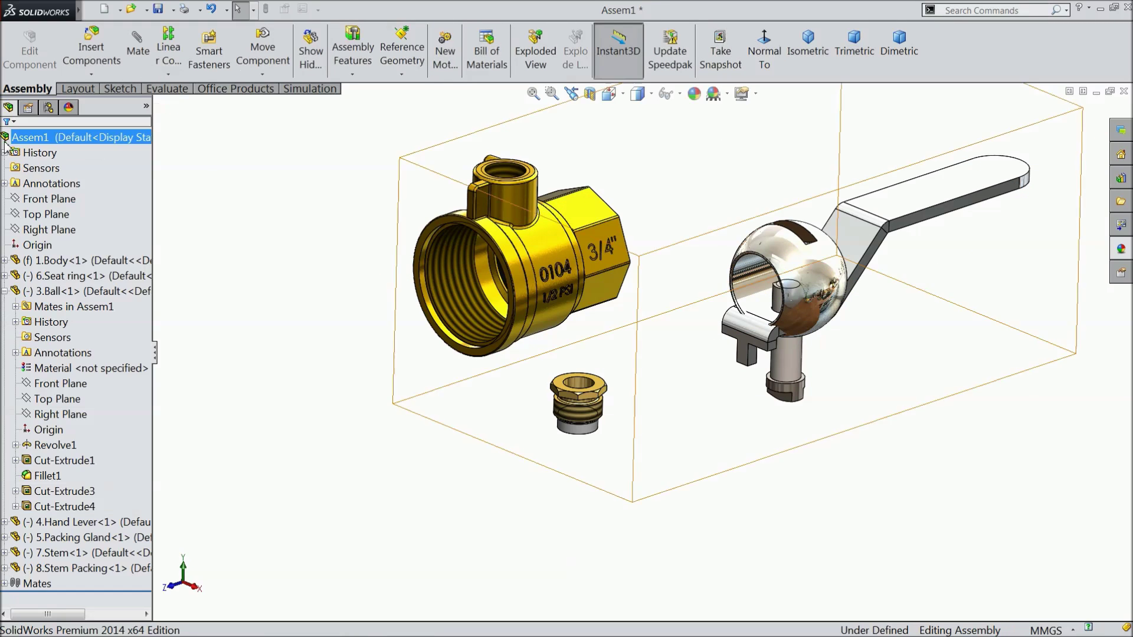
pyautogui.moveTo(940, 200); pyautogui.dragTo(910, 32)
pyautogui.scroll(2, 884, 194)
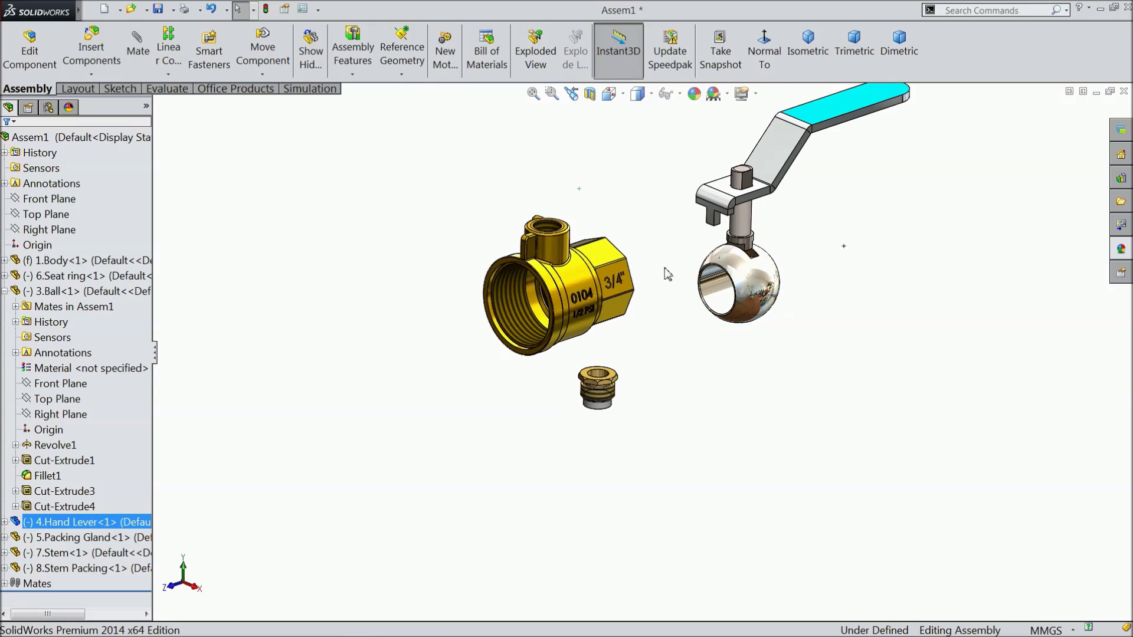
pyautogui.scroll(-1, 650, 238)
# Step: Turn on View Origins for all parts and select the ball's Origin
pyautogui.click(681, 97)
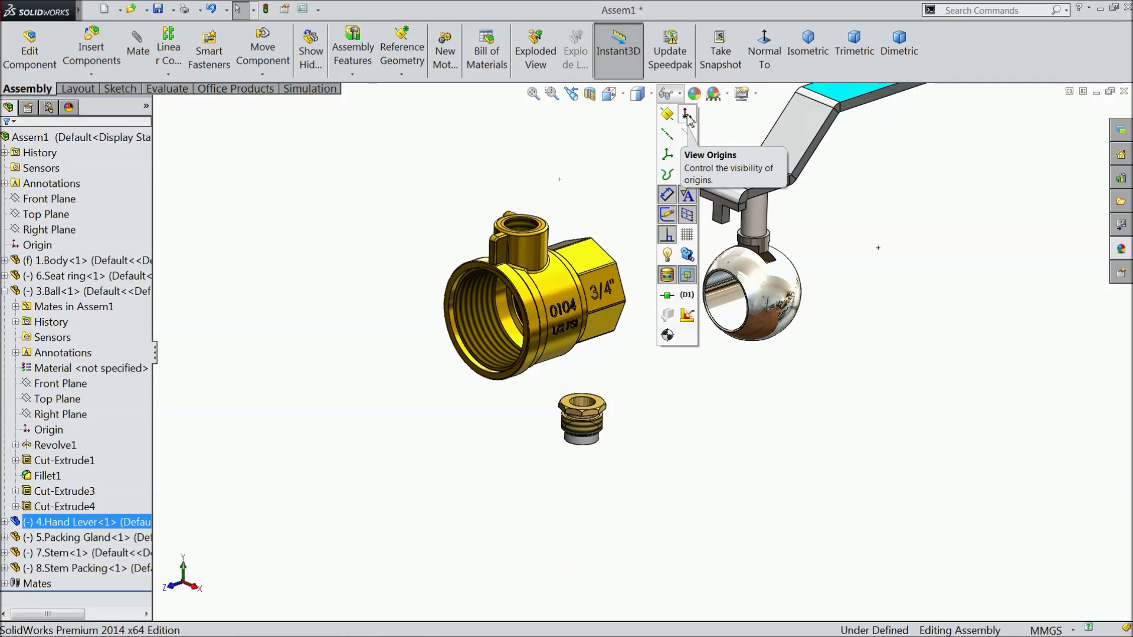
pyautogui.click(687, 115)
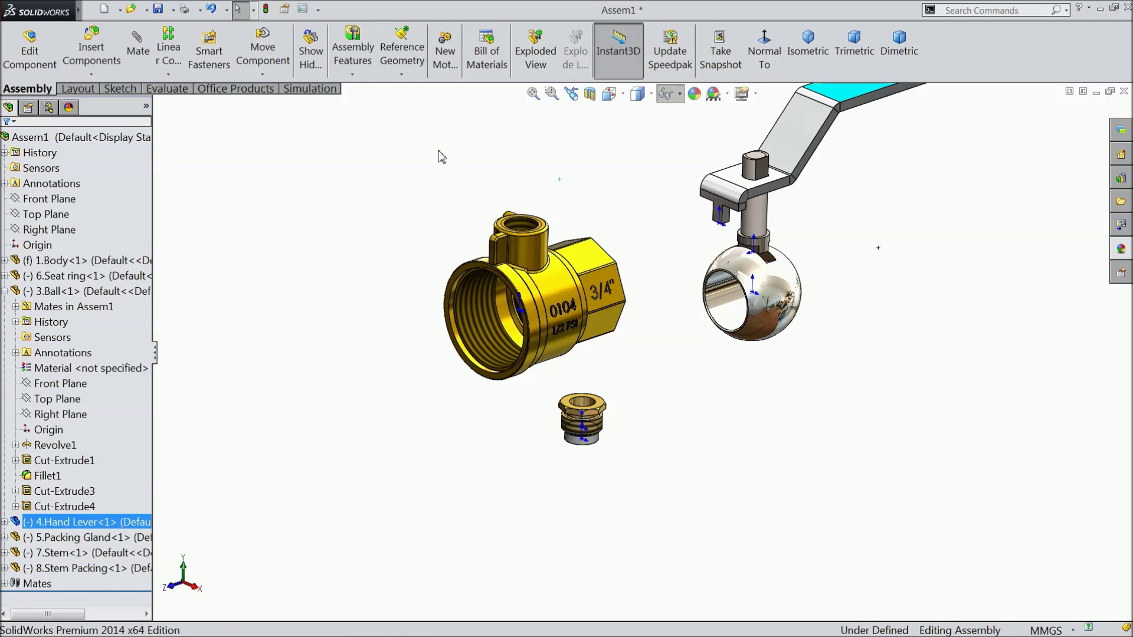
pyautogui.moveTo(586, 331); pyautogui.dragTo(623, 260, button='middle')
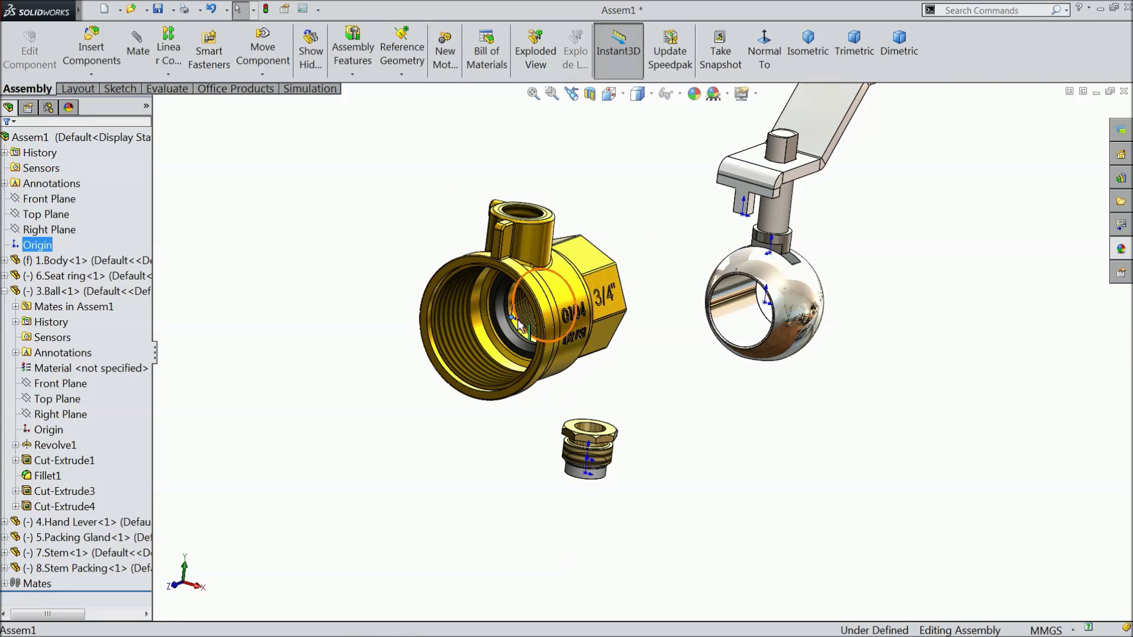
pyautogui.scroll(-3, 562, 335)
pyautogui.click(81, 308)
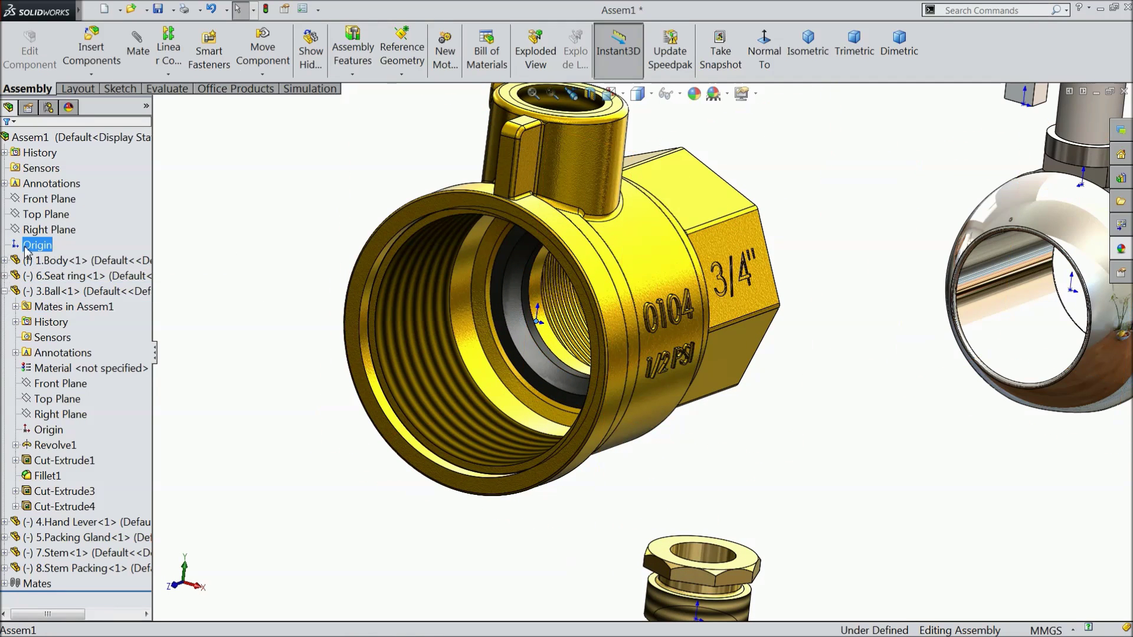
pyautogui.scroll(2, 729, 390)
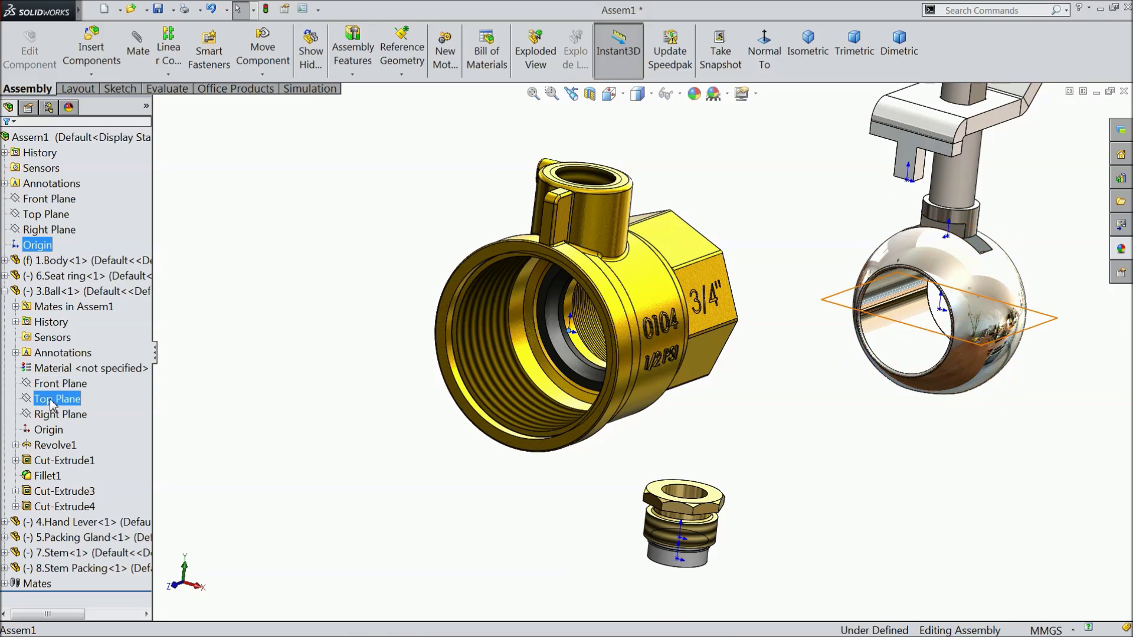
pyautogui.click(47, 430)
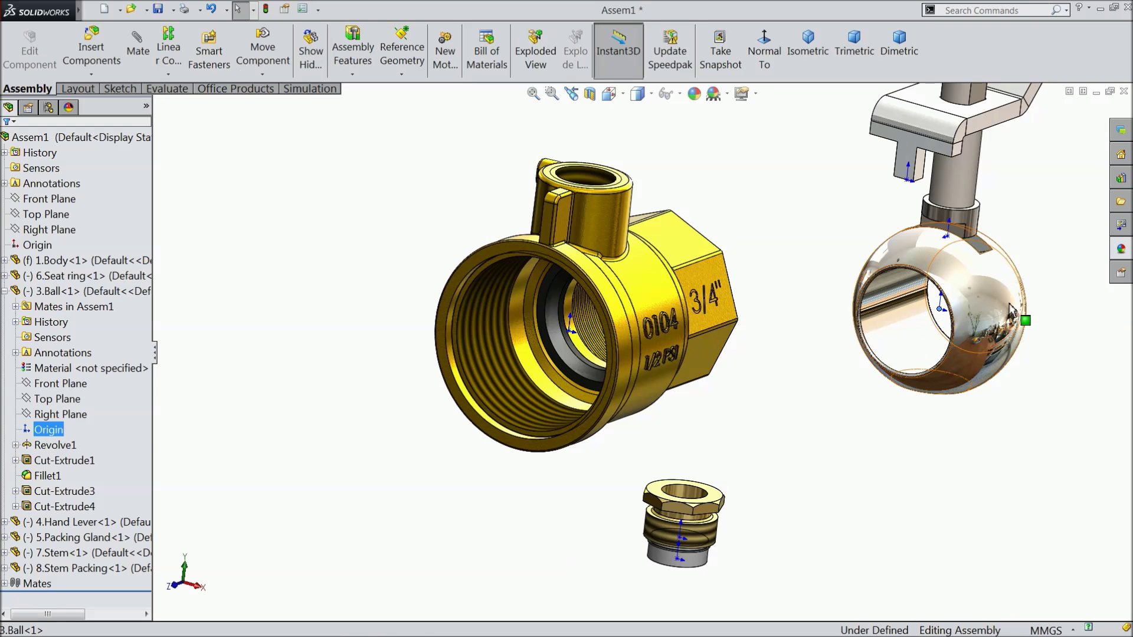
pyautogui.scroll(-3, 1003, 300)
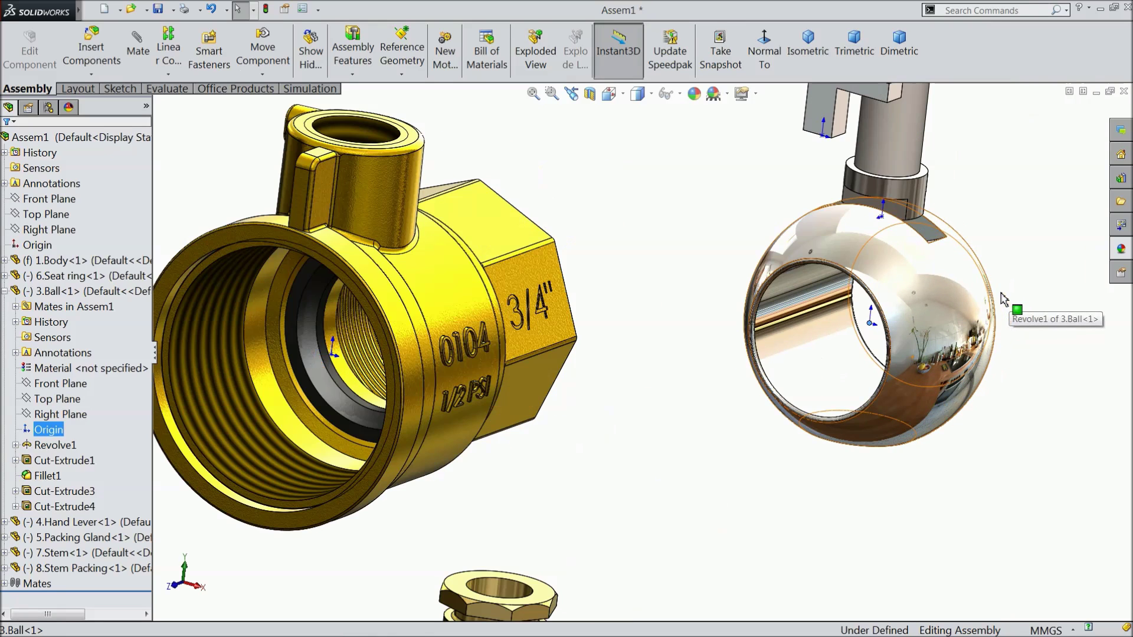
# Step: Mate the ball's origin coincident with the valve body's origin as Coincident11
pyautogui.click(138, 48)
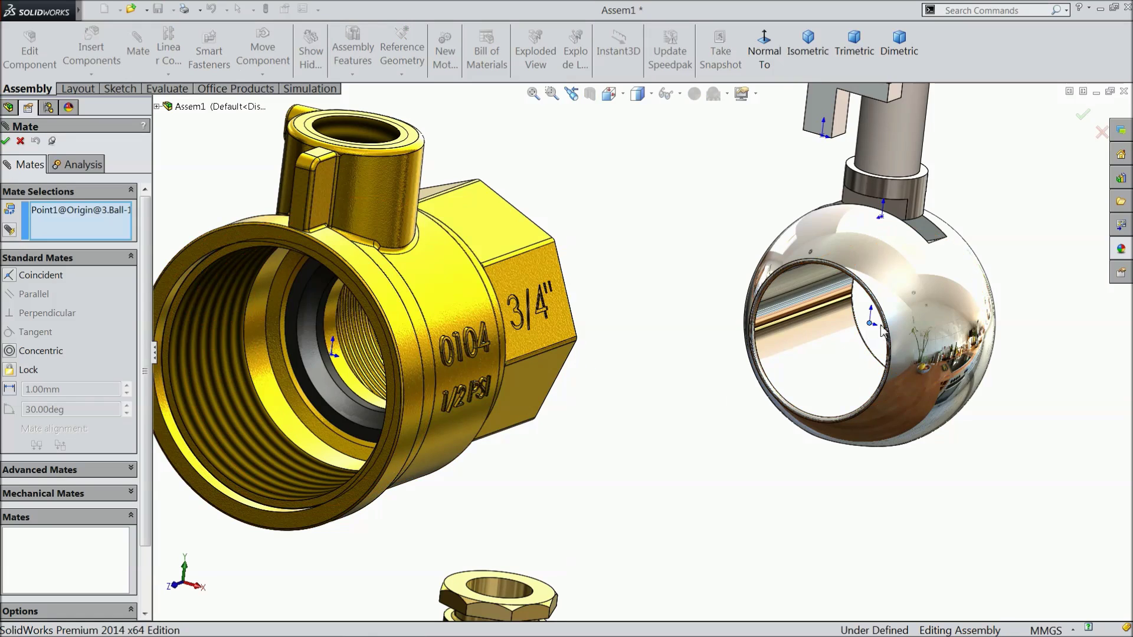
pyautogui.click(334, 357)
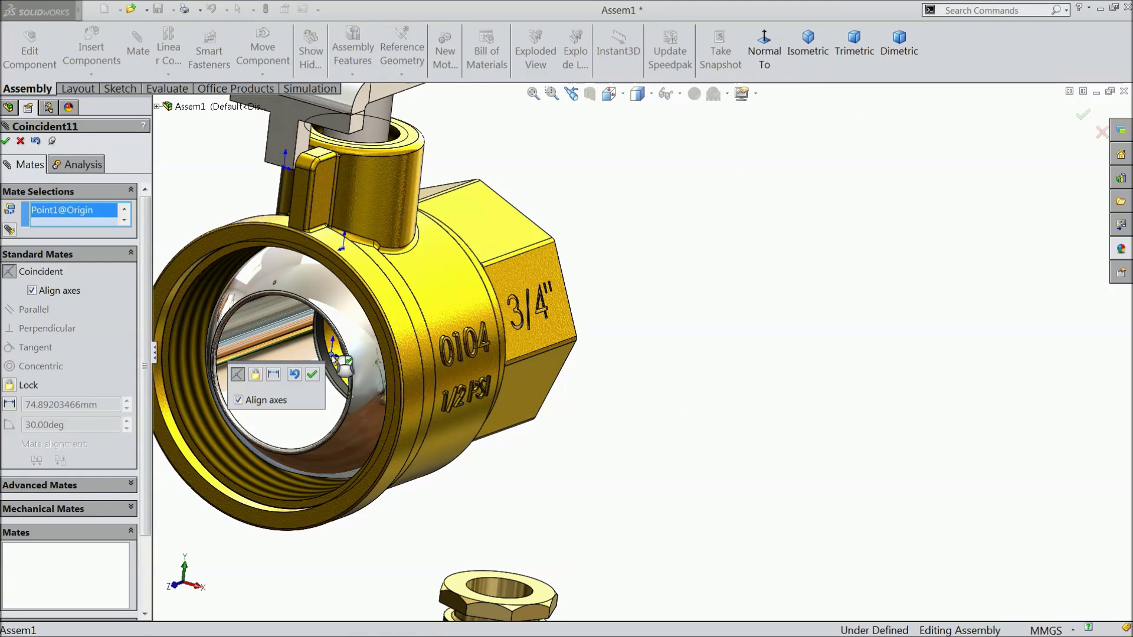
pyautogui.click(313, 381)
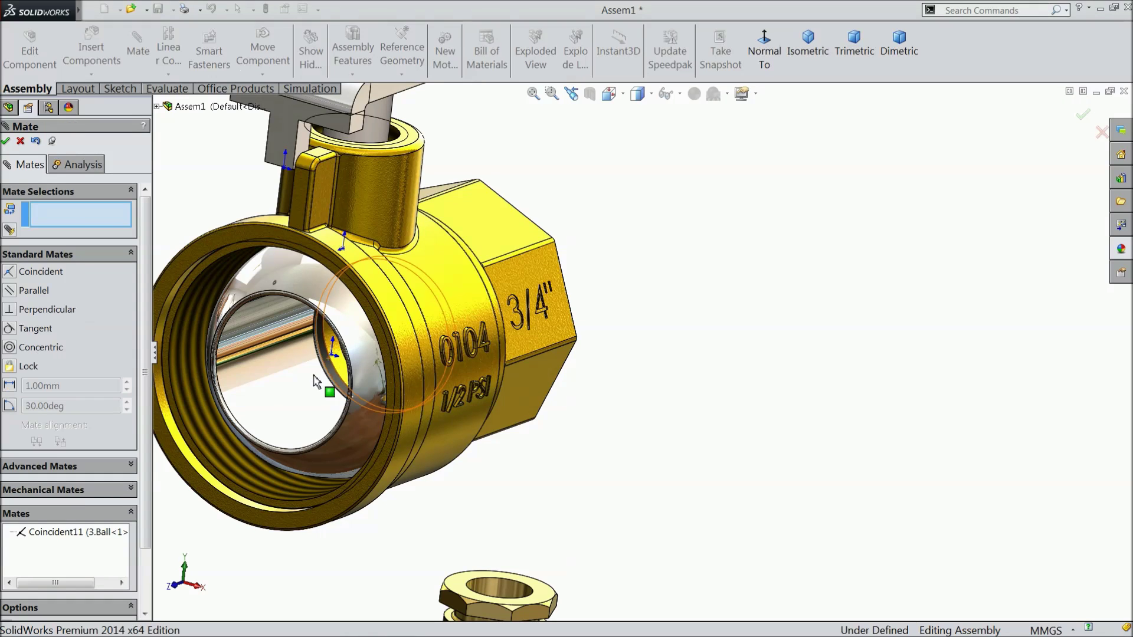
pyautogui.press('f')
pyautogui.moveTo(531, 278); pyautogui.dragTo(513, 284, button='middle')
pyautogui.moveTo(511, 235); pyautogui.dragTo(506, 199)
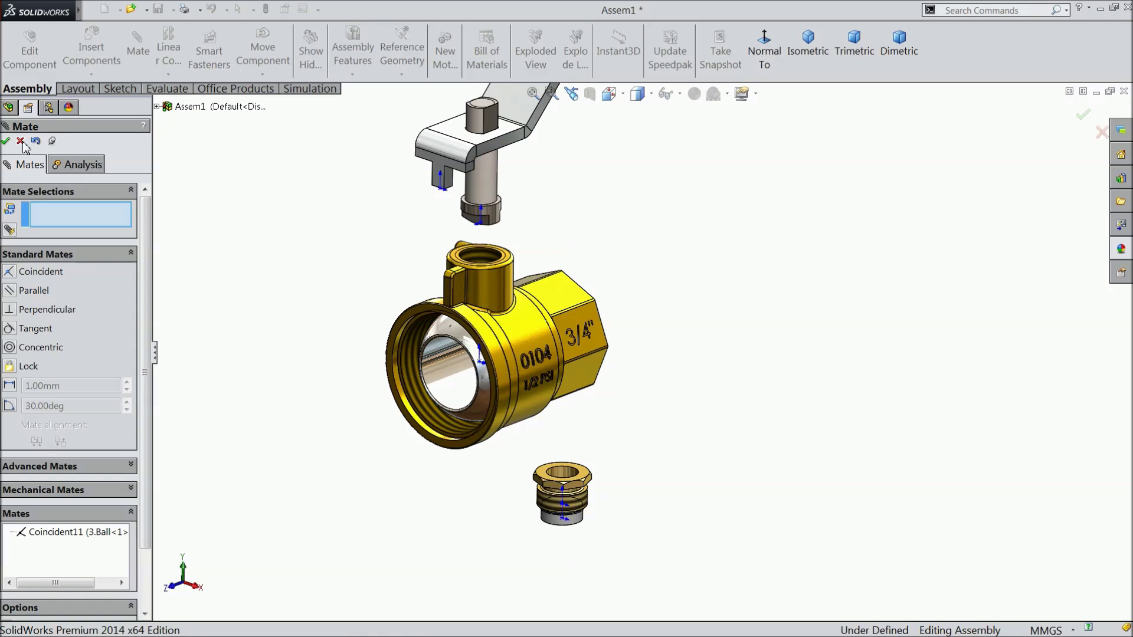
pyautogui.scroll(-4, 502, 278)
# Step: Try a concentric mate between the stem and the body's neck bore, then clear the selections
pyautogui.moveTo(502, 277); pyautogui.dragTo(540, 137, button='middle')
pyautogui.scroll(-4, 517, 183)
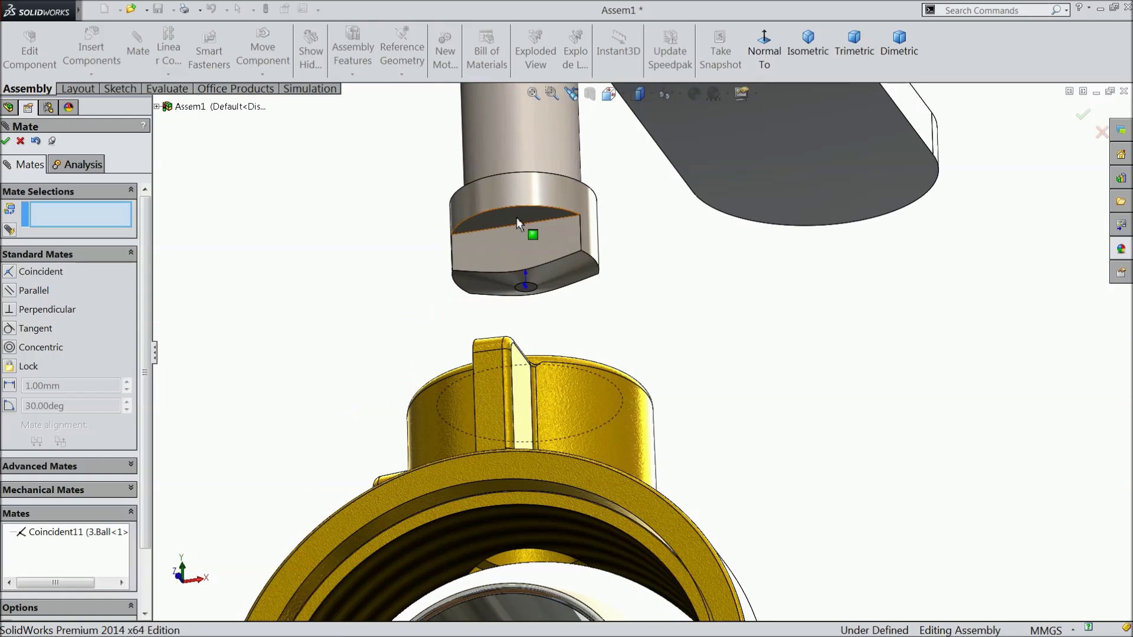
pyautogui.moveTo(561, 266); pyautogui.dragTo(587, 236, button='middle')
pyautogui.click(584, 232)
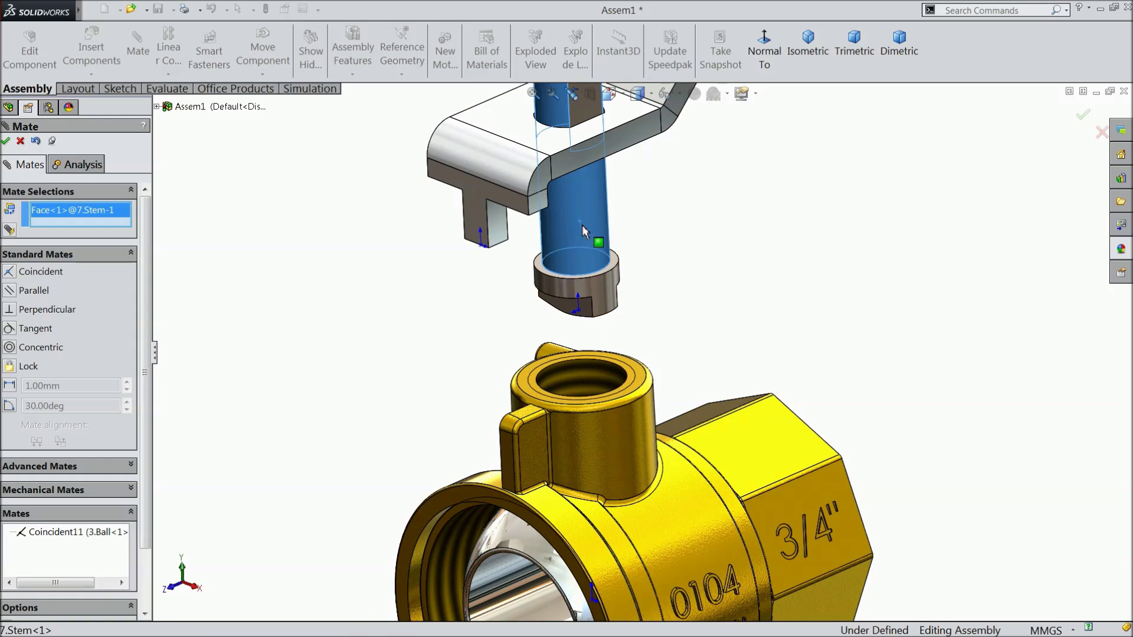
pyautogui.click(580, 390)
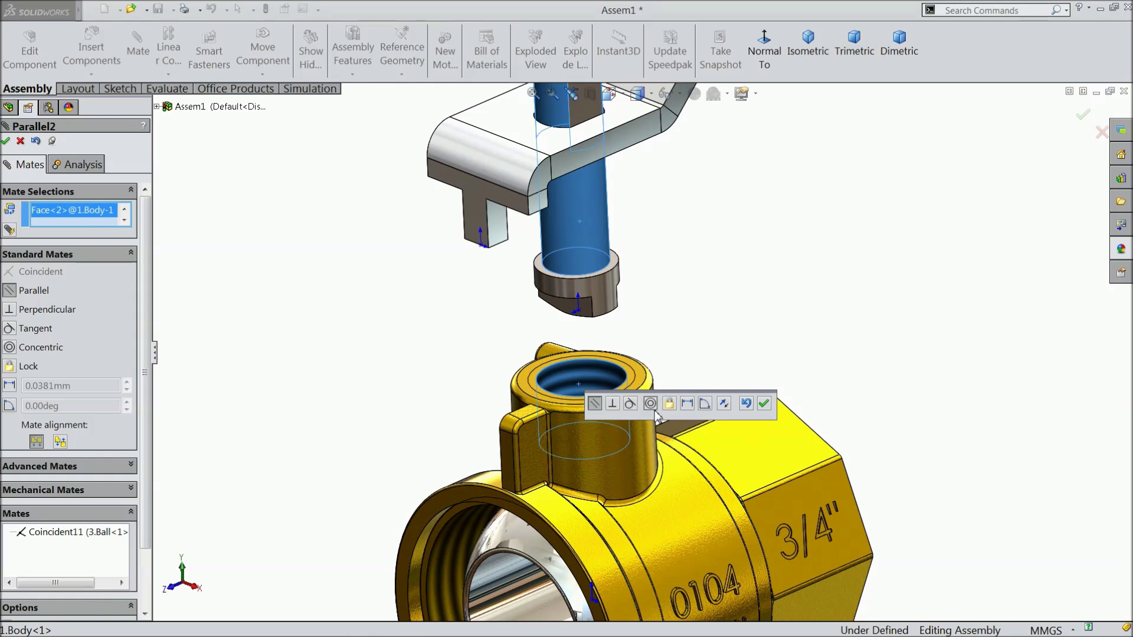
pyautogui.click(651, 404)
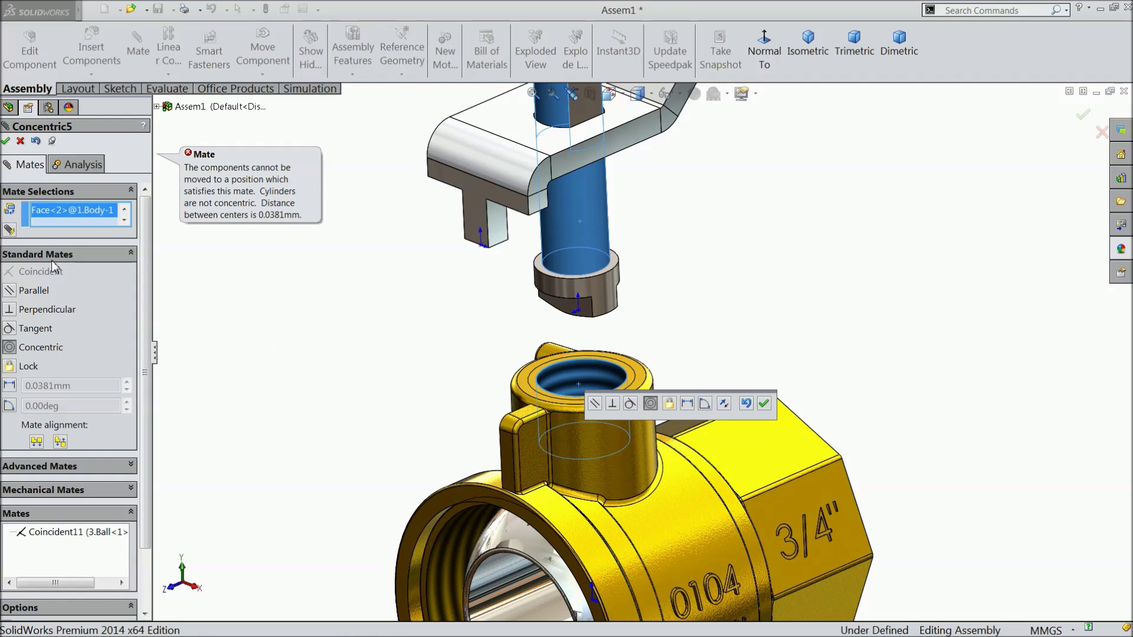
pyautogui.rightClick(73, 212)
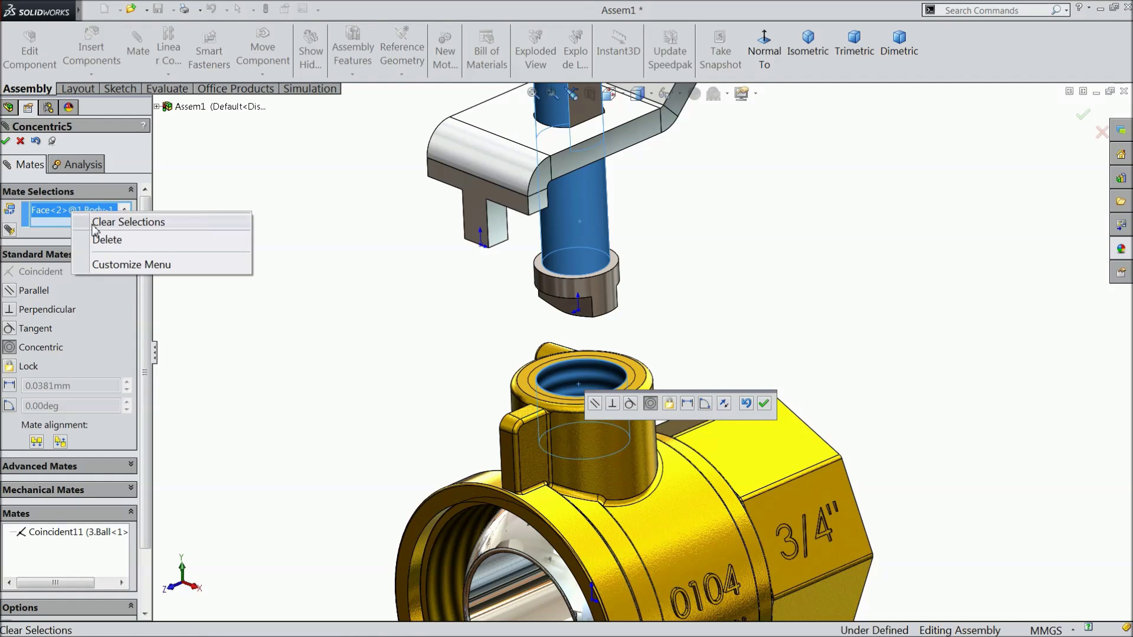
pyautogui.click(118, 222)
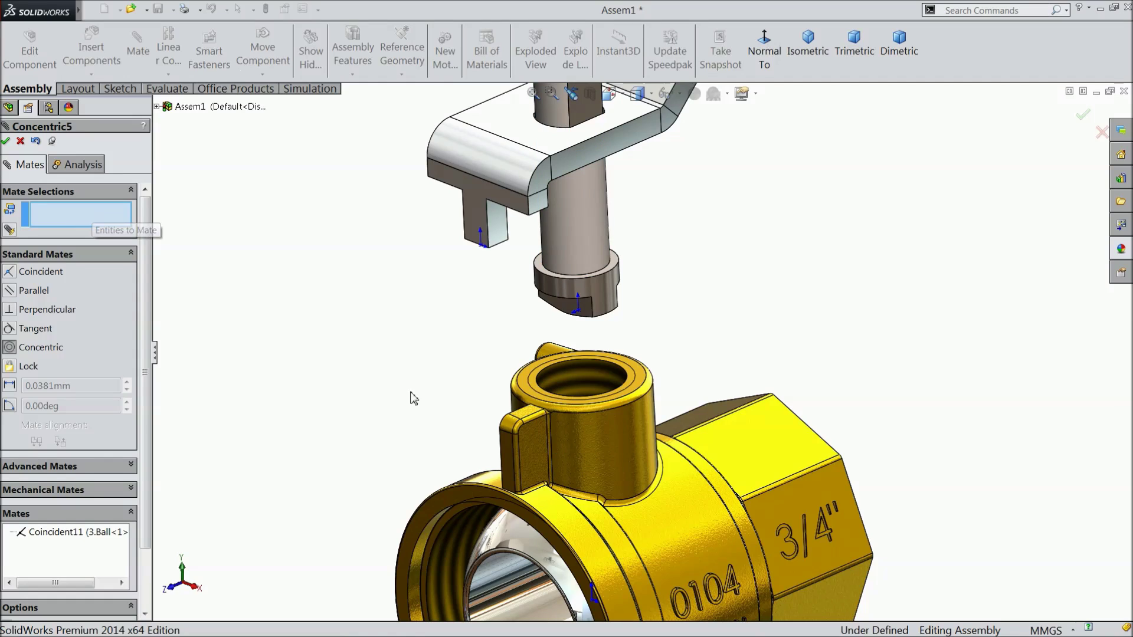
pyautogui.scroll(1, 655, 393)
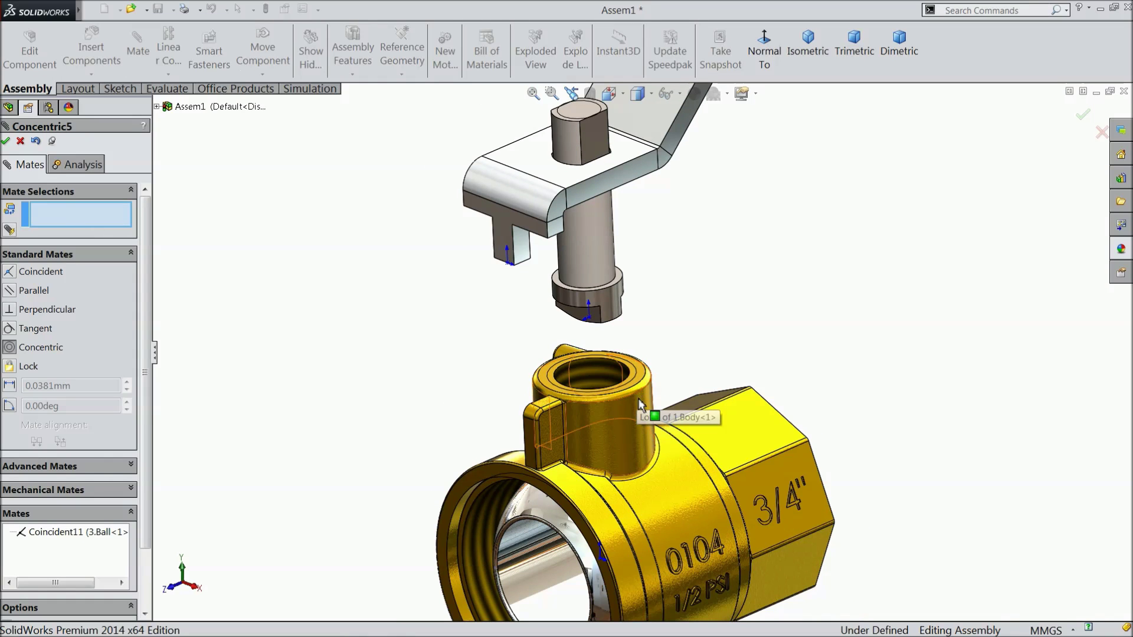
# Step: Cancel the failed concentric mate and select the ball with the valve's open end facing front
pyautogui.moveTo(644, 408); pyautogui.dragTo(711, 275, button='middle')
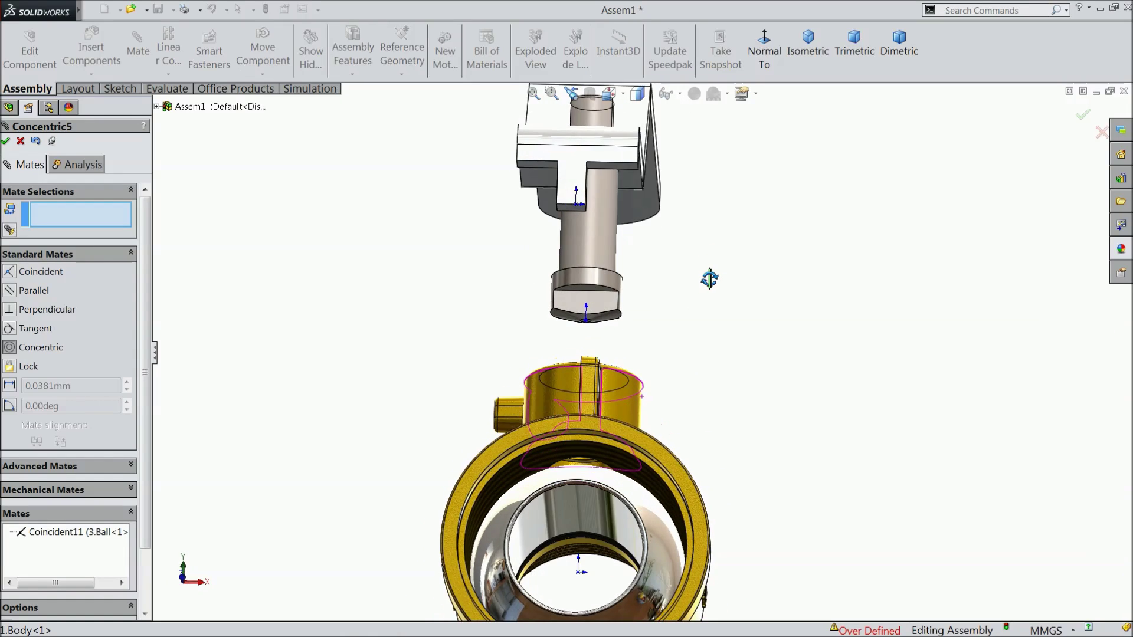
pyautogui.scroll(-5, 625, 404)
pyautogui.scroll(-1, 623, 399)
pyautogui.moveTo(625, 400); pyautogui.dragTo(595, 423, button='middle')
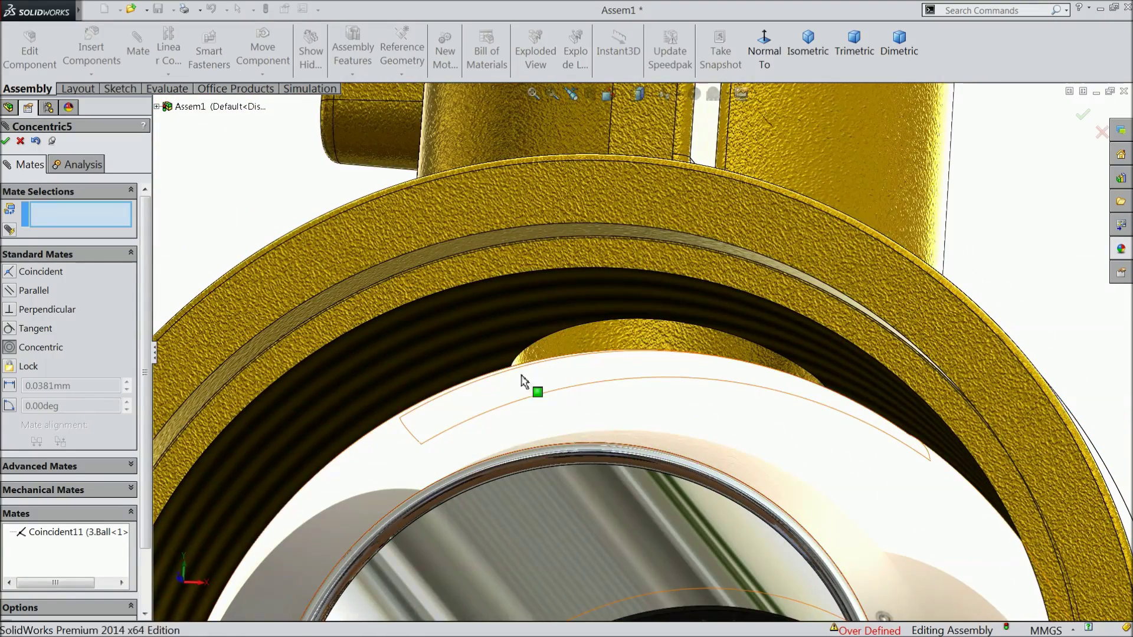
pyautogui.click(21, 141)
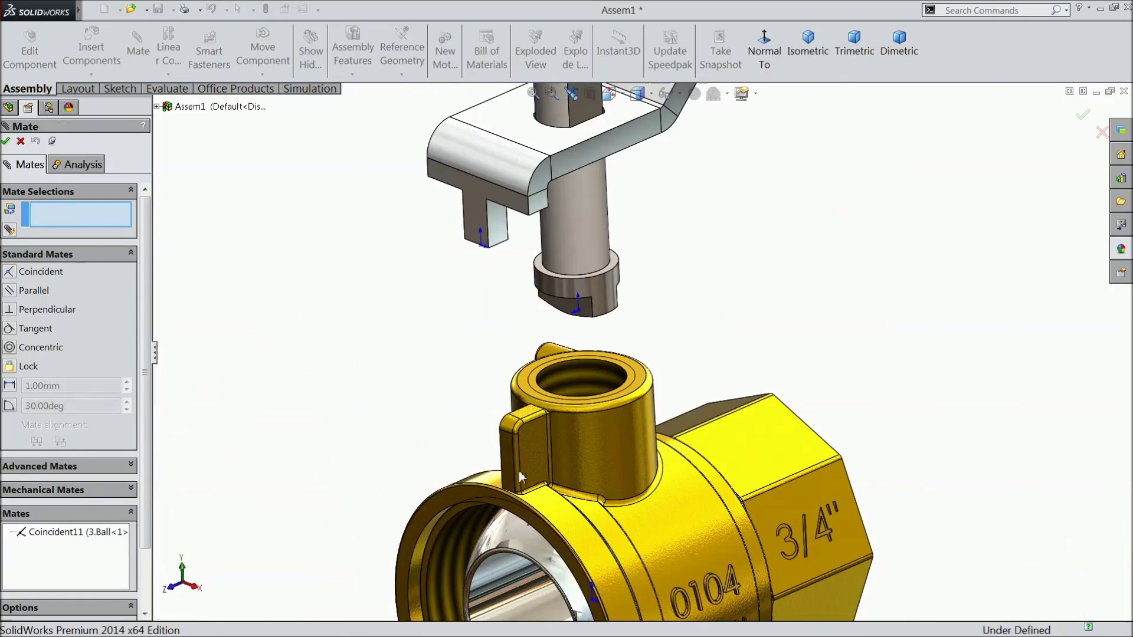
pyautogui.scroll(2, 684, 525)
pyautogui.moveTo(608, 520); pyautogui.dragTo(679, 484, button='middle')
pyautogui.scroll(-4, 519, 490)
pyautogui.click(601, 469)
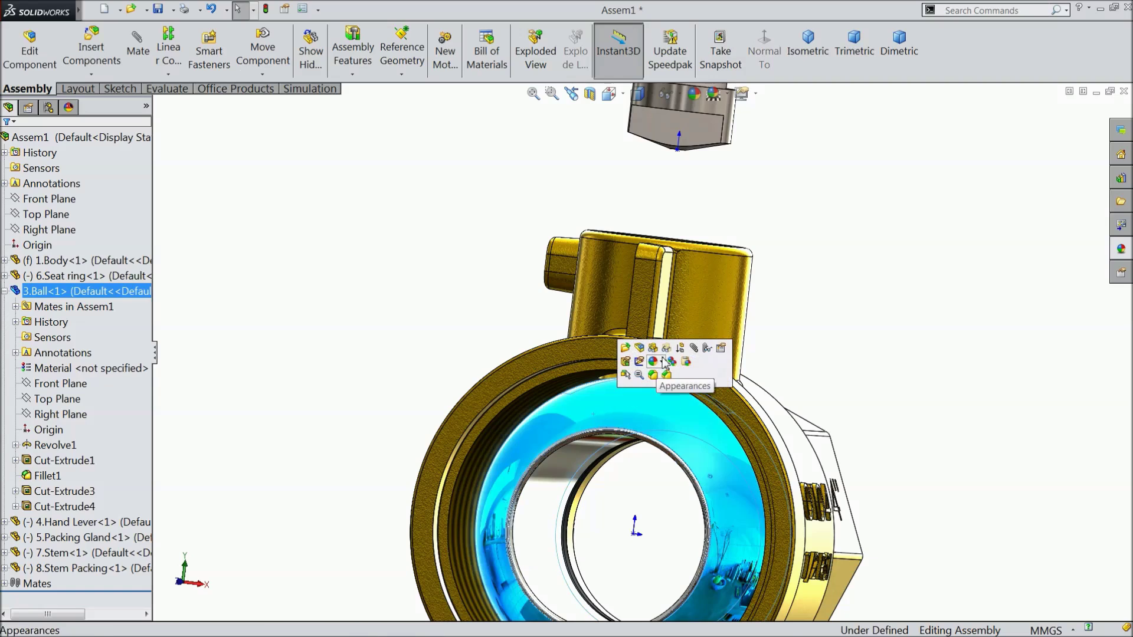
# Step: Hide the ball and select the conical face inside the valve body
pyautogui.click(658, 382)
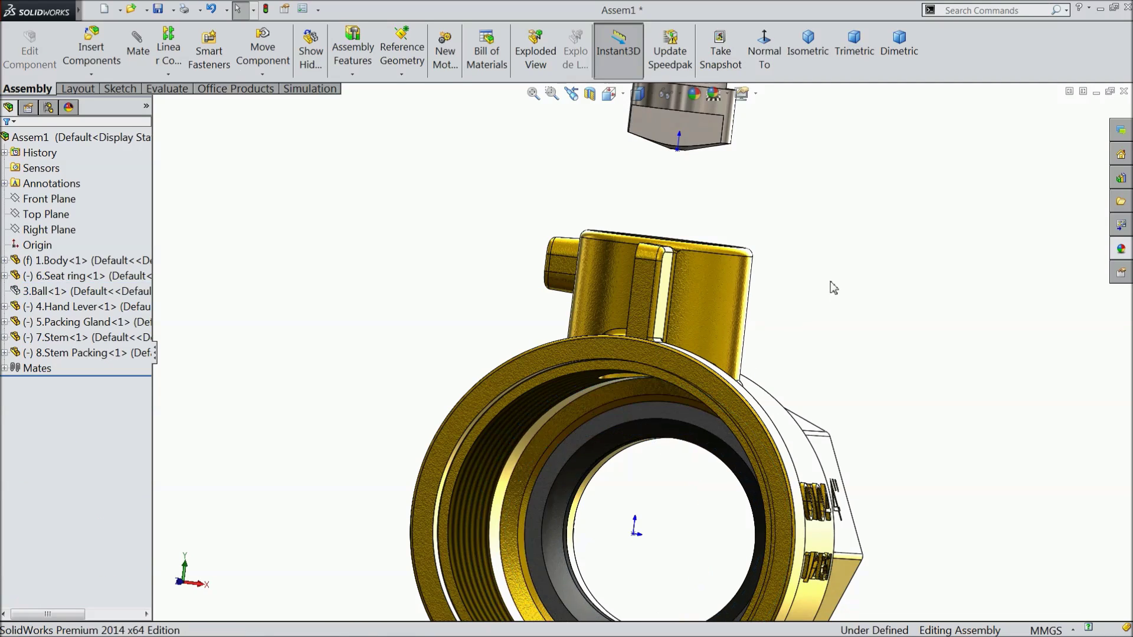
pyautogui.moveTo(746, 315); pyautogui.dragTo(781, 210, button='middle')
pyautogui.scroll(-3, 681, 363)
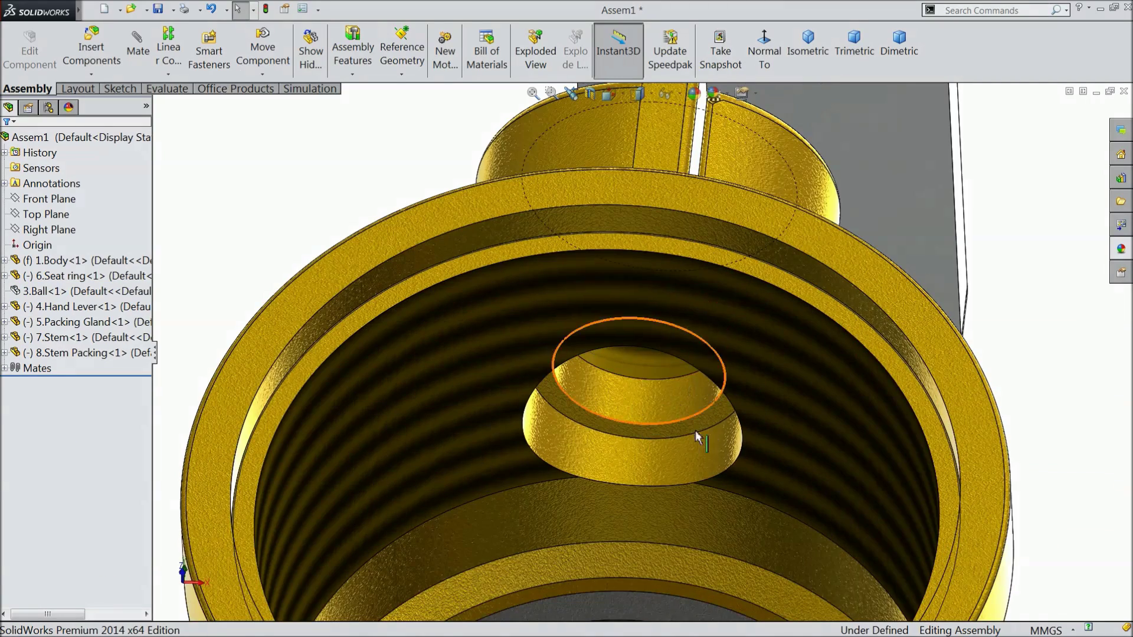
pyautogui.moveTo(695, 430); pyautogui.dragTo(681, 449, button='middle')
pyautogui.click(676, 429)
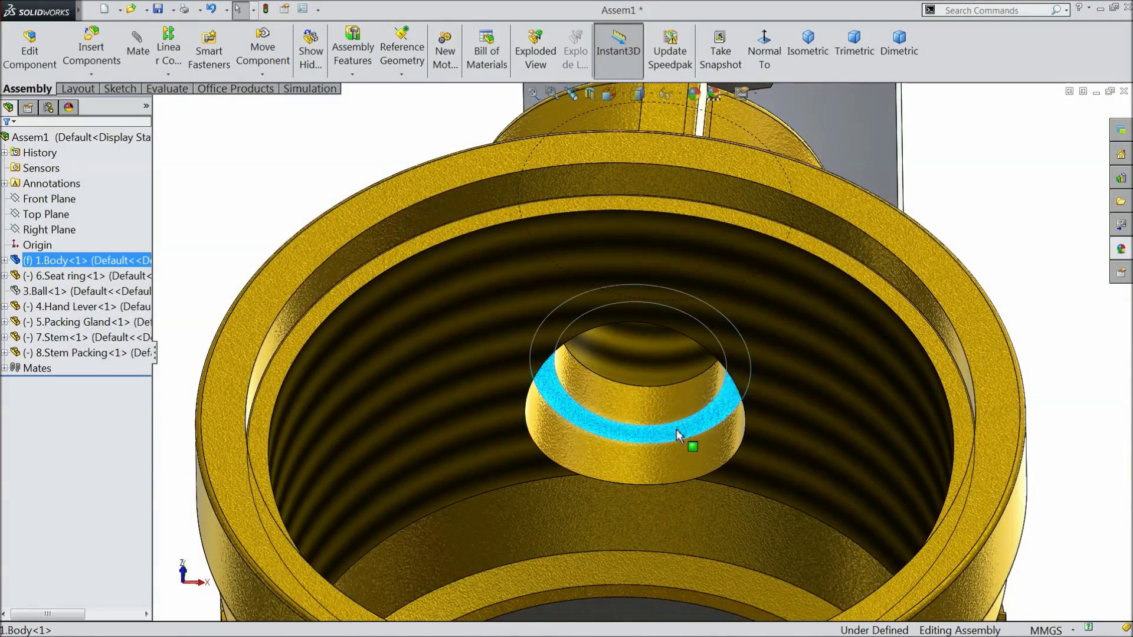
# Step: Mate the stem's end face coincident with the conical face as Coincident12, leaving the assembly Fully Defined
pyautogui.click(137, 45)
pyautogui.scroll(4, 614, 220)
pyautogui.scroll(-4, 630, 211)
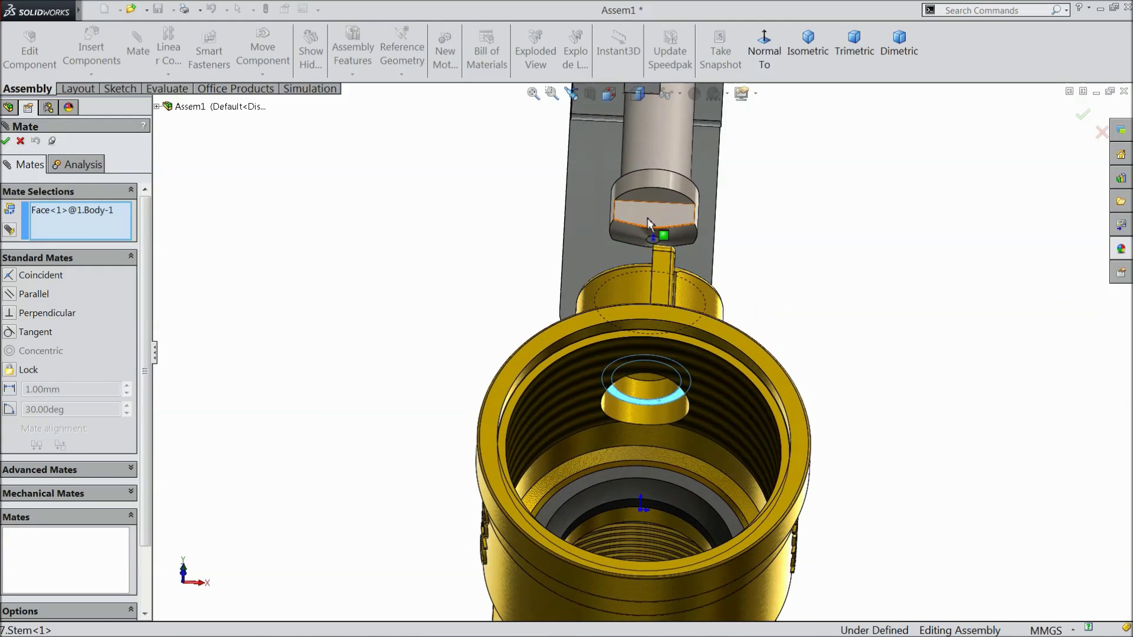
pyautogui.click(654, 190)
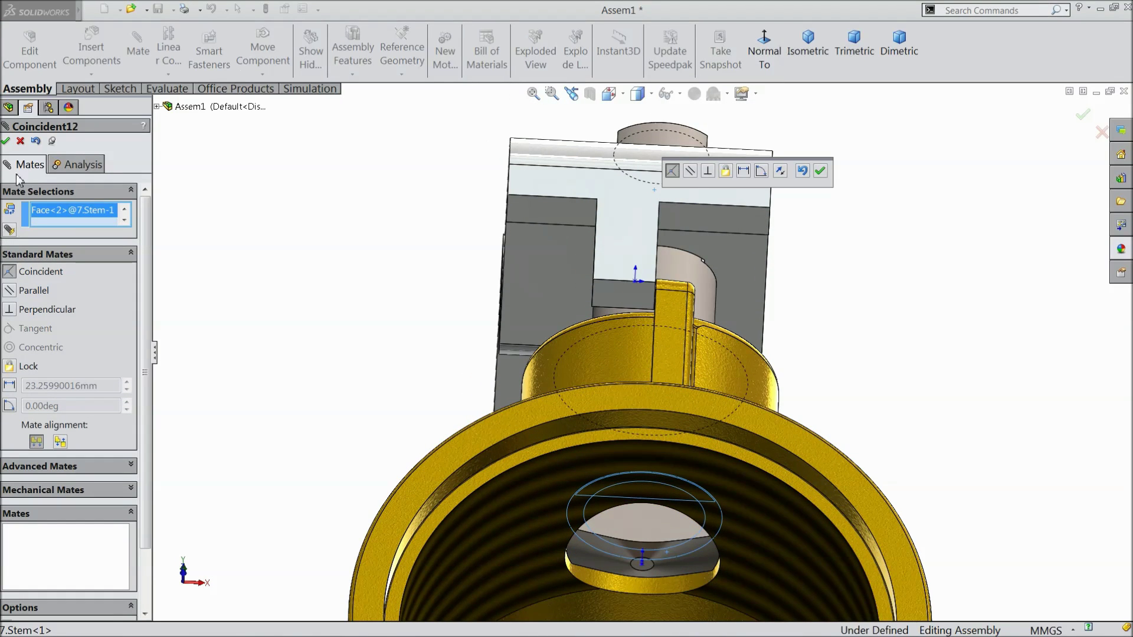
pyautogui.click(6, 142)
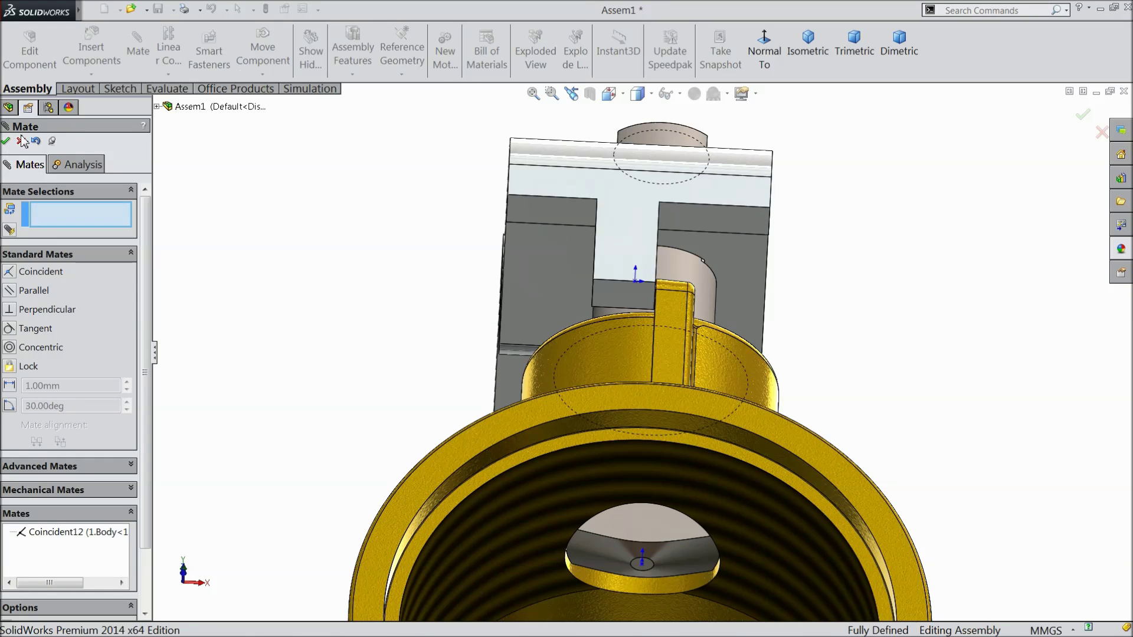
pyautogui.click(6, 141)
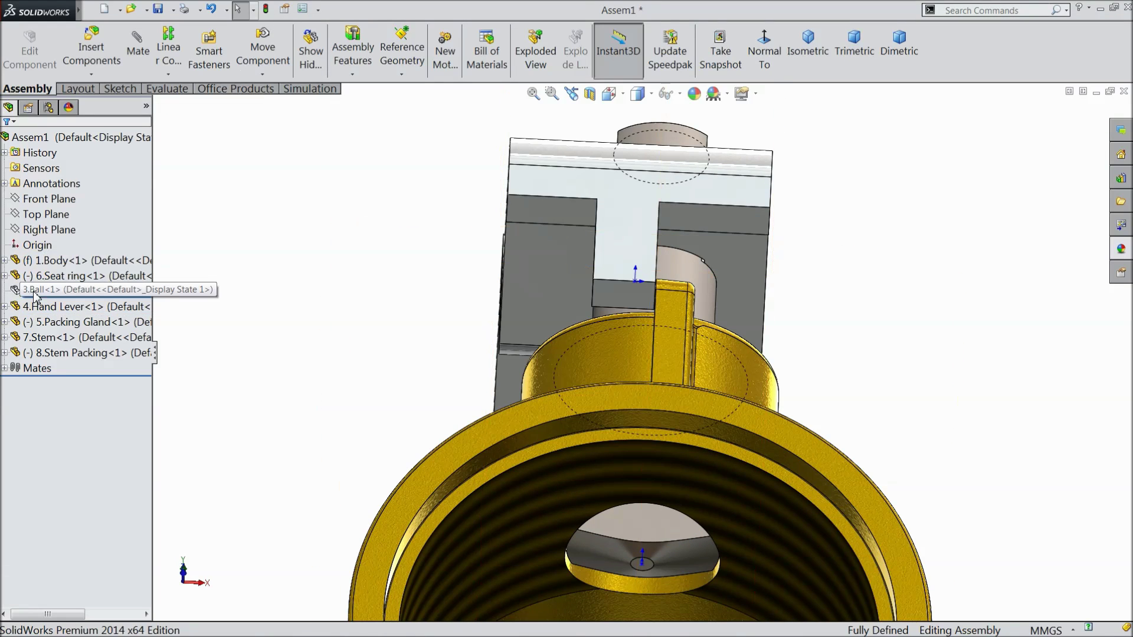
# Step: Show the ball again and toggle an item type in Hide/Show Items
pyautogui.click(35, 291)
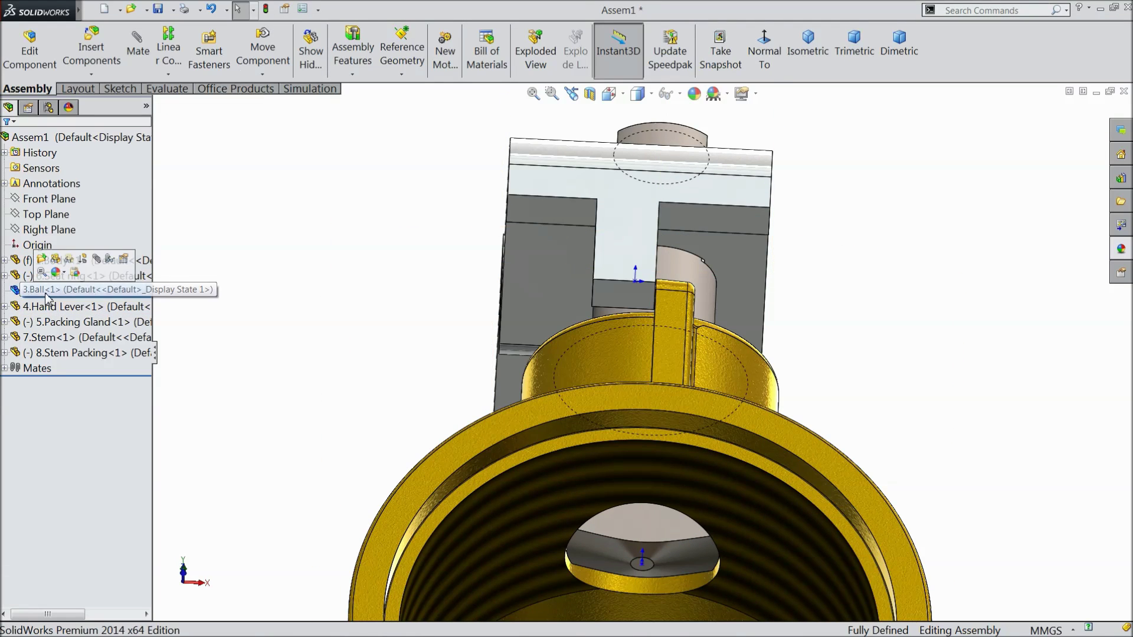
pyautogui.click(57, 261)
pyautogui.scroll(4, 409, 300)
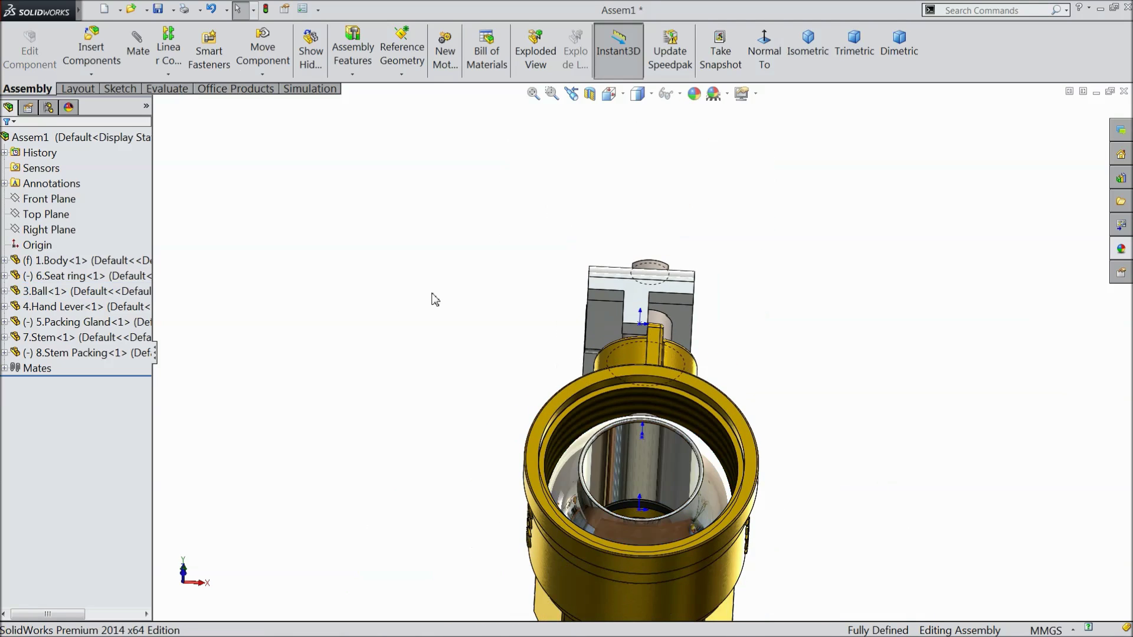
pyautogui.moveTo(435, 300); pyautogui.dragTo(454, 332, button='middle')
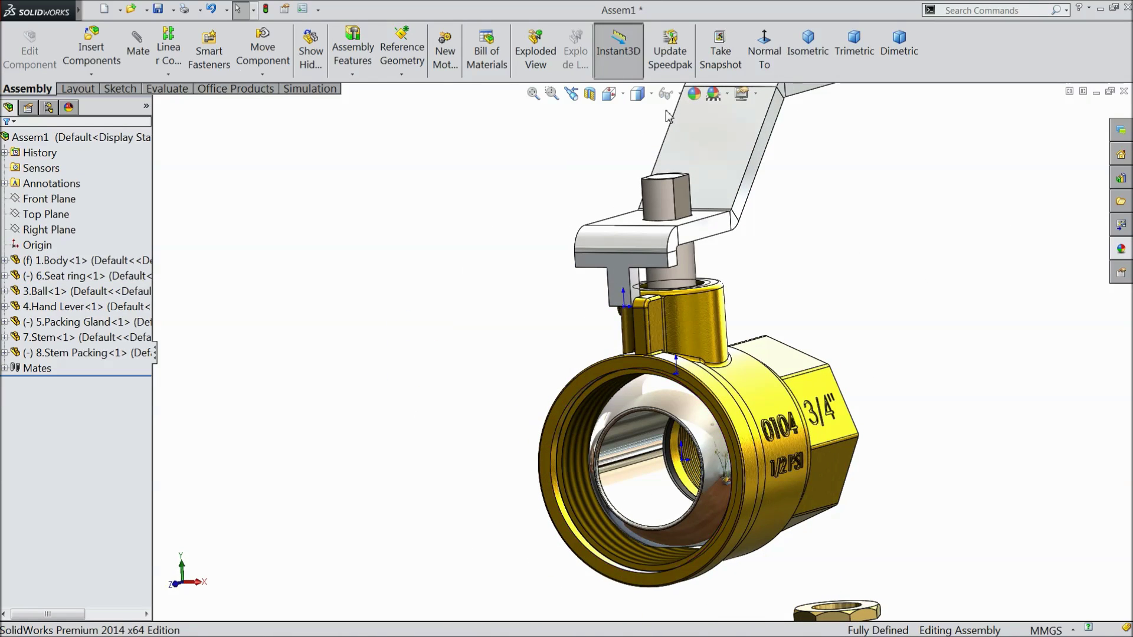
pyautogui.click(680, 93)
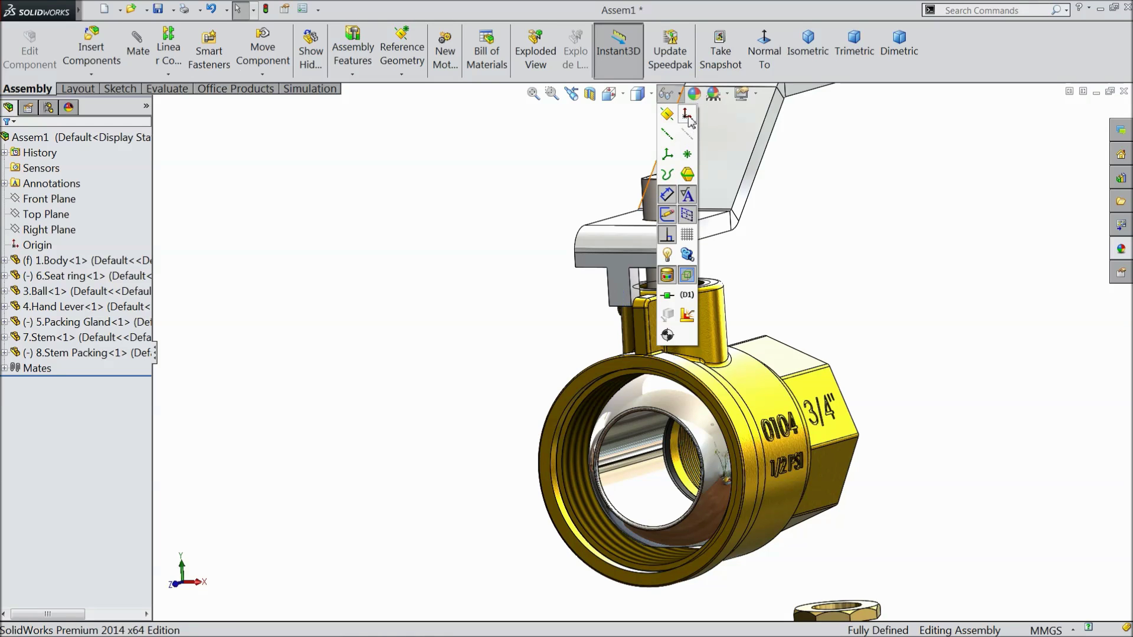
pyautogui.click(688, 116)
pyautogui.moveTo(448, 241); pyautogui.dragTo(481, 314, button='middle')
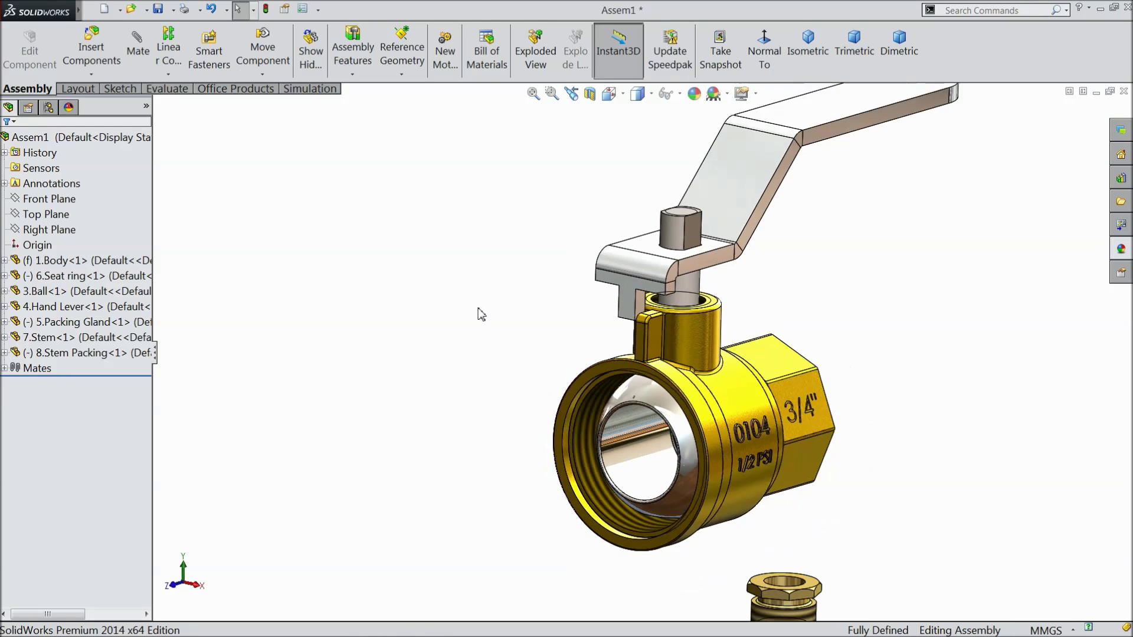
pyautogui.scroll(3, 608, 305)
# Step: Try dragging the hand lever and the ball to confirm they cannot move
pyautogui.moveTo(724, 233); pyautogui.dragTo(644, 301)
pyautogui.moveTo(564, 285)
pyautogui.mouseDown(button='middle')
pyautogui.moveTo(549, 304)
pyautogui.moveTo(572, 307)
pyautogui.moveTo(601, 276)
pyautogui.moveTo(600, 256)
pyautogui.moveTo(572, 299)
pyautogui.mouseUp(button='middle')
pyautogui.click(645, 381)
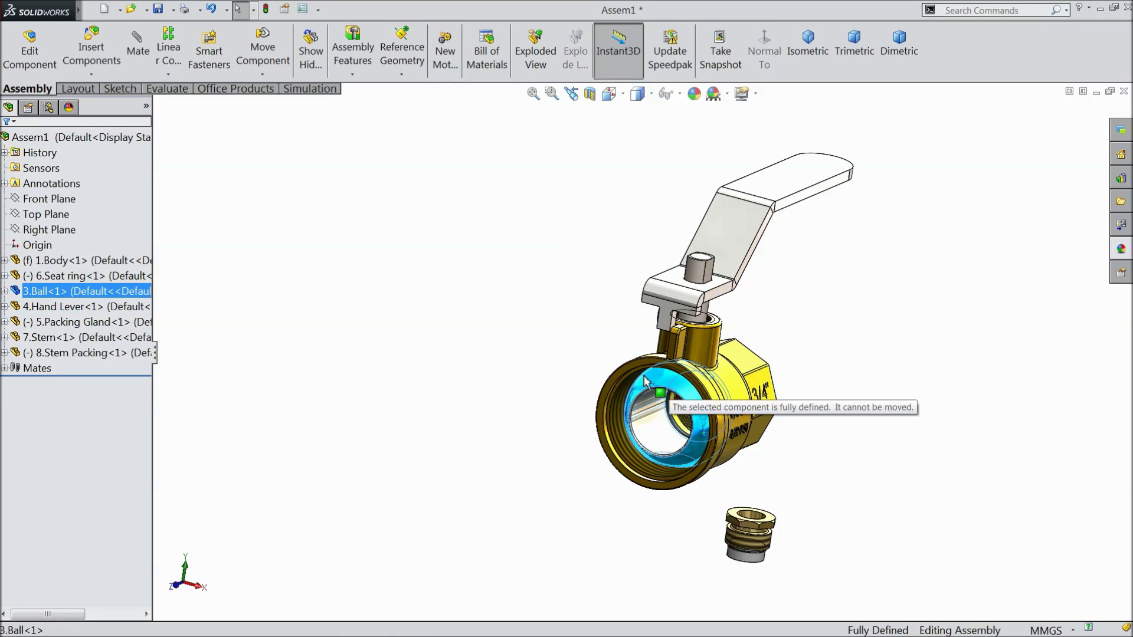
pyautogui.moveTo(559, 302)
pyautogui.mouseDown(button='middle')
pyautogui.moveTo(590, 303)
pyautogui.moveTo(541, 296)
pyautogui.mouseUp(button='middle')
pyautogui.scroll(-2, 767, 378)
pyautogui.click(479, 342)
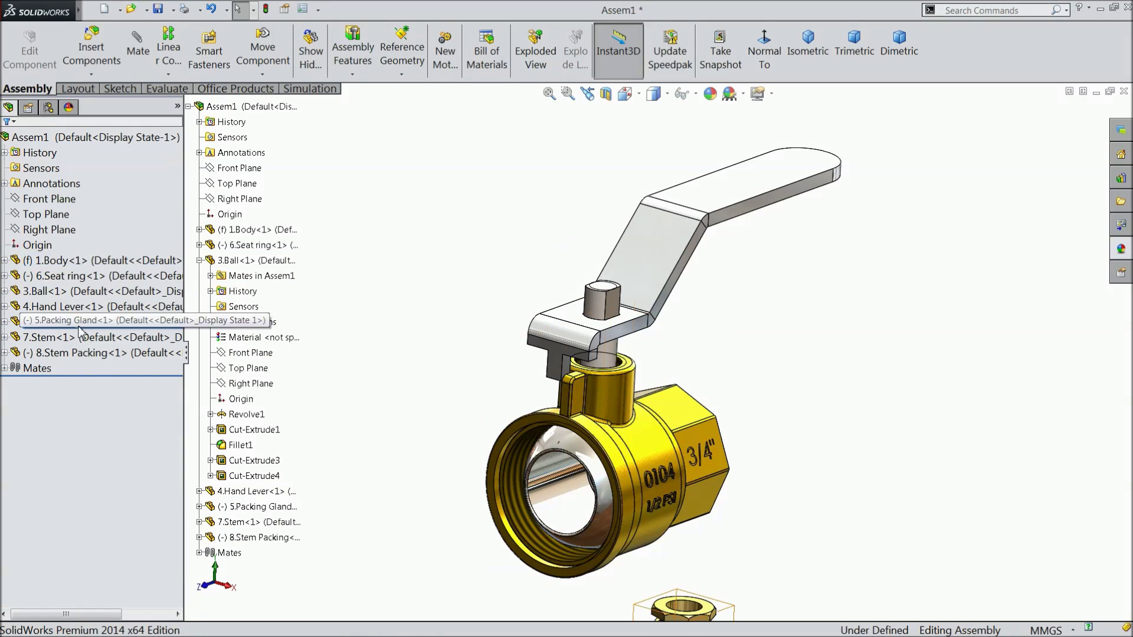
# Step: Delete the ball's Coincident11 (Origin) mate
pyautogui.click(544, 449)
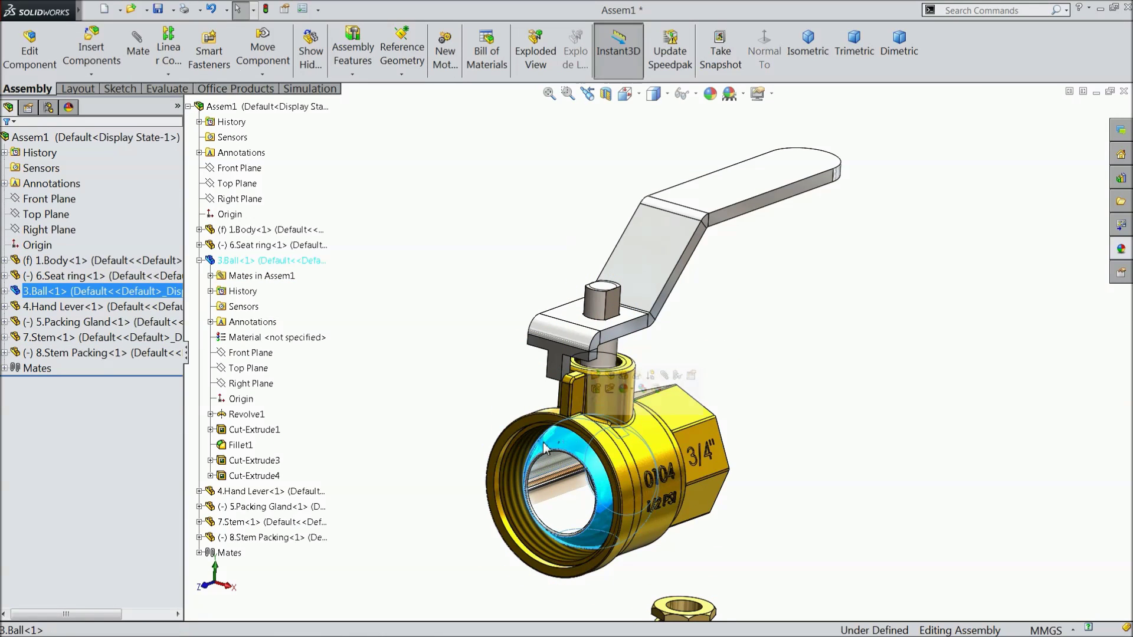
pyautogui.click(4, 292)
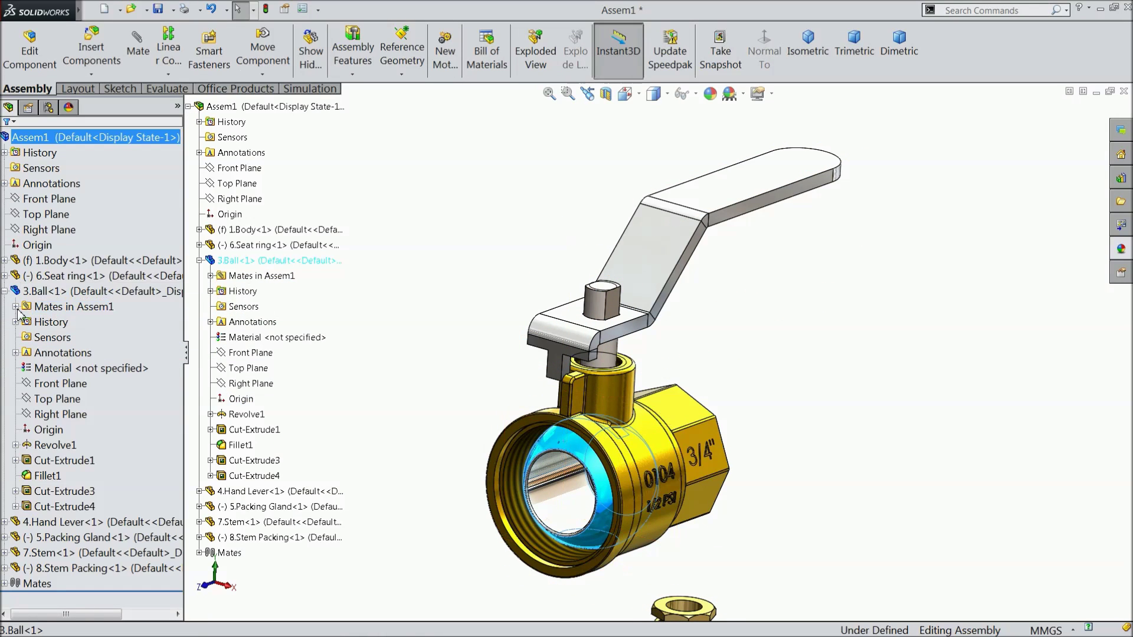
pyautogui.click(16, 307)
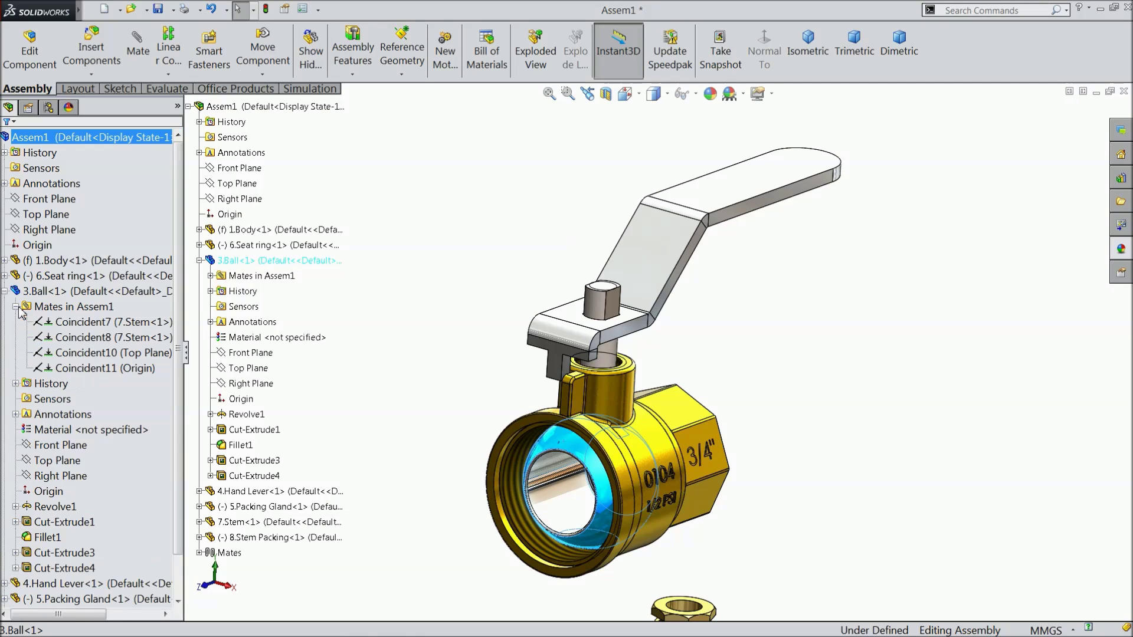
pyautogui.click(85, 371)
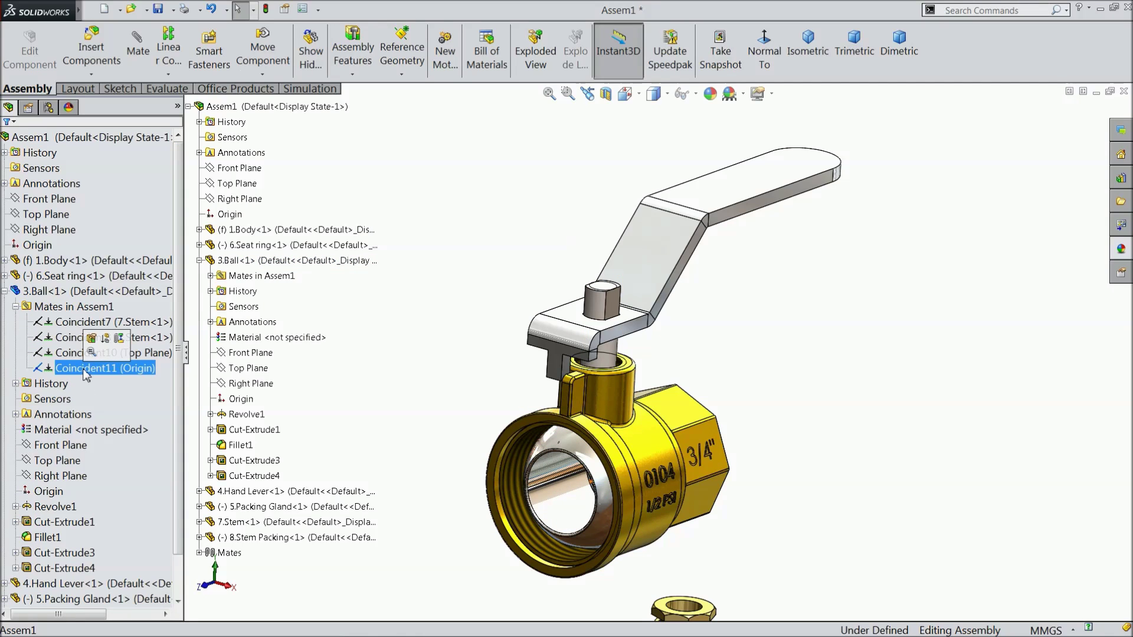
pyautogui.rightClick(86, 374)
pyautogui.click(129, 420)
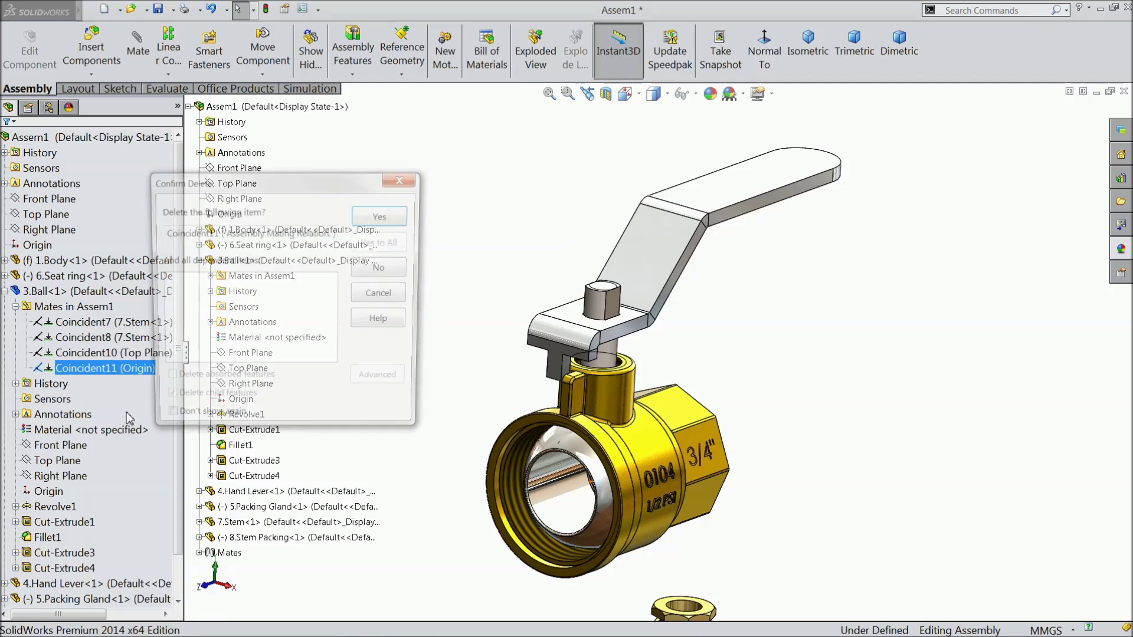
pyautogui.click(384, 216)
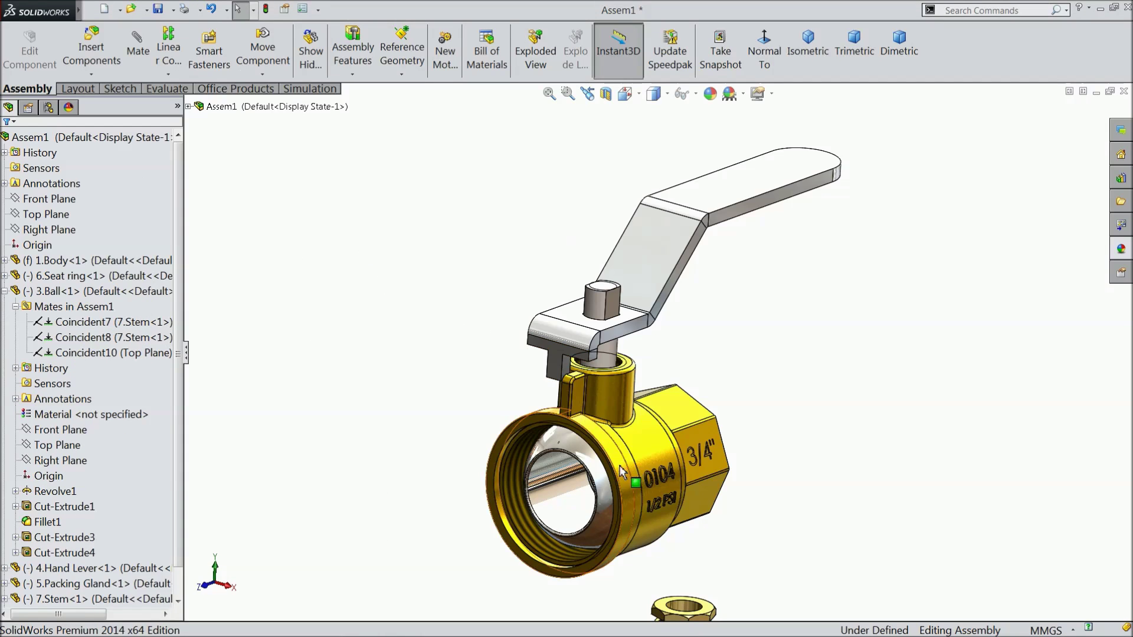
# Step: Pull the freed lever, stem and ball away from the valve body
pyautogui.scroll(2, 649, 452)
pyautogui.scroll(-1, 648, 447)
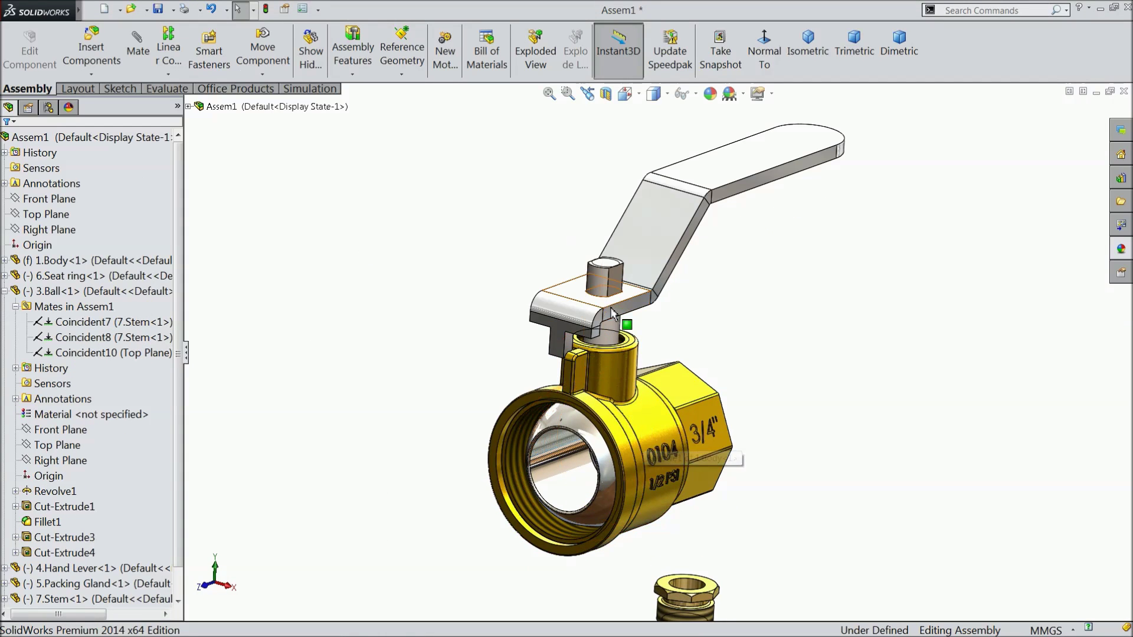
pyautogui.moveTo(614, 311); pyautogui.dragTo(408, 259)
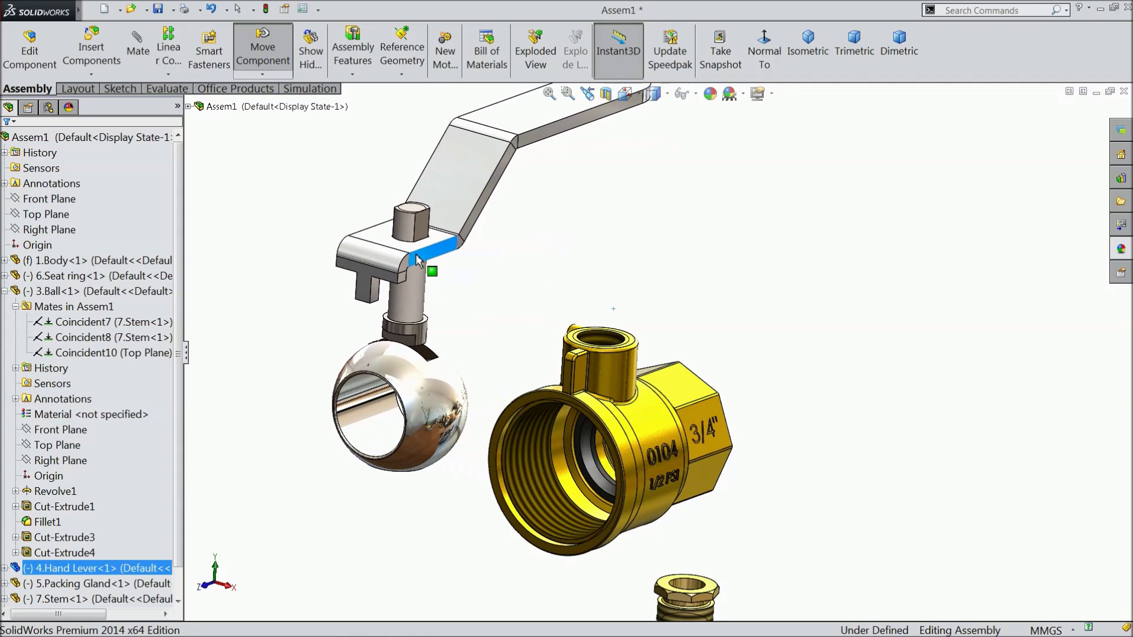
pyautogui.press('Escape')
pyautogui.press('Escape')
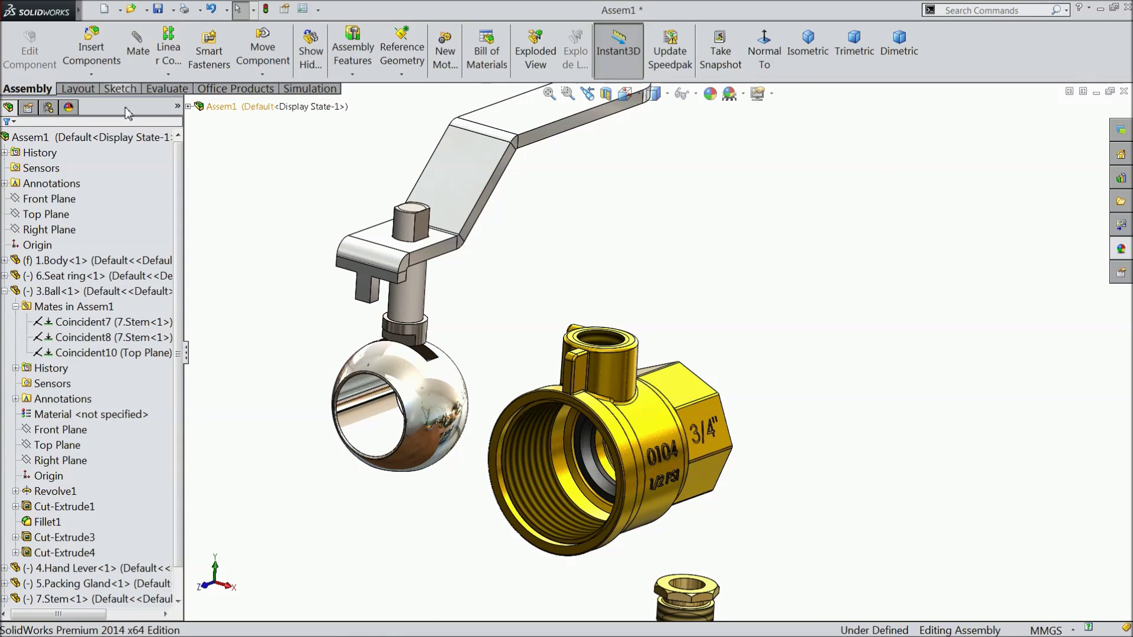
pyautogui.click(5, 291)
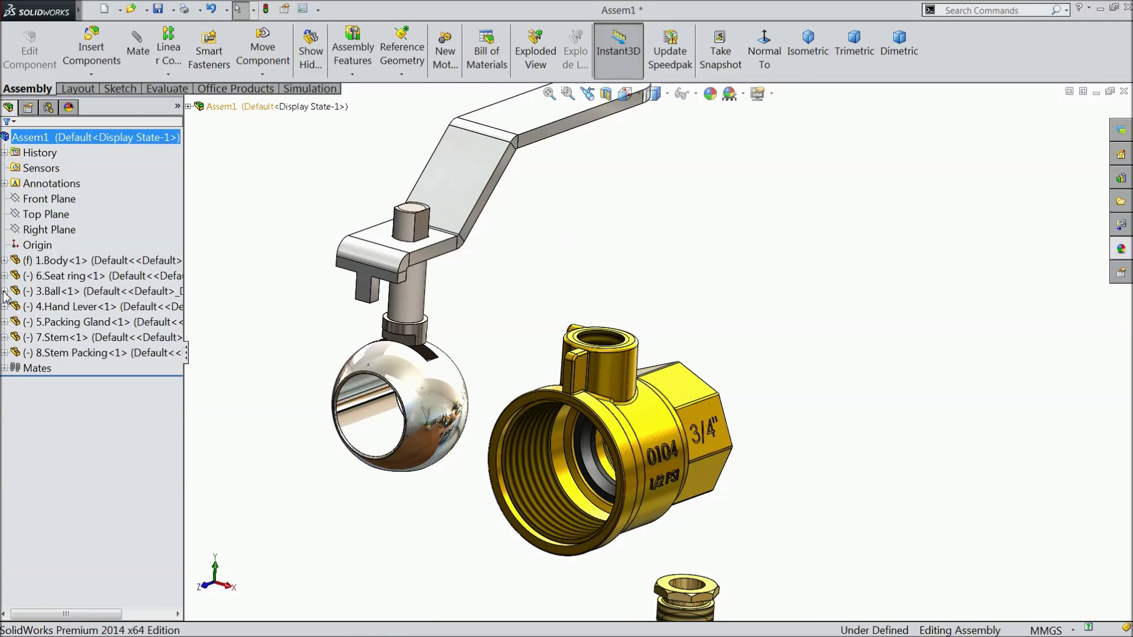
# Step: Mate the stem concentric with the body's top-hole bore, then swing the lever to confirm it still turns
pyautogui.click(138, 51)
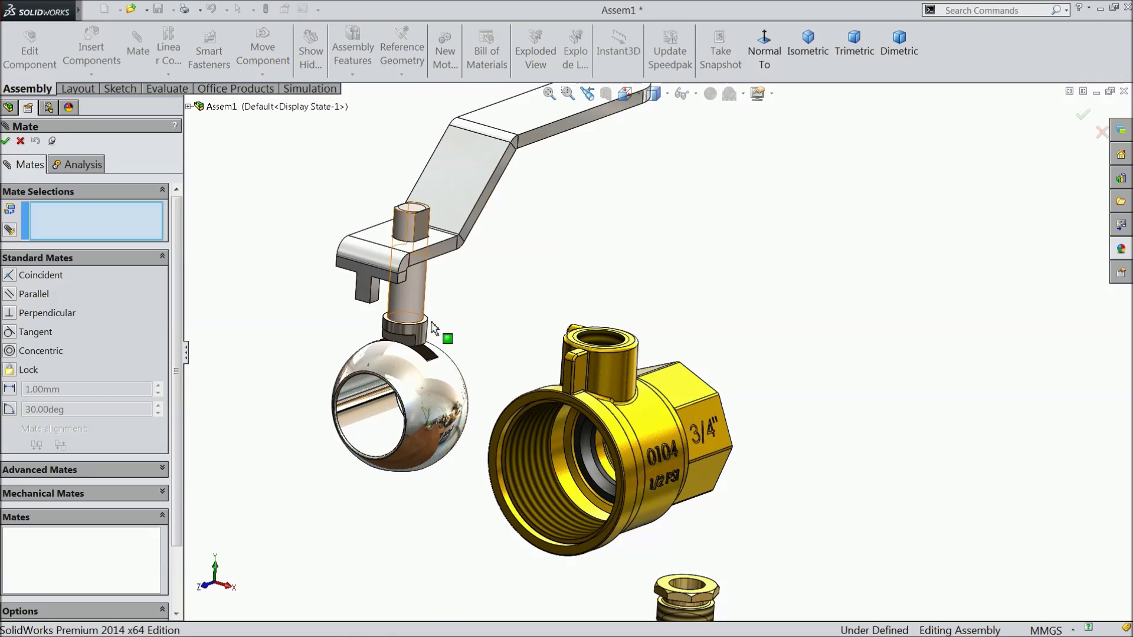
pyautogui.click(605, 340)
pyautogui.moveTo(605, 340); pyautogui.dragTo(596, 431, button='middle')
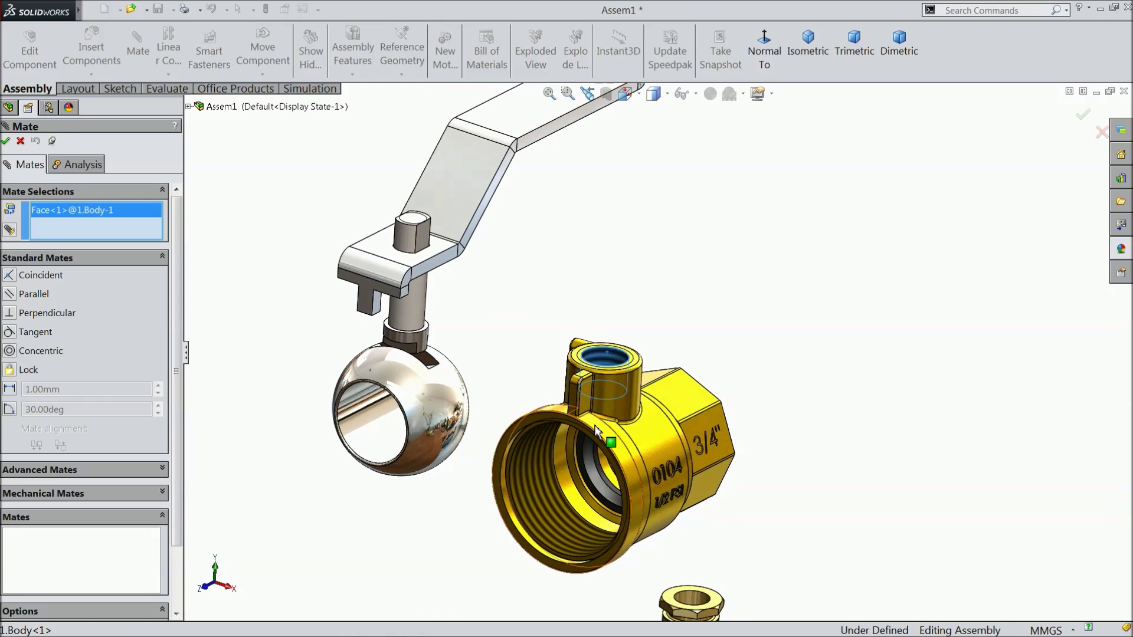
pyautogui.scroll(-3, 596, 430)
pyautogui.click(327, 245)
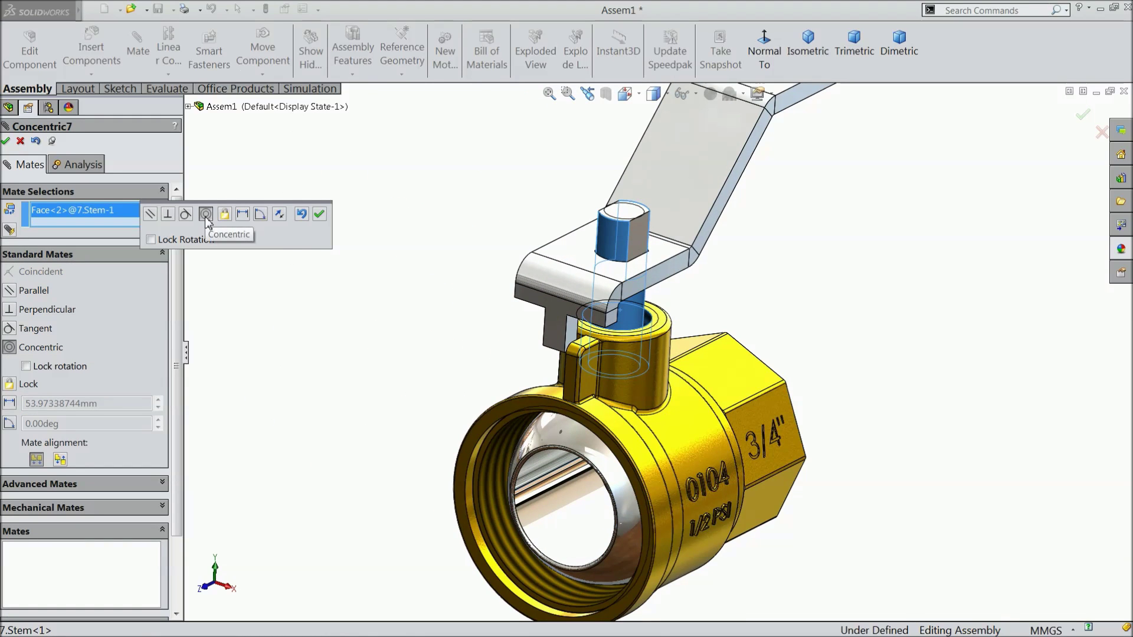
pyautogui.click(319, 214)
pyautogui.scroll(2, 655, 360)
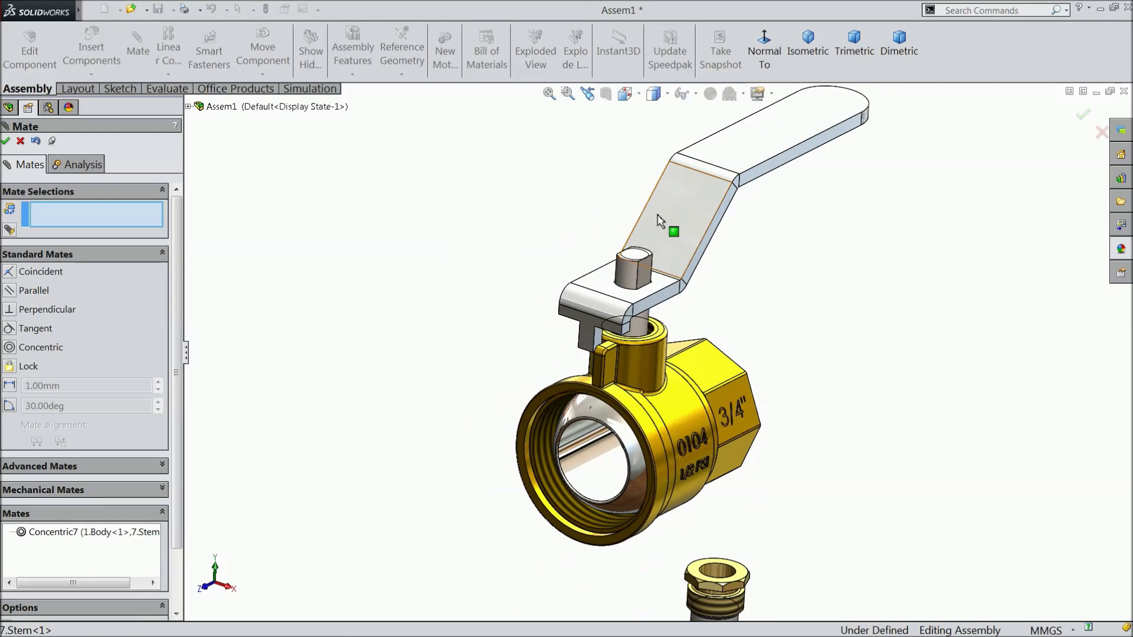
pyautogui.moveTo(685, 188); pyautogui.dragTo(717, 182)
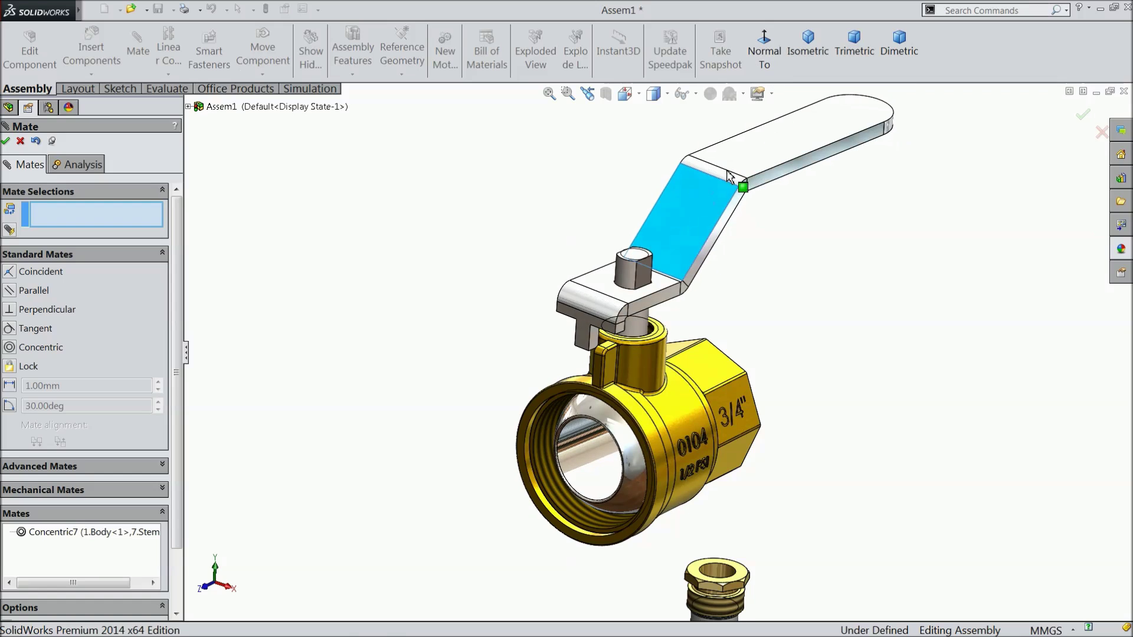
pyautogui.click(21, 141)
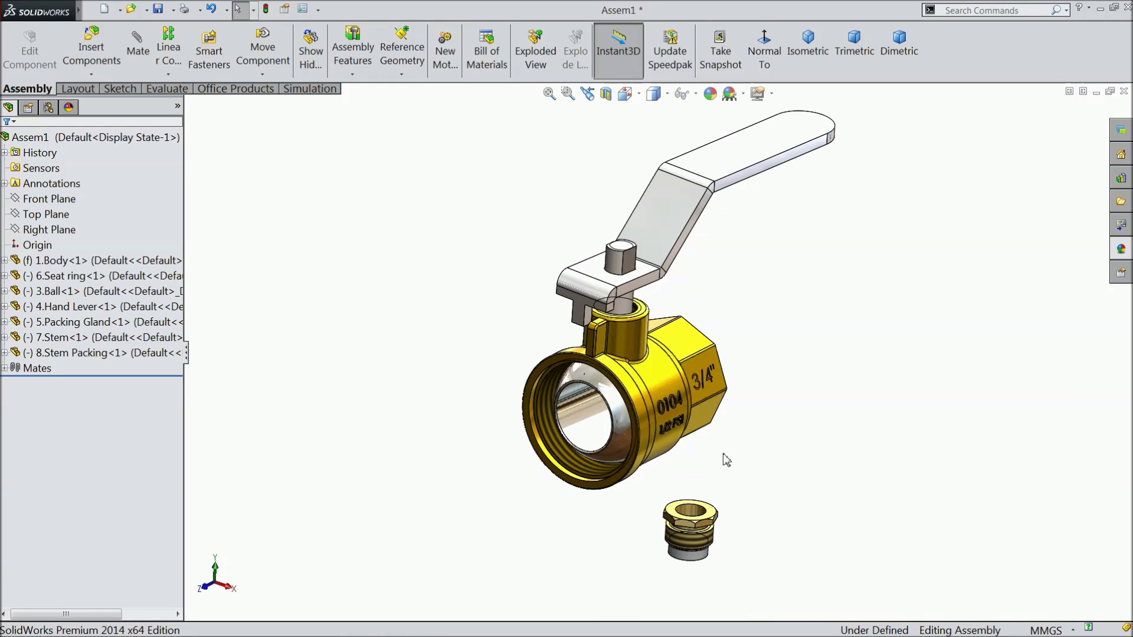
# Step: Move the packing gland beside the valve top and mate it concentric with the stem
pyautogui.scroll(-2, 692, 536)
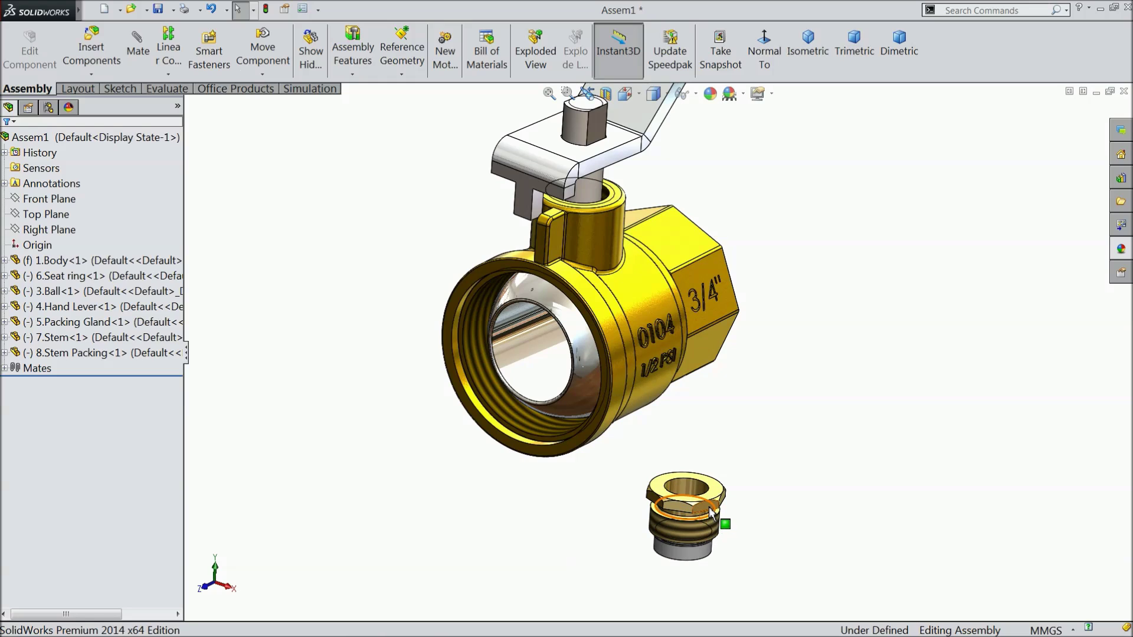
pyautogui.moveTo(712, 512); pyautogui.dragTo(698, 188)
pyautogui.scroll(-4, 575, 186)
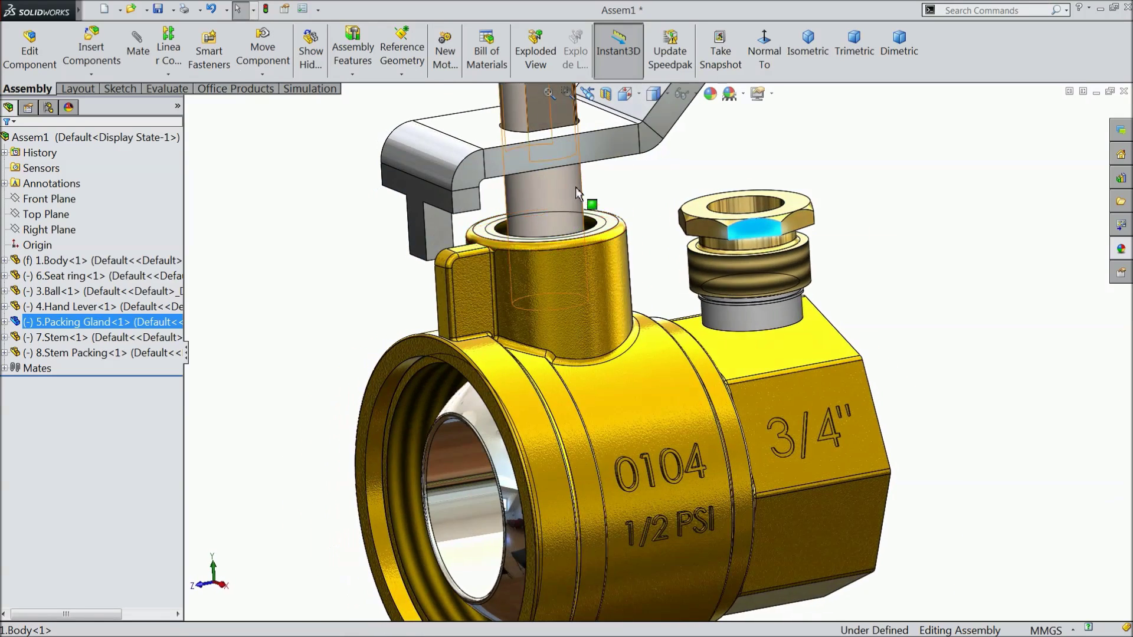
pyautogui.scroll(-2, 575, 186)
pyautogui.click(485, 226)
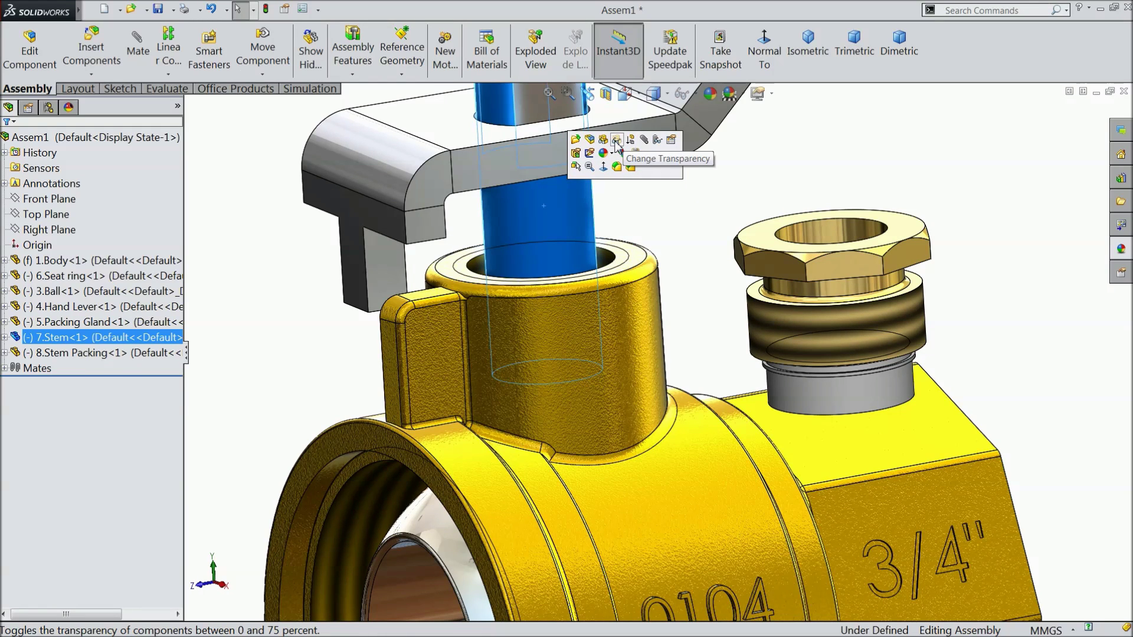
pyautogui.click(645, 142)
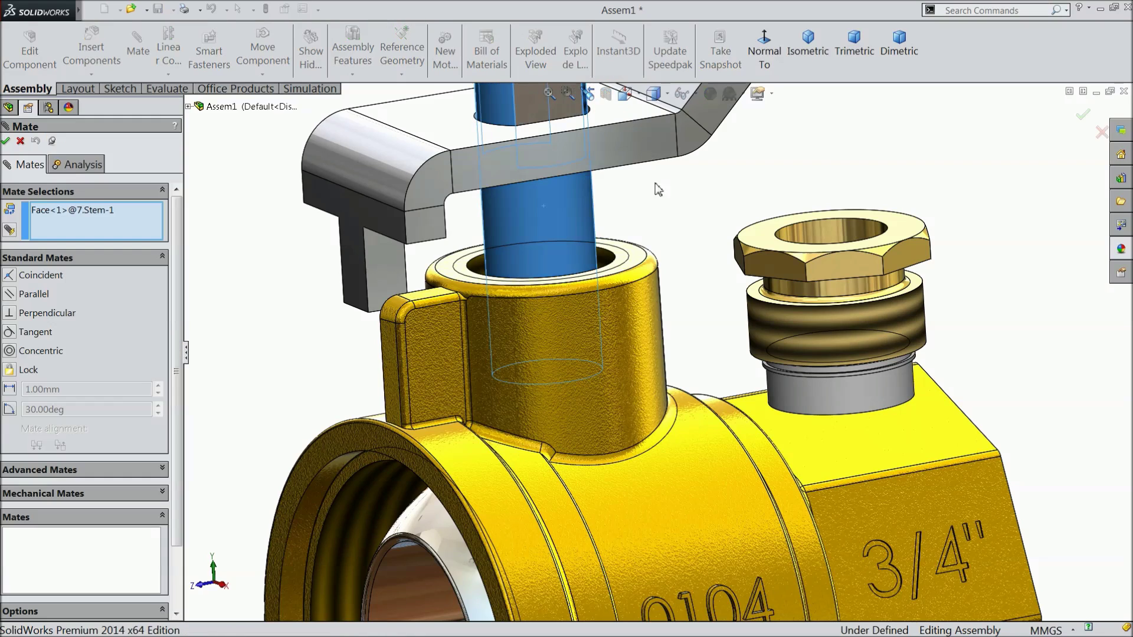
pyautogui.click(827, 233)
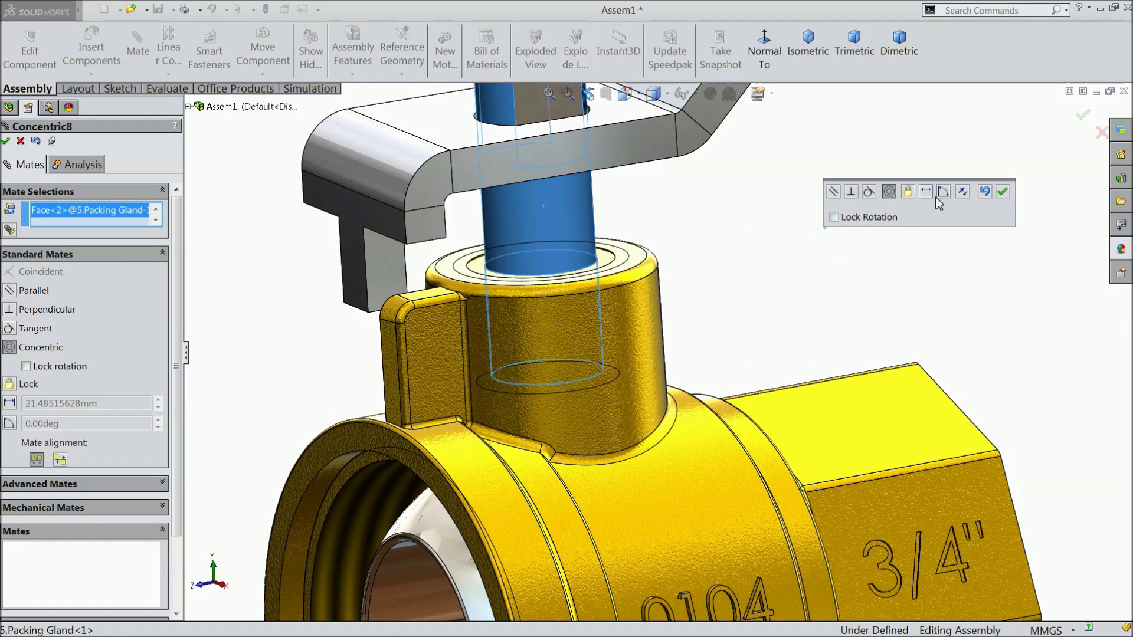
pyautogui.click(1003, 191)
# Step: Seat the packing gland flat on the body's top boss with a coincident mate
pyautogui.moveTo(616, 255); pyautogui.dragTo(609, 171)
pyautogui.scroll(-10, 626, 319)
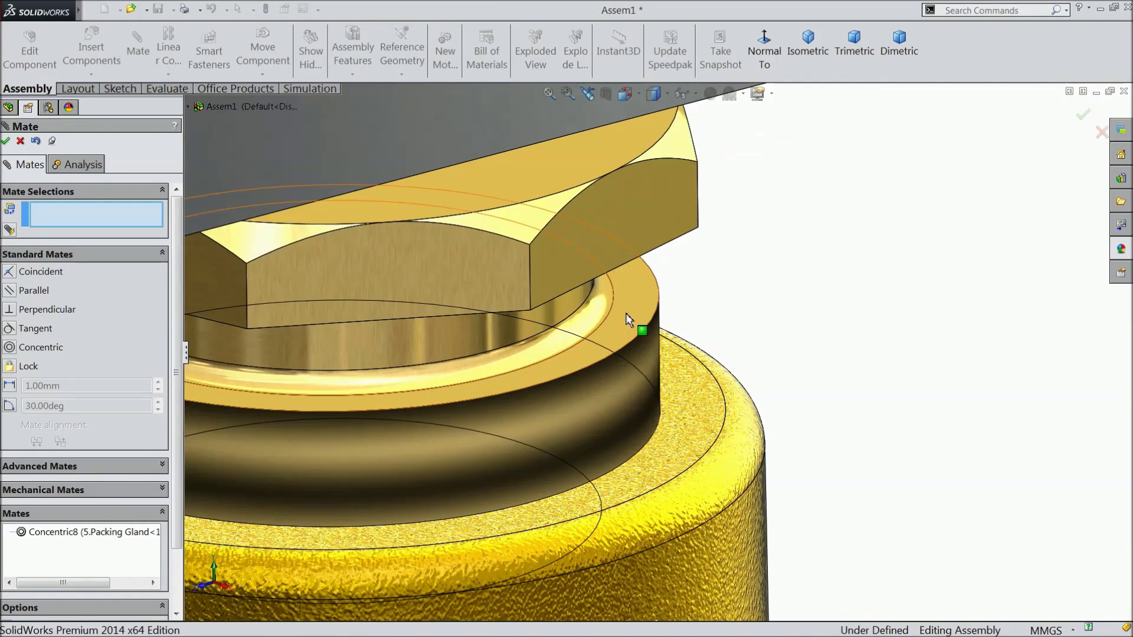
pyautogui.click(628, 319)
pyautogui.click(684, 404)
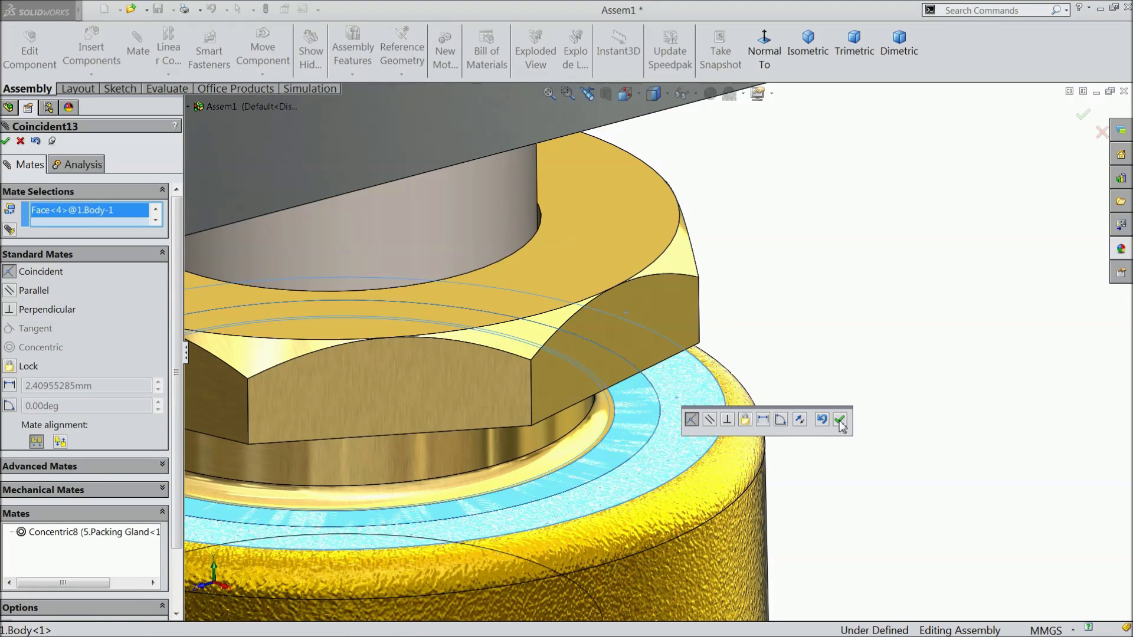
pyautogui.click(840, 420)
pyautogui.scroll(10, 718, 378)
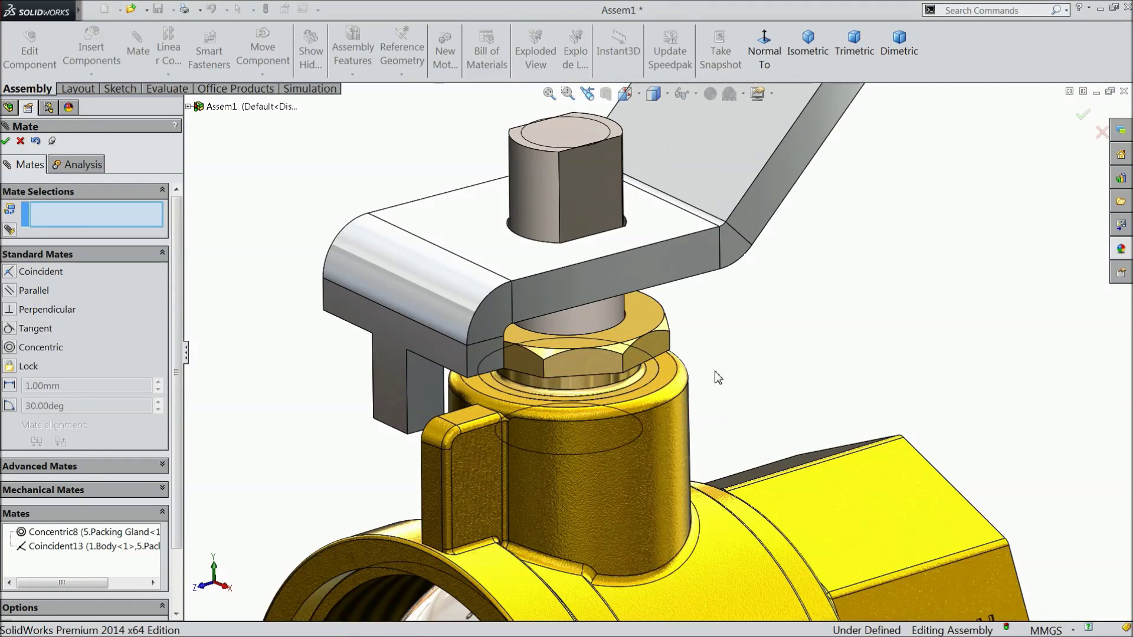
pyautogui.moveTo(763, 385)
pyautogui.mouseDown(button='middle')
pyautogui.moveTo(764, 317)
pyautogui.moveTo(760, 349)
pyautogui.moveTo(736, 329)
pyautogui.moveTo(751, 391)
pyautogui.mouseUp(button='middle')
pyautogui.scroll(4, 749, 353)
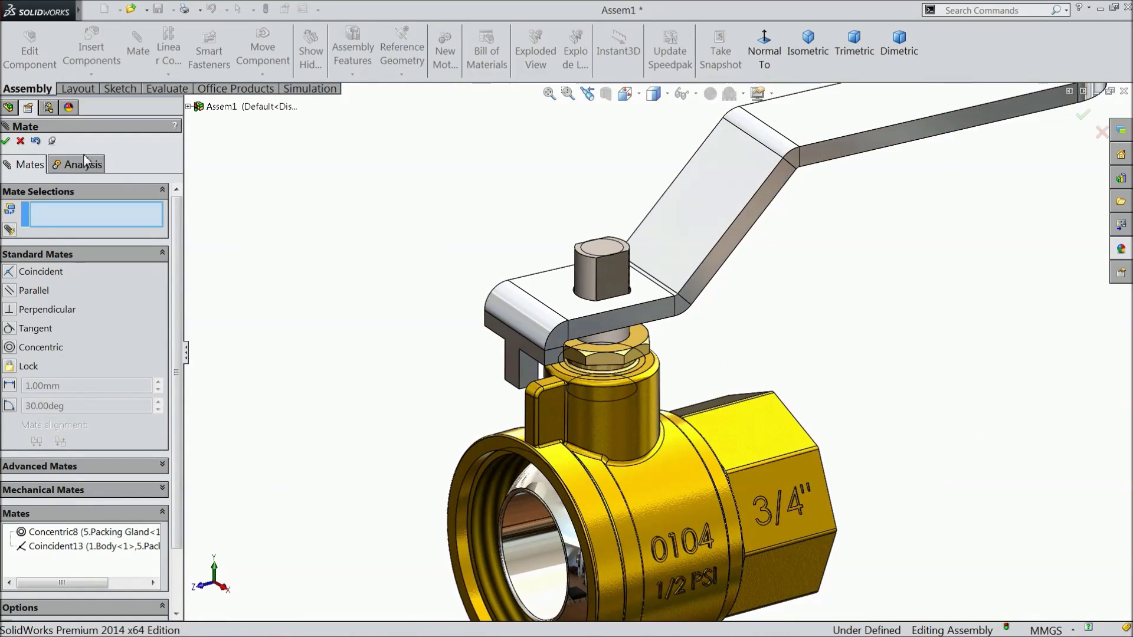
# Step: Insert the 9.Grip part and place it in the assembly beside the hand lever
pyautogui.click(20, 141)
pyautogui.click(90, 59)
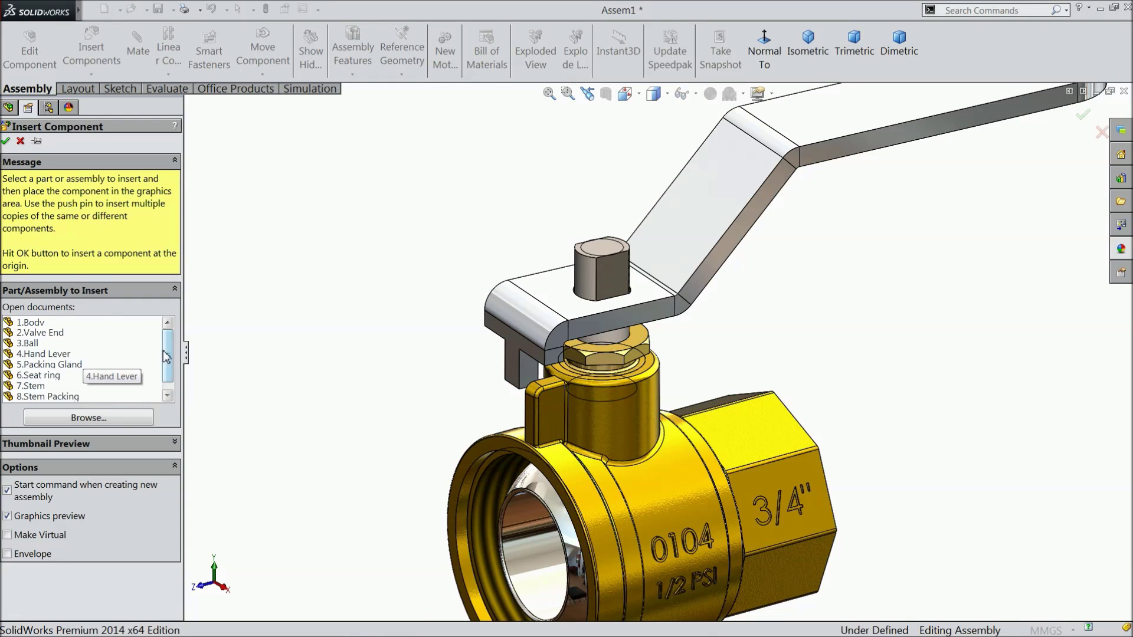
pyautogui.scroll(-1, 166, 357)
pyautogui.click(35, 396)
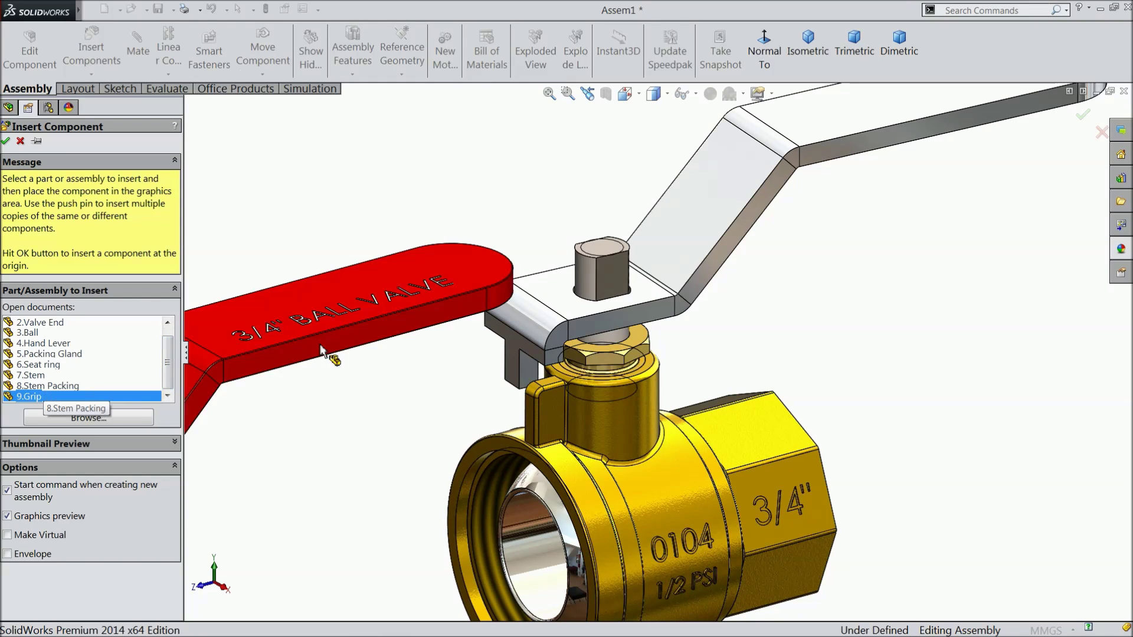
pyautogui.scroll(4, 472, 307)
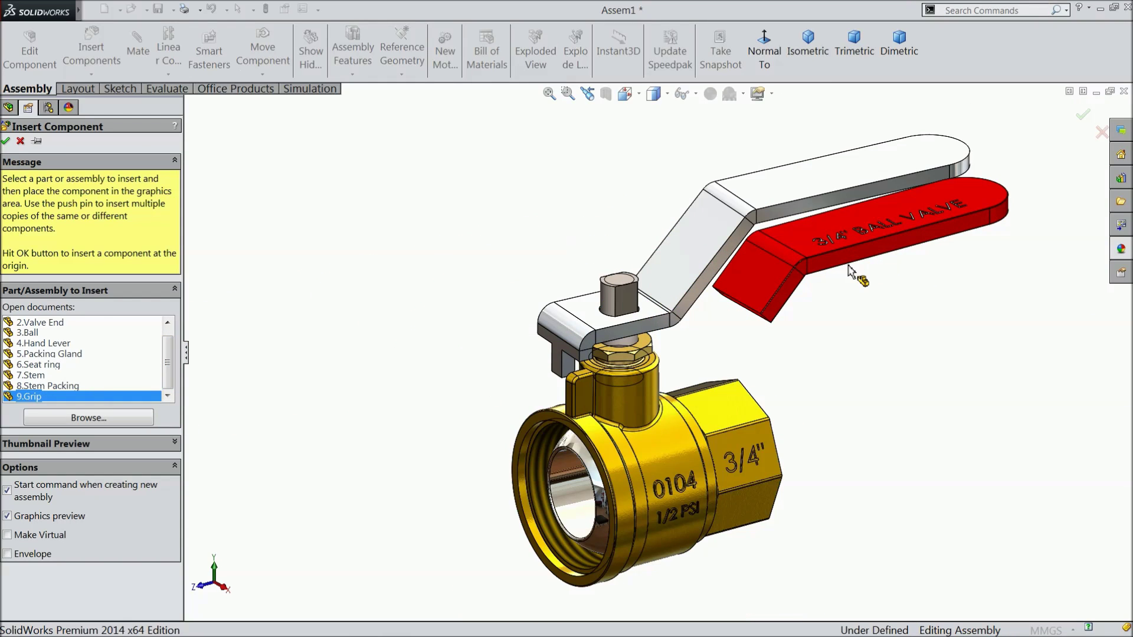
pyautogui.click(850, 272)
pyautogui.scroll(-4, 826, 283)
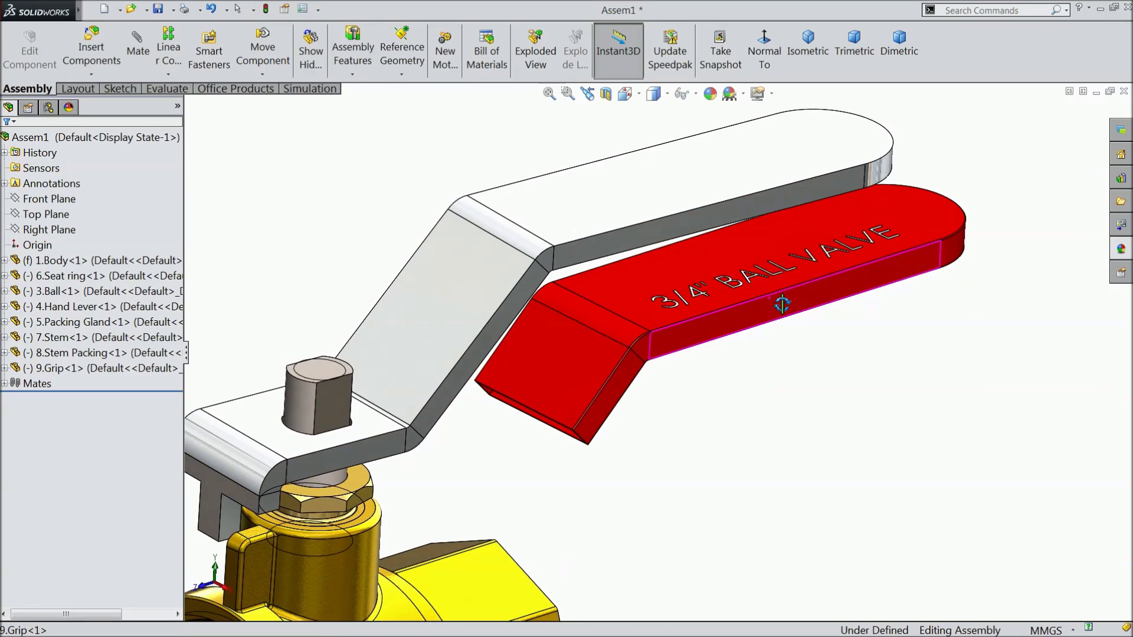
pyautogui.scroll(-2, 726, 328)
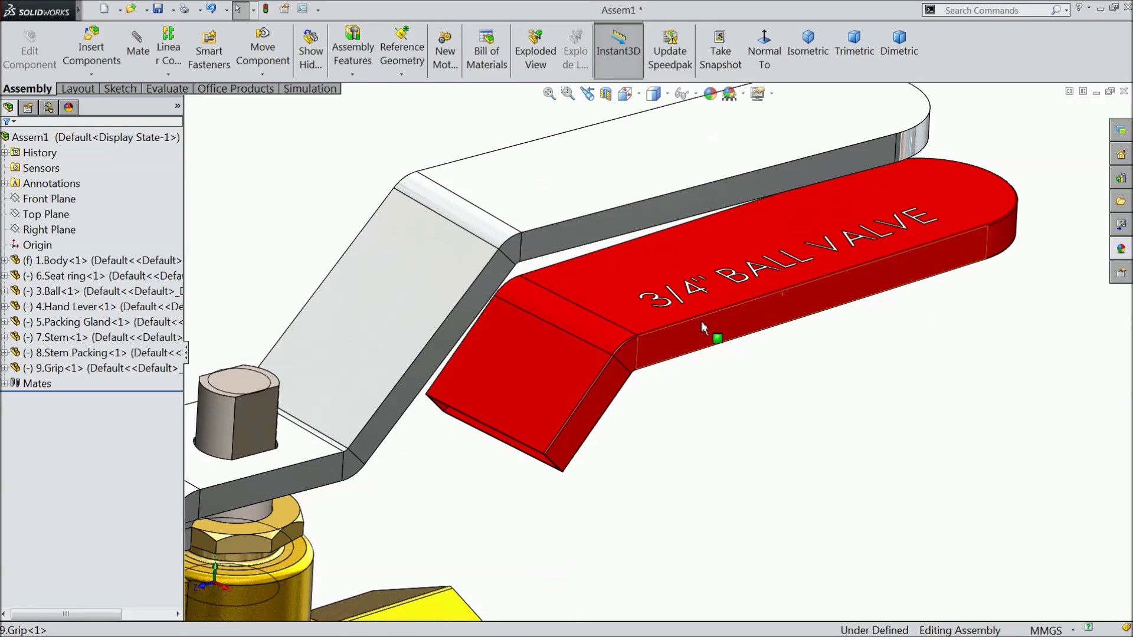
pyautogui.click(140, 47)
# Step: Mate the hand lever's angled face coincident with the grip's angled face
pyautogui.click(421, 305)
pyautogui.moveTo(490, 419); pyautogui.dragTo(512, 416, button='middle')
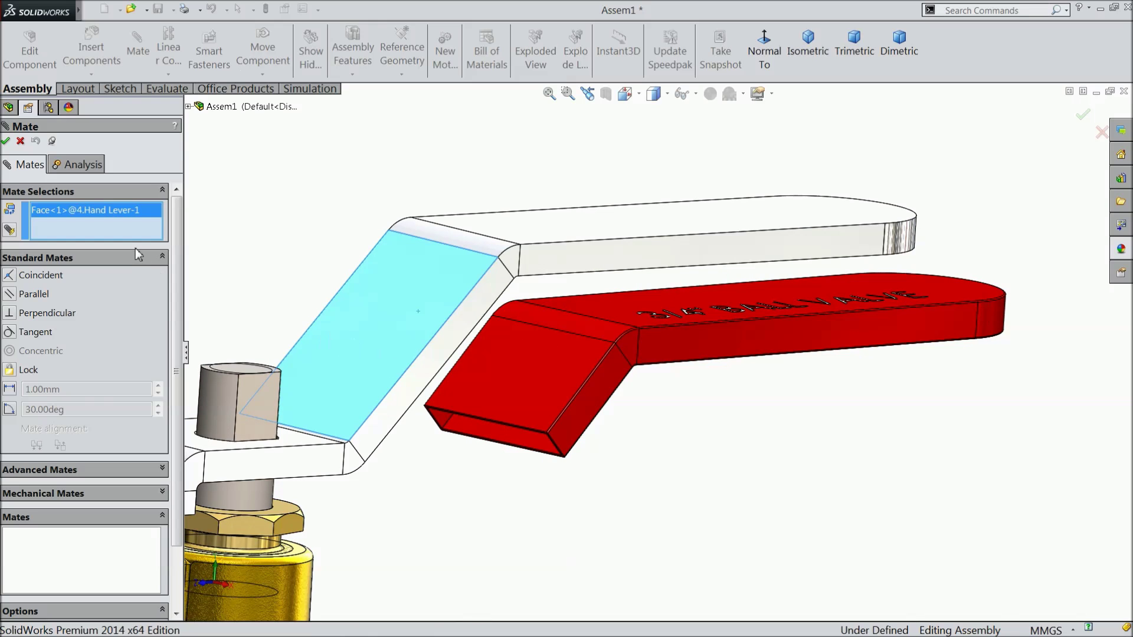
pyautogui.moveTo(474, 426); pyautogui.dragTo(461, 338, button='middle')
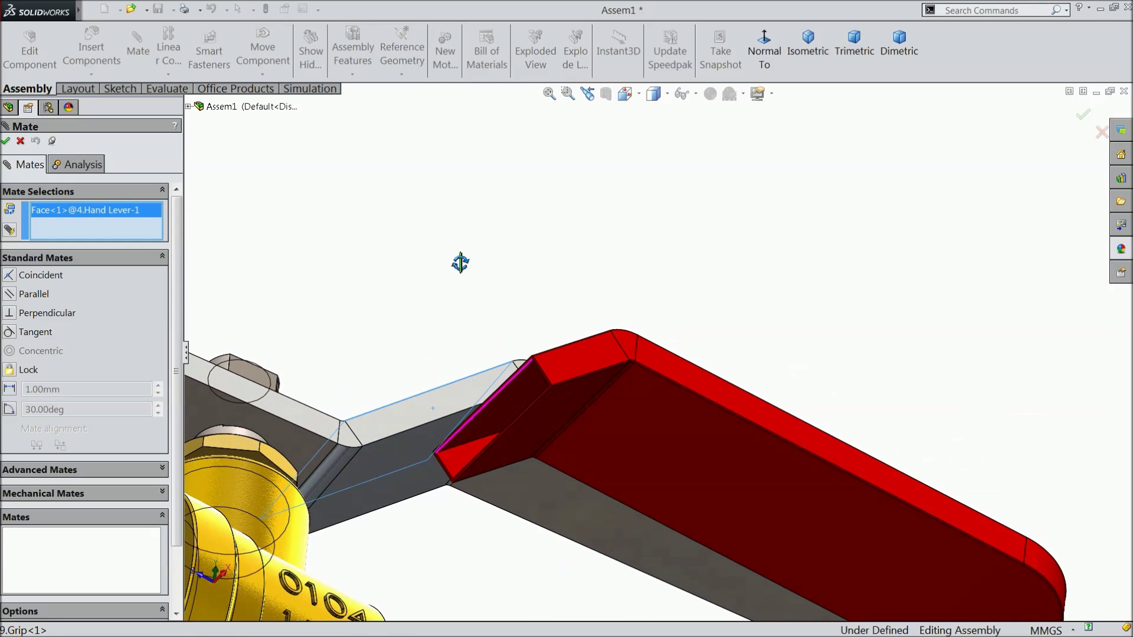
pyautogui.click(500, 407)
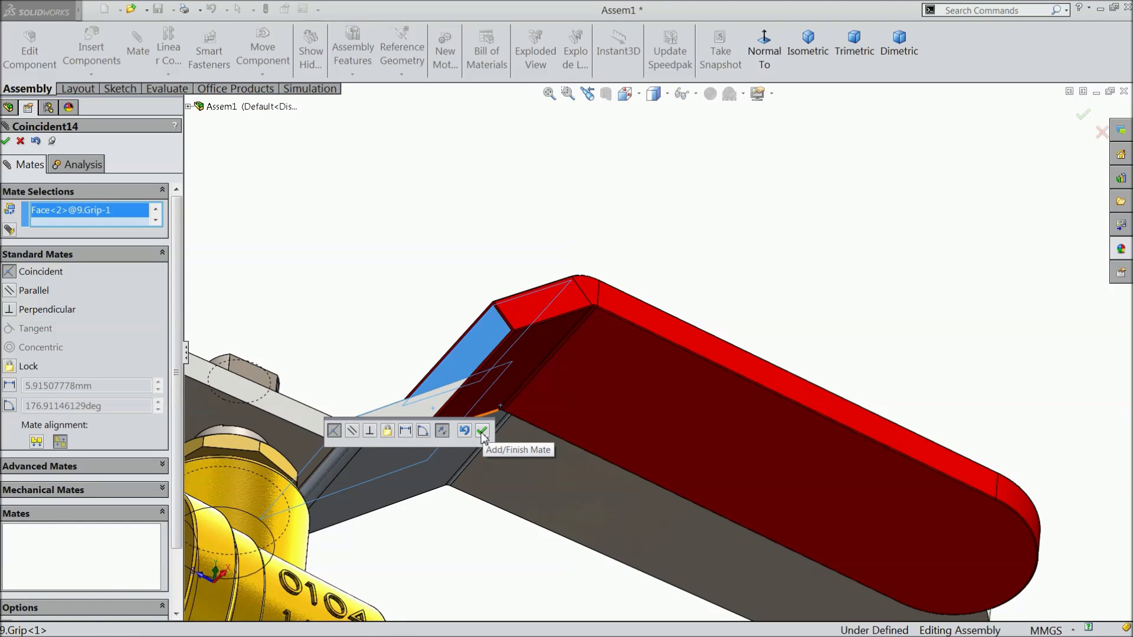
pyautogui.click(481, 432)
pyautogui.scroll(4, 481, 407)
pyautogui.moveTo(483, 287); pyautogui.dragTo(481, 469, button='middle')
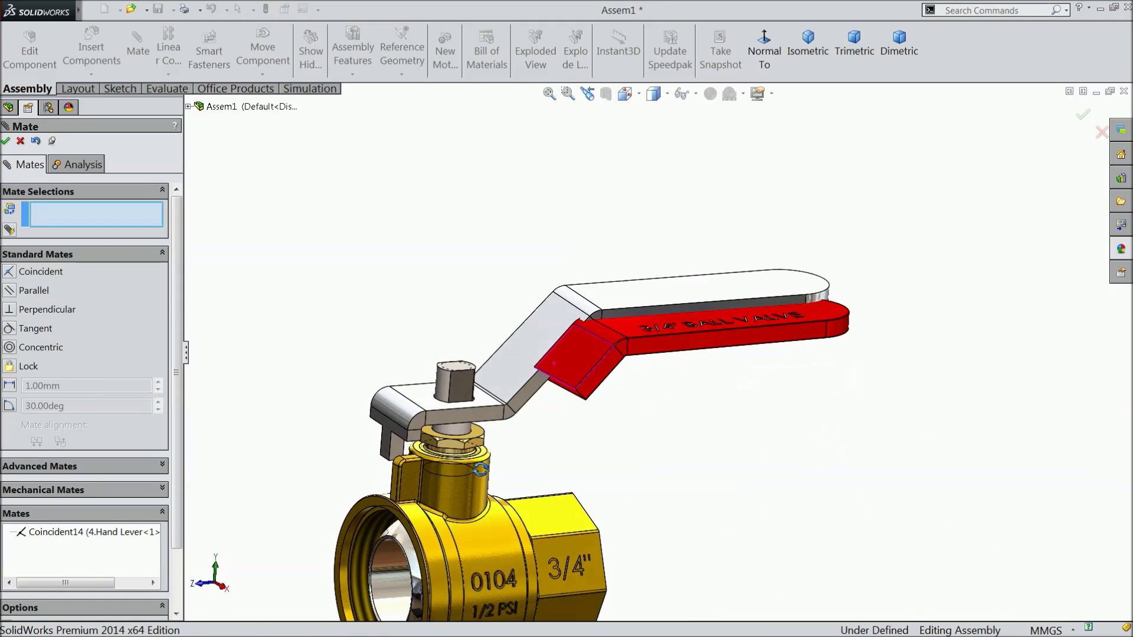
# Step: Start an advanced Width mate using the hand lever's two side faces
pyautogui.click(45, 253)
pyautogui.click(33, 269)
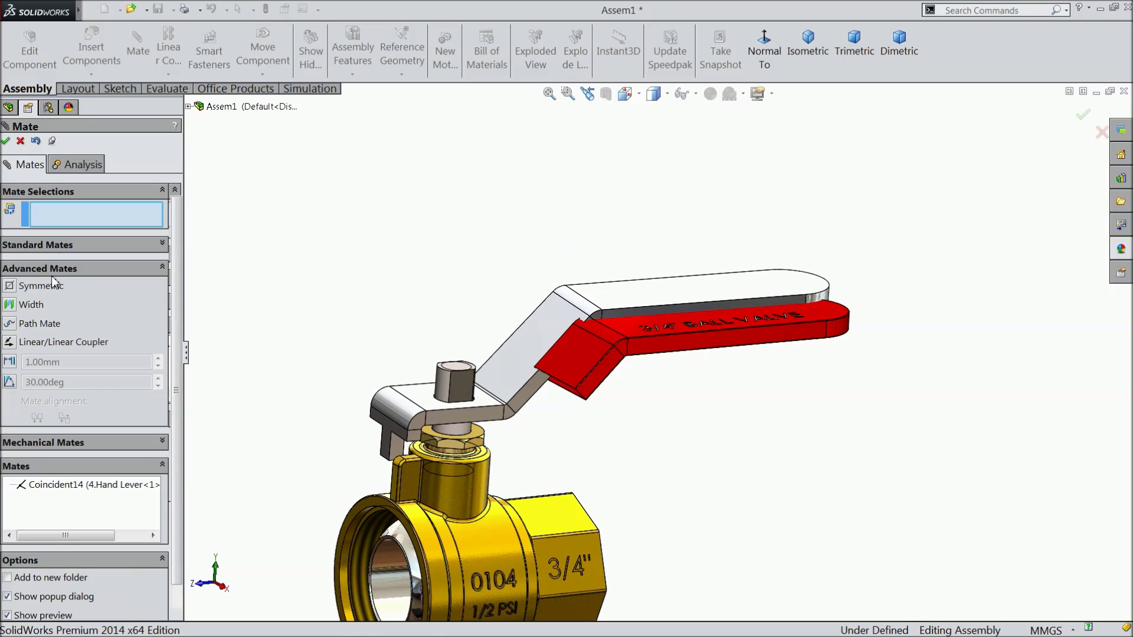
pyautogui.click(29, 305)
pyautogui.scroll(-5, 653, 355)
pyautogui.click(614, 342)
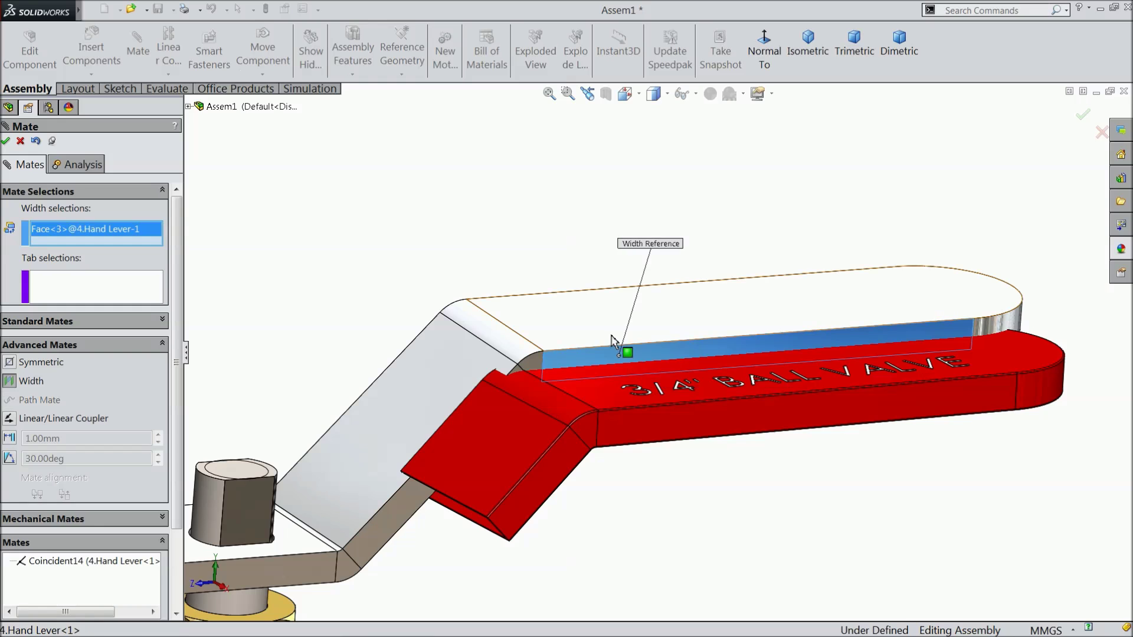
pyautogui.moveTo(582, 266); pyautogui.dragTo(558, 292, button='middle')
pyautogui.click(527, 317)
# Step: Complete the Width mate with the grip's two side faces, centring the grip on the lever
pyautogui.scroll(3, 817, 415)
pyautogui.scroll(1, 815, 409)
pyautogui.moveTo(751, 407); pyautogui.dragTo(798, 422)
pyautogui.click(782, 435)
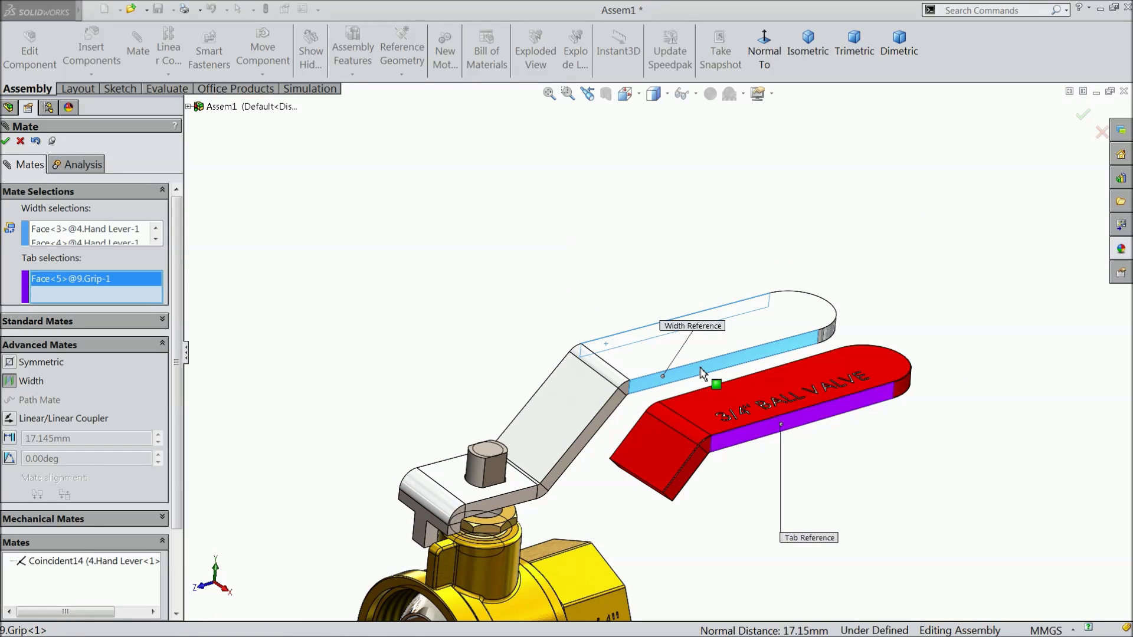
pyautogui.moveTo(783, 435); pyautogui.dragTo(785, 443, button='middle')
pyautogui.scroll(-3, 785, 443)
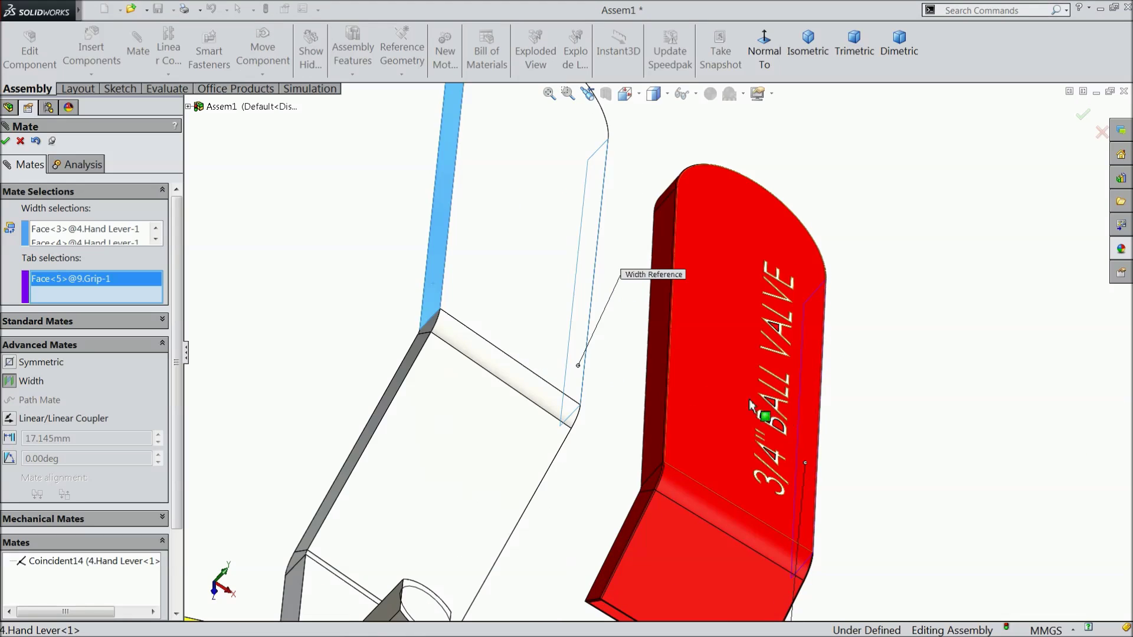
pyautogui.click(662, 362)
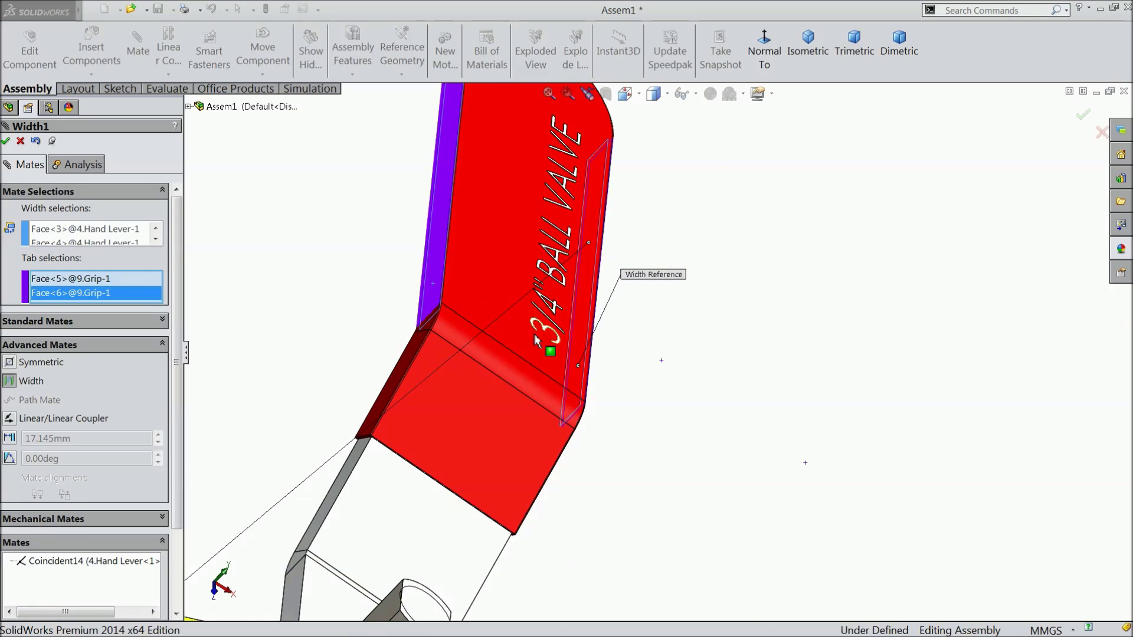
pyautogui.scroll(5, 618, 366)
pyautogui.moveTo(618, 365); pyautogui.dragTo(557, 329, button='middle')
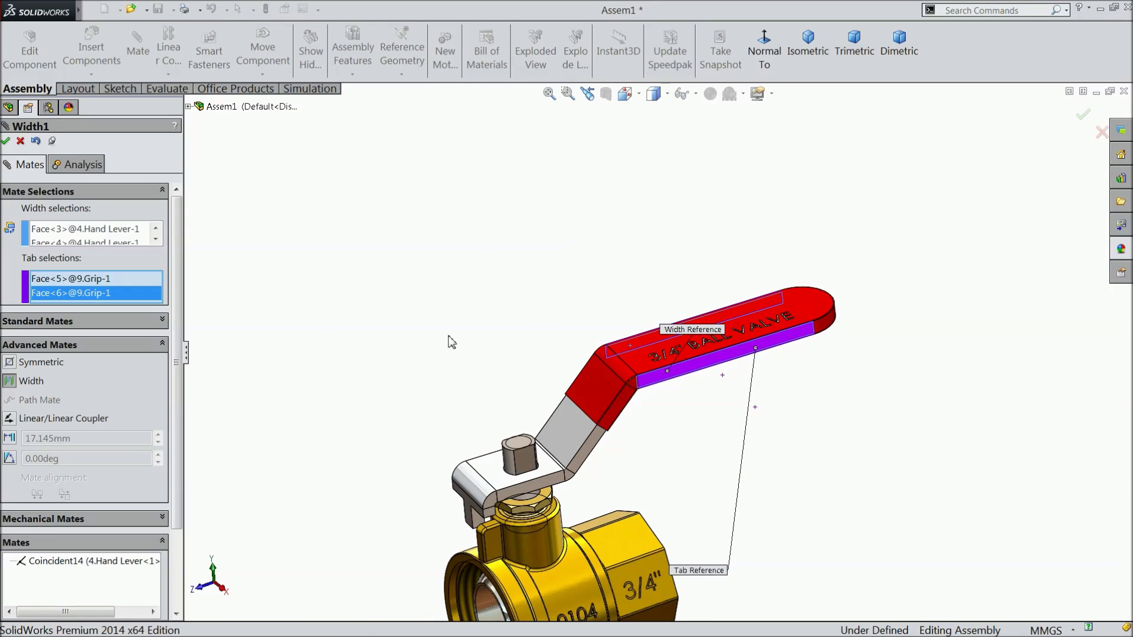
pyautogui.click(7, 141)
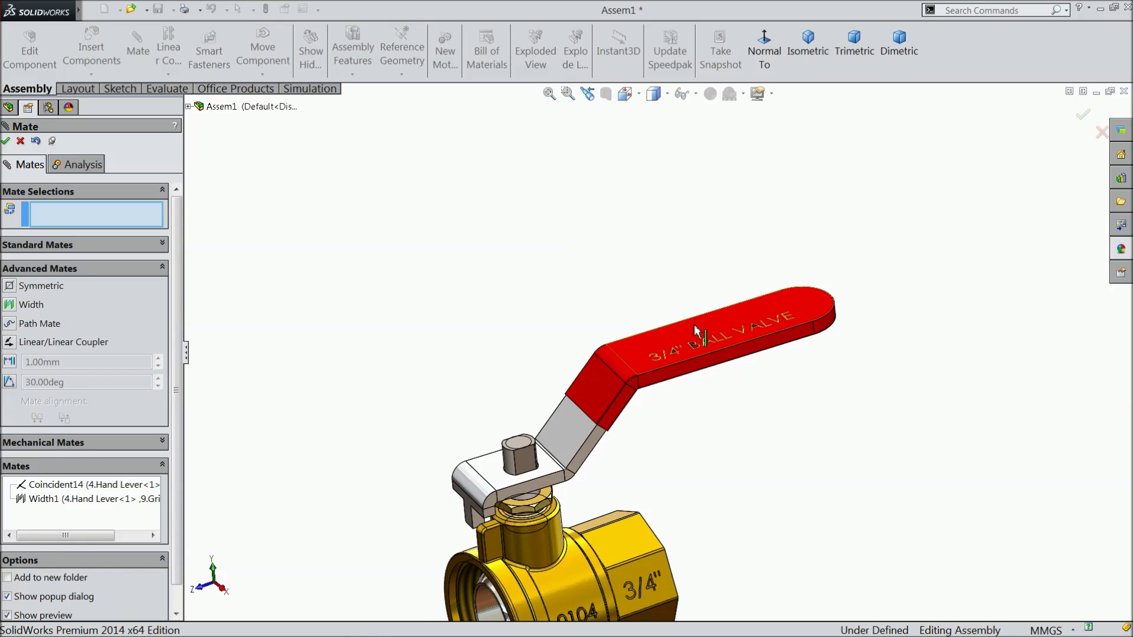
# Step: Mate the grip's curved end concentric with the lever's curved end
pyautogui.scroll(-5, 755, 386)
pyautogui.moveTo(755, 386); pyautogui.dragTo(726, 395, button='middle')
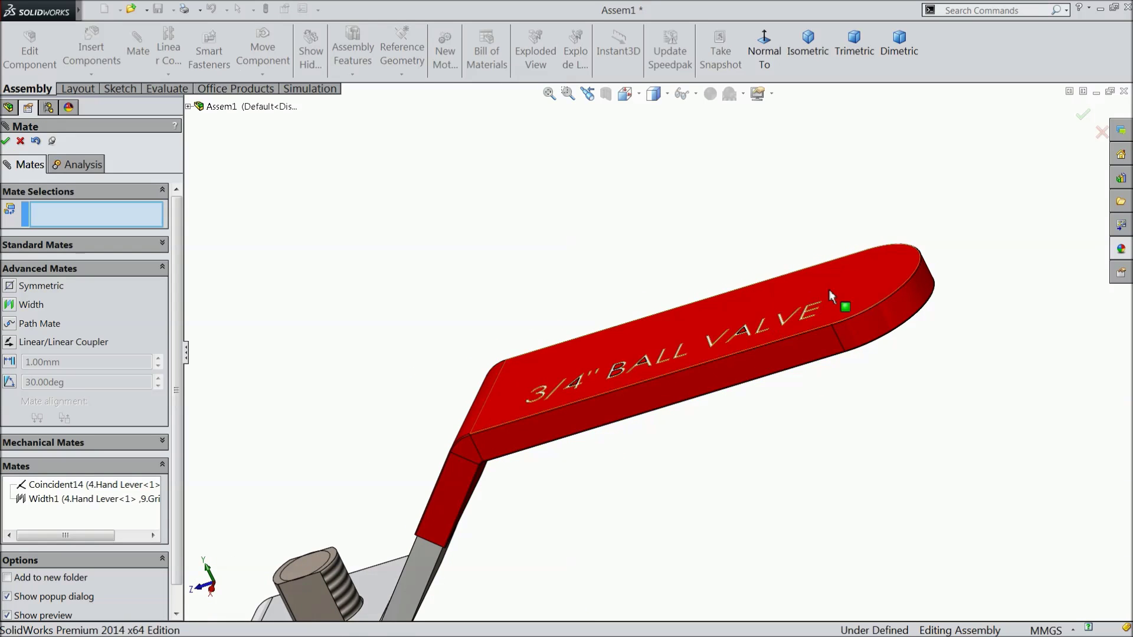
pyautogui.moveTo(830, 289); pyautogui.dragTo(899, 252)
pyautogui.scroll(-5, 933, 370)
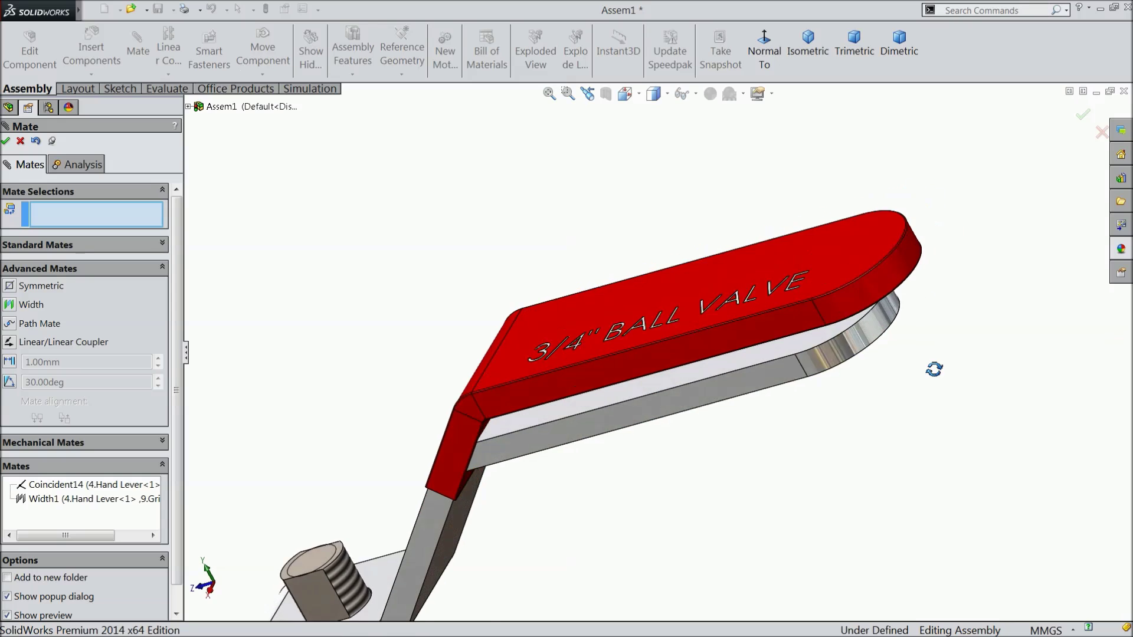
pyautogui.moveTo(783, 397); pyautogui.dragTo(786, 360, button='middle')
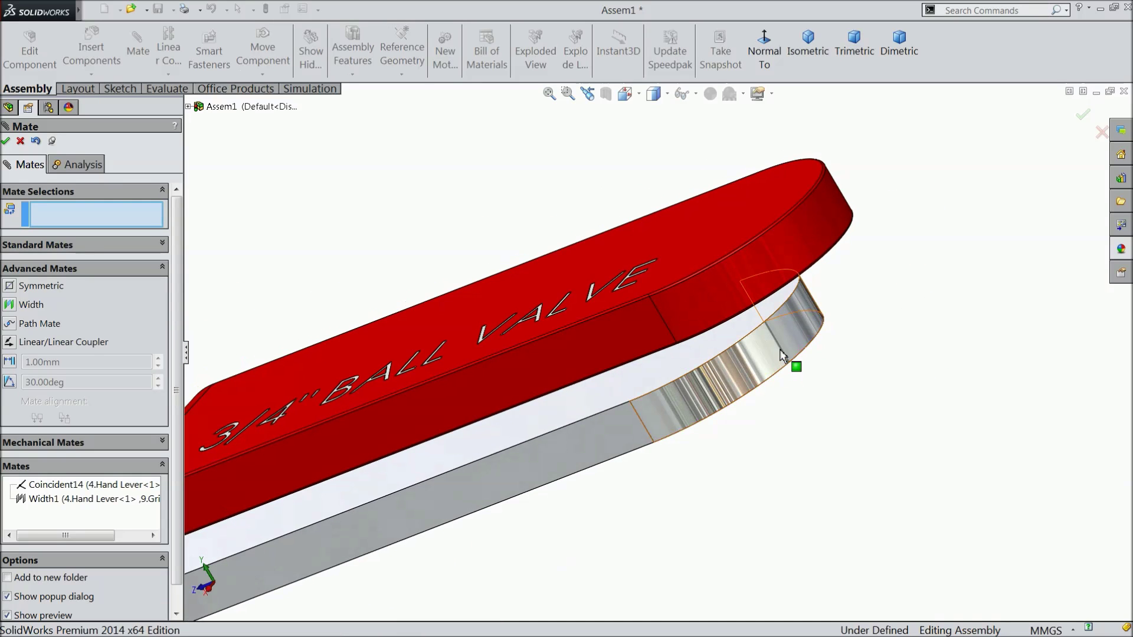
pyautogui.click(787, 367)
pyautogui.click(781, 253)
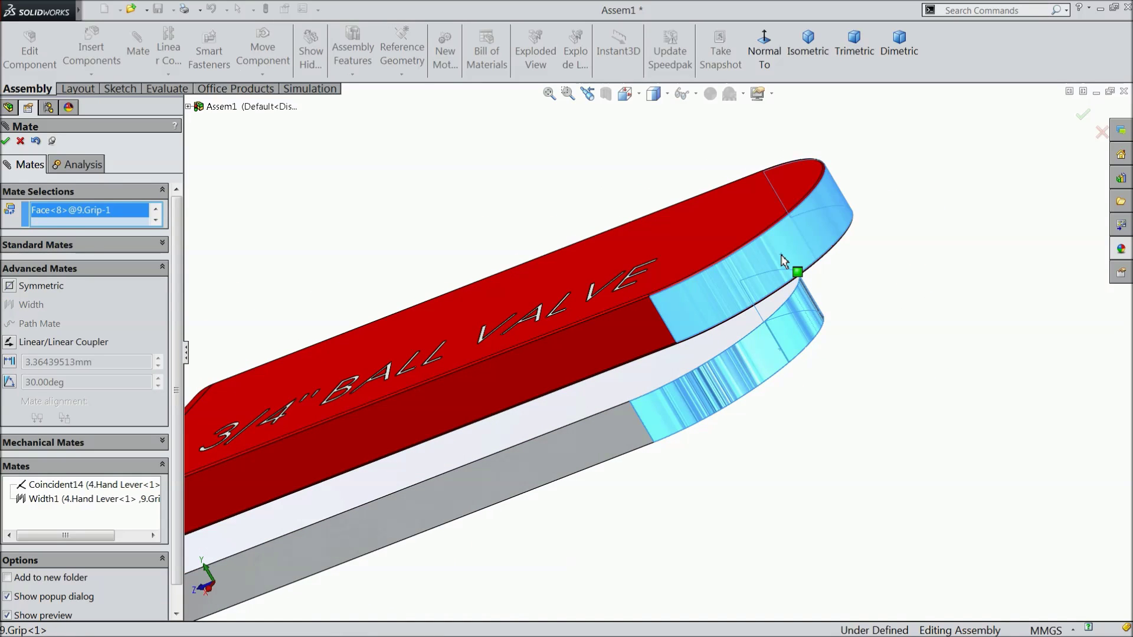
pyautogui.click(67, 246)
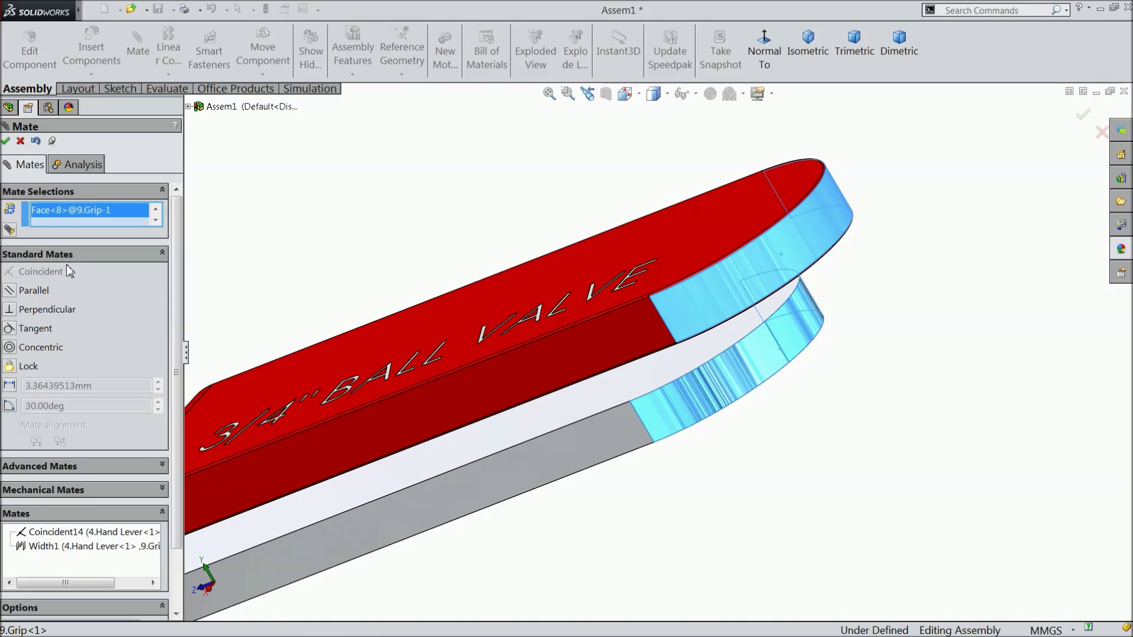
pyautogui.click(10, 348)
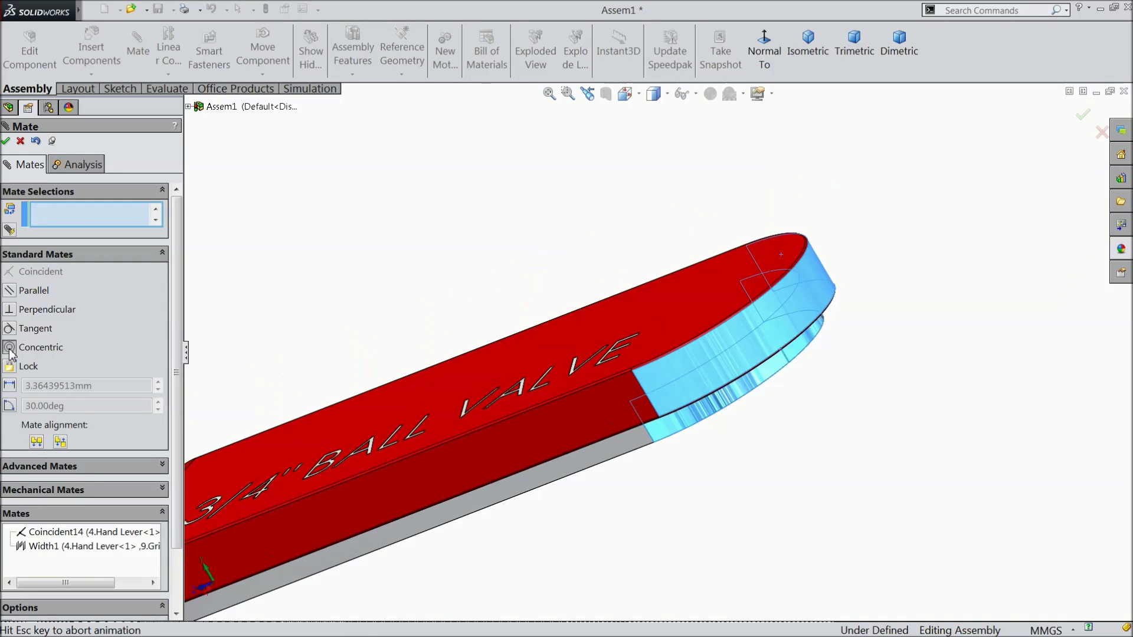
pyautogui.click(7, 140)
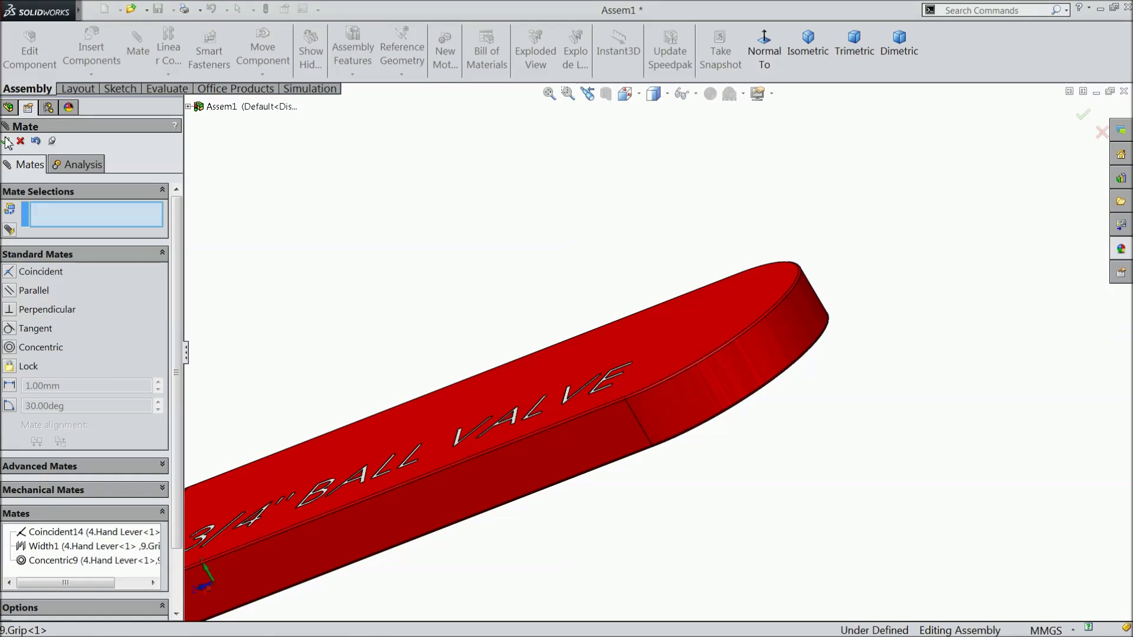
pyautogui.click(7, 140)
# Step: Orbit the assembled valve to inspect the body, stem, lever and grip
pyautogui.scroll(3, 513, 290)
pyautogui.moveTo(518, 352); pyautogui.dragTo(556, 482, button='middle')
pyautogui.scroll(3, 562, 506)
pyautogui.scroll(-3, 564, 514)
pyautogui.moveTo(637, 369)
pyautogui.mouseDown(button='middle')
pyautogui.moveTo(662, 391)
pyautogui.moveTo(636, 388)
pyautogui.mouseUp(button='middle')
pyautogui.scroll(-3, 593, 281)
pyautogui.scroll(2, 561, 299)
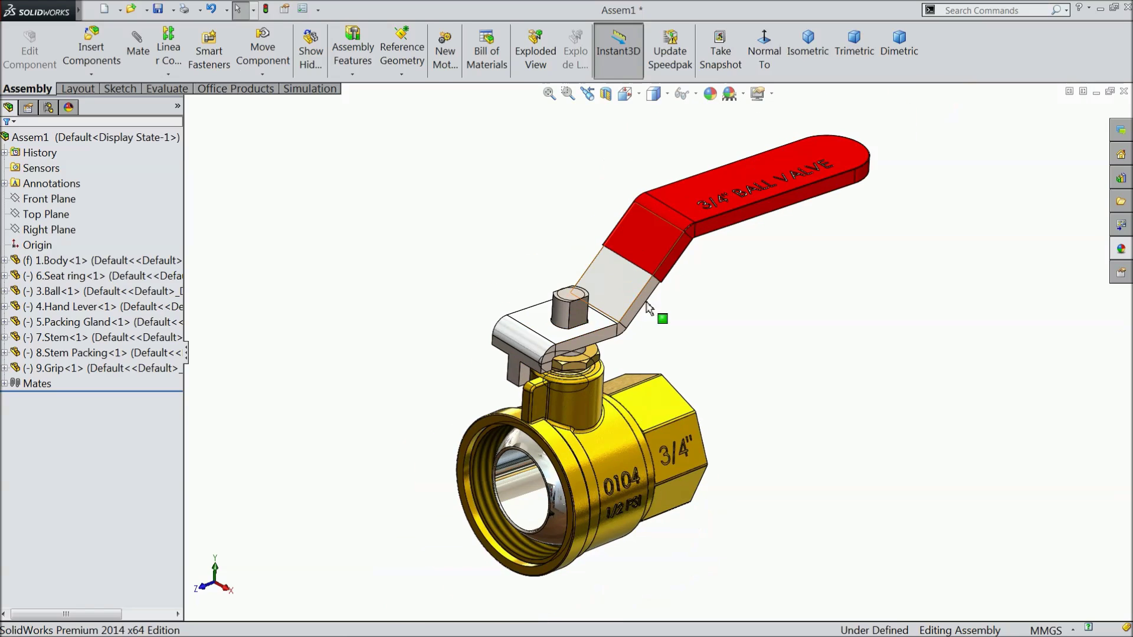
pyautogui.scroll(-1, 742, 300)
pyautogui.moveTo(675, 381); pyautogui.dragTo(663, 370, button='middle')
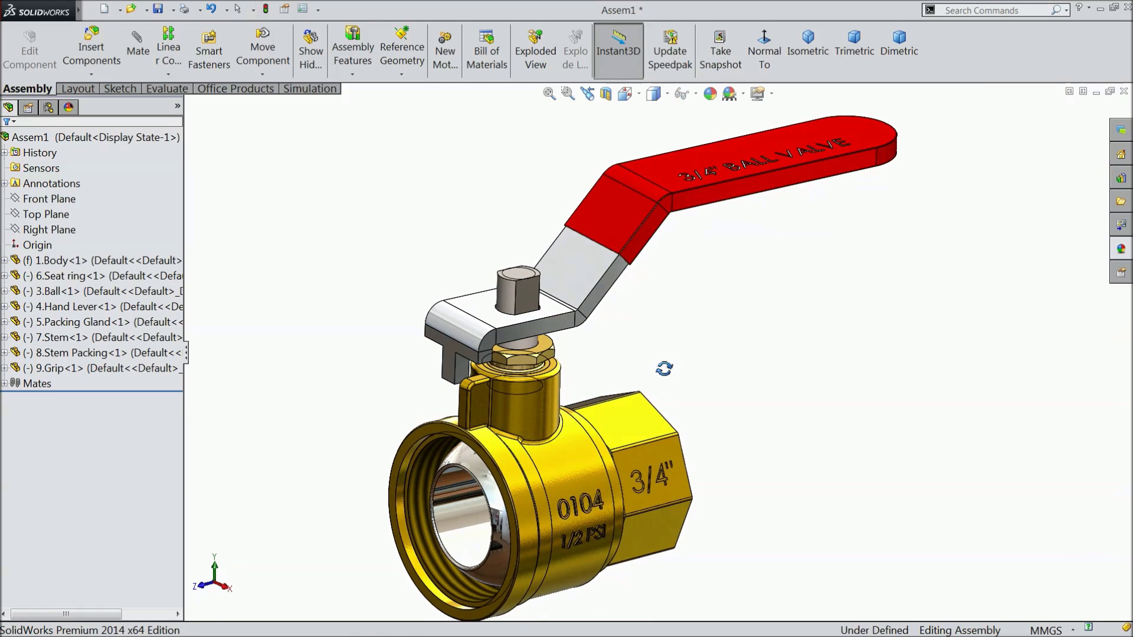
# Step: Activate the Toolbox add-in from the Design Library
pyautogui.click(1121, 179)
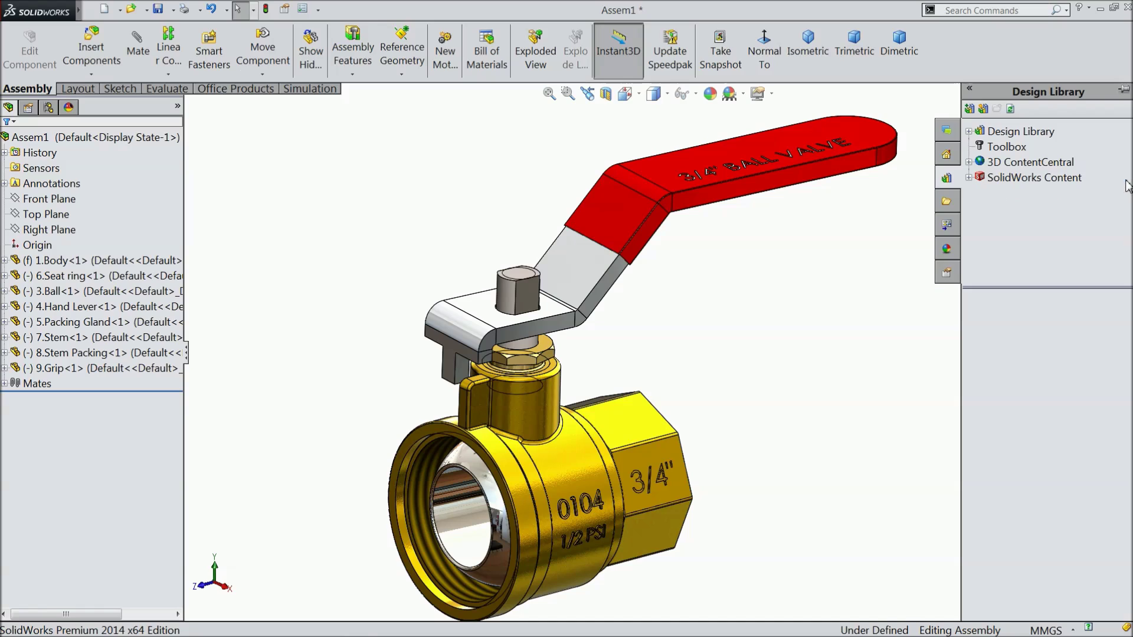
pyautogui.click(1004, 148)
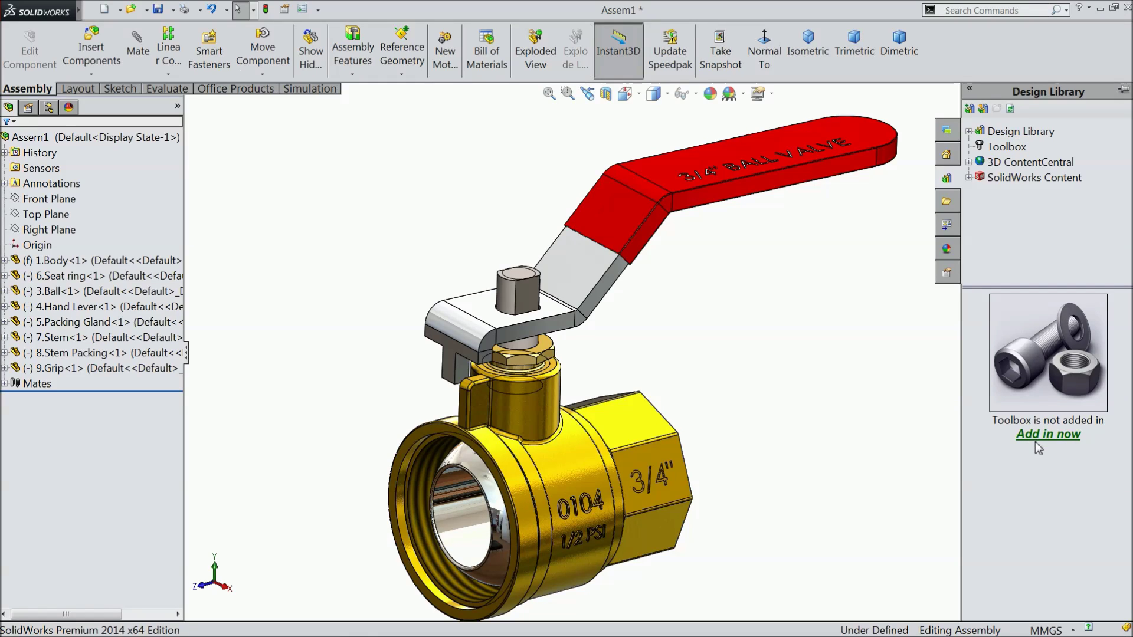
pyautogui.click(1036, 435)
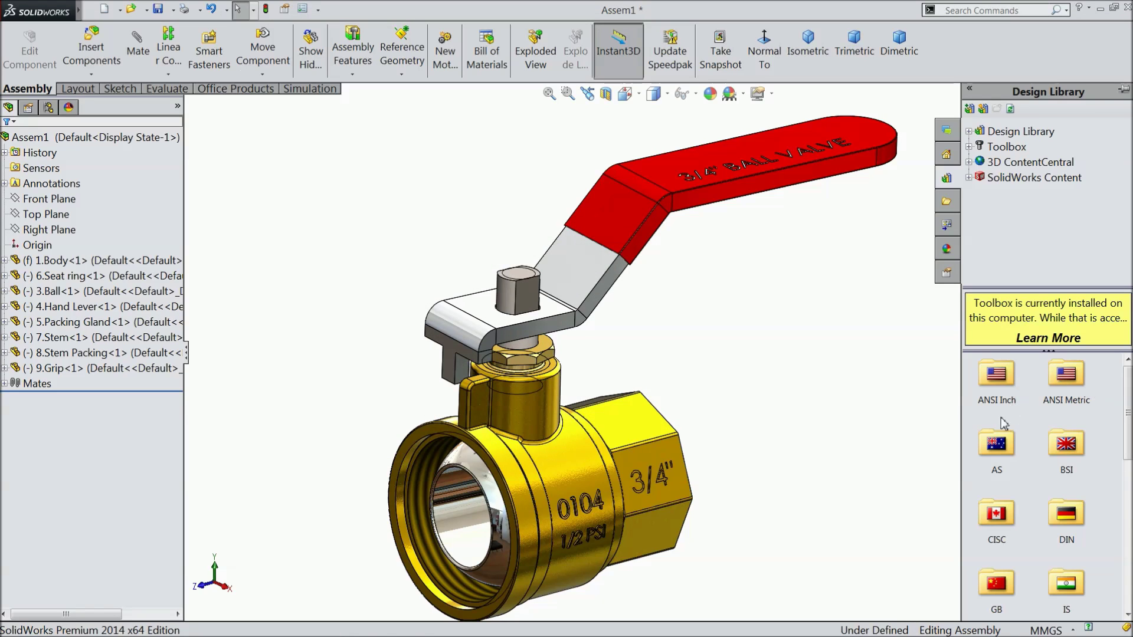
# Step: Drag an ANSI Inch Hex Jam Nut from Toolbox onto the top of the valve stem
pyautogui.doubleClick(997, 378)
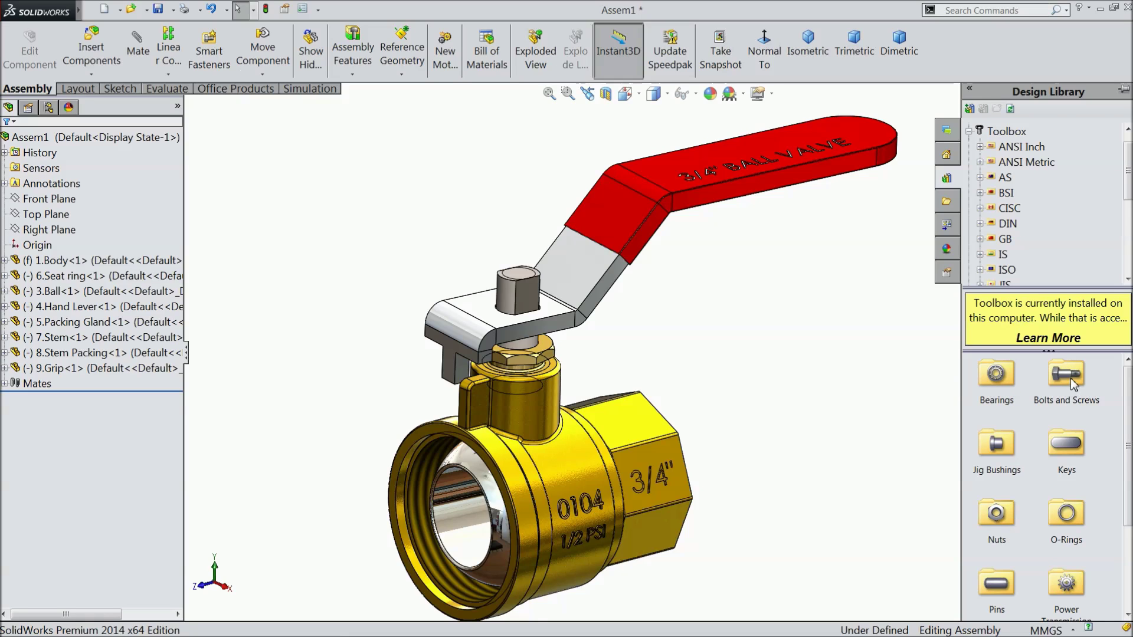
pyautogui.doubleClick(1005, 518)
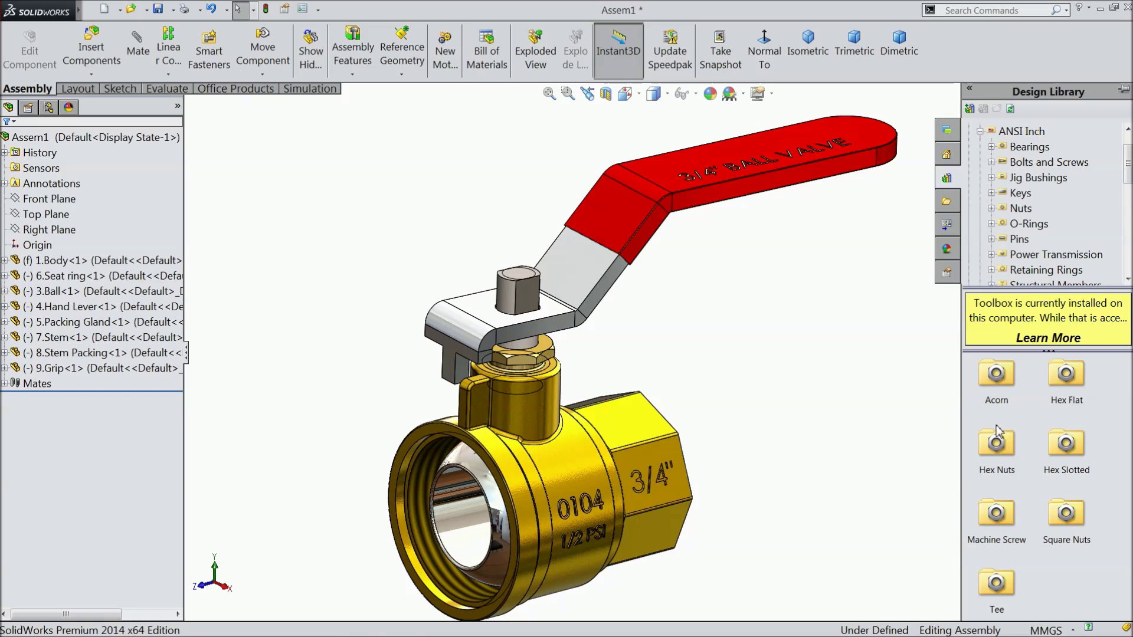
pyautogui.doubleClick(998, 446)
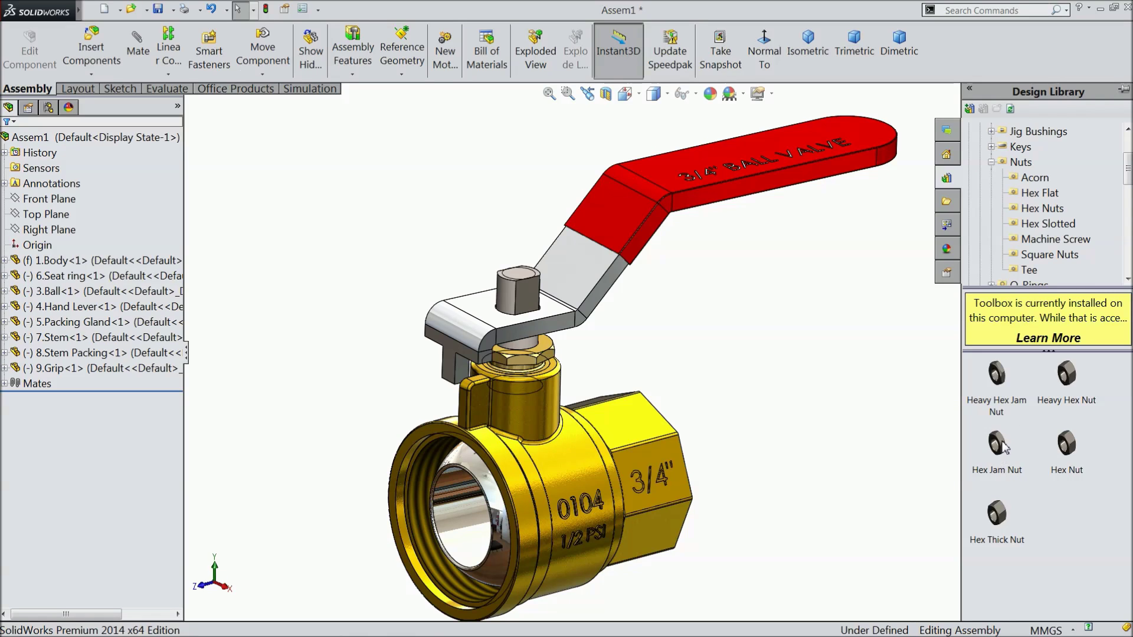
pyautogui.moveTo(1005, 454)
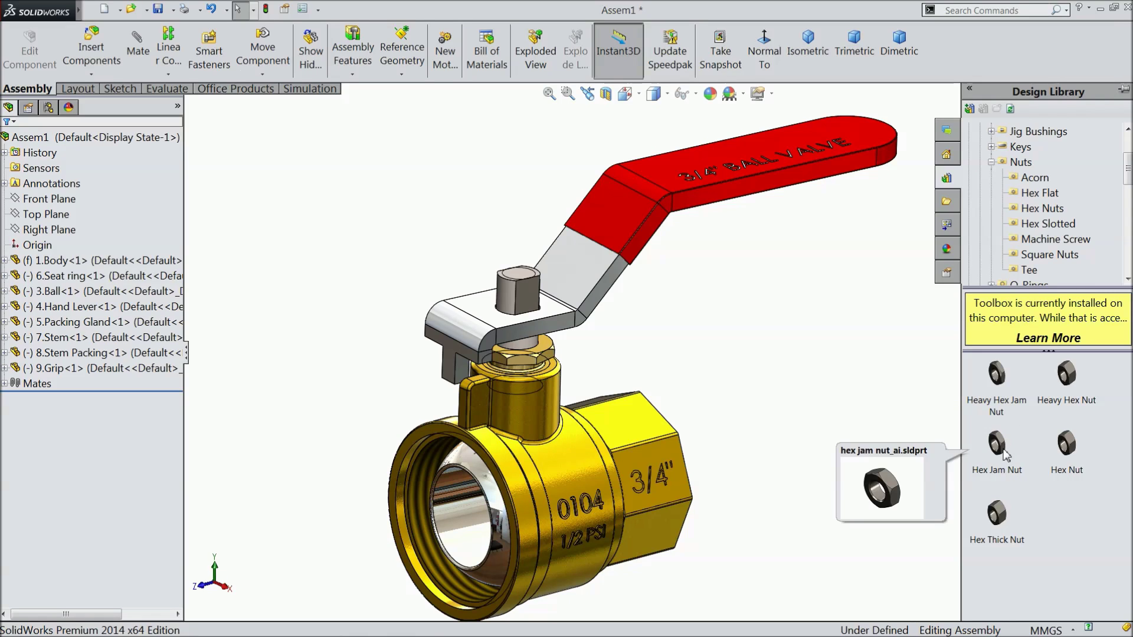
pyautogui.click(1006, 455)
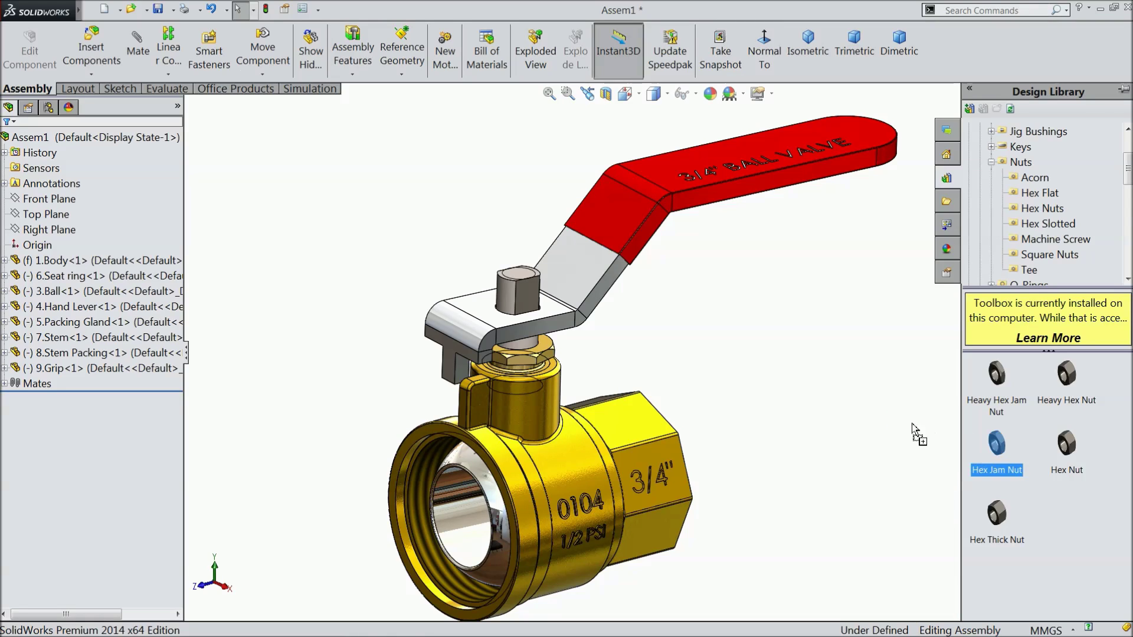
pyautogui.moveTo(912, 423); pyautogui.dragTo(698, 377)
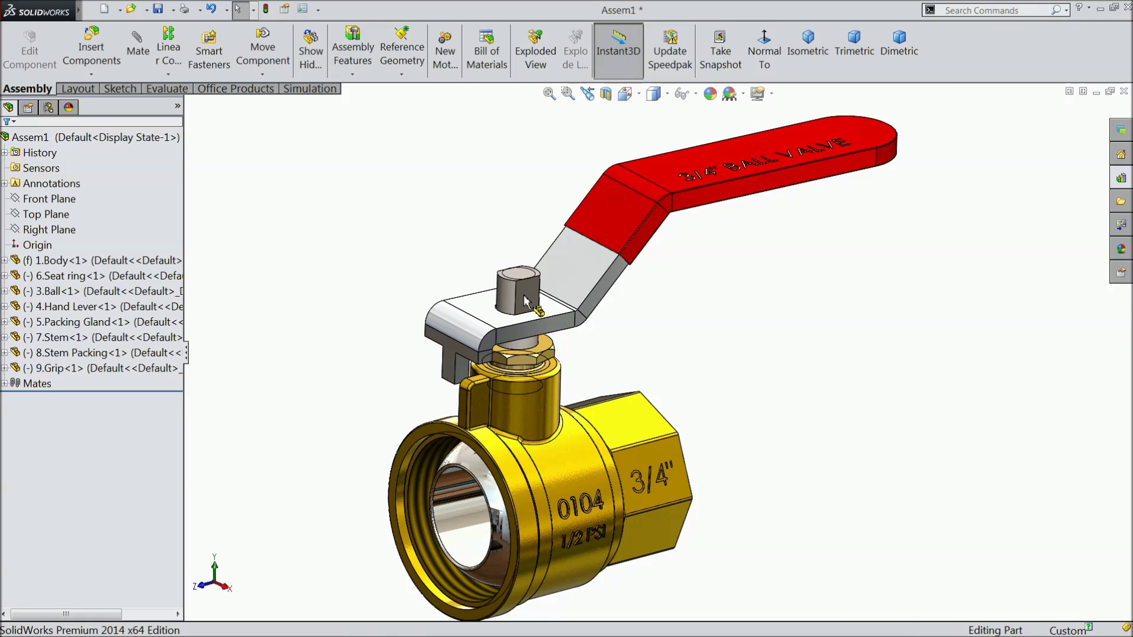
pyautogui.moveTo(524, 301); pyautogui.dragTo(511, 298)
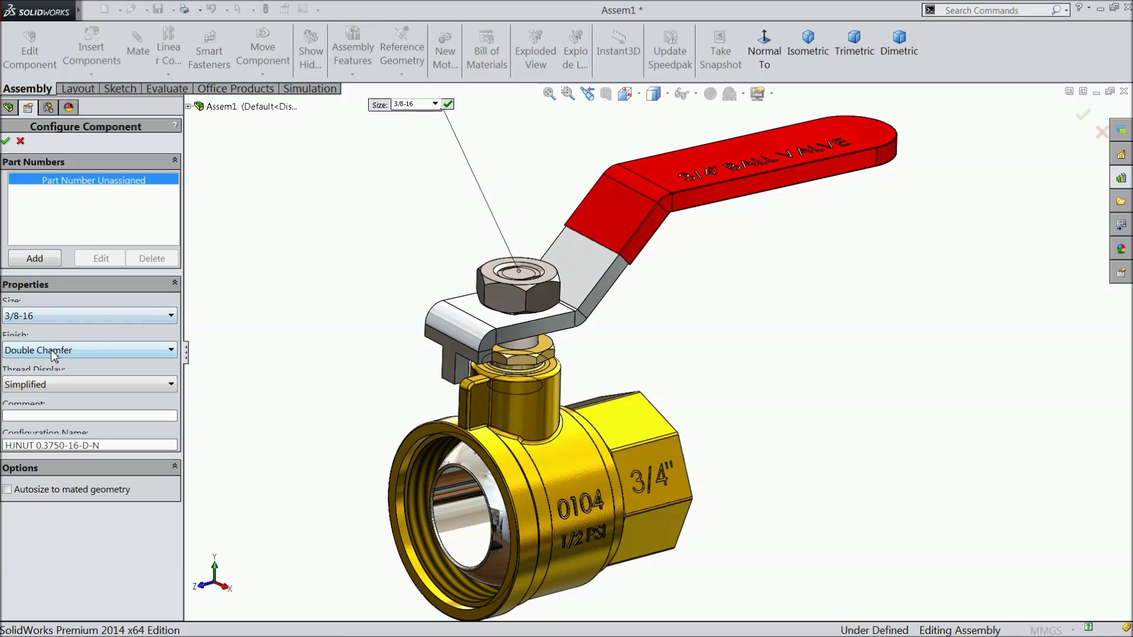
# Step: Accept the 3/8-16 jam nut with Schematic thread display, adding no extra copies
pyautogui.click(49, 383)
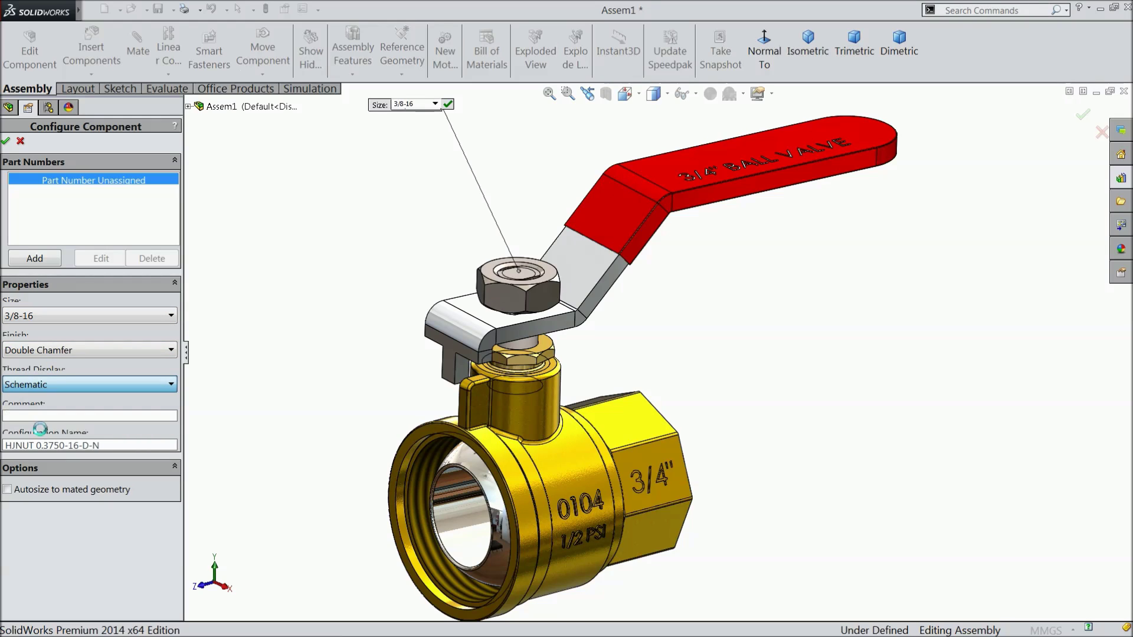
pyautogui.click(40, 425)
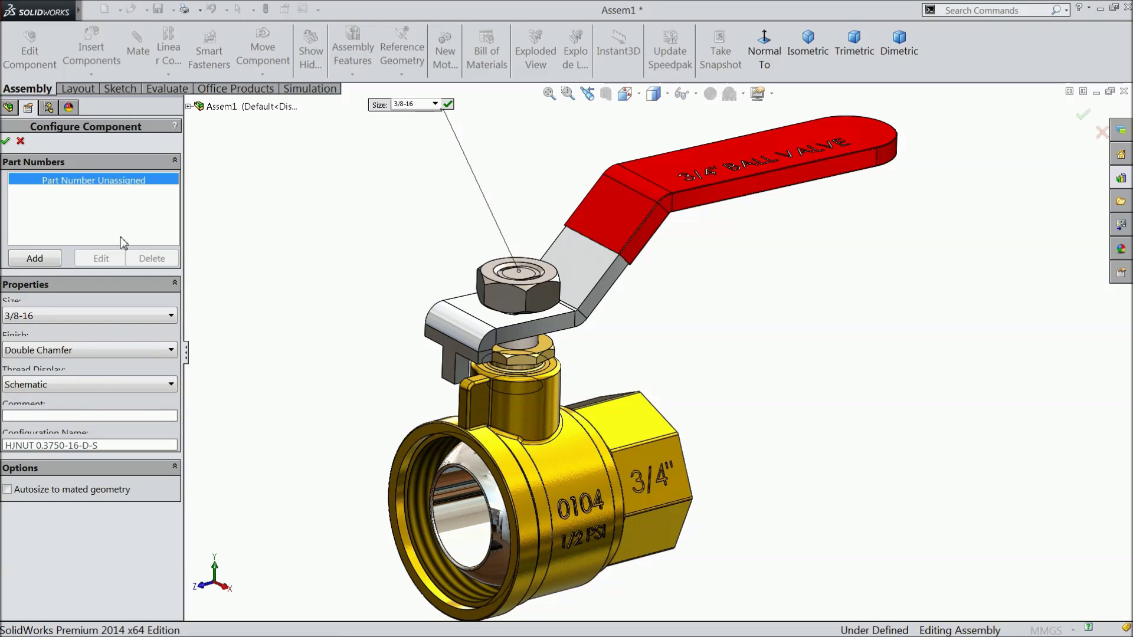
pyautogui.click(6, 141)
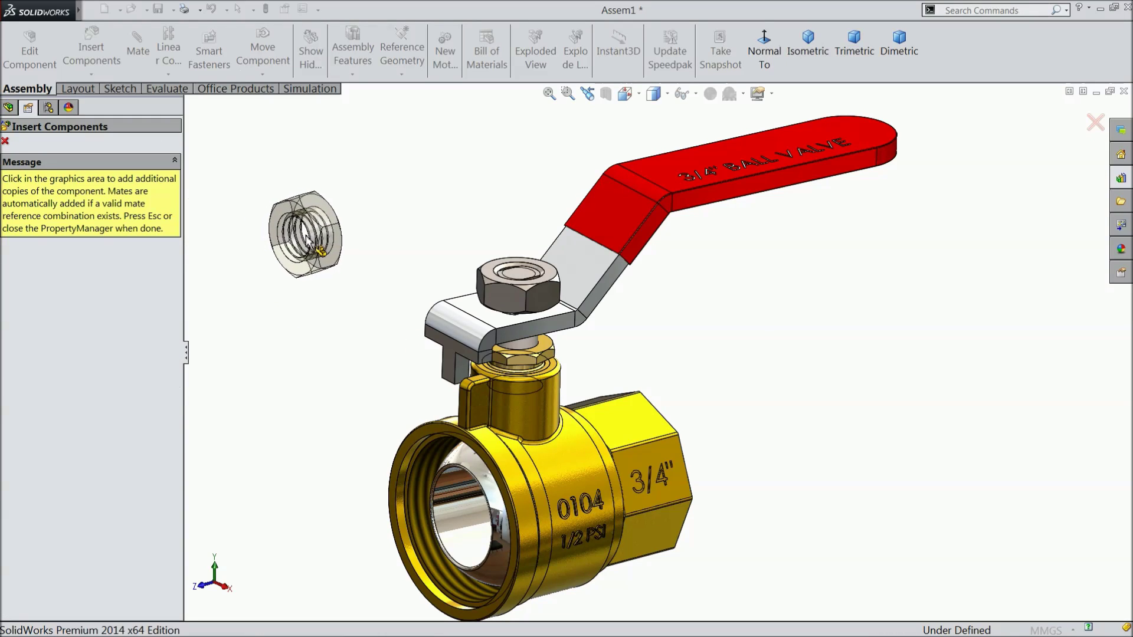
pyautogui.click(7, 143)
pyautogui.scroll(-2, 350, 283)
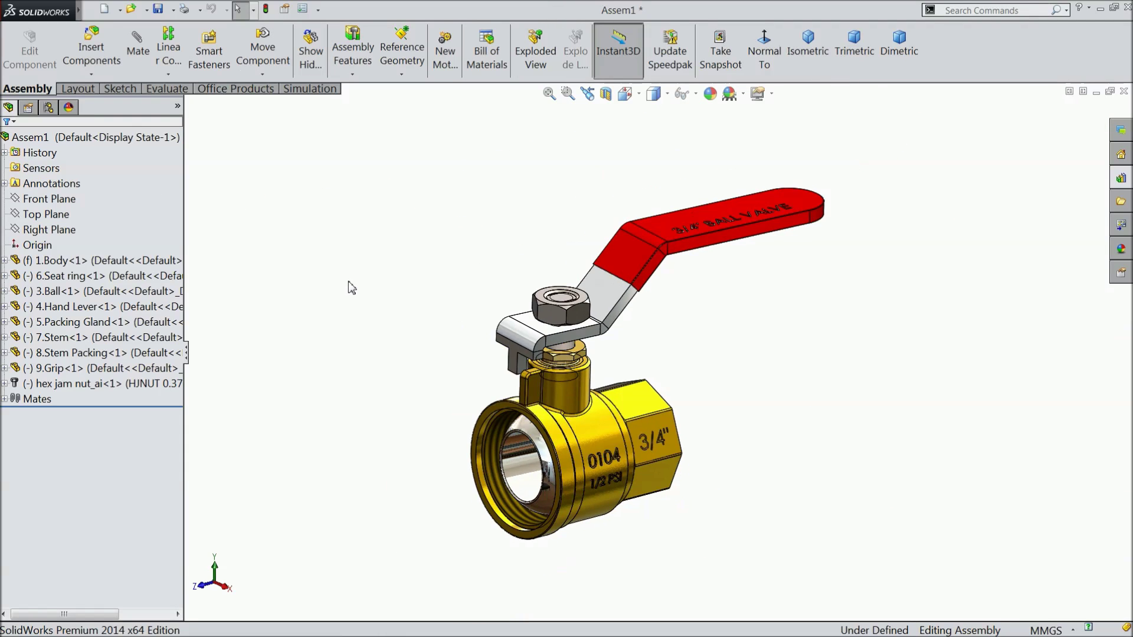
pyautogui.moveTo(349, 286)
pyautogui.mouseDown(button='middle')
pyautogui.moveTo(369, 269)
pyautogui.moveTo(357, 278)
pyautogui.mouseUp(button='middle')
# Step: Insert a second 6.Seat ring and the 2.Valve End beside the valve body
pyautogui.scroll(-1, 658, 377)
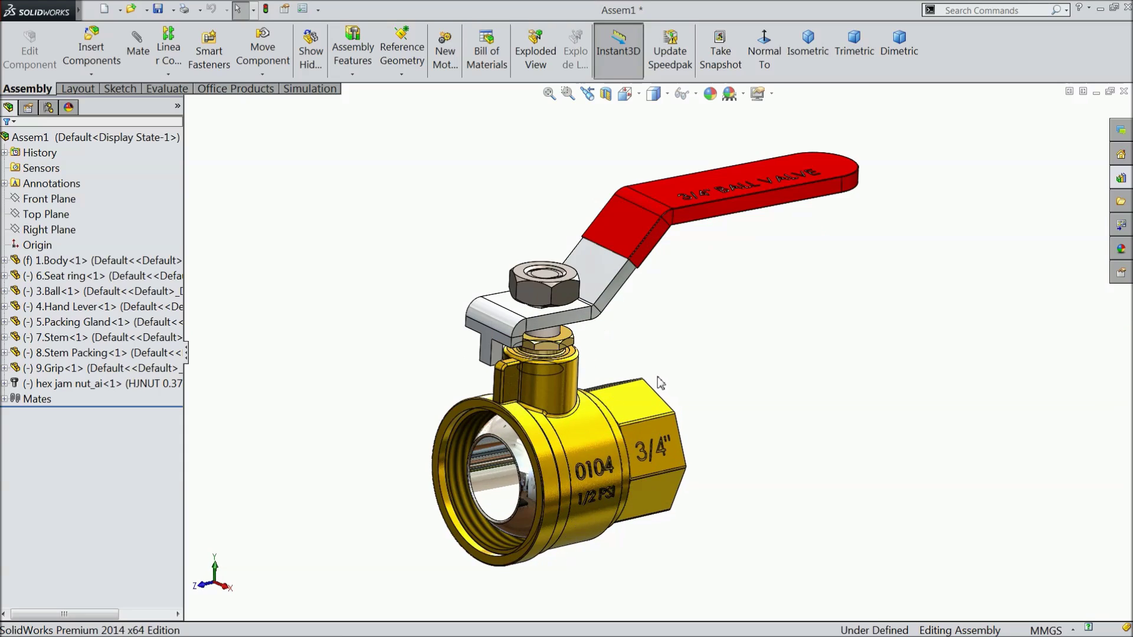
pyautogui.click(93, 47)
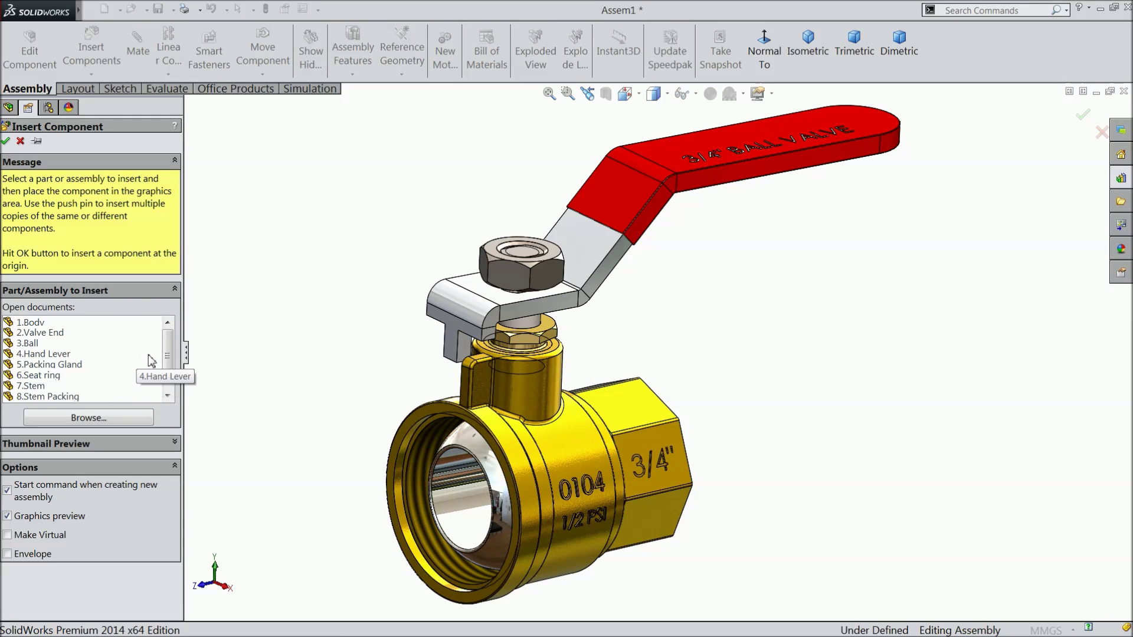
pyautogui.click(53, 377)
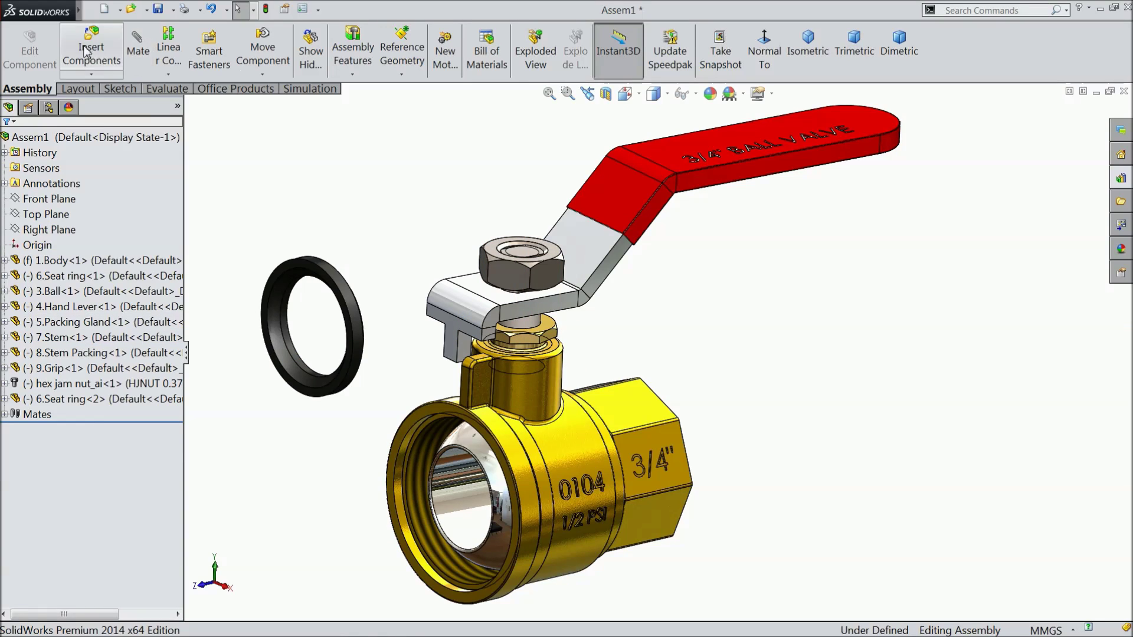
pyautogui.click(54, 334)
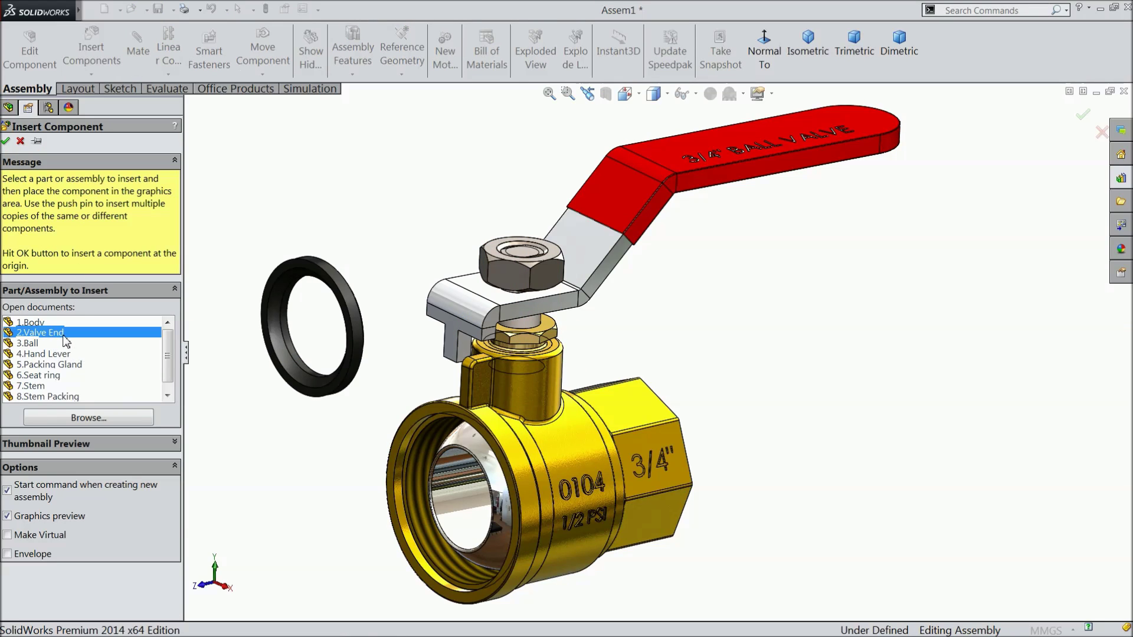
pyautogui.click(286, 457)
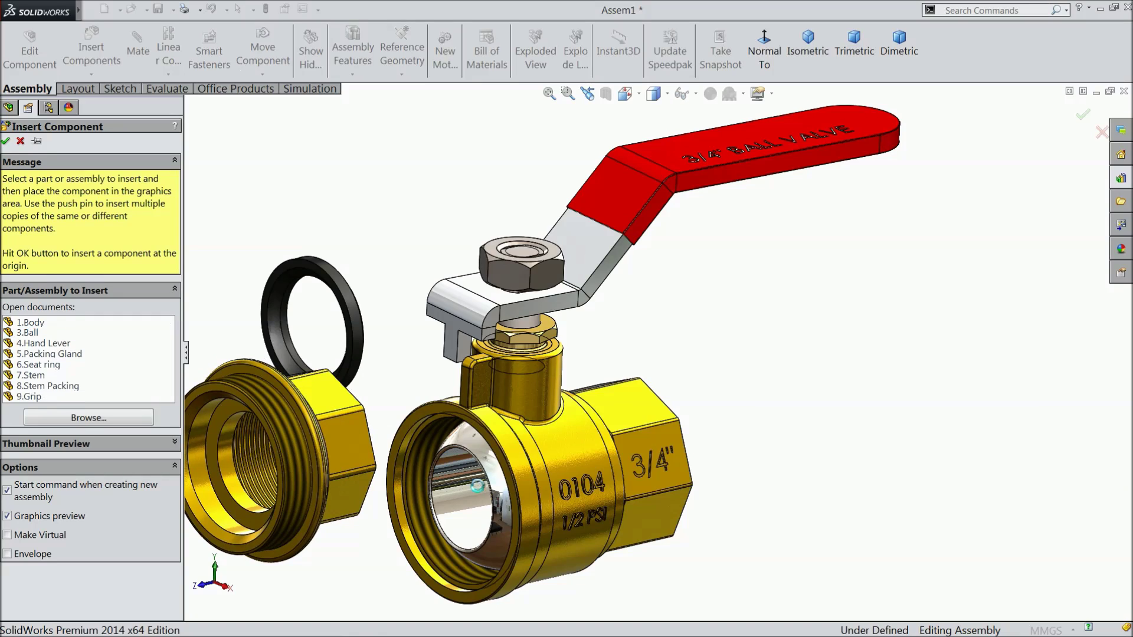
pyautogui.scroll(4, 485, 487)
pyautogui.scroll(-4, 521, 417)
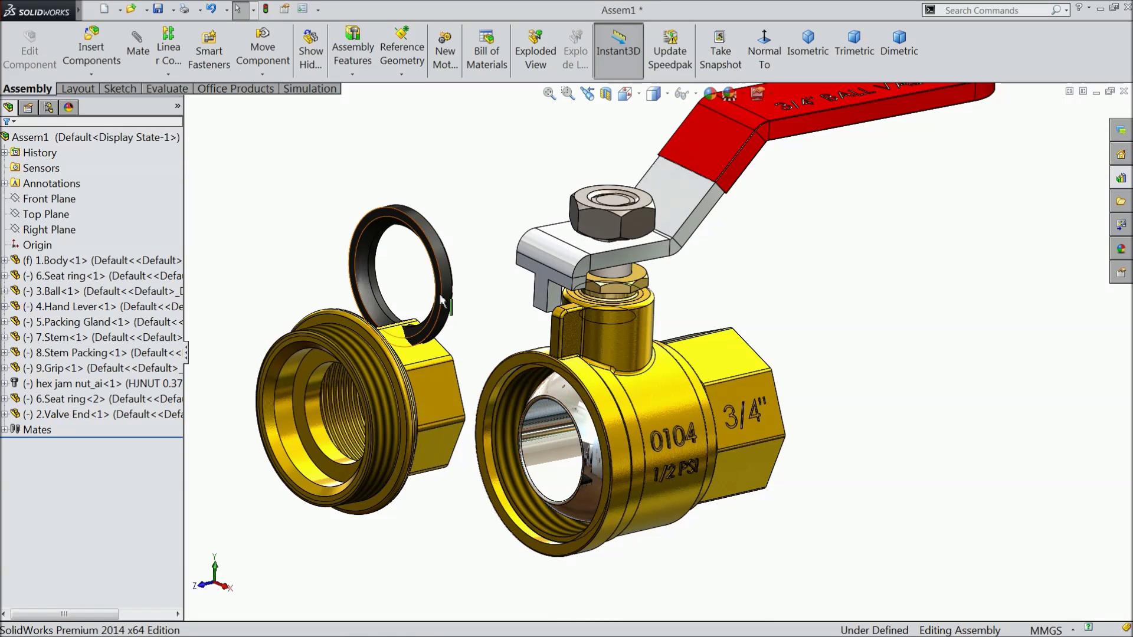
# Step: Rotate the valve end and seat ring so they face the valve body
pyautogui.click(251, 75)
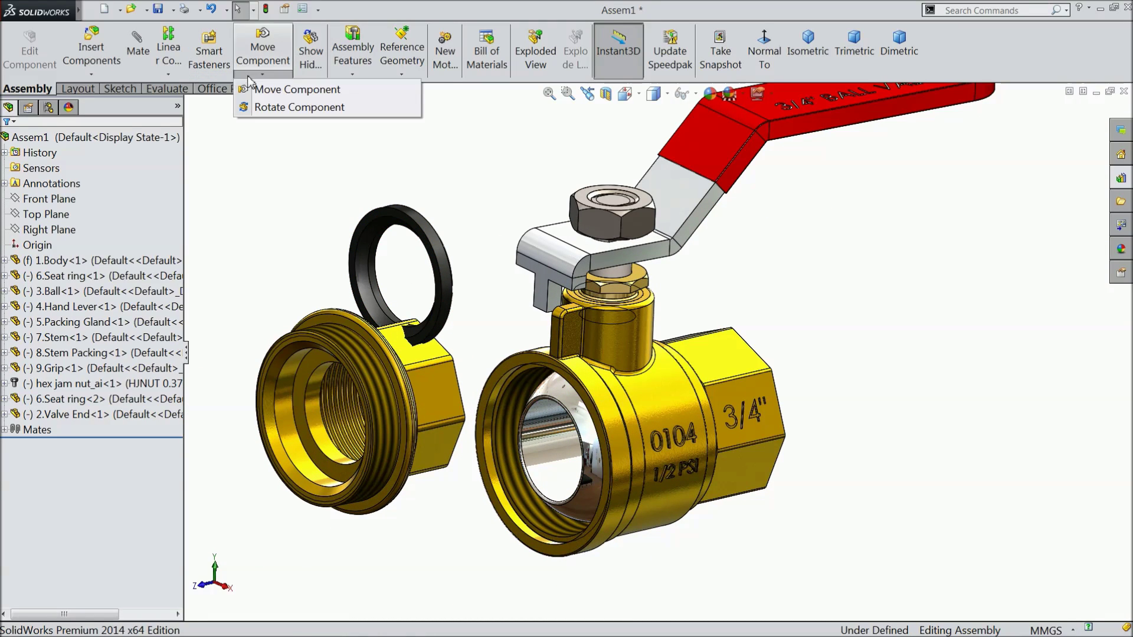
pyautogui.click(266, 107)
pyautogui.moveTo(448, 395); pyautogui.dragTo(482, 368)
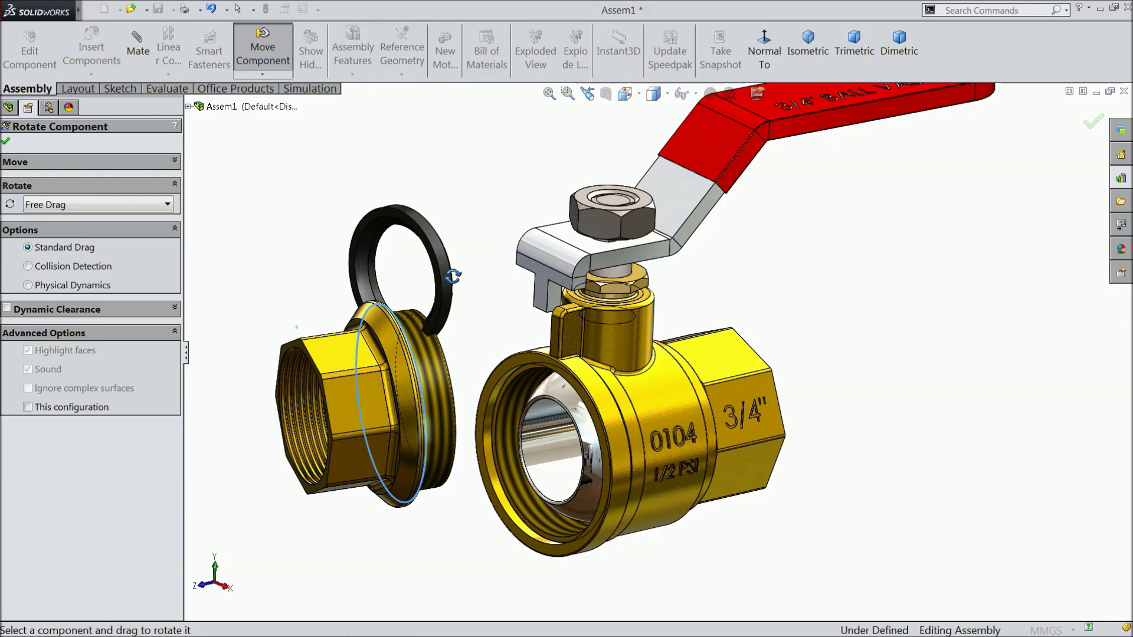
pyautogui.moveTo(452, 276); pyautogui.dragTo(203, 335)
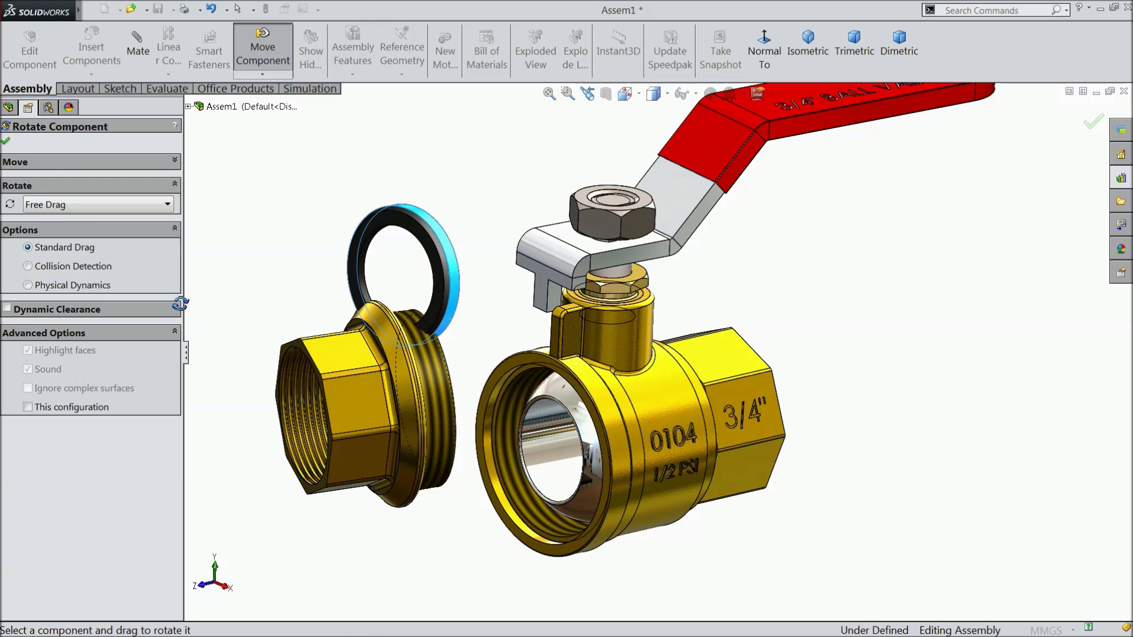
pyautogui.click(6, 142)
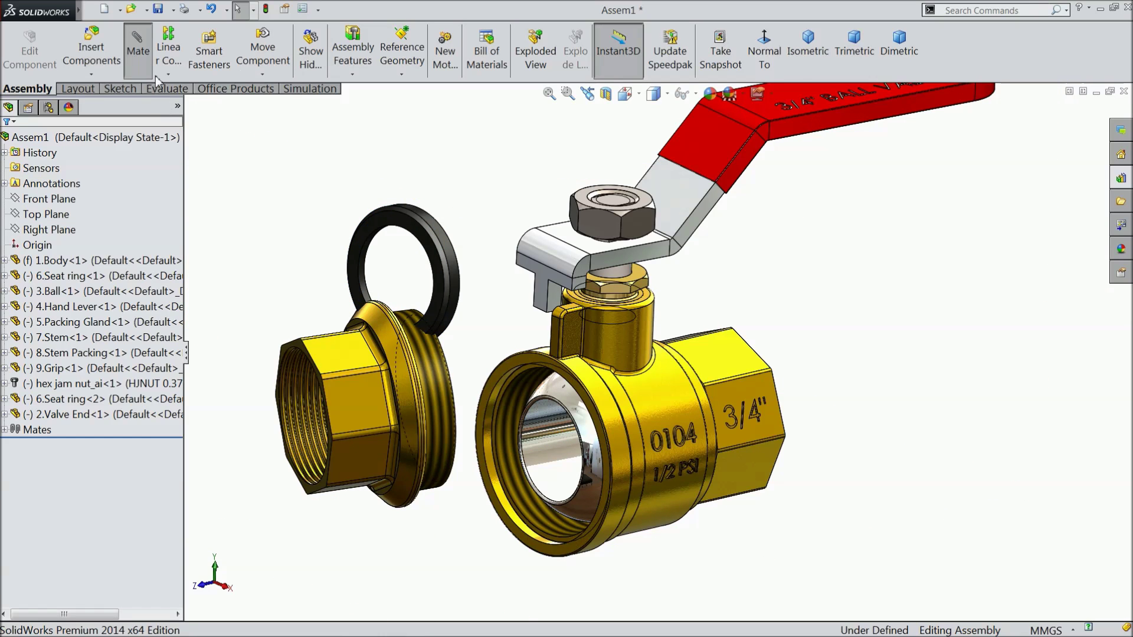
# Step: Mate the seat ring concentric with the valve end's inner round face
pyautogui.click(137, 51)
pyautogui.moveTo(248, 201); pyautogui.dragTo(197, 221, button='middle')
pyautogui.scroll(-5, 414, 363)
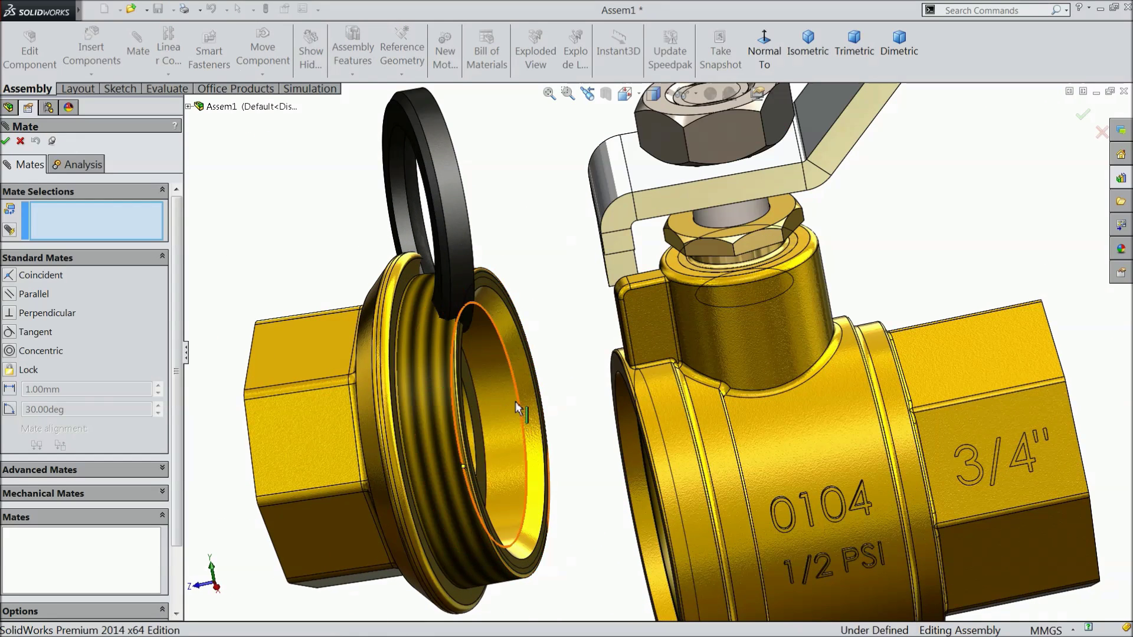
pyautogui.click(509, 395)
pyautogui.click(458, 240)
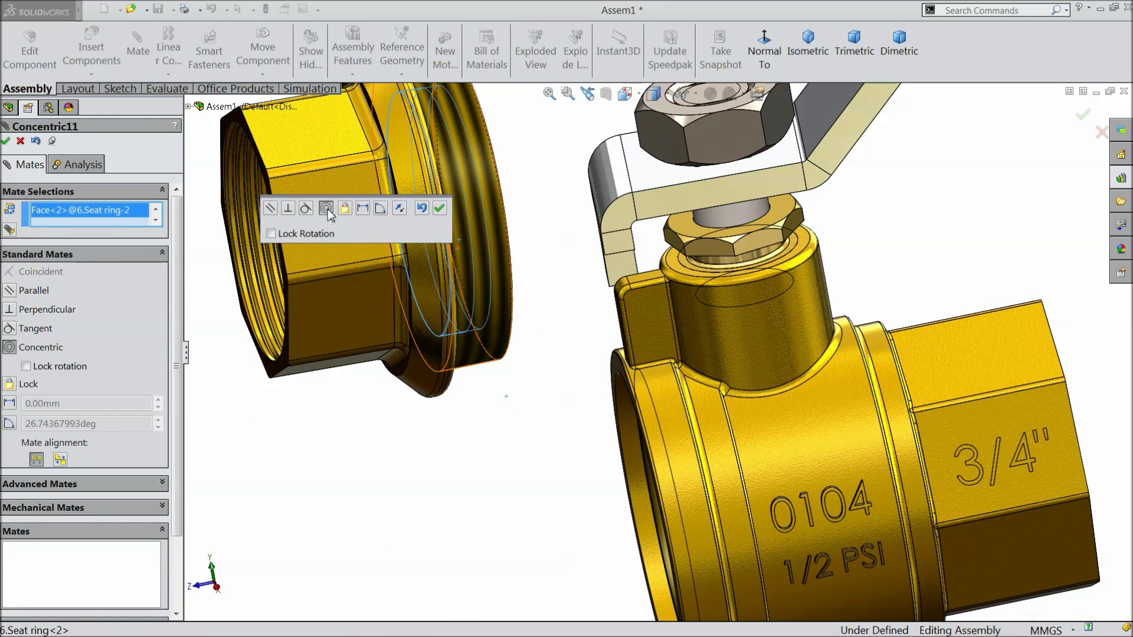
pyautogui.click(440, 208)
# Step: Mate the seat ring's flat face coincident with the valve end's inner seating face
pyautogui.scroll(5, 477, 317)
pyautogui.moveTo(477, 317); pyautogui.dragTo(405, 473, button='middle')
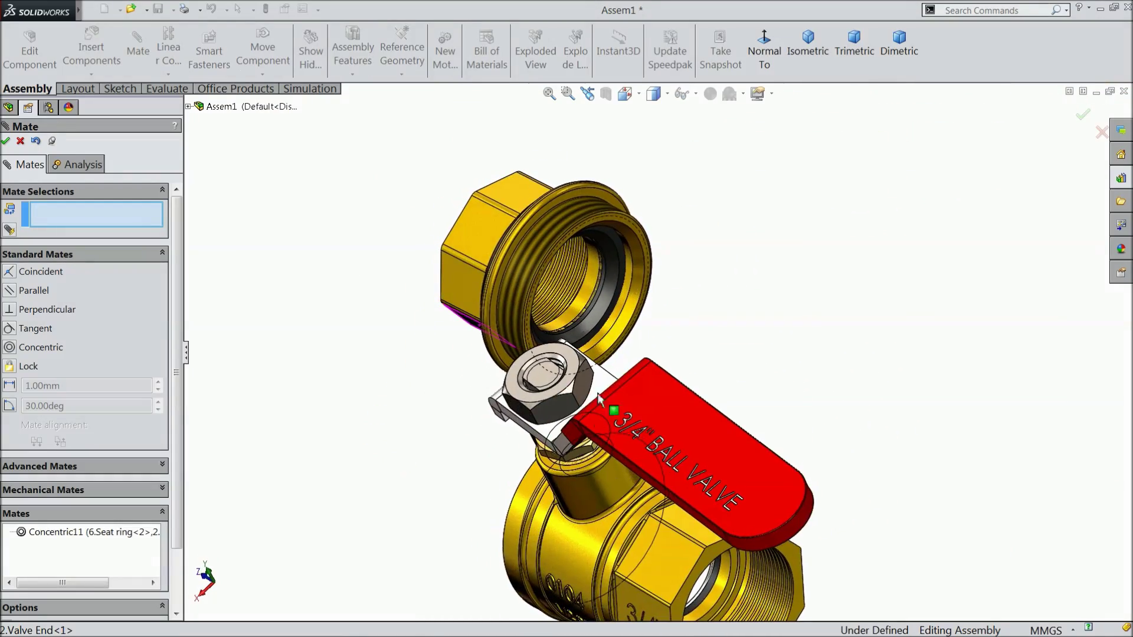
pyautogui.scroll(-5, 620, 336)
pyautogui.moveTo(638, 317); pyautogui.dragTo(632, 308, button='middle')
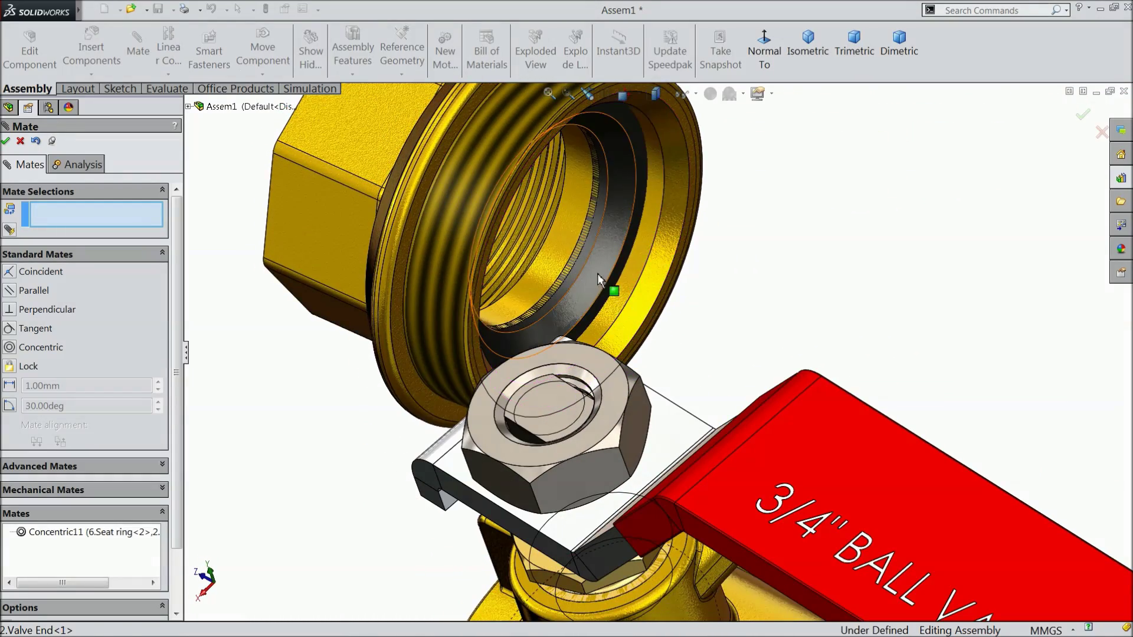
pyautogui.moveTo(597, 274); pyautogui.dragTo(933, 335)
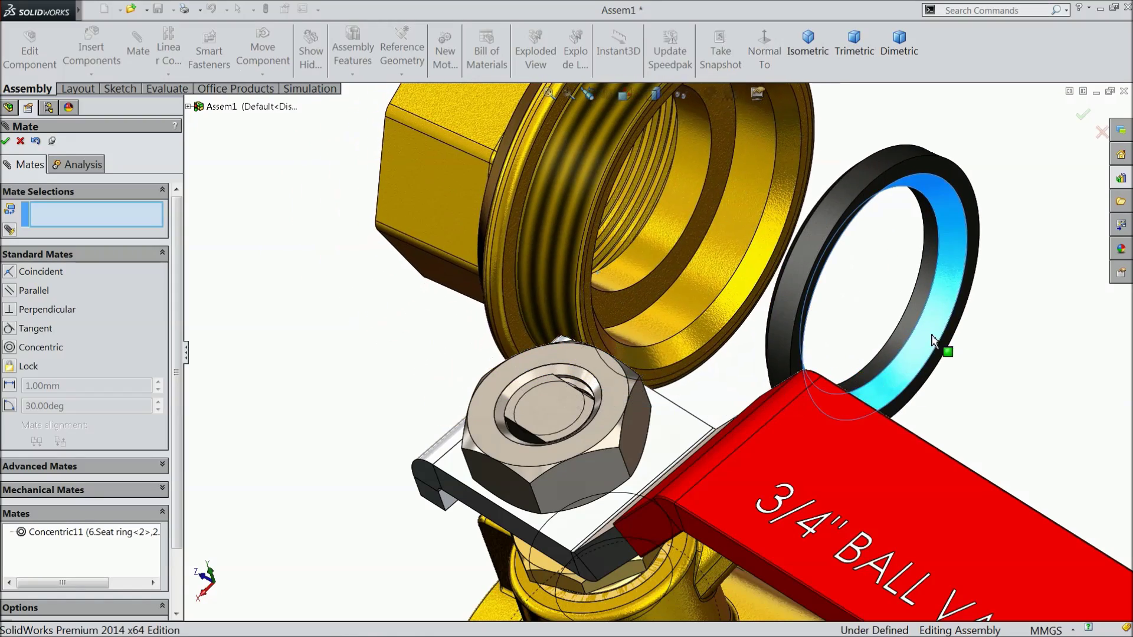
pyautogui.click(683, 258)
pyautogui.scroll(6, 682, 255)
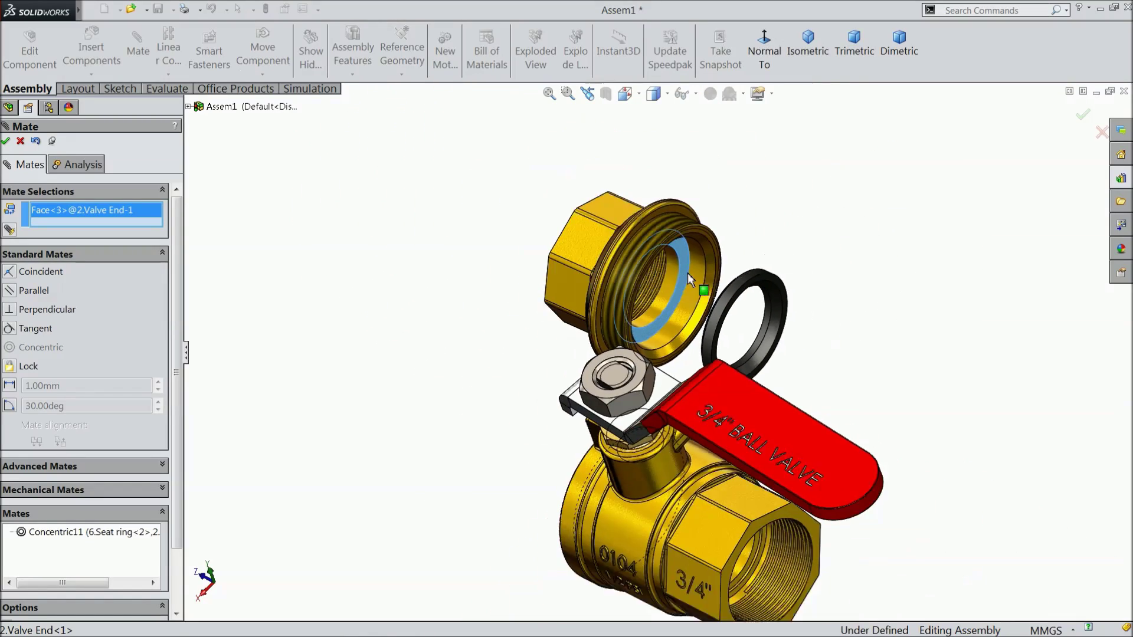
pyautogui.moveTo(688, 273); pyautogui.dragTo(786, 354, button='middle')
pyautogui.scroll(-5, 787, 354)
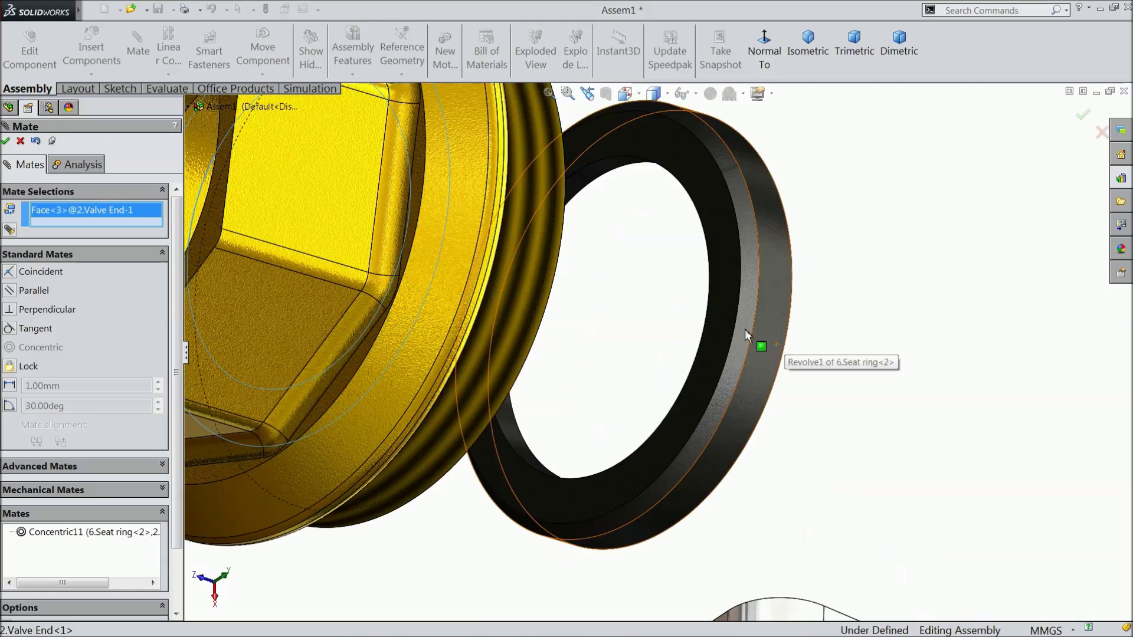
pyautogui.click(722, 323)
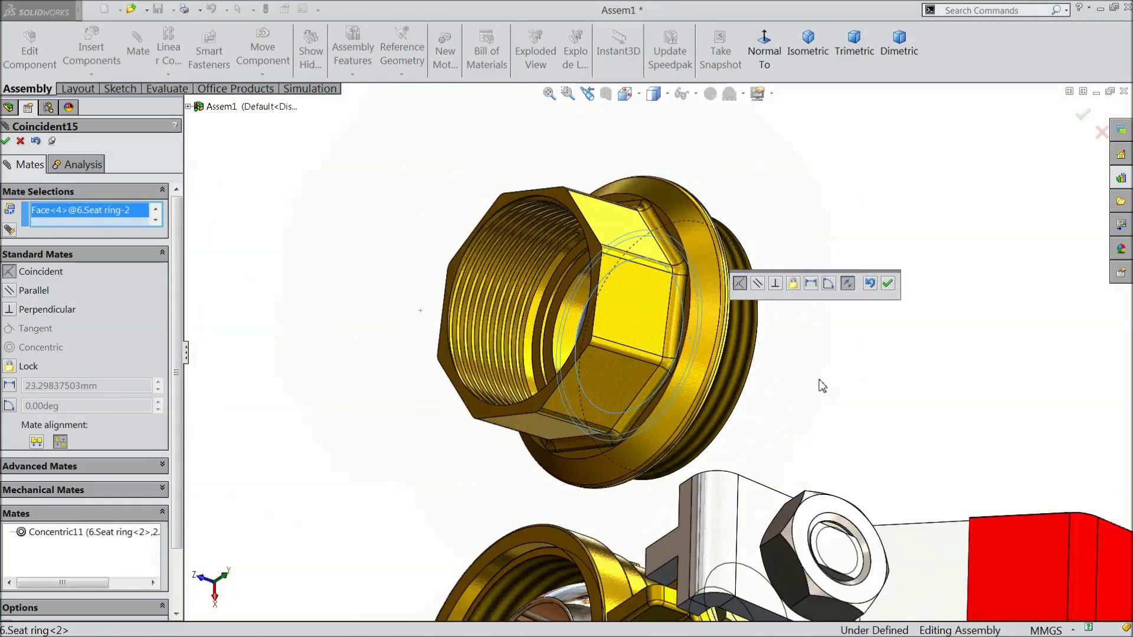
pyautogui.scroll(4, 853, 338)
pyautogui.scroll(-5, 1056, 435)
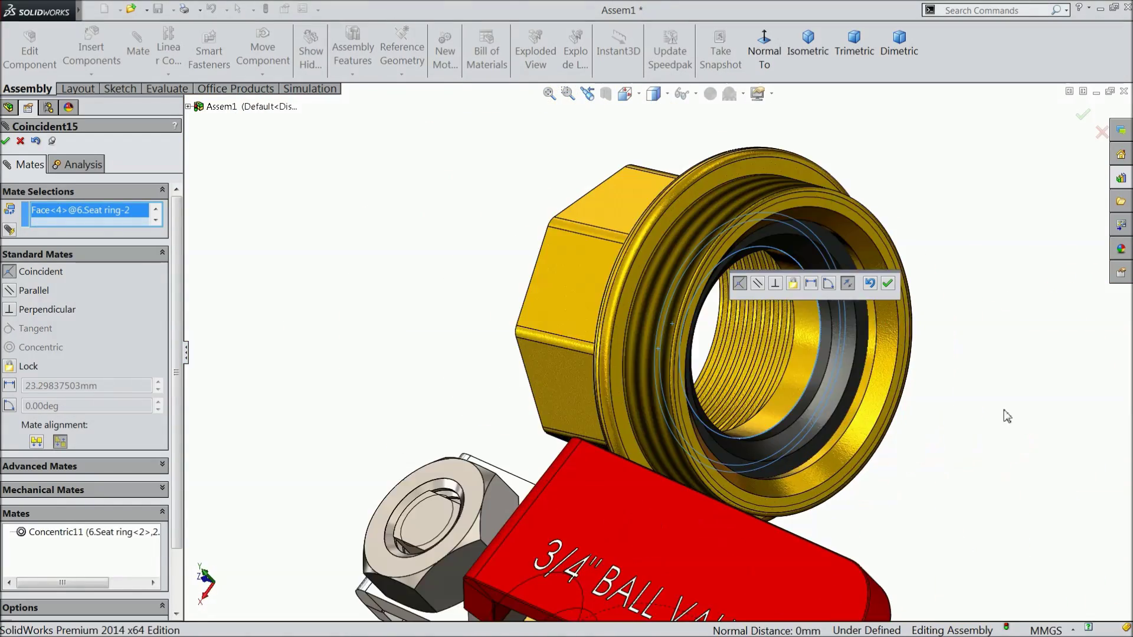
pyautogui.click(887, 284)
# Step: Orbit the valve to check the seated ring from side and angled views
pyautogui.scroll(5, 814, 338)
pyautogui.moveTo(798, 363); pyautogui.dragTo(841, 331, button='middle')
pyautogui.scroll(4, 840, 333)
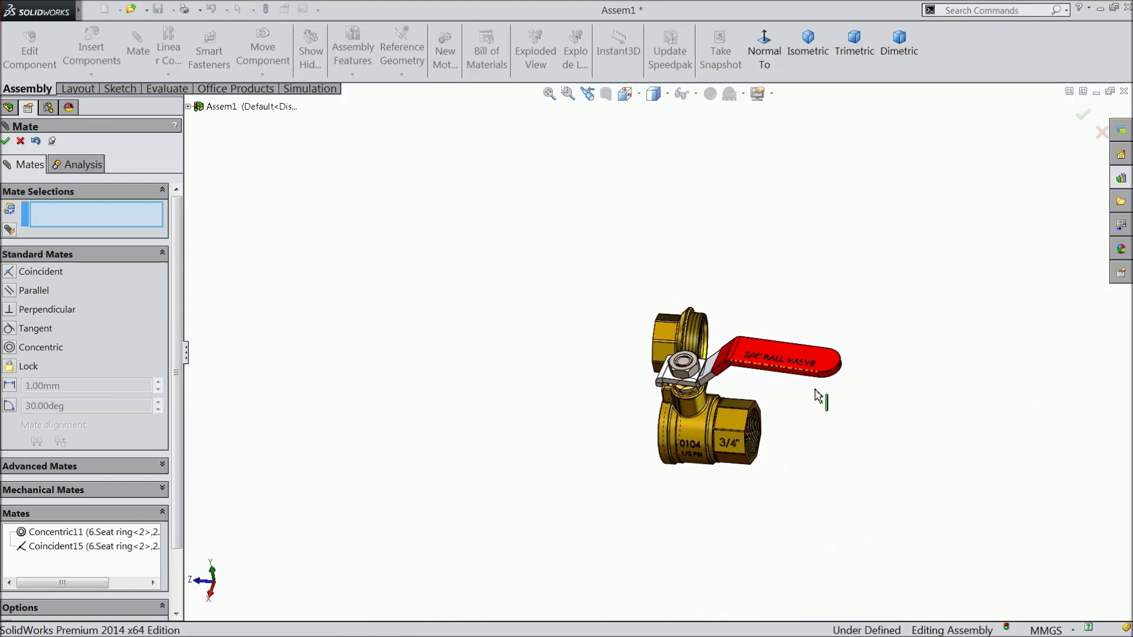
pyautogui.moveTo(815, 390)
pyautogui.mouseDown(button='middle')
pyautogui.moveTo(822, 345)
pyautogui.moveTo(801, 400)
pyautogui.mouseUp(button='middle')
# Step: Mate the valve end's threaded face concentric with the body's inner face
pyautogui.scroll(-5, 802, 395)
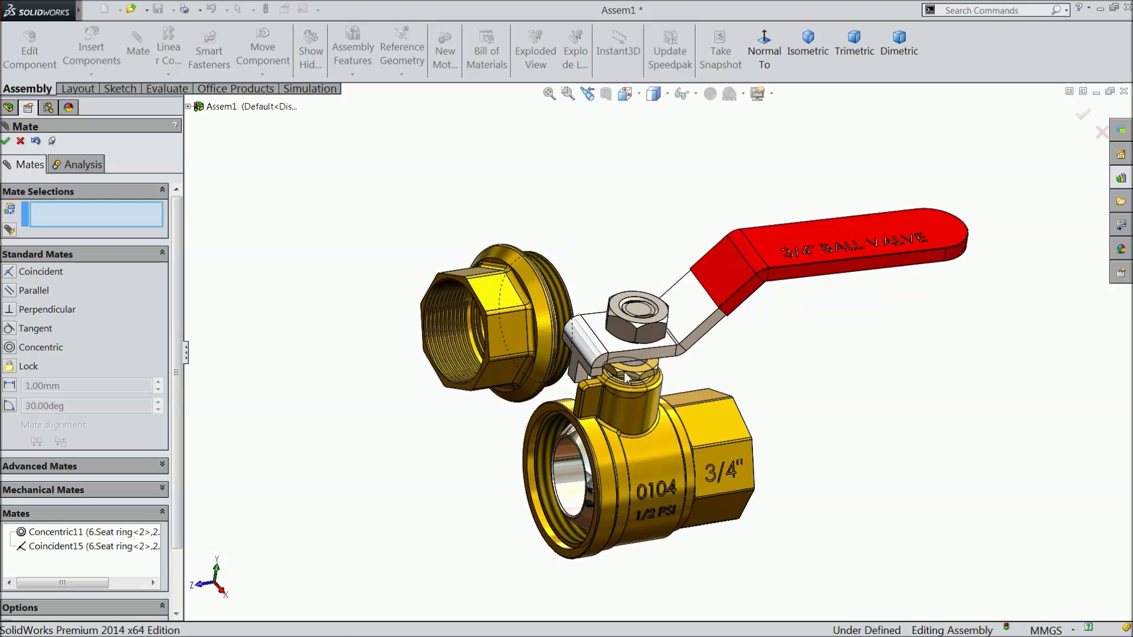
pyautogui.moveTo(510, 335); pyautogui.dragTo(502, 514)
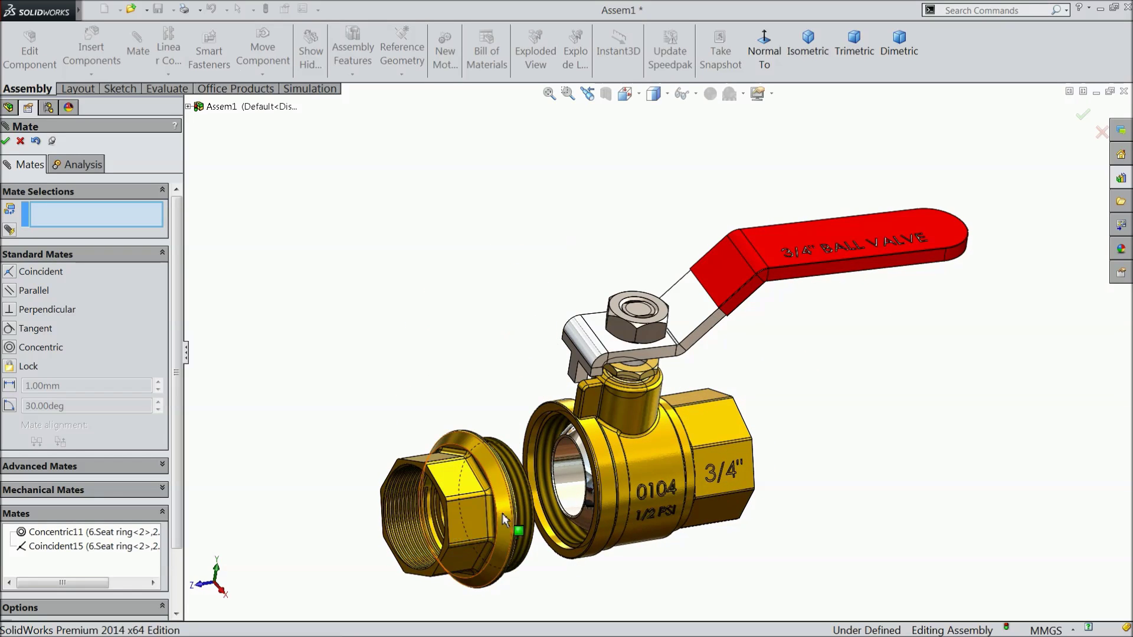
pyautogui.moveTo(501, 514); pyautogui.dragTo(497, 509, button='middle')
pyautogui.scroll(-2, 579, 523)
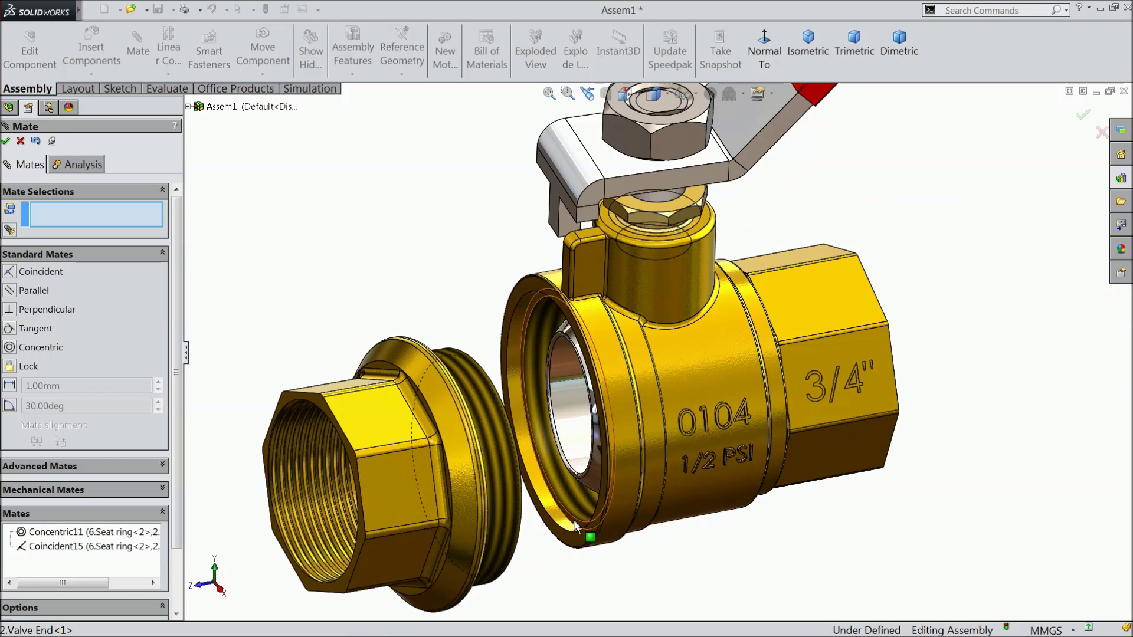
pyautogui.click(500, 452)
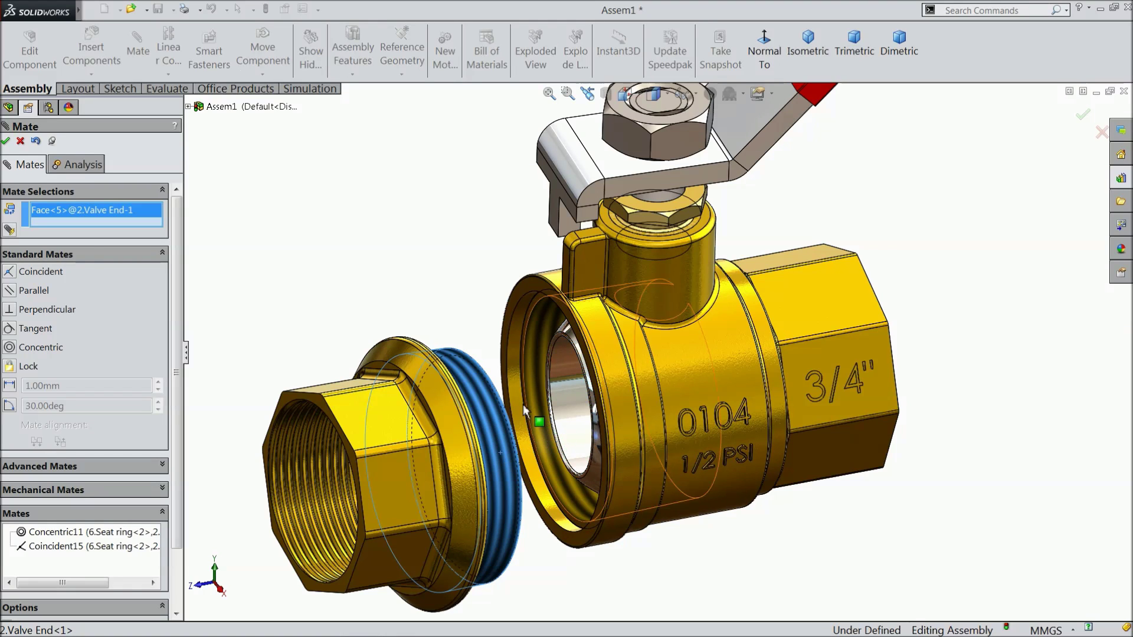
pyautogui.click(530, 377)
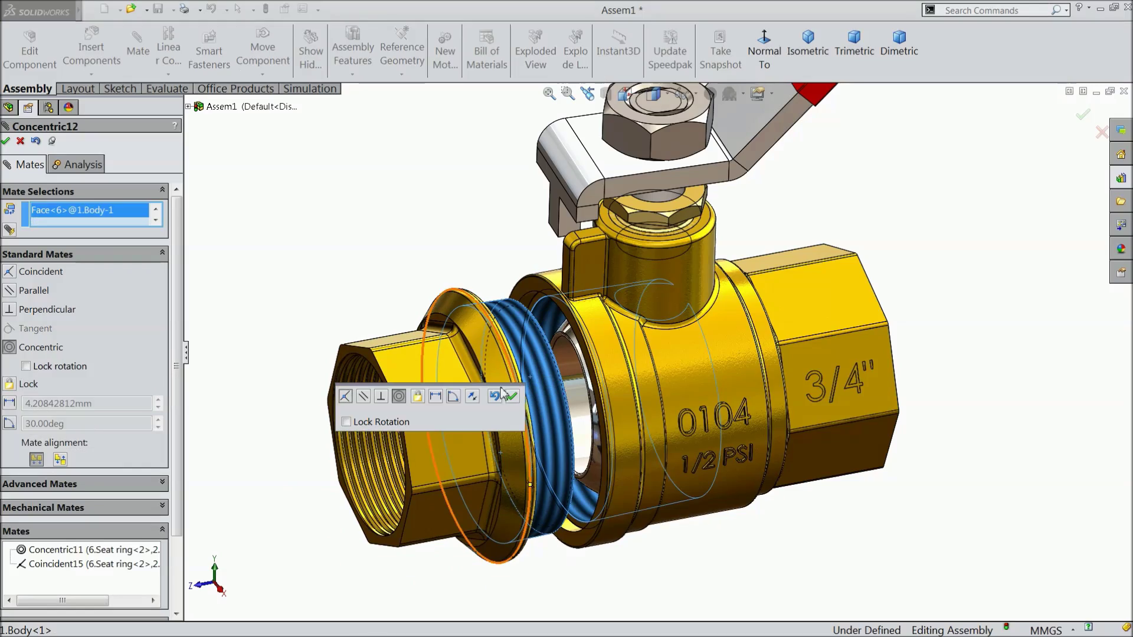
pyautogui.click(513, 396)
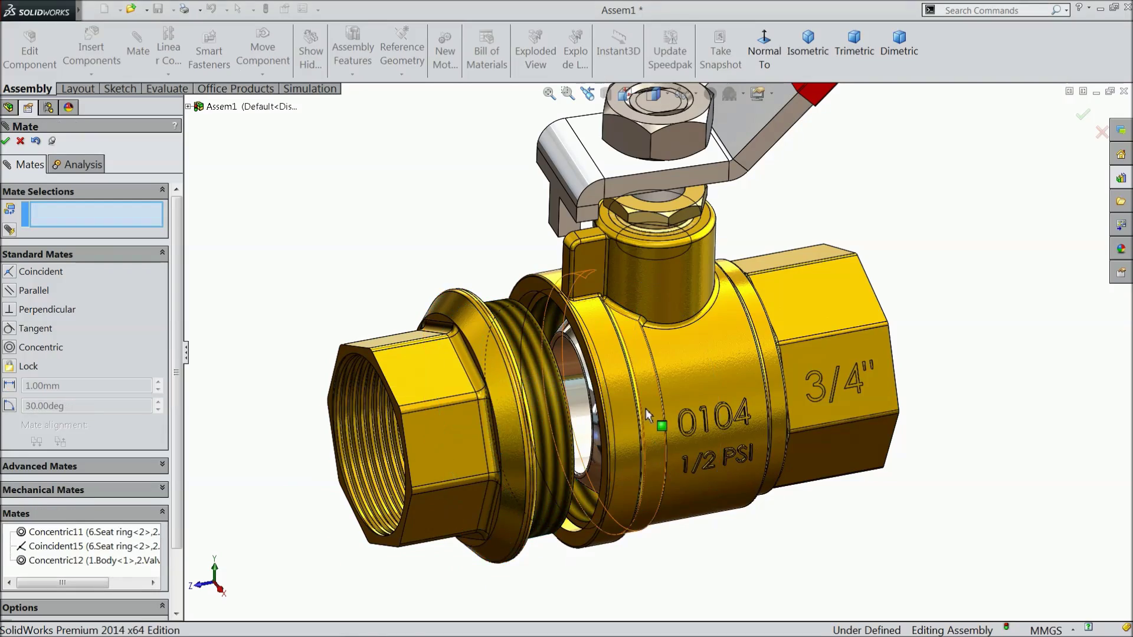
# Step: Make the valve end's face coincident with the body's annular end face
pyautogui.scroll(-6, 647, 404)
pyautogui.moveTo(605, 336); pyautogui.dragTo(480, 340, button='middle')
pyautogui.scroll(-3, 532, 296)
pyautogui.click(530, 295)
pyautogui.scroll(3, 594, 353)
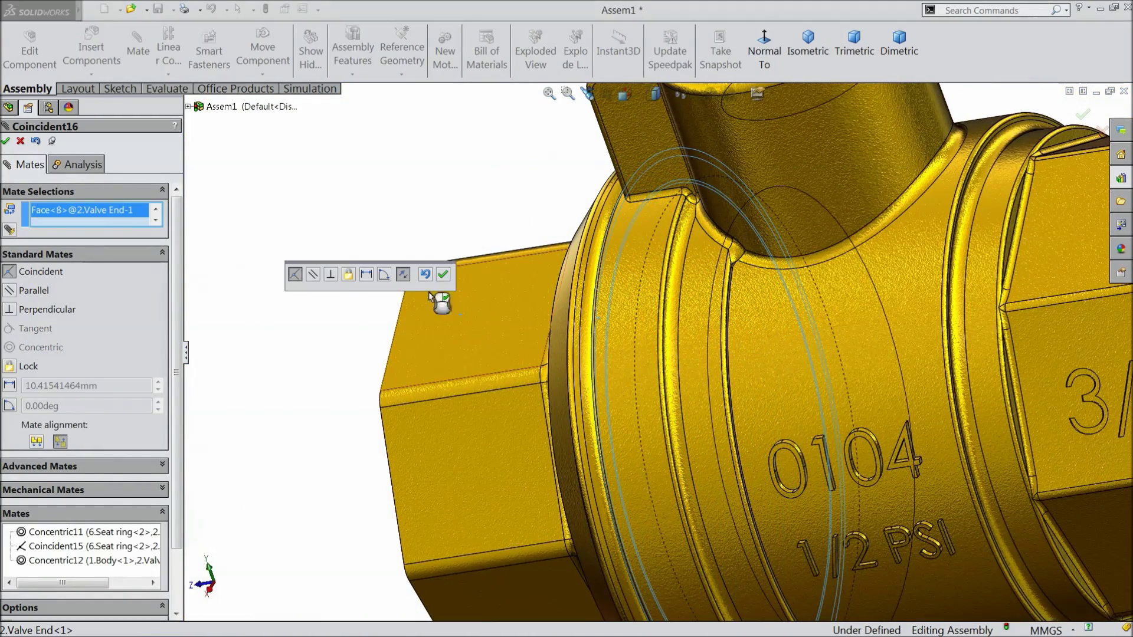
pyautogui.click(443, 275)
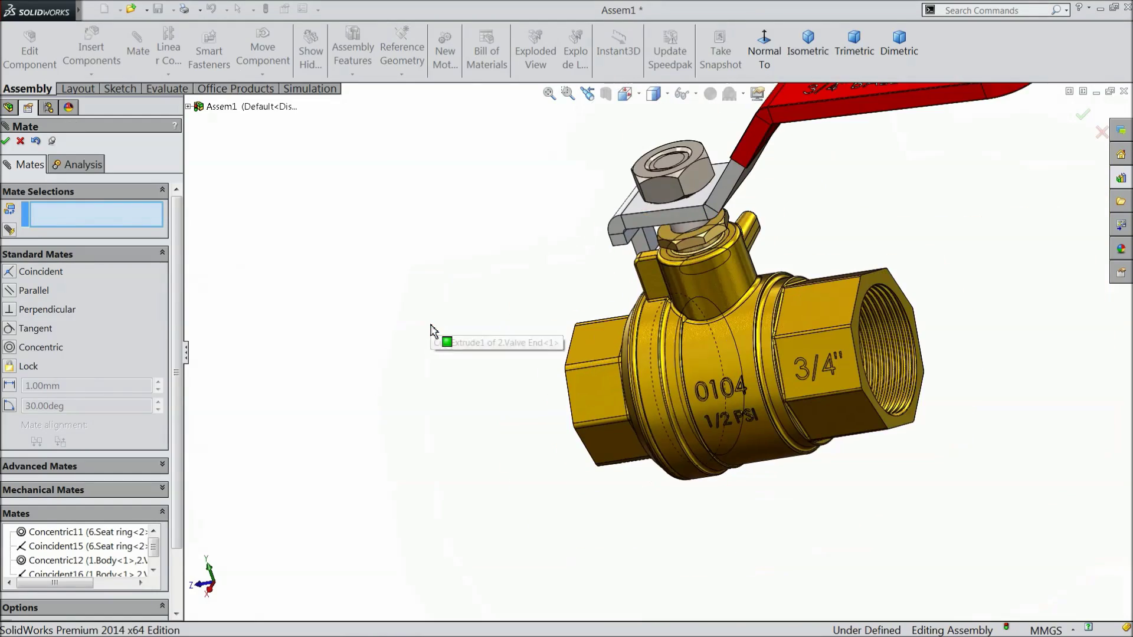
pyautogui.moveTo(498, 354); pyautogui.dragTo(505, 336, button='middle')
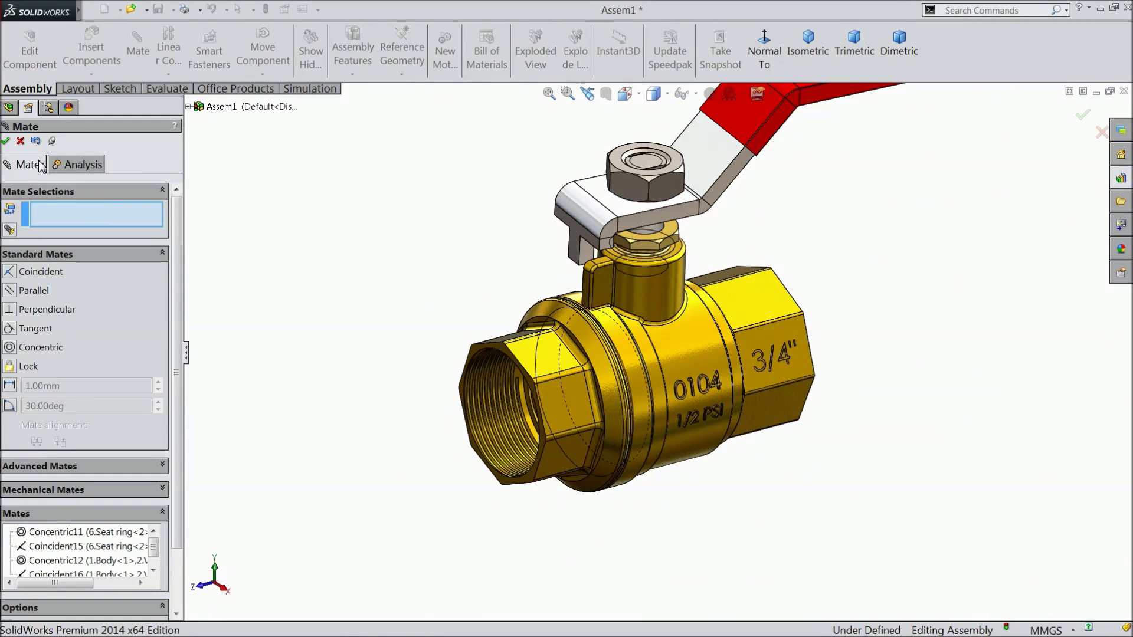
# Step: Cancel the empty mate and orbit the valve to a tilted view
pyautogui.click(20, 142)
pyautogui.scroll(3, 365, 274)
pyautogui.moveTo(473, 265); pyautogui.dragTo(496, 276, button='middle')
pyautogui.scroll(-2, 797, 319)
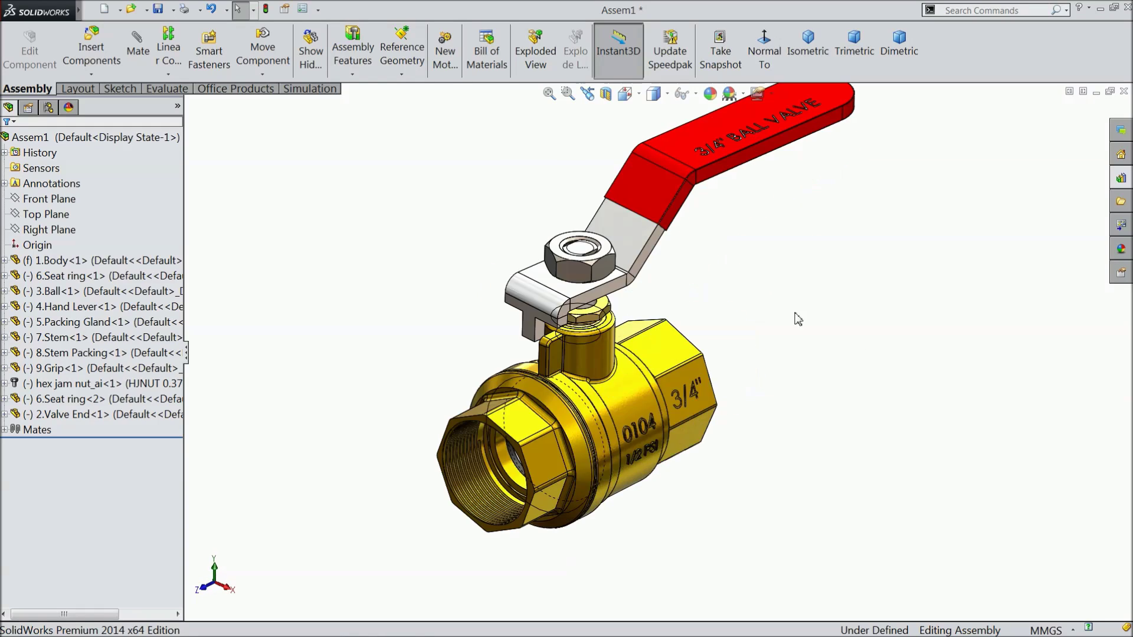
pyautogui.moveTo(797, 319); pyautogui.dragTo(772, 336, button='middle')
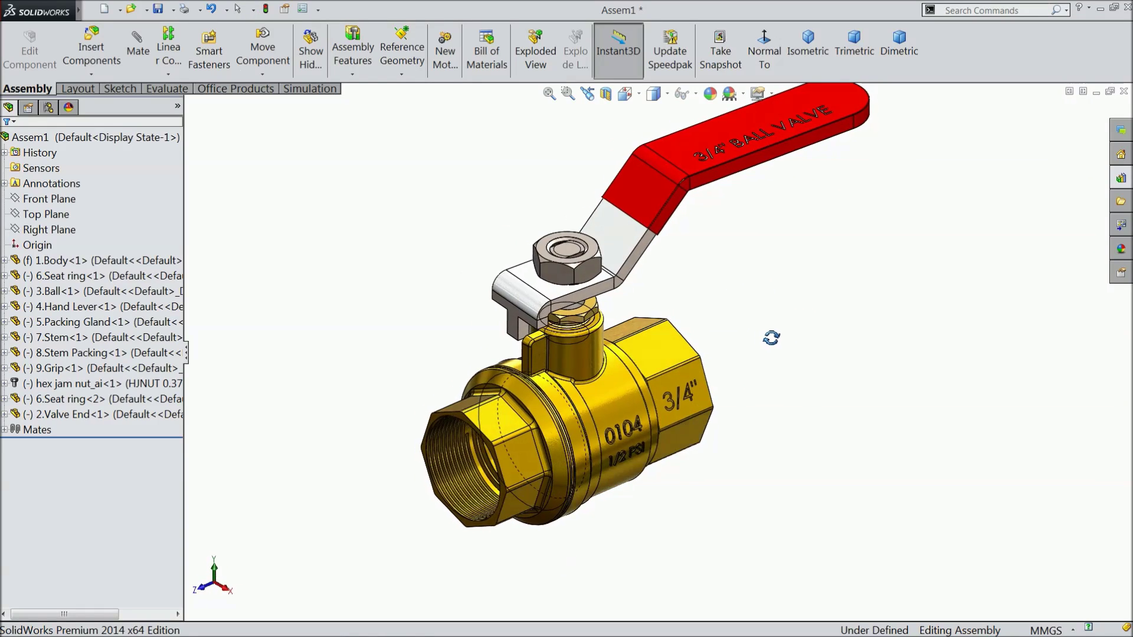
# Step: Swing the hand lever around its stem to check how it rotates
pyautogui.scroll(-3, 625, 308)
pyautogui.scroll(3, 609, 312)
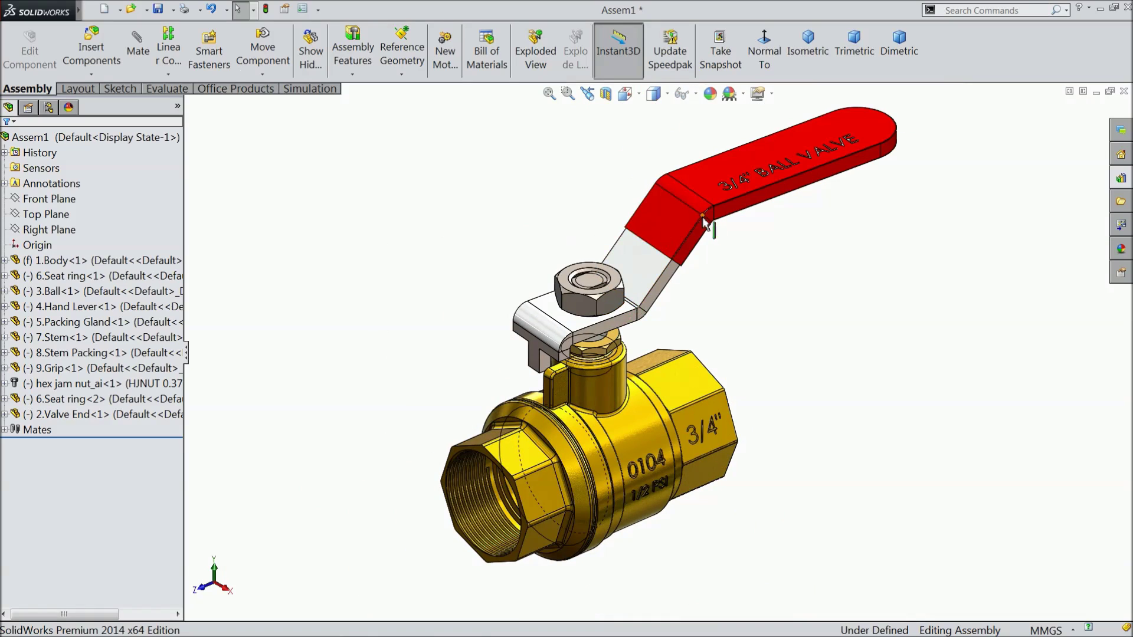
pyautogui.moveTo(703, 223); pyautogui.dragTo(685, 160)
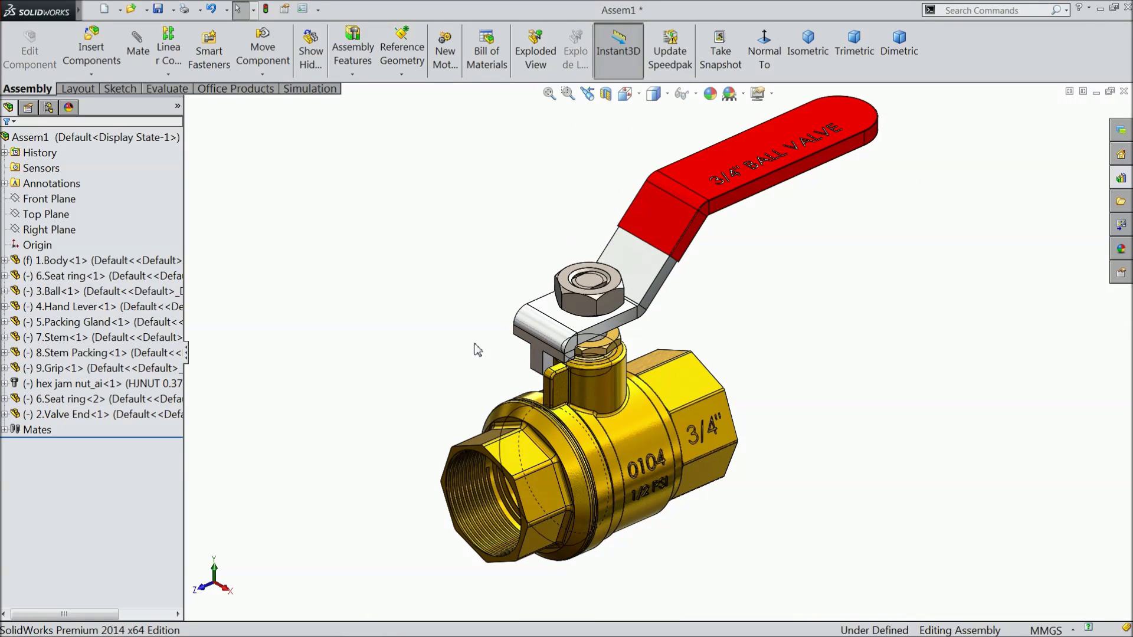
pyautogui.scroll(-6, 591, 360)
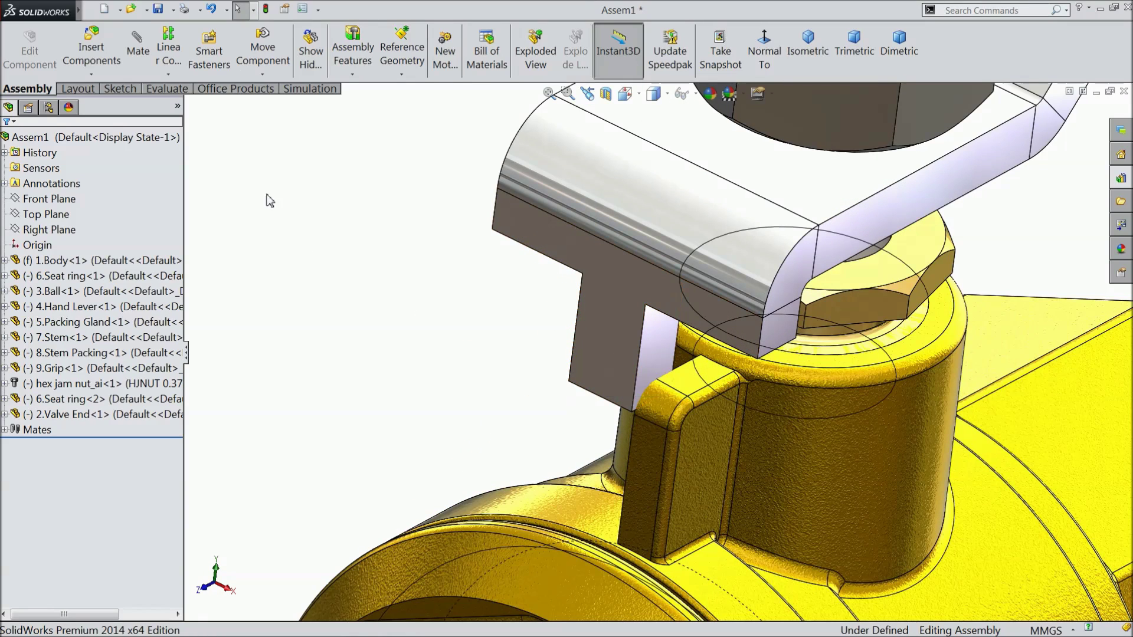
pyautogui.click(138, 50)
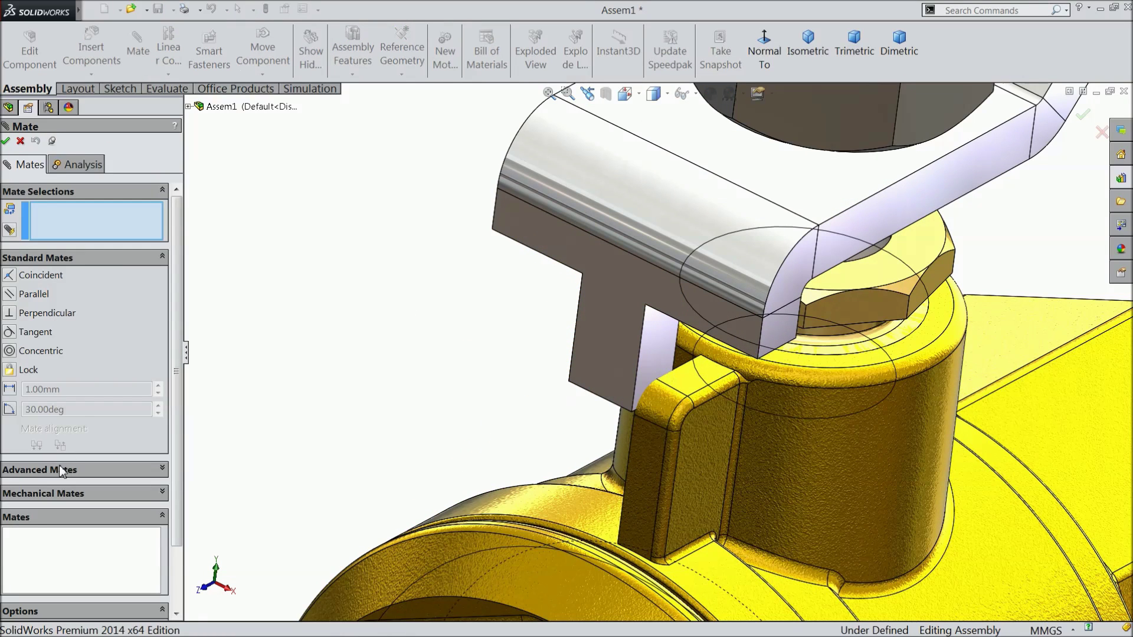
# Step: Start a limit Angle mate between the hand lever's side face and the body face
pyautogui.click(62, 470)
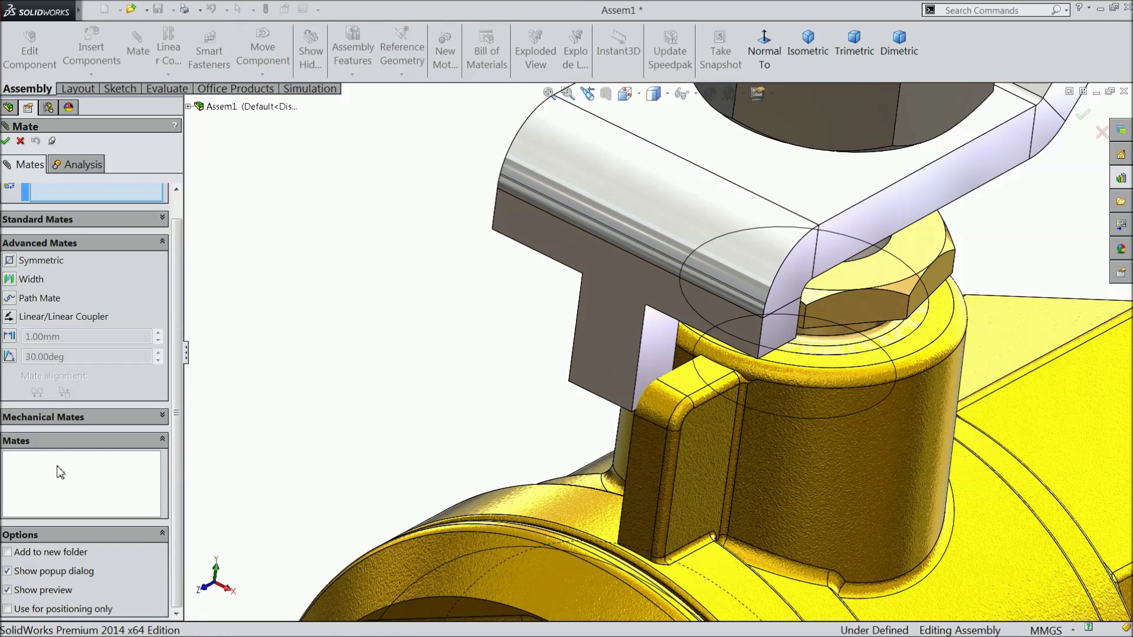
pyautogui.click(10, 357)
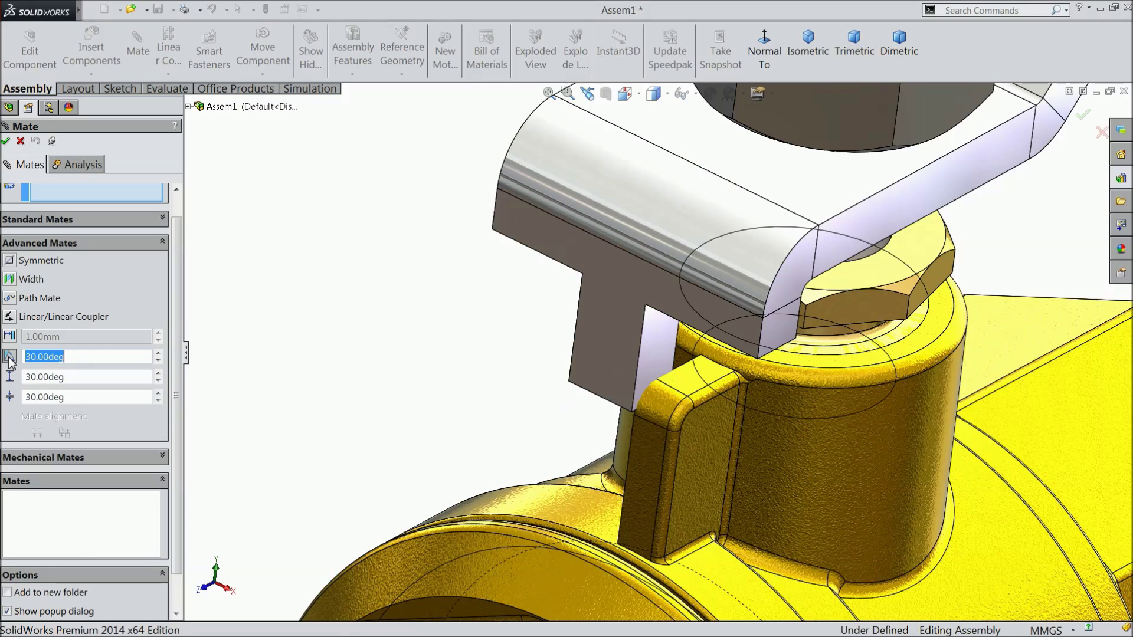
pyautogui.click(659, 361)
pyautogui.moveTo(659, 361); pyautogui.dragTo(676, 437, button='middle')
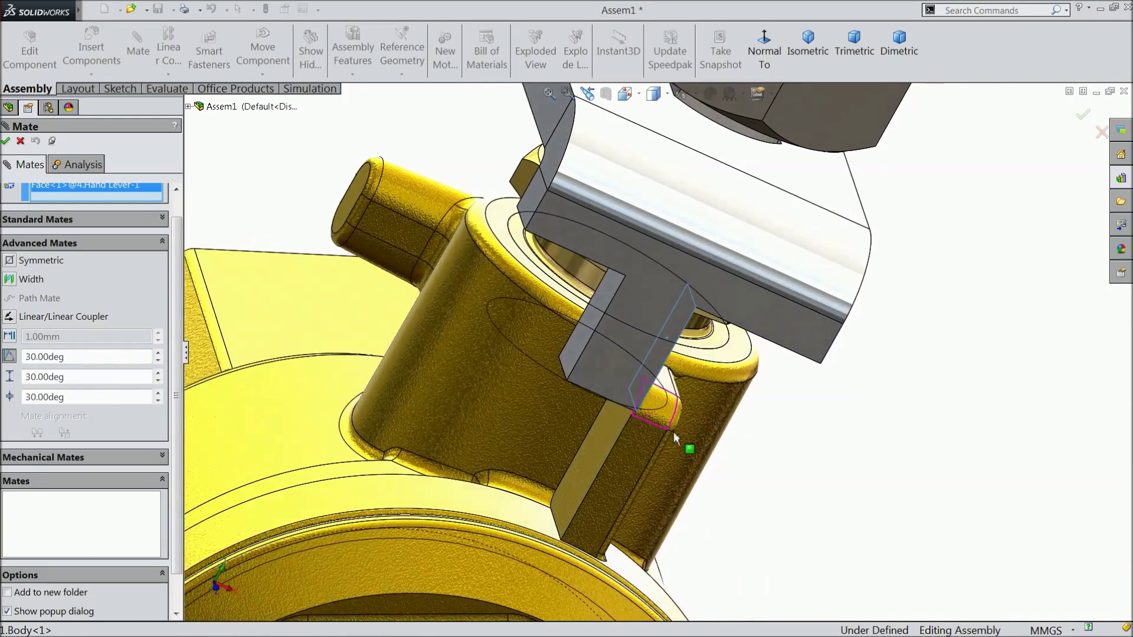
pyautogui.click(615, 424)
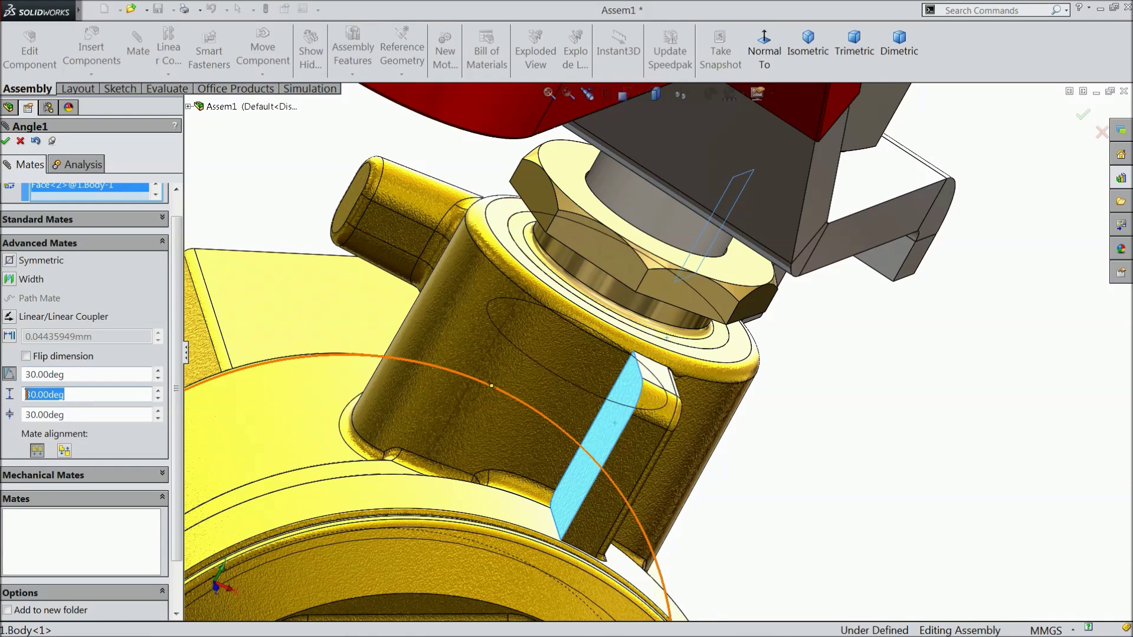
# Step: Set the angle to 180° with a 180° maximum and 90° minimum, and accept
pyautogui.press('Return')
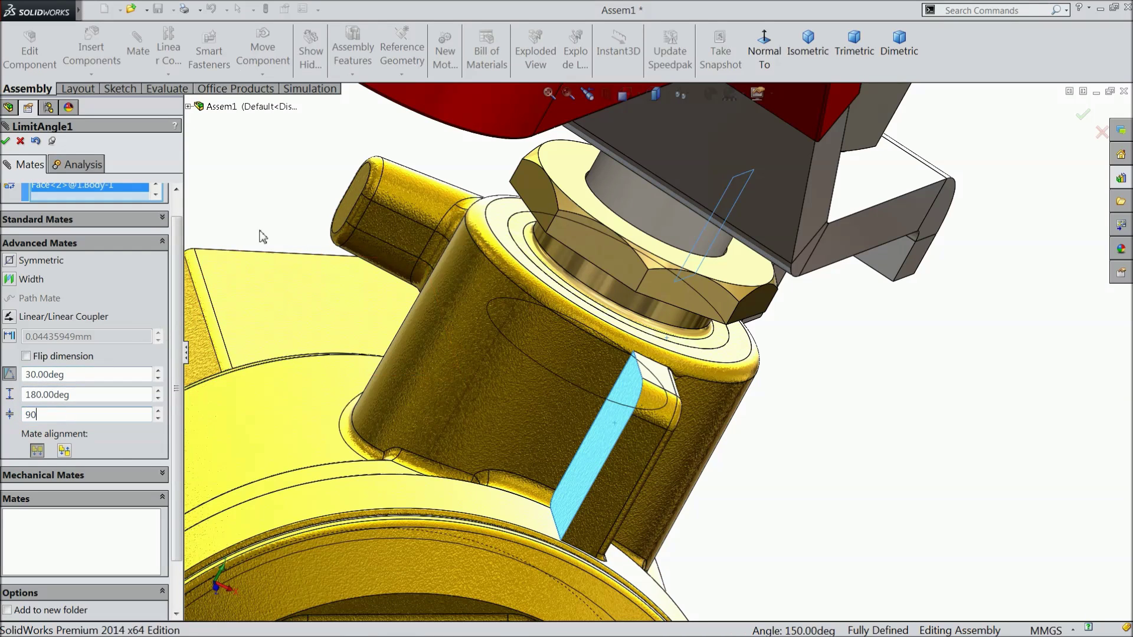
pyautogui.press('Return')
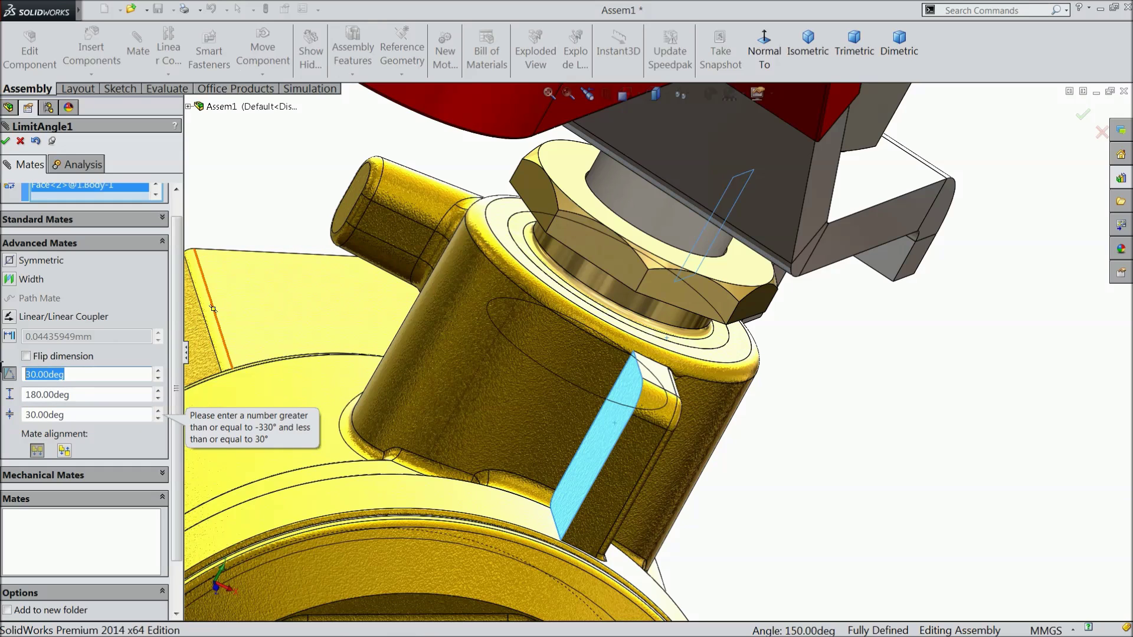
pyautogui.click(55, 375)
pyautogui.write('90')
pyautogui.press('Return')
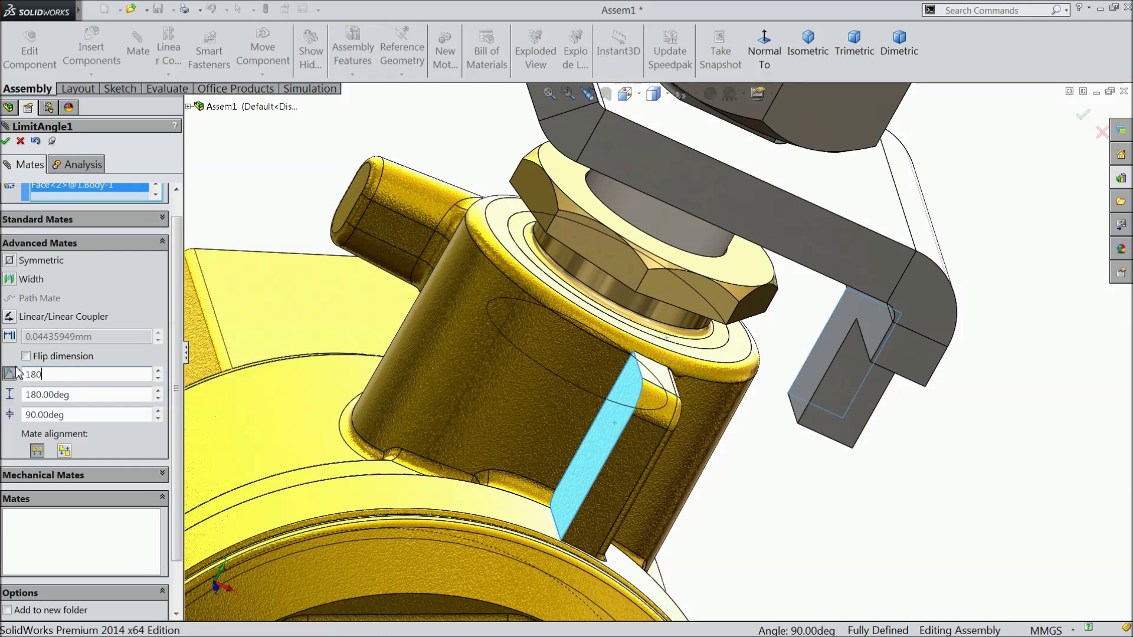
pyautogui.press('Return')
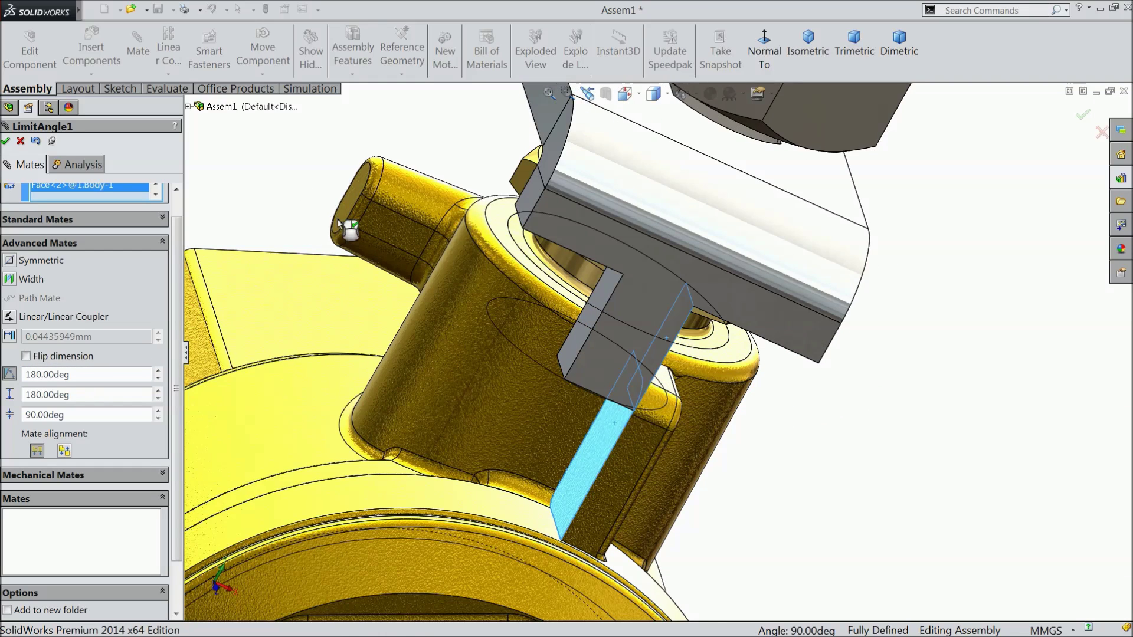
pyautogui.scroll(8, 338, 224)
pyautogui.moveTo(415, 309); pyautogui.dragTo(341, 260, button='middle')
pyautogui.scroll(2, 384, 300)
pyautogui.scroll(-3, 496, 304)
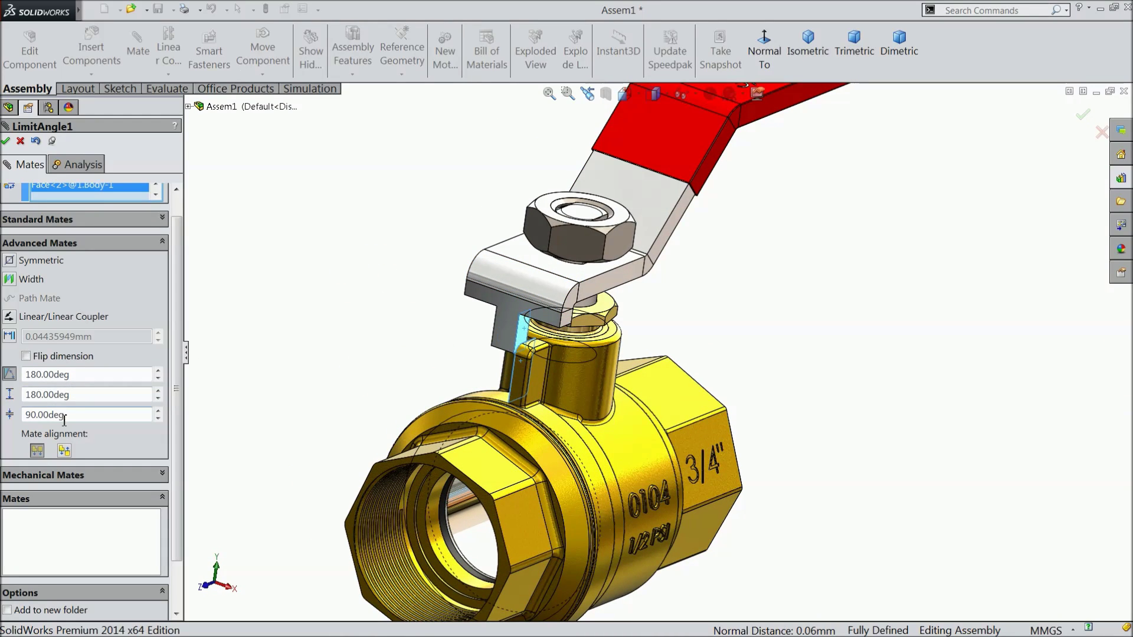
pyautogui.click(7, 143)
# Step: Finish the LimitAngle1 mate and swing the lever to test its angle limits
pyautogui.click(7, 143)
pyautogui.scroll(3, 413, 275)
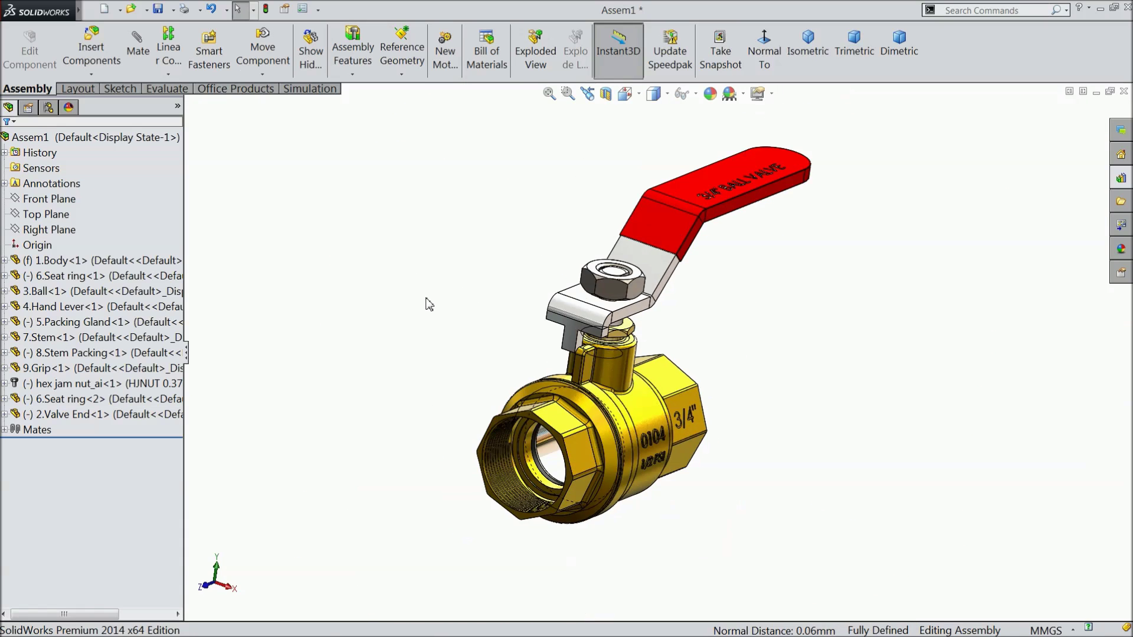
pyautogui.moveTo(429, 304)
pyautogui.mouseDown(button='middle')
pyautogui.moveTo(405, 324)
pyautogui.moveTo(420, 302)
pyautogui.mouseUp(button='middle')
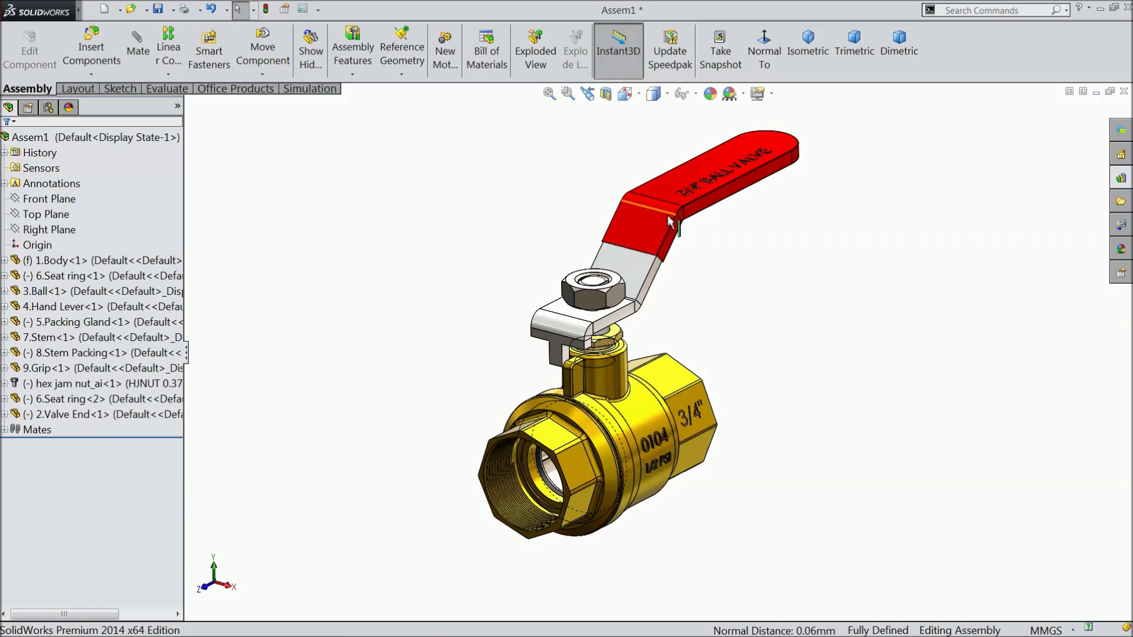
pyautogui.moveTo(668, 221); pyautogui.dragTo(730, 325)
pyautogui.press('Escape')
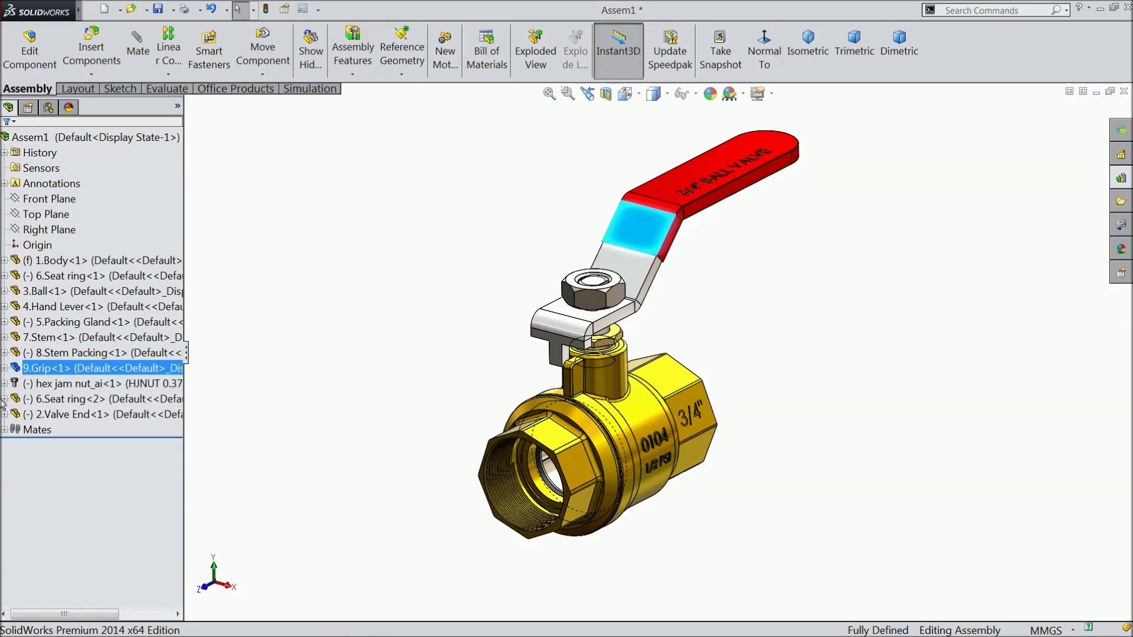
# Step: Reopen LimitAngle1 for editing, flipping its mate alignment and restoring it
pyautogui.click(5, 430)
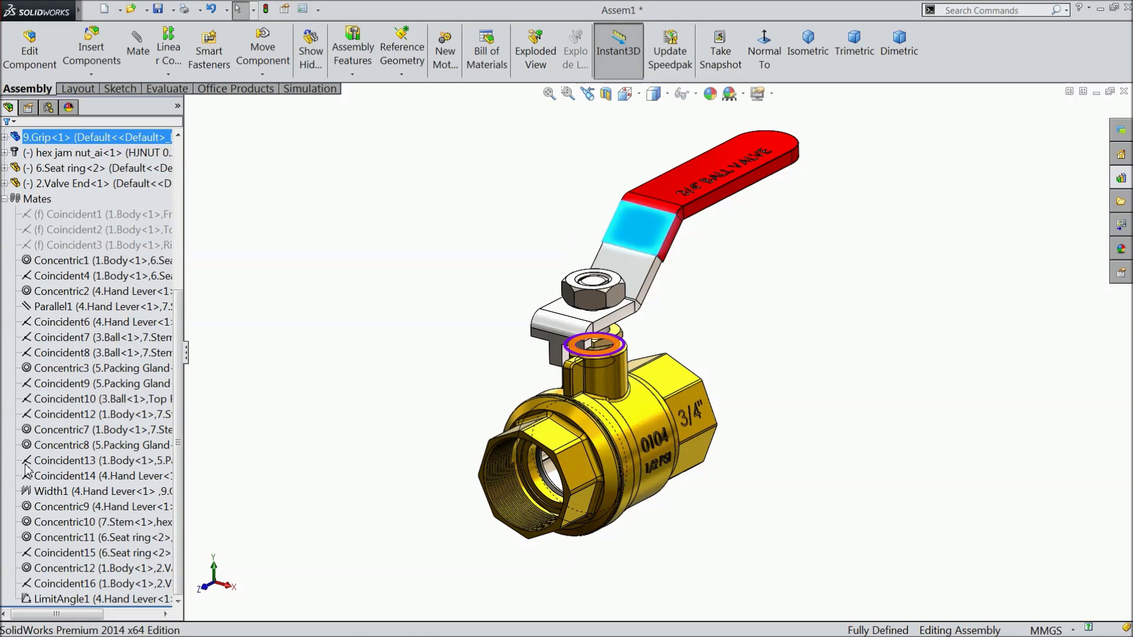
pyautogui.click(71, 599)
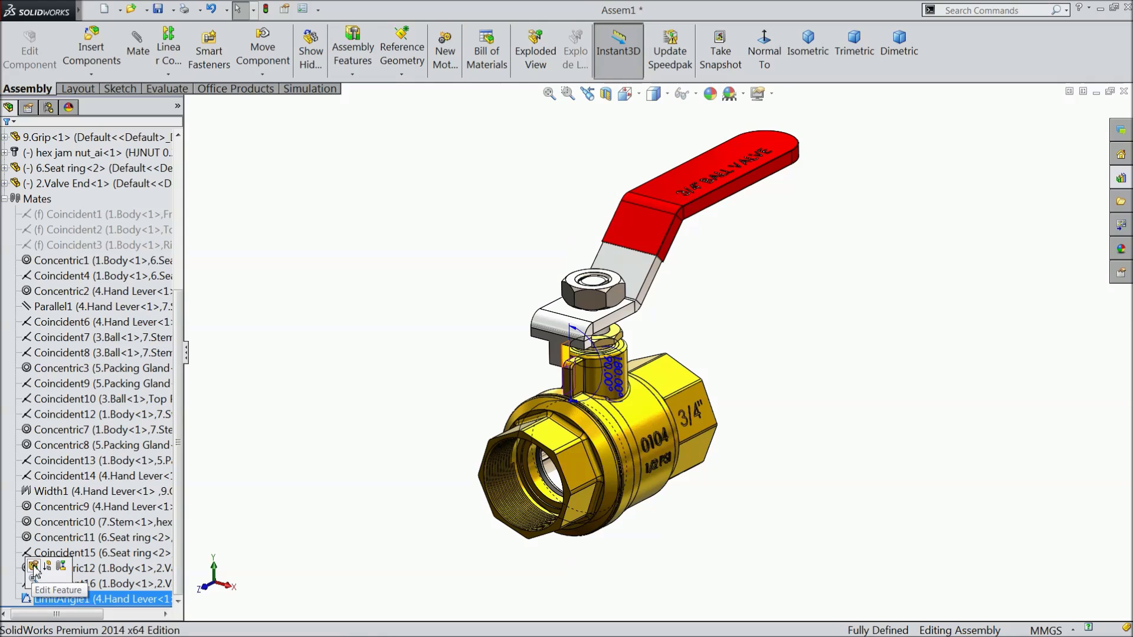
pyautogui.click(33, 568)
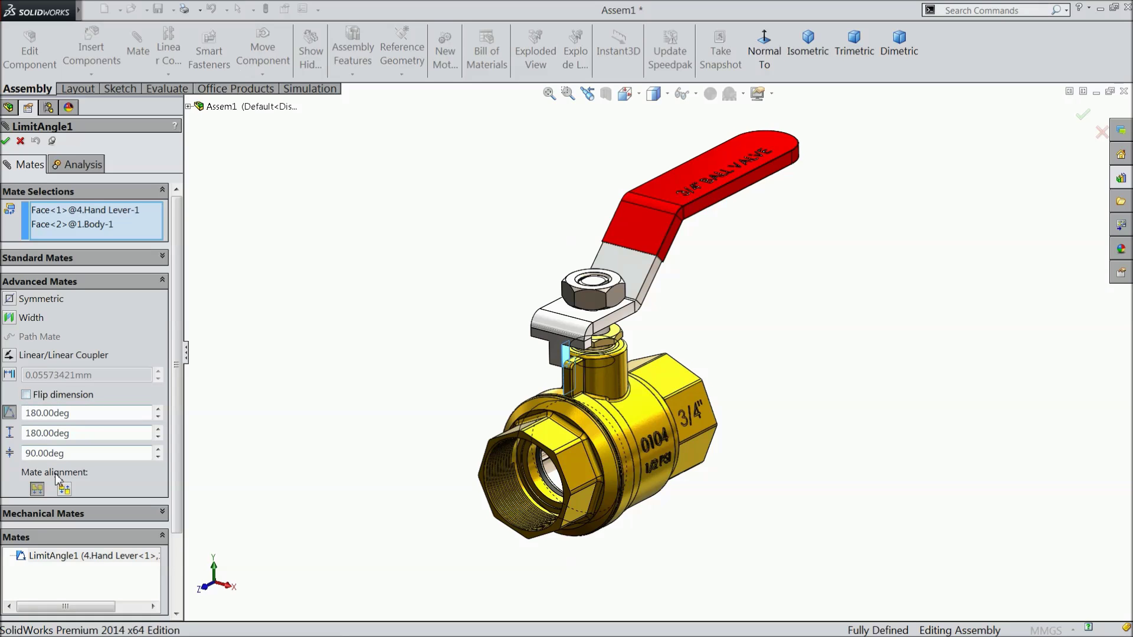
pyautogui.click(64, 489)
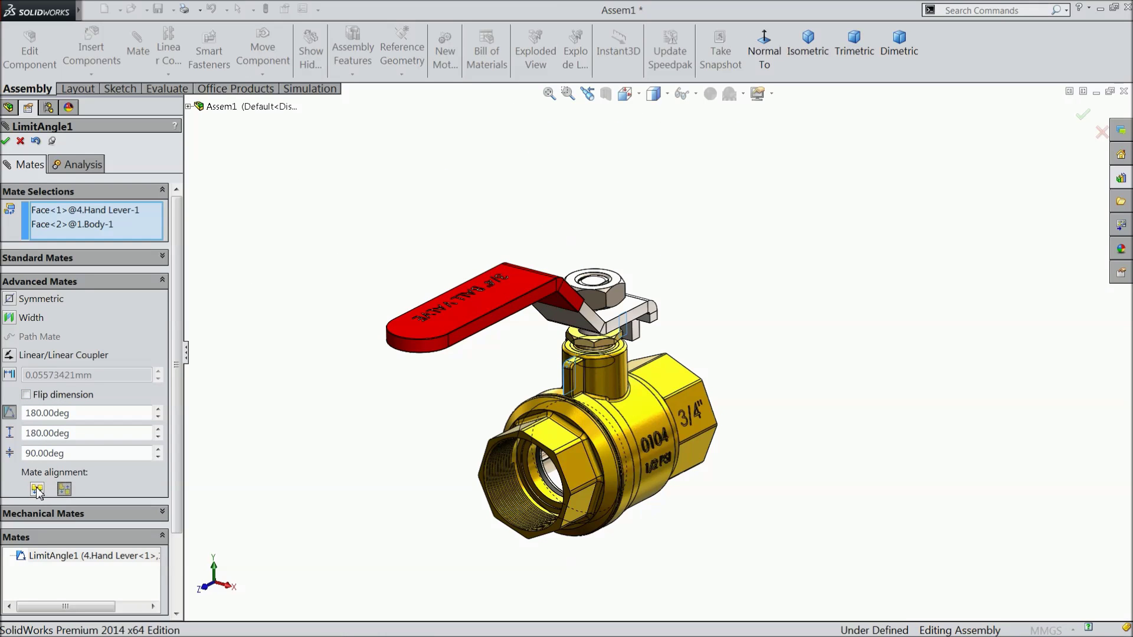
pyautogui.click(37, 491)
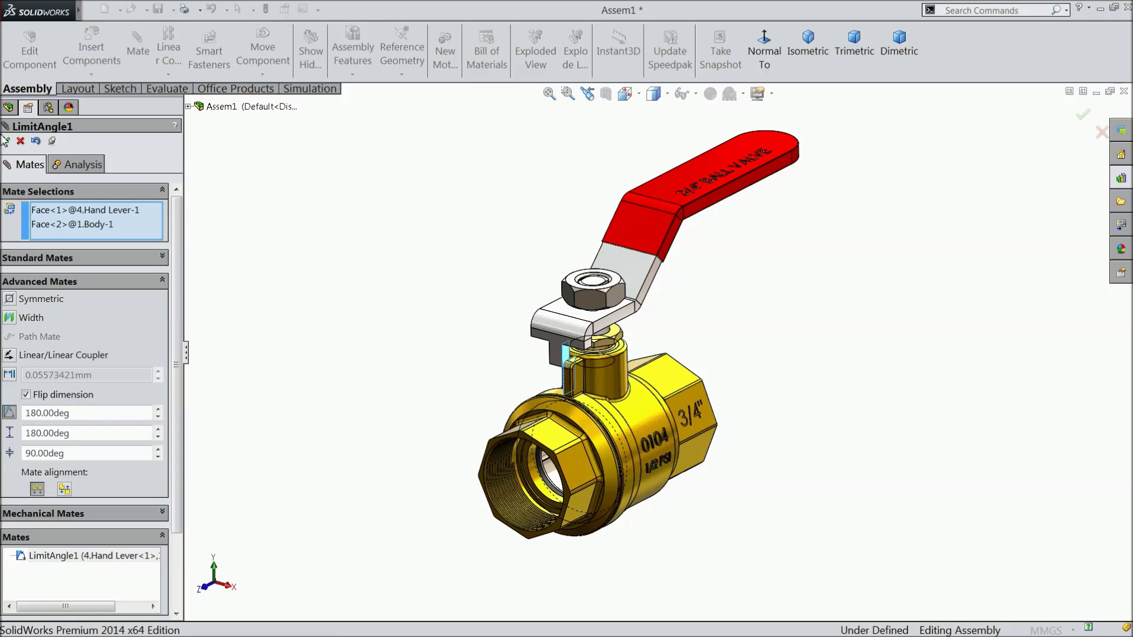
# Step: Apply the LimitAngle1 mate (180°, max 180°, min 90°) and close the Mate PropertyManager
pyautogui.click(7, 141)
pyautogui.click(7, 141)
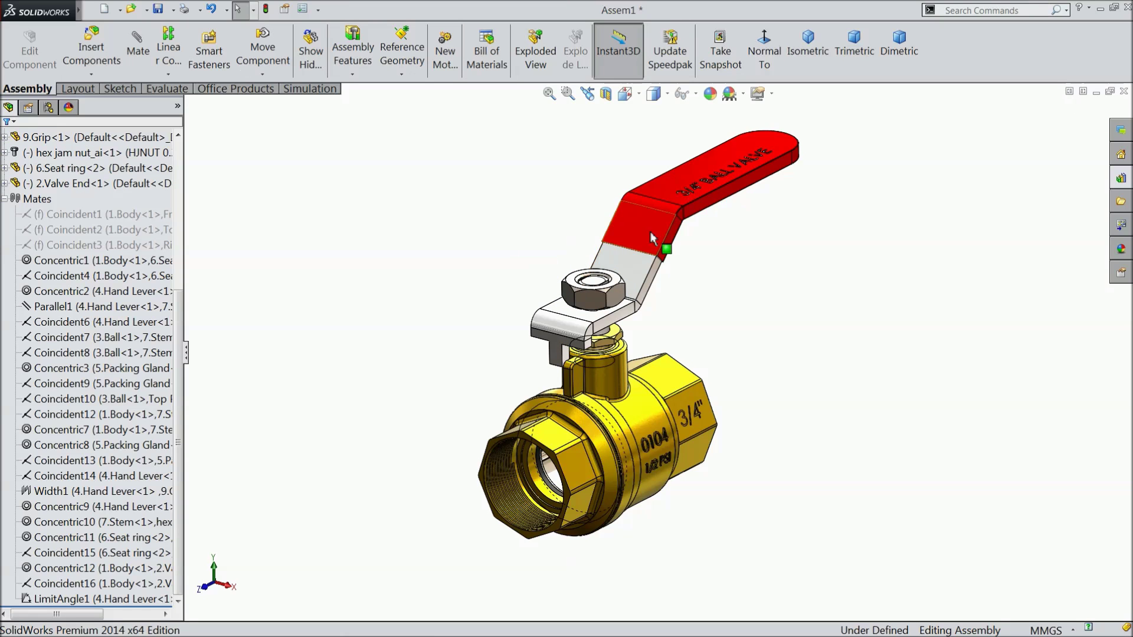
pyautogui.moveTo(681, 242); pyautogui.dragTo(593, 342)
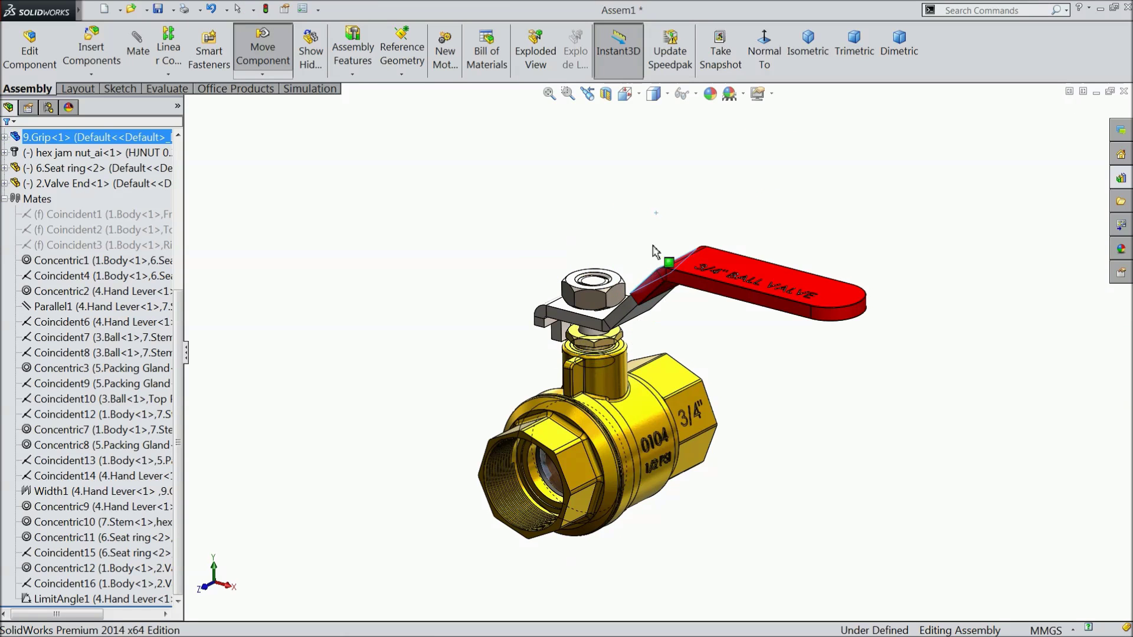
pyautogui.moveTo(653, 246); pyautogui.dragTo(466, 180)
pyautogui.moveTo(497, 259); pyautogui.dragTo(499, 288, button='middle')
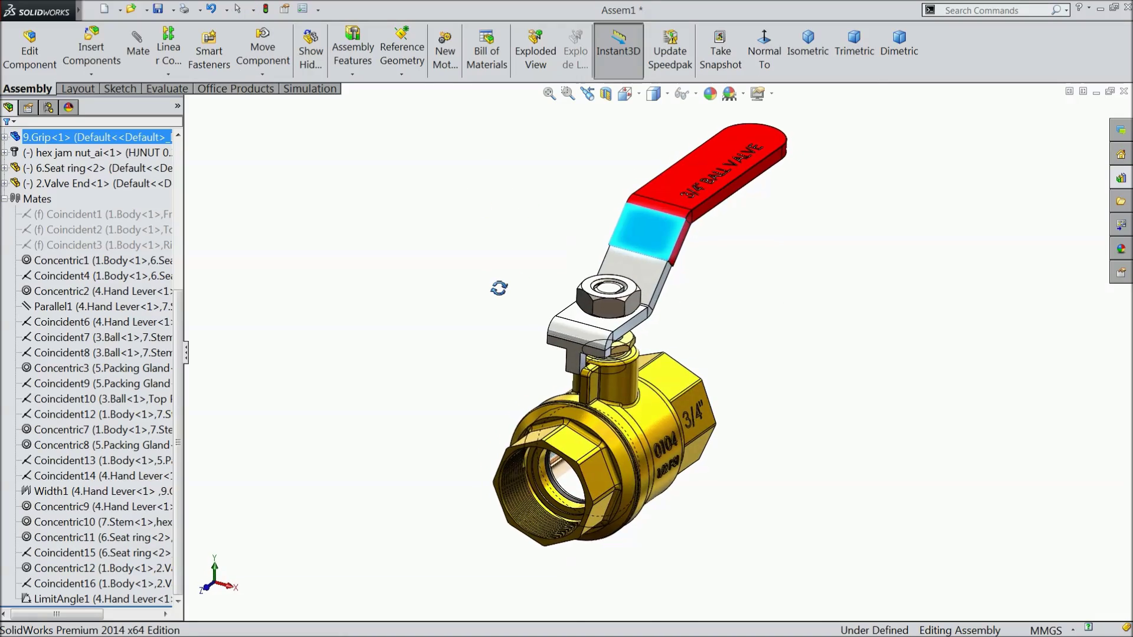
pyautogui.scroll(-4, 585, 338)
pyautogui.moveTo(530, 382); pyautogui.dragTo(598, 444, button='middle')
pyautogui.scroll(5, 608, 434)
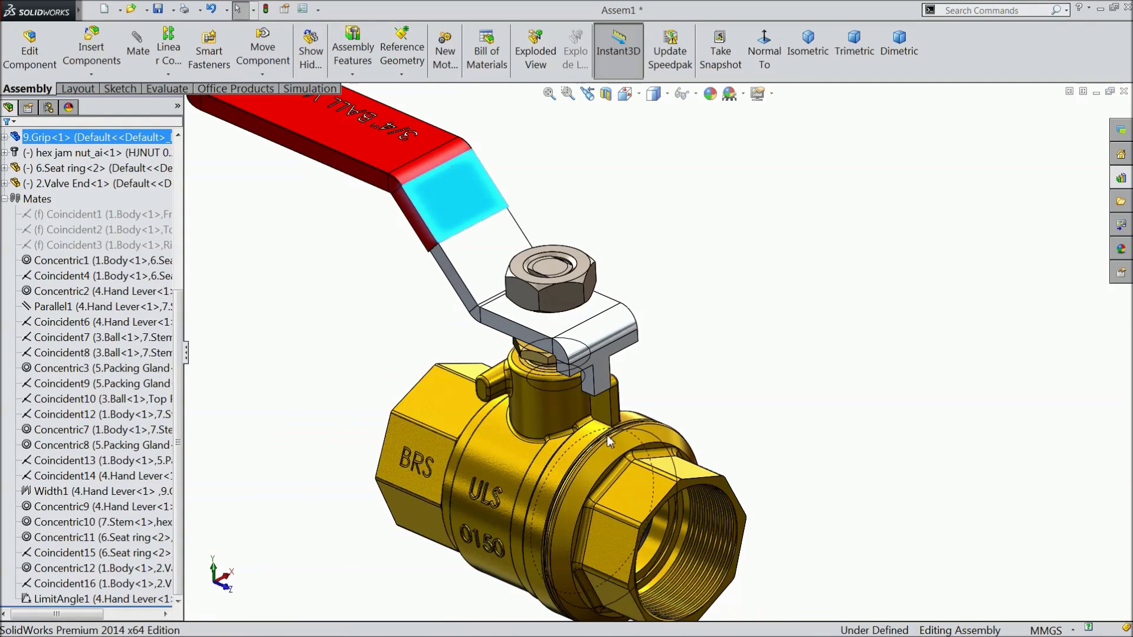
pyautogui.click(724, 326)
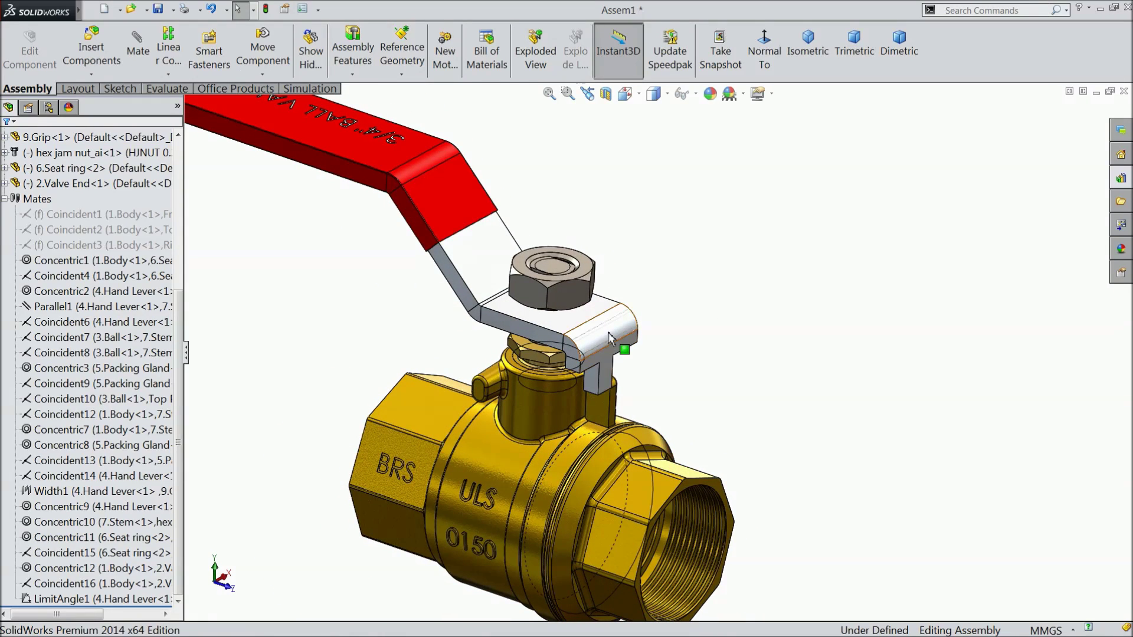
pyautogui.moveTo(609, 338); pyautogui.dragTo(474, 335)
pyautogui.scroll(-3, 490, 378)
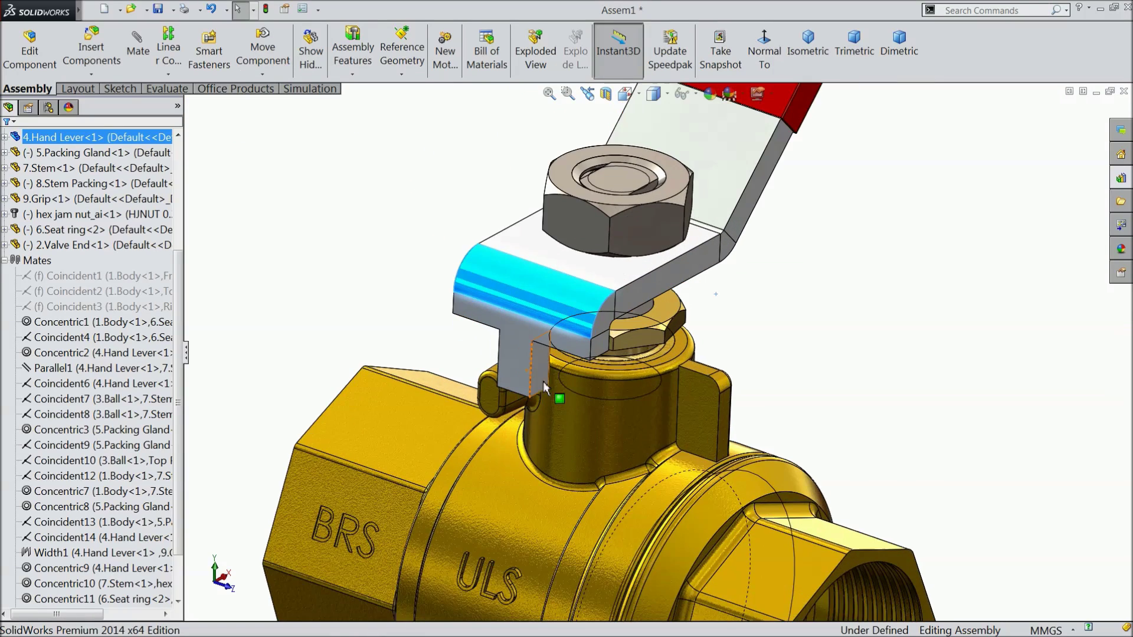
pyautogui.moveTo(543, 380); pyautogui.dragTo(759, 260, button='middle')
pyautogui.scroll(2, 709, 333)
pyautogui.scroll(-1, 709, 332)
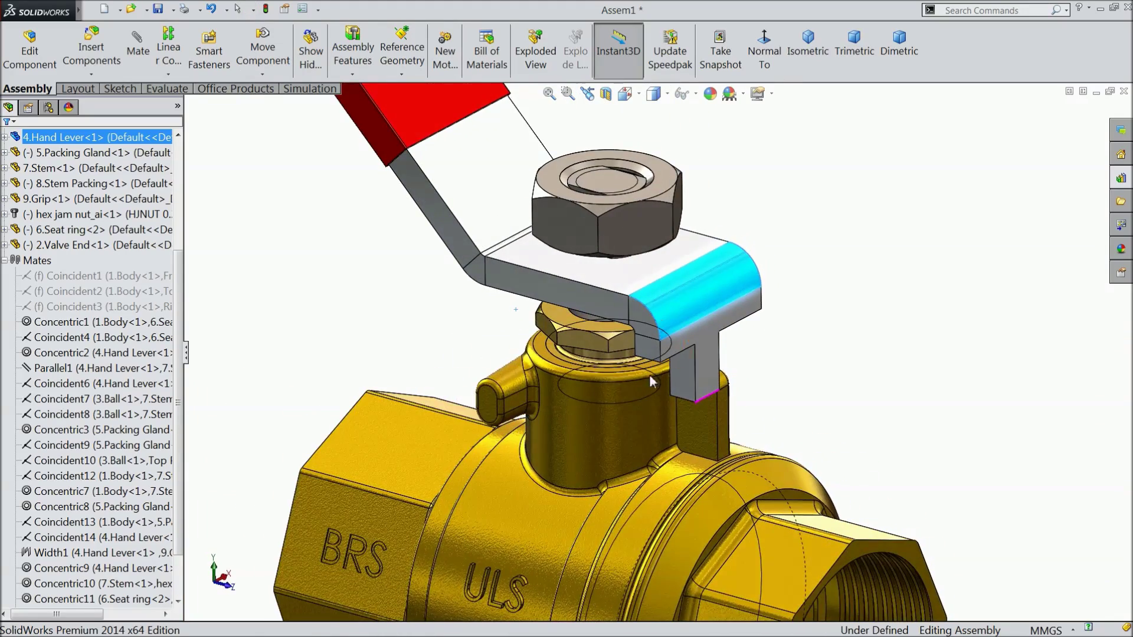
pyautogui.scroll(-2, 508, 373)
pyautogui.moveTo(662, 328); pyautogui.dragTo(472, 344)
pyautogui.scroll(3, 563, 389)
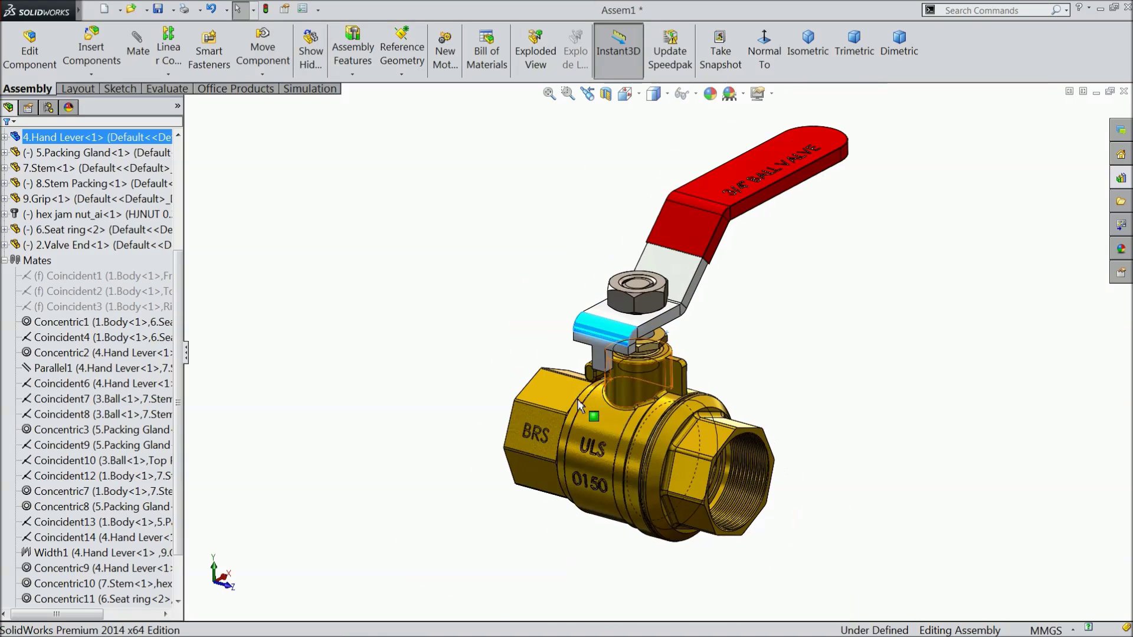
pyautogui.scroll(-3, 642, 436)
pyautogui.click(579, 394)
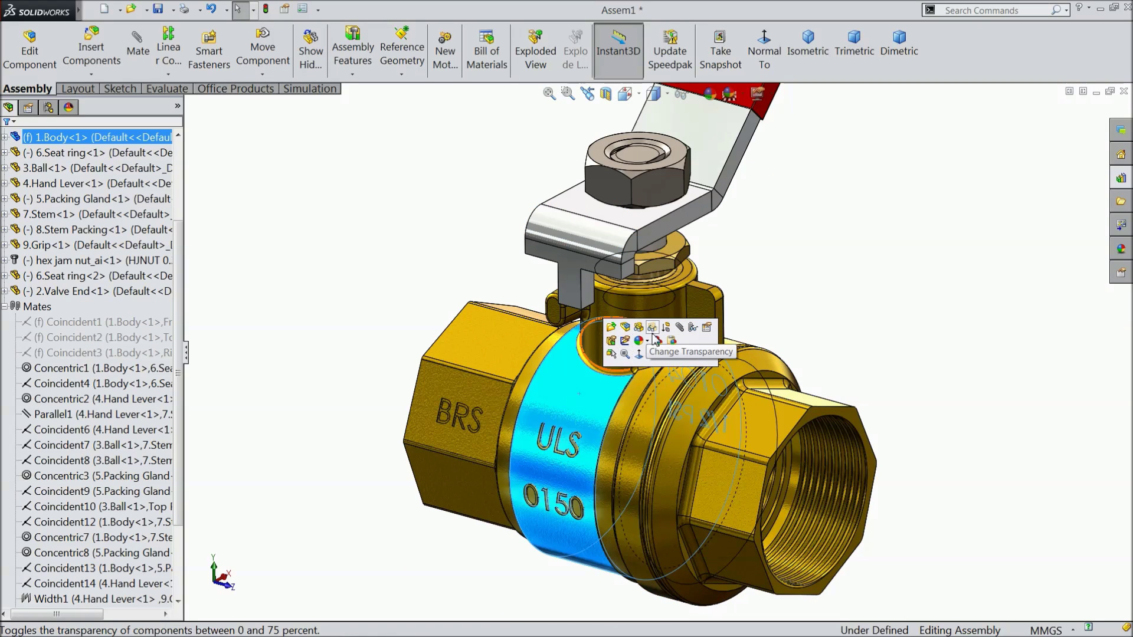
# Step: Hide the valve body and swing the lever left, forward and back to watch the ball turn
pyautogui.click(638, 327)
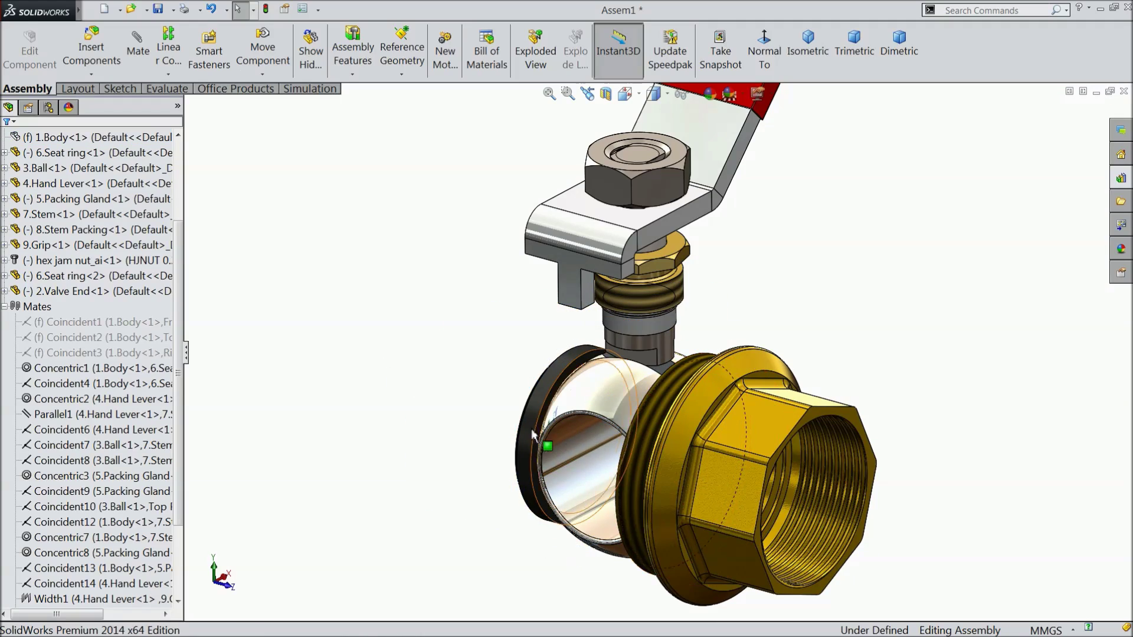
pyautogui.moveTo(539, 451); pyautogui.dragTo(636, 474, button='middle')
pyautogui.scroll(3, 624, 457)
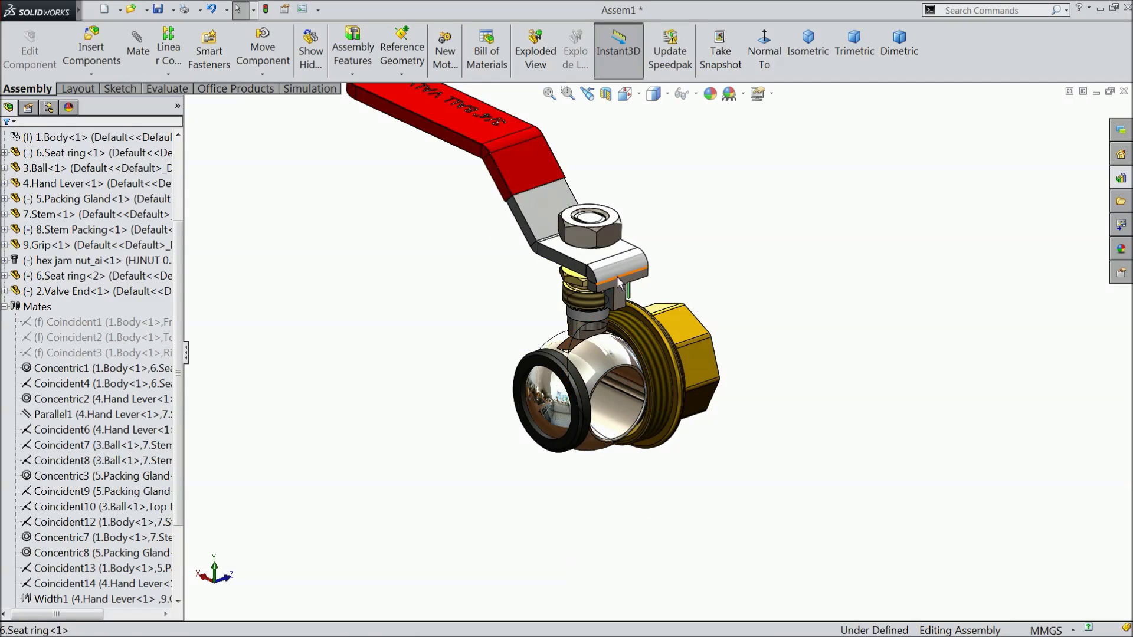
pyautogui.moveTo(618, 282); pyautogui.dragTo(481, 287)
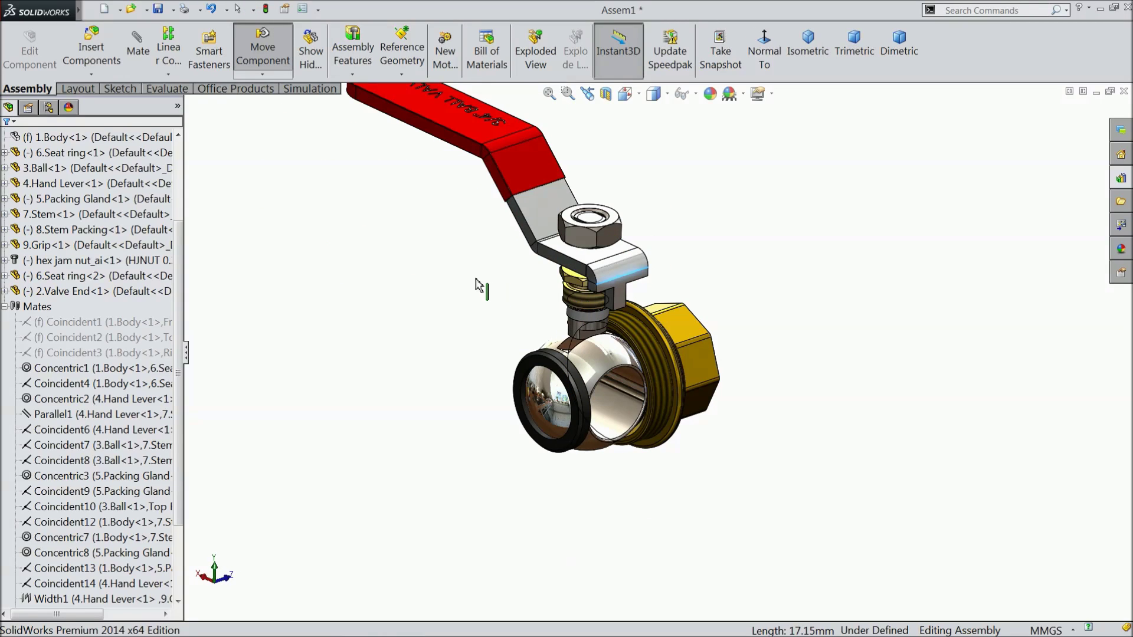
pyautogui.moveTo(605, 283); pyautogui.dragTo(653, 200)
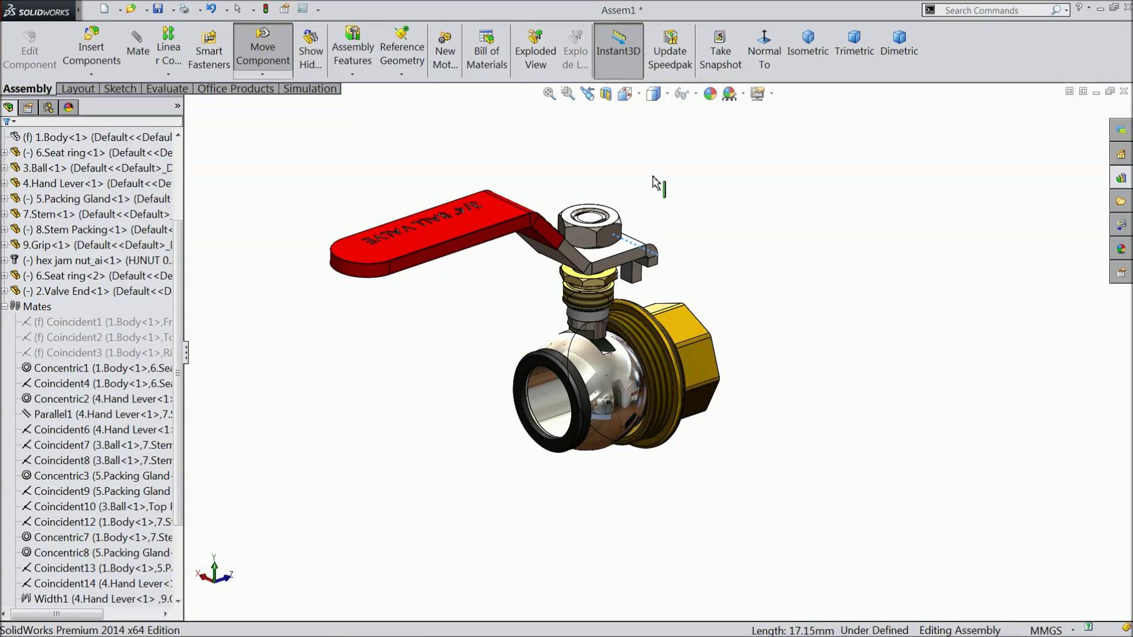
pyautogui.moveTo(608, 253); pyautogui.dragTo(513, 286)
pyautogui.press('Escape')
# Step: View down the valve bore while swinging the lever, then select the hidden valve body
pyautogui.moveTo(475, 344); pyautogui.dragTo(484, 369, button='middle')
pyautogui.scroll(-3, 648, 301)
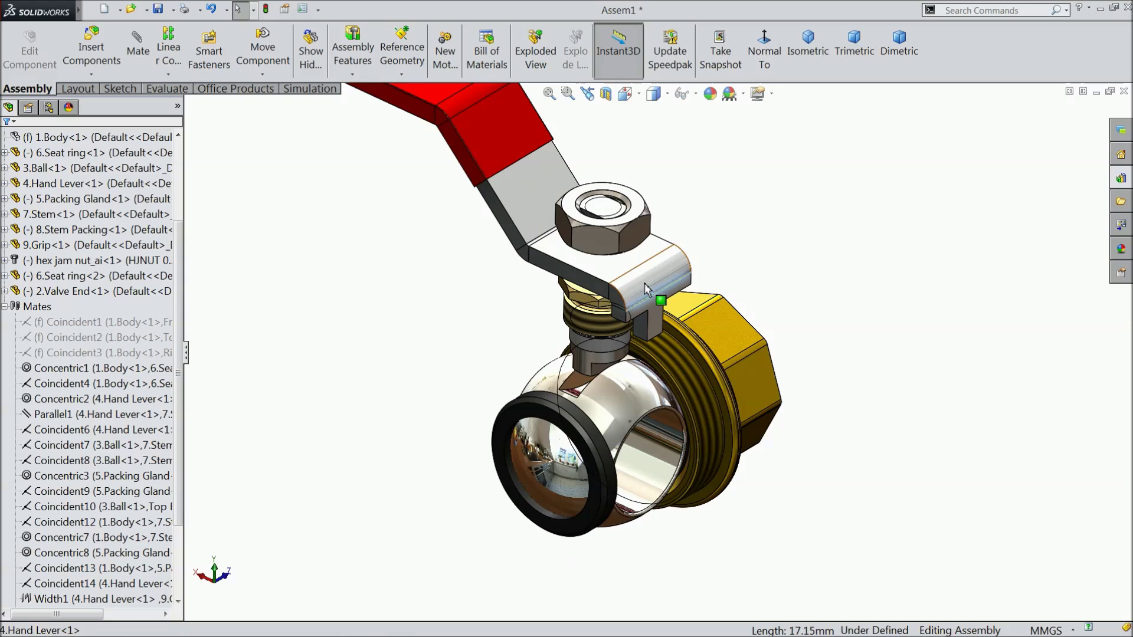
pyautogui.moveTo(645, 285); pyautogui.dragTo(673, 176)
pyautogui.moveTo(669, 371); pyautogui.dragTo(630, 364, button='middle')
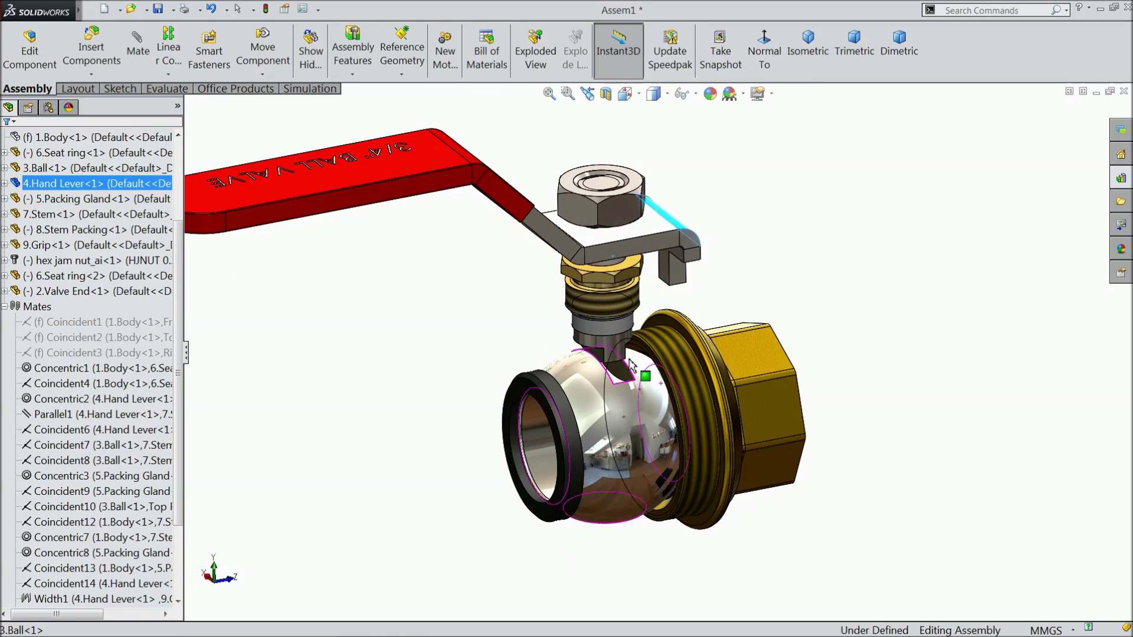
pyautogui.scroll(3, 631, 365)
pyautogui.moveTo(503, 404); pyautogui.dragTo(415, 374, button='middle')
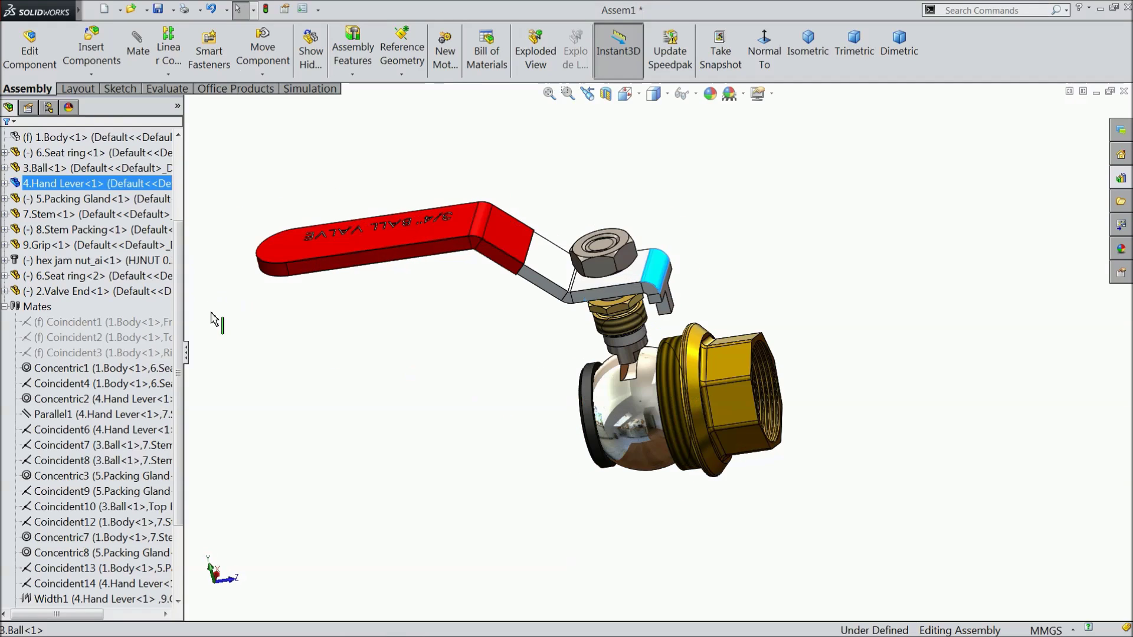
pyautogui.keyDown('ctrl'); pyautogui.click(143, 245); pyautogui.keyUp('ctrl')
pyautogui.moveTo(179, 248); pyautogui.dragTo(181, 181)
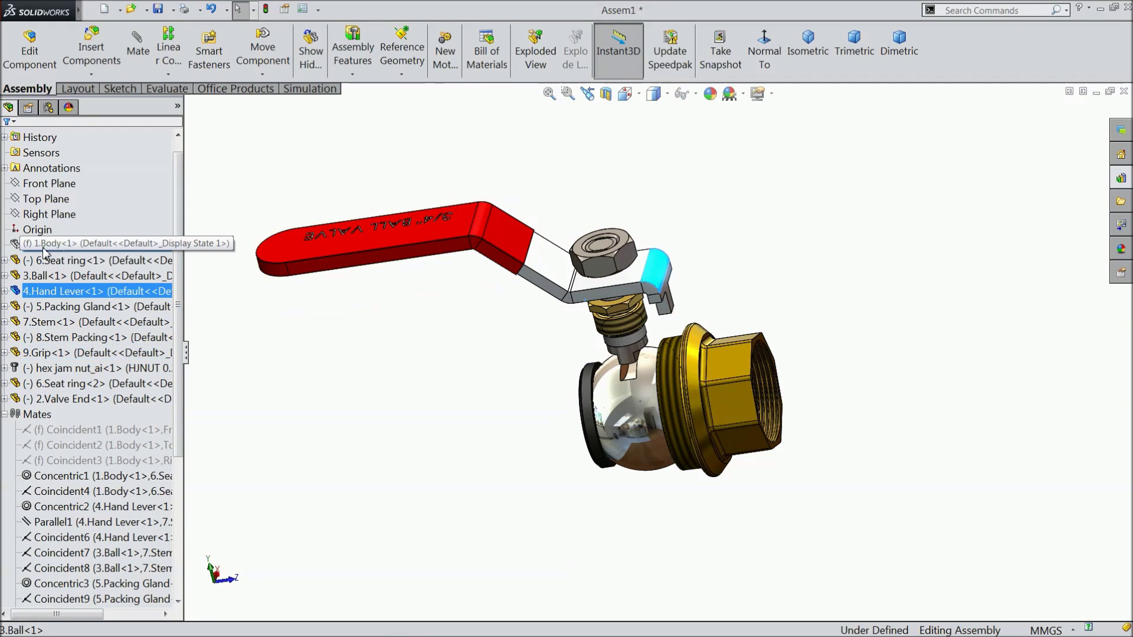
pyautogui.click(30, 245)
# Step: Show the valve body again and orbit the assembly to a new viewing angle
pyautogui.click(55, 217)
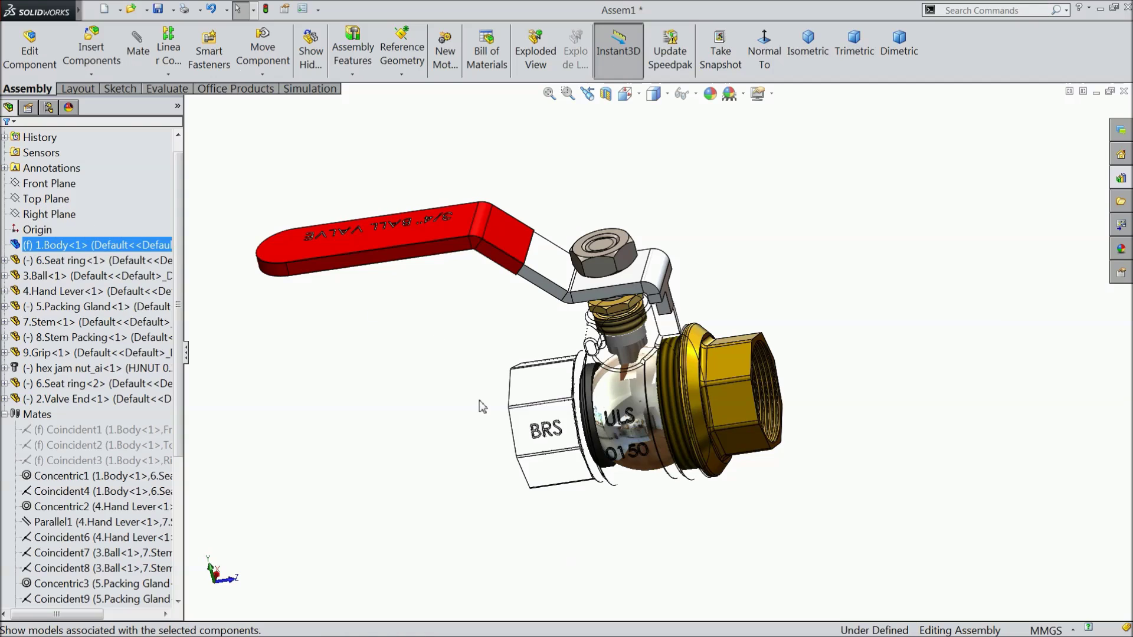
pyautogui.click(480, 403)
pyautogui.moveTo(493, 402)
pyautogui.mouseDown(button='middle')
pyautogui.moveTo(372, 384)
pyautogui.moveTo(365, 555)
pyautogui.moveTo(318, 549)
pyautogui.moveTo(339, 528)
pyautogui.moveTo(347, 448)
pyautogui.mouseUp(button='middle')
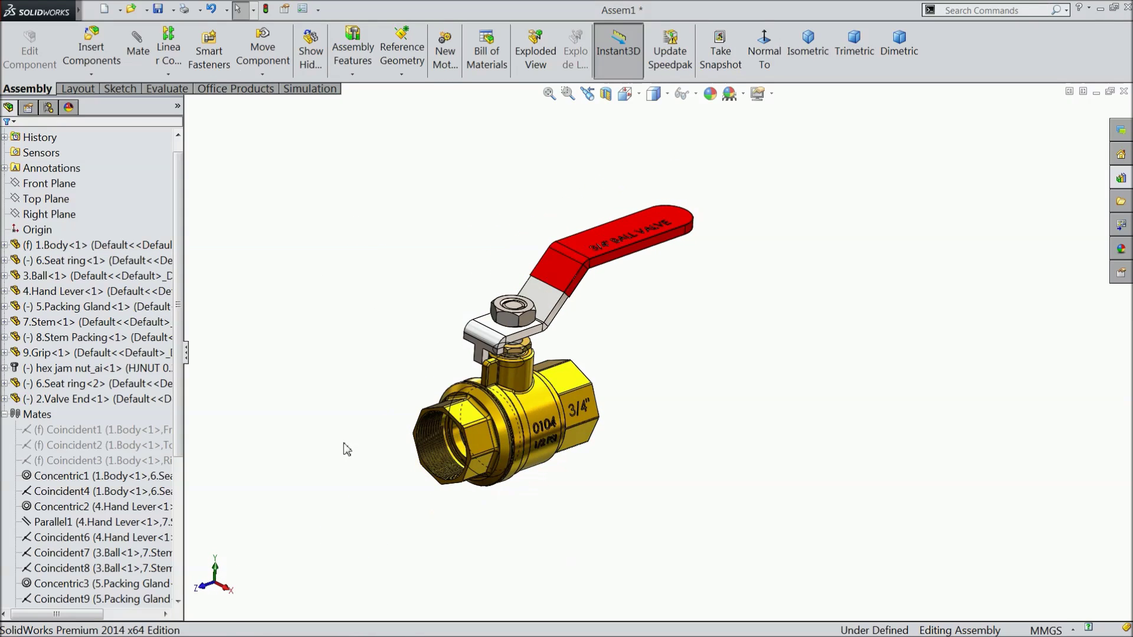
pyautogui.scroll(-2, 509, 313)
pyautogui.scroll(-1, 509, 313)
pyautogui.scroll(1, 546, 434)
pyautogui.moveTo(559, 471); pyautogui.dragTo(566, 464, button='middle')
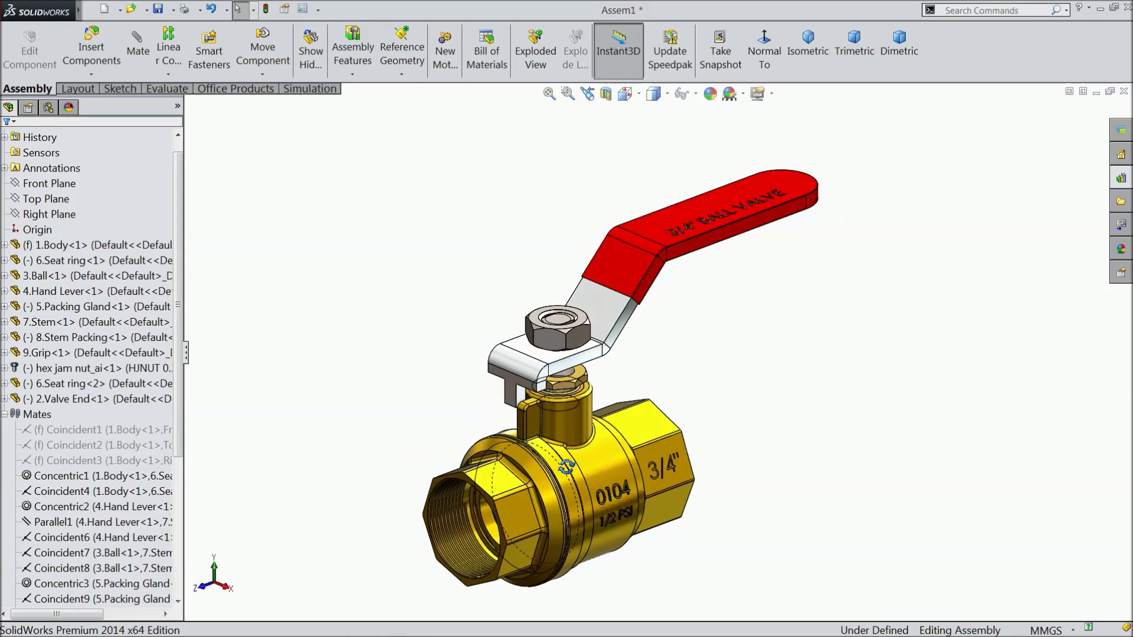
pyautogui.scroll(2, 573, 480)
pyautogui.scroll(-3, 610, 491)
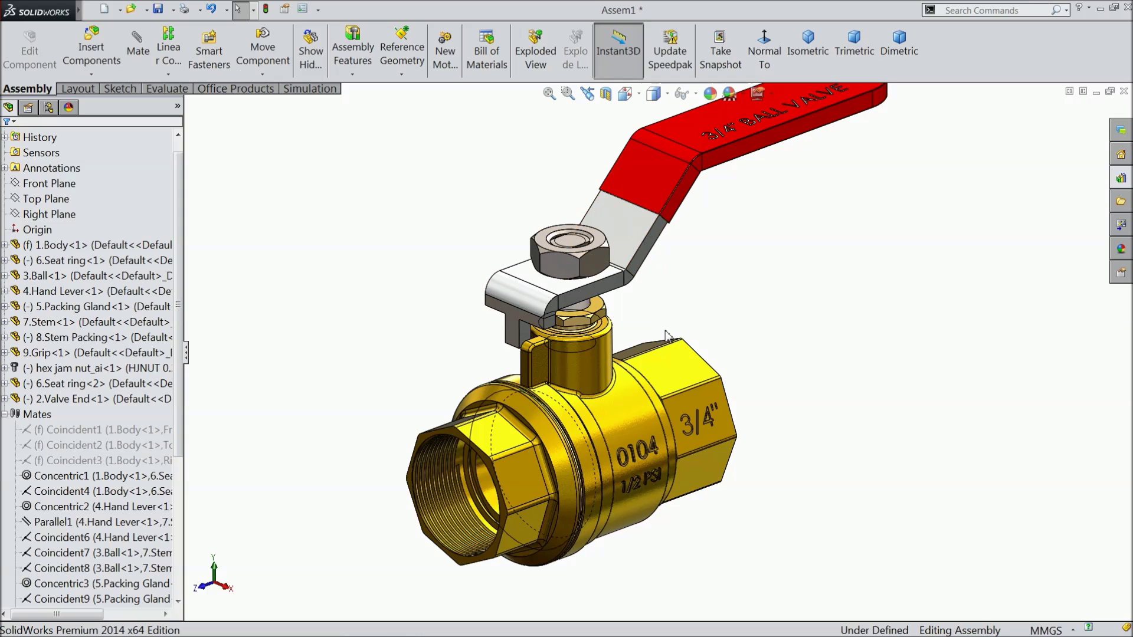
# Step: Make the valve body and valve end transparent, then swing the handle to watch the ball rotate
pyautogui.click(641, 386)
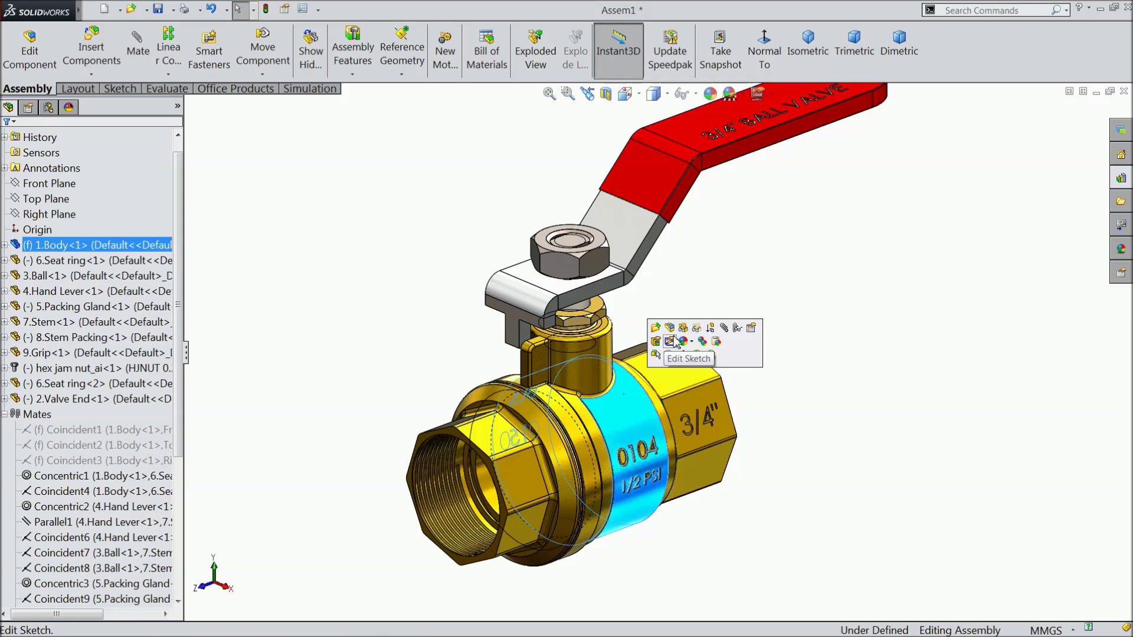
pyautogui.click(698, 329)
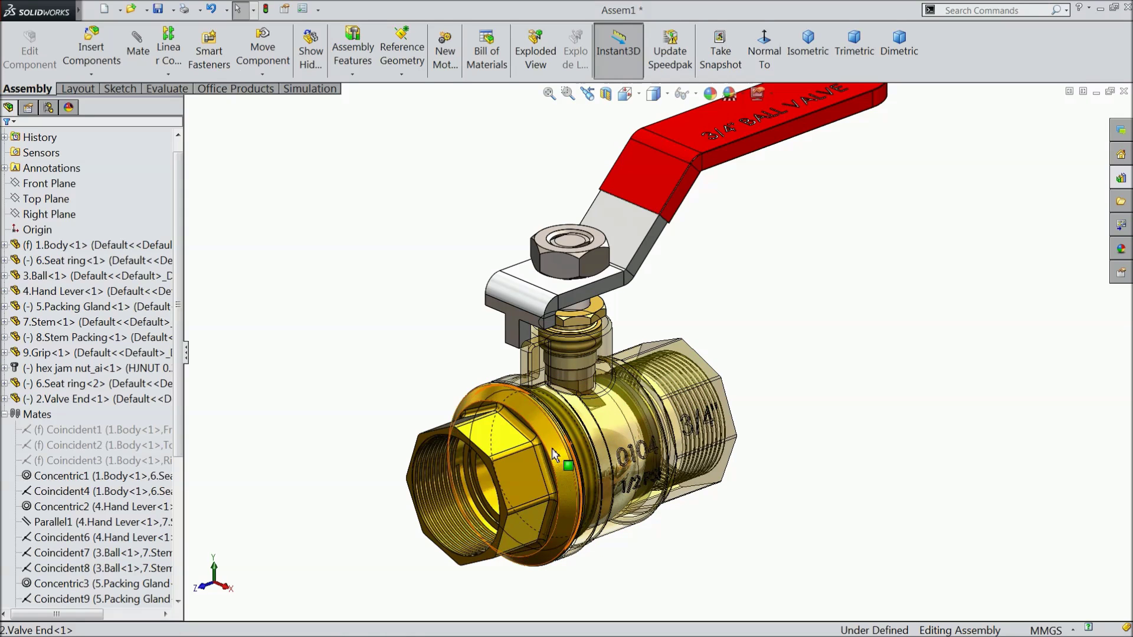
pyautogui.click(572, 450)
pyautogui.click(626, 381)
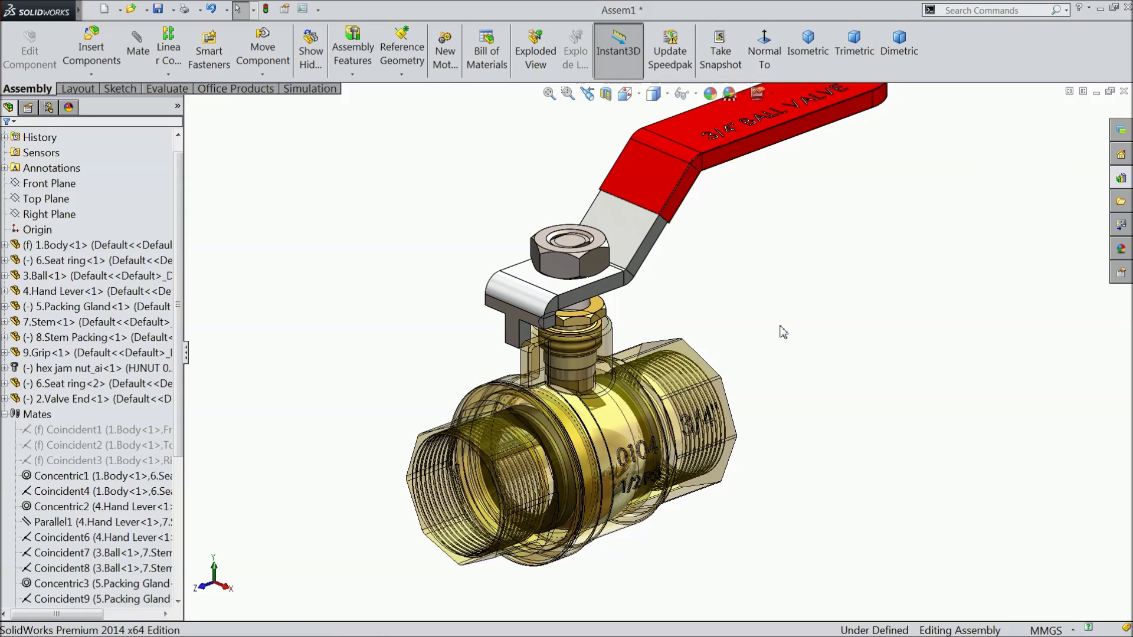
pyautogui.moveTo(660, 178); pyautogui.dragTo(705, 152)
pyautogui.click(81, 248)
# Step: Turn off transparency on 1.Body and 2.Valve End, then orbit the model
pyautogui.click(126, 220)
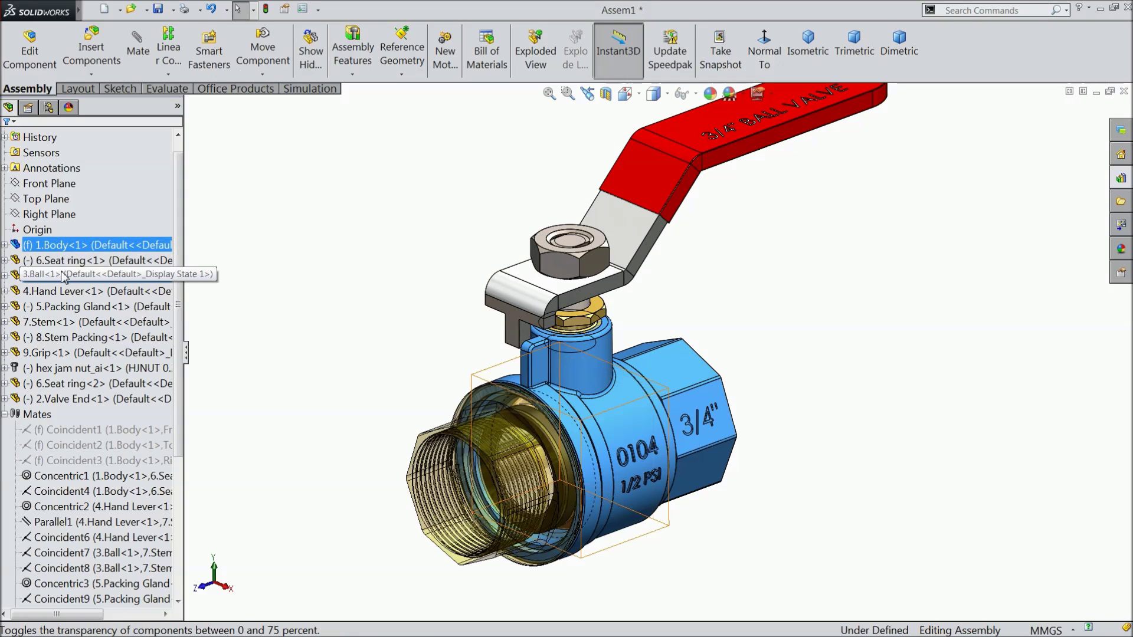
pyautogui.click(230, 296)
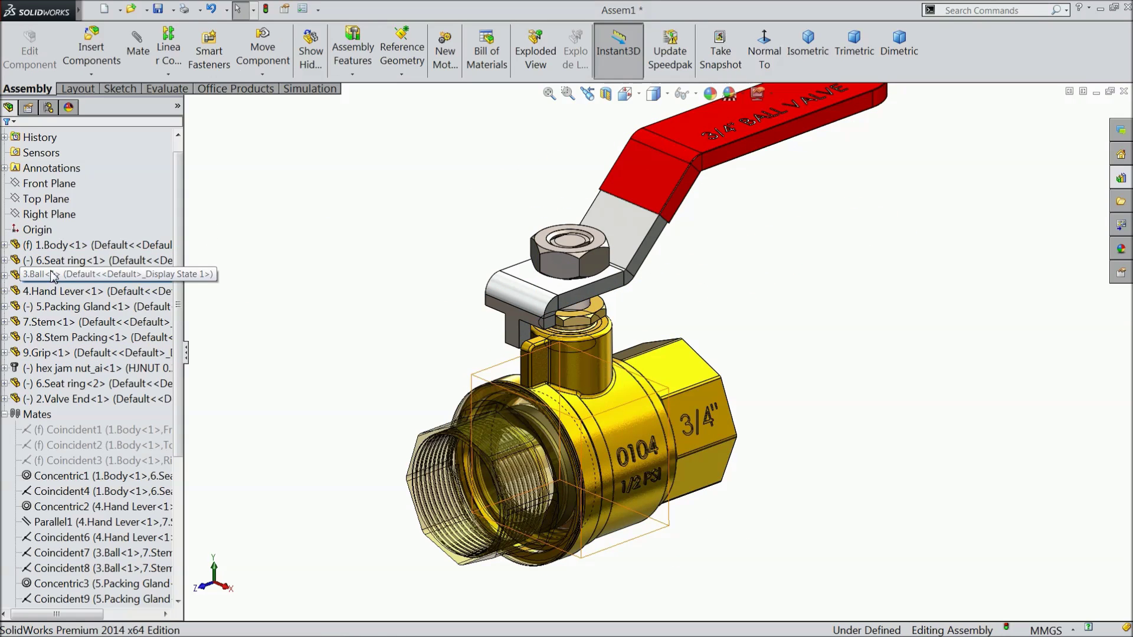
pyautogui.click(62, 400)
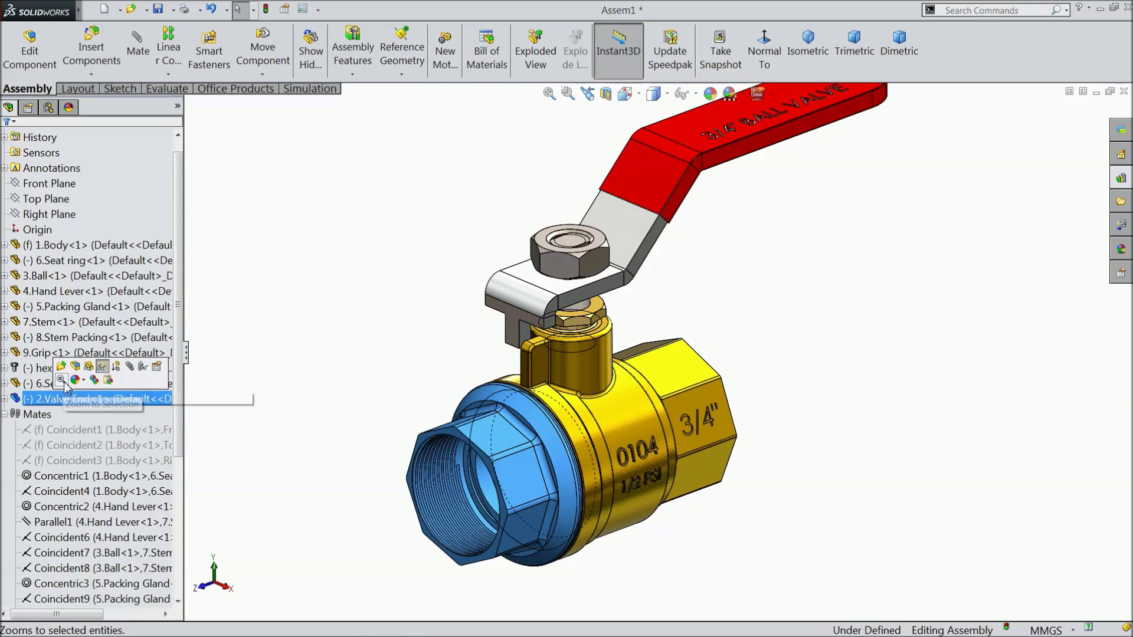
pyautogui.click(295, 310)
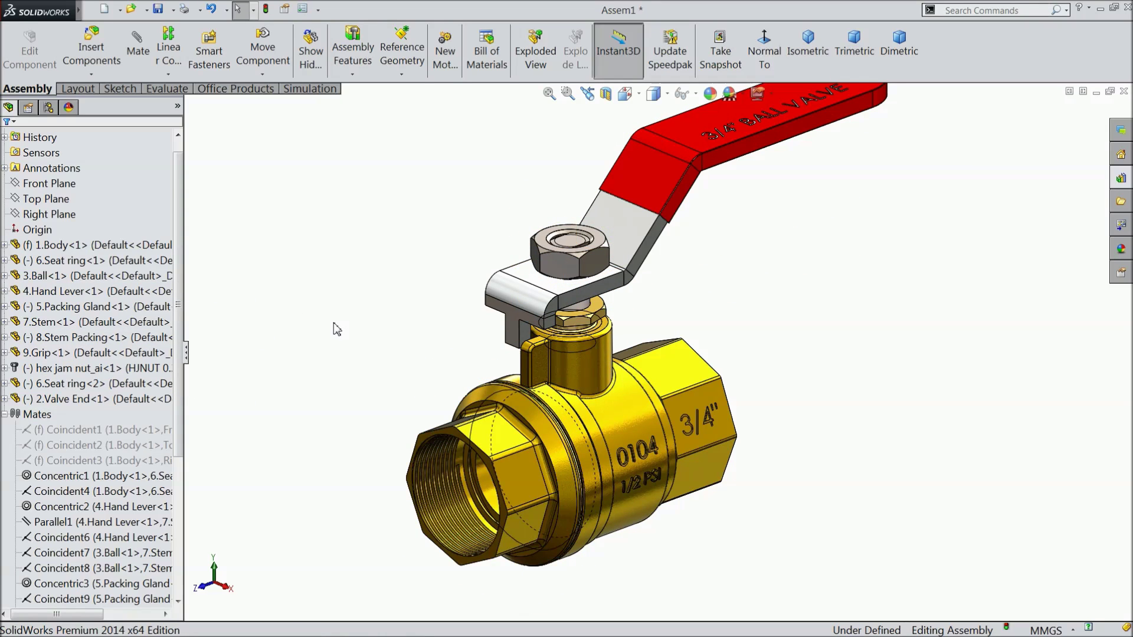
pyautogui.moveTo(337, 329); pyautogui.dragTo(682, 266, button='middle')
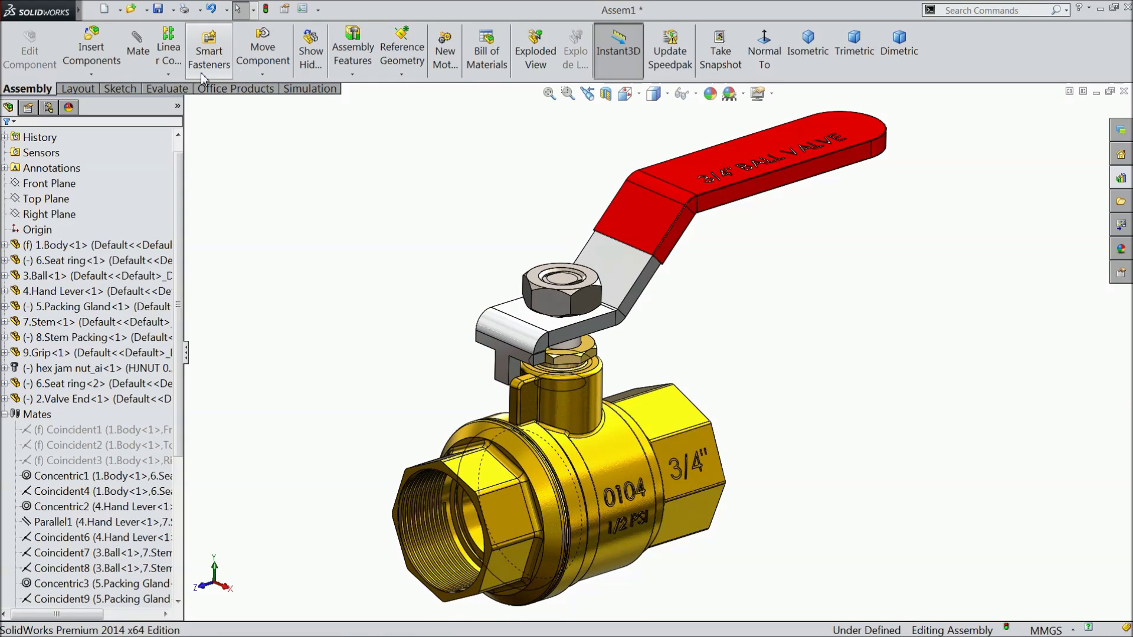
# Step: Rebuild and save the assembly as '3-4 inch Bal Valve assembly' in the 3-4 Ball Valve folder
pyautogui.click(6, 415)
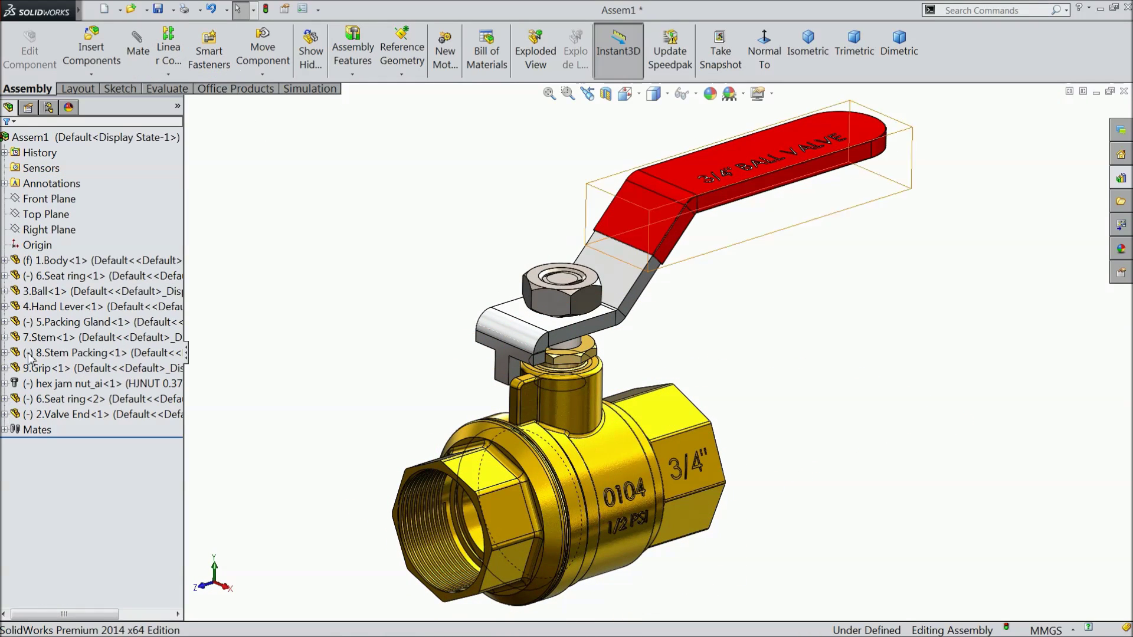
pyautogui.click(158, 8)
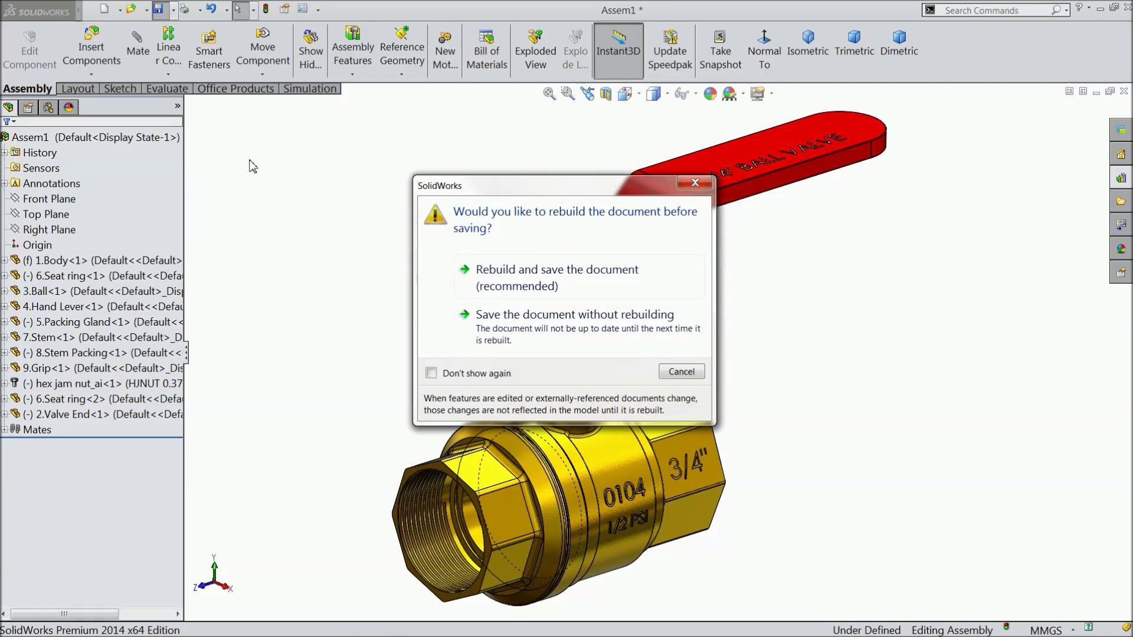
pyautogui.hotkey('ctrl', 's')
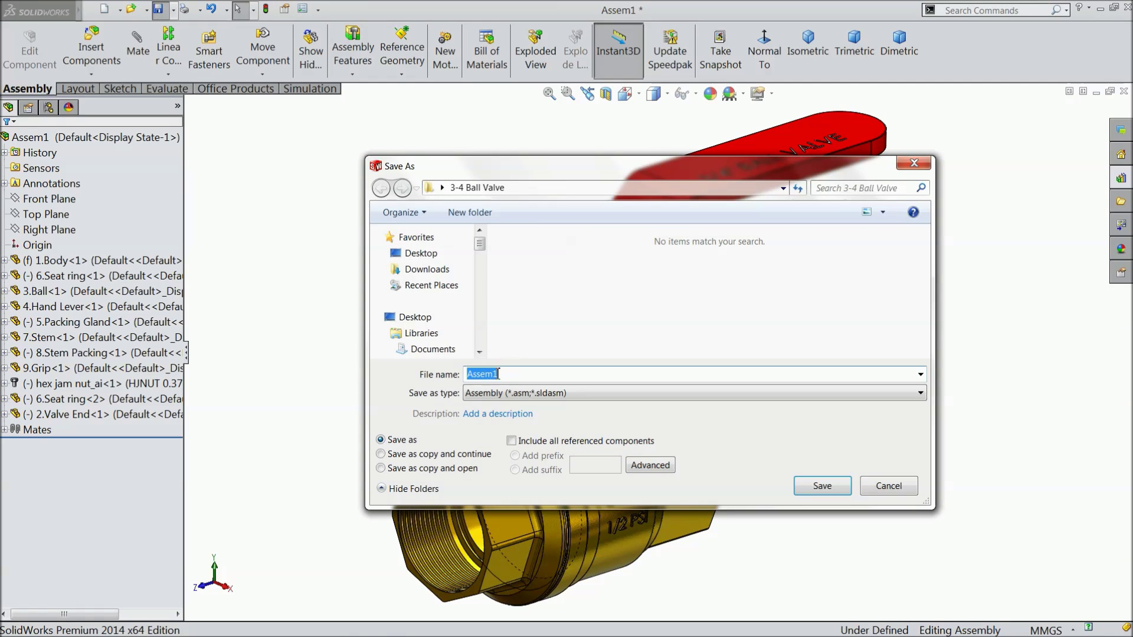
pyautogui.press('End')
pyautogui.press('BackSpace')
pyautogui.press('BackSpace')
pyautogui.write('3-4 inch Bal Valve ')
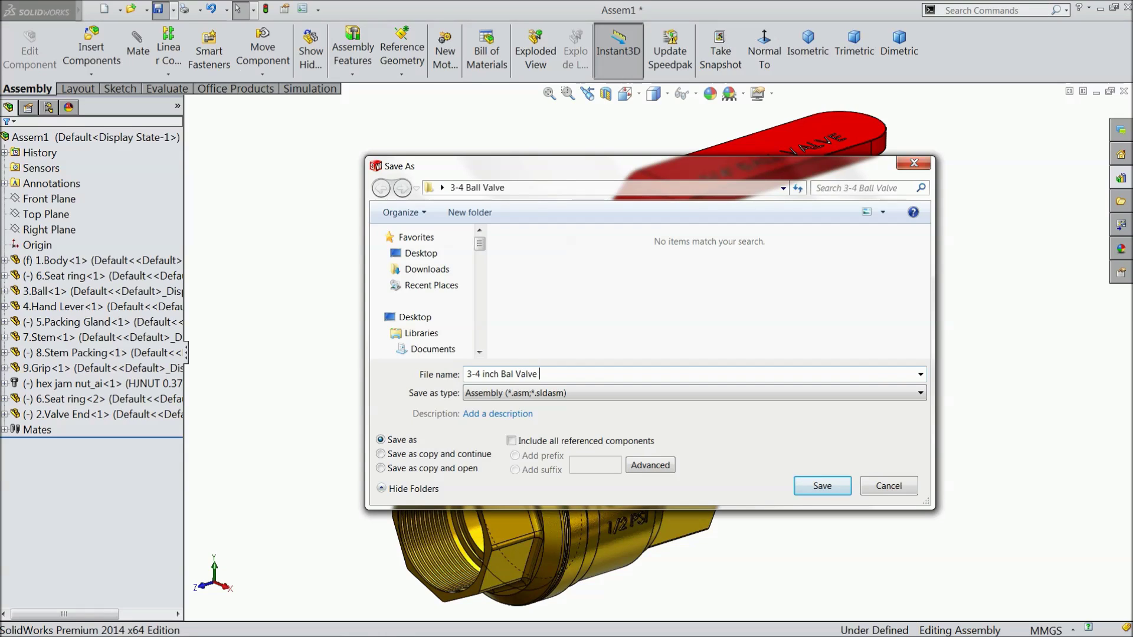
pyautogui.write('assembly')
pyautogui.click(822, 486)
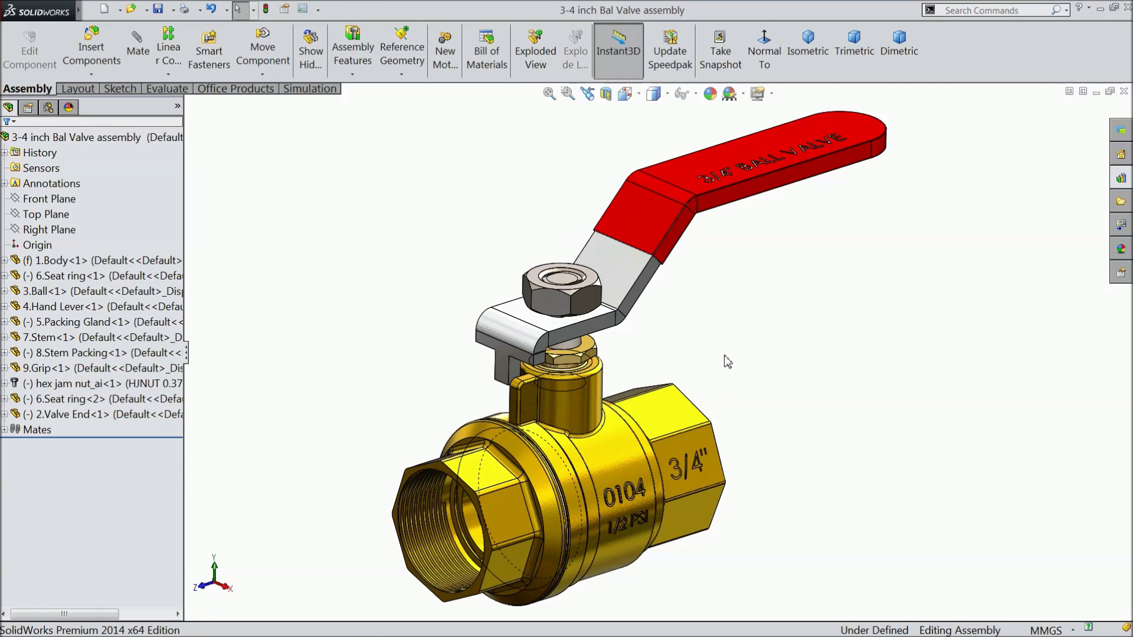
pyautogui.moveTo(687, 360); pyautogui.dragTo(676, 380, button='middle')
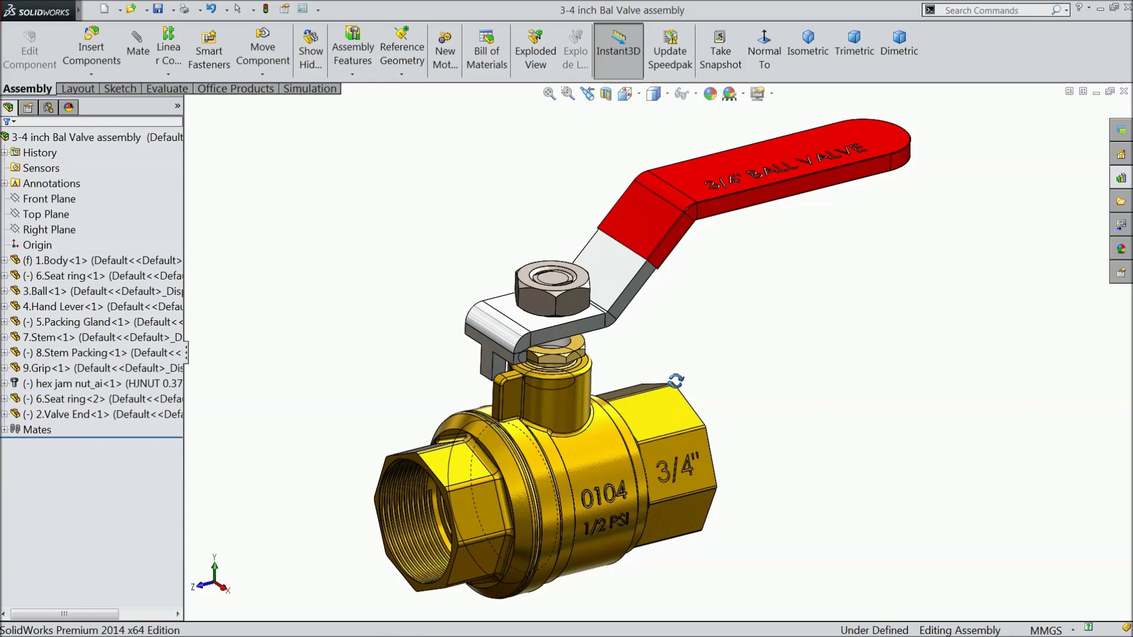
pyautogui.scroll(-1, 644, 465)
pyautogui.scroll(1, 671, 434)
pyautogui.moveTo(727, 405)
pyautogui.mouseDown(button='middle')
pyautogui.moveTo(709, 380)
pyautogui.moveTo(620, 398)
pyautogui.moveTo(716, 361)
pyautogui.moveTo(842, 374)
pyautogui.moveTo(840, 358)
pyautogui.moveTo(787, 407)
pyautogui.moveTo(746, 367)
pyautogui.moveTo(721, 393)
pyautogui.moveTo(729, 374)
pyautogui.moveTo(739, 415)
pyautogui.mouseUp(button='middle')
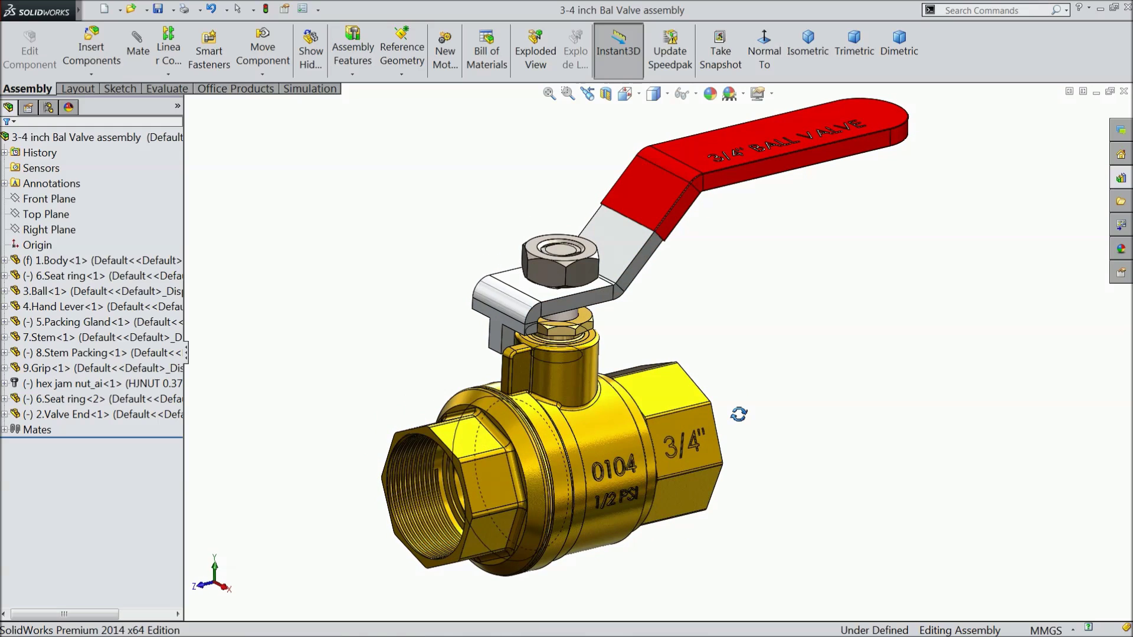